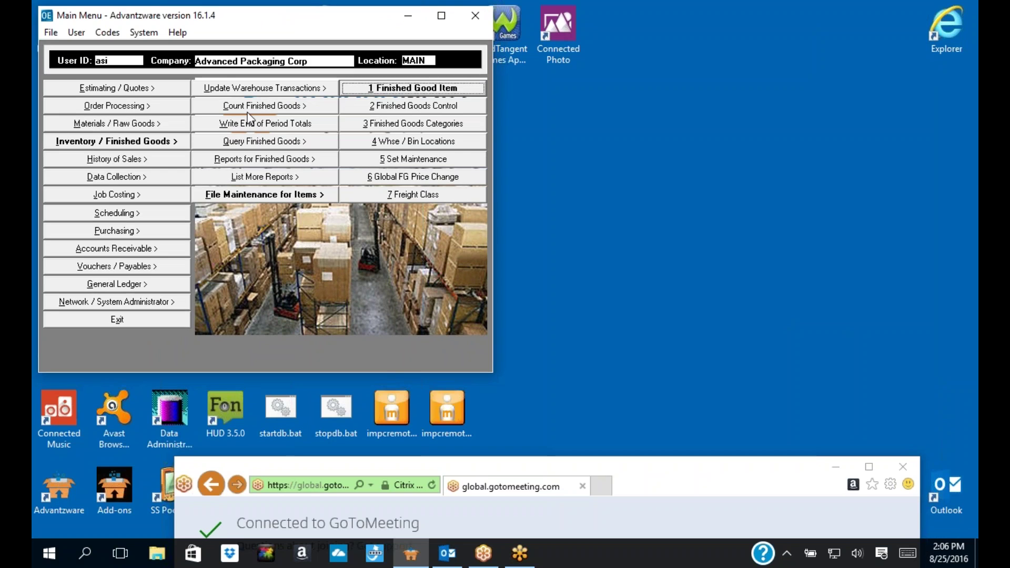
# - Open the Finished Good Item file and review item 1165's general, inventory and totals information, and exit
pyautogui.click(206, 91)
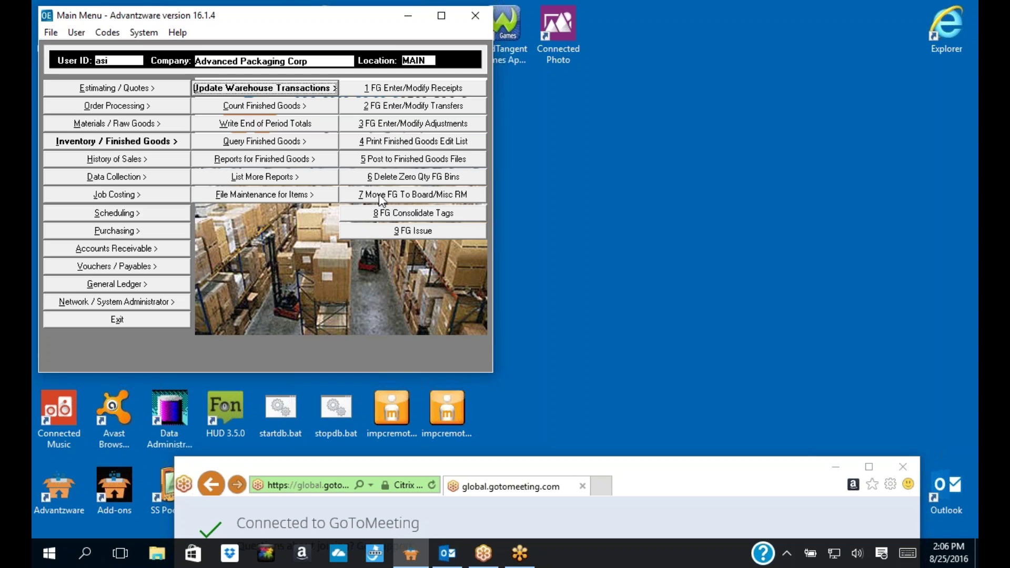
pyautogui.click(243, 196)
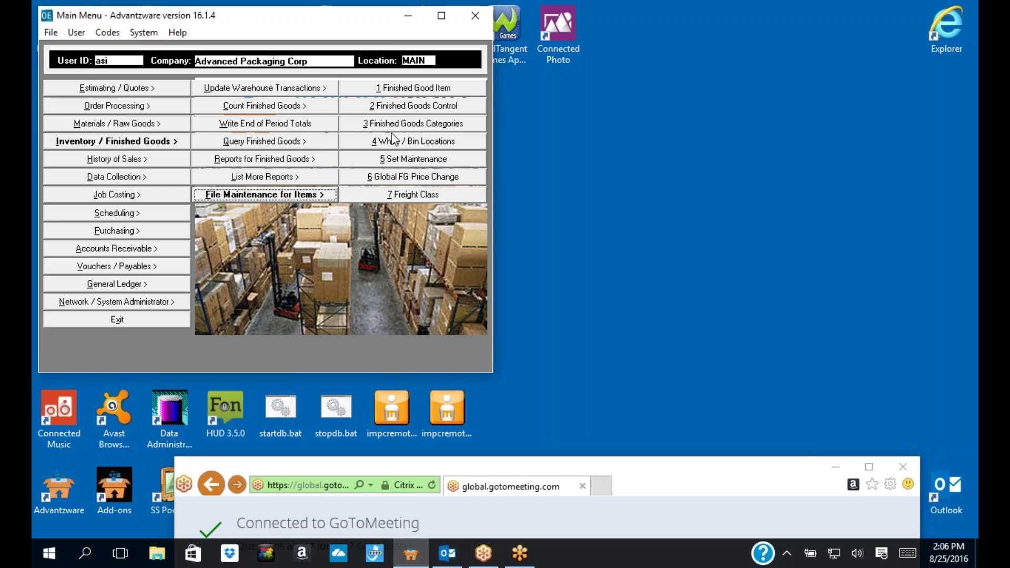
pyautogui.click(398, 88)
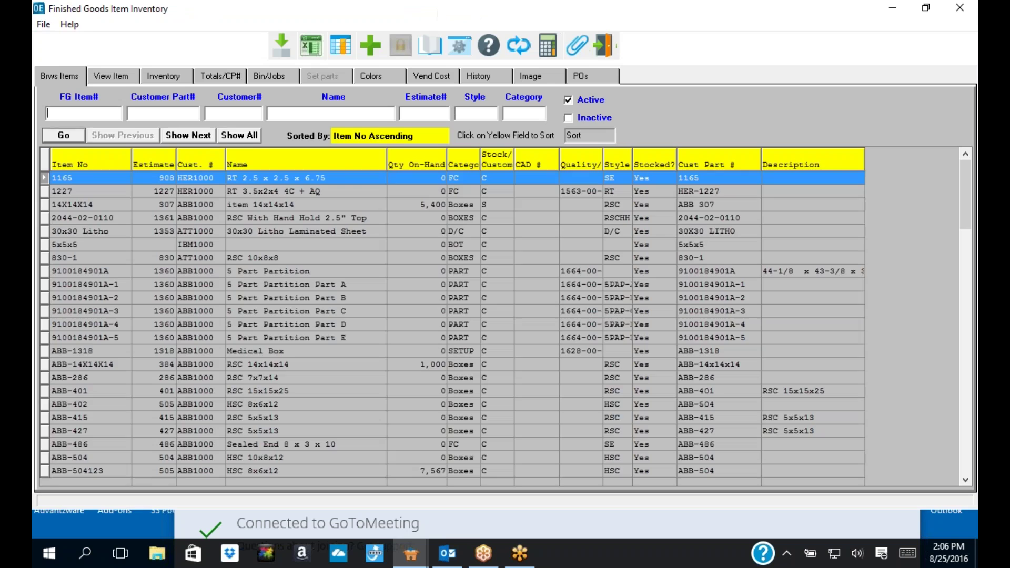
pyautogui.click(119, 77)
pyautogui.click(173, 78)
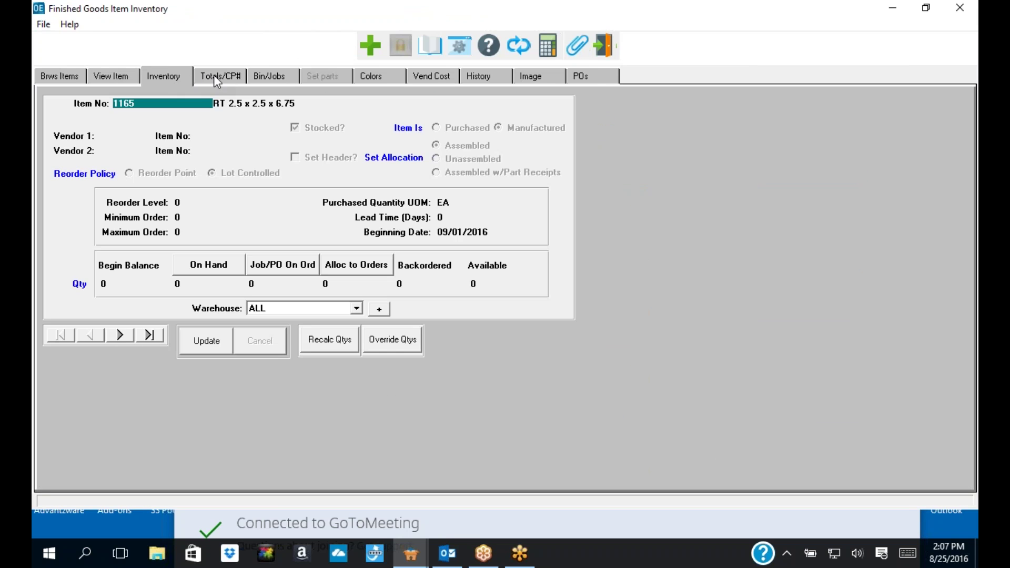
pyautogui.click(215, 75)
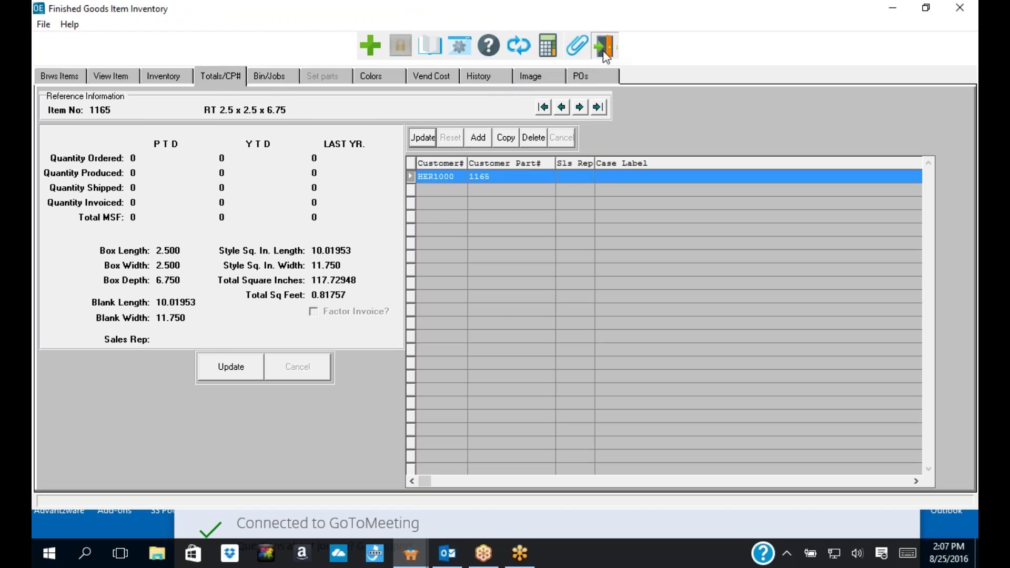
pyautogui.click(605, 52)
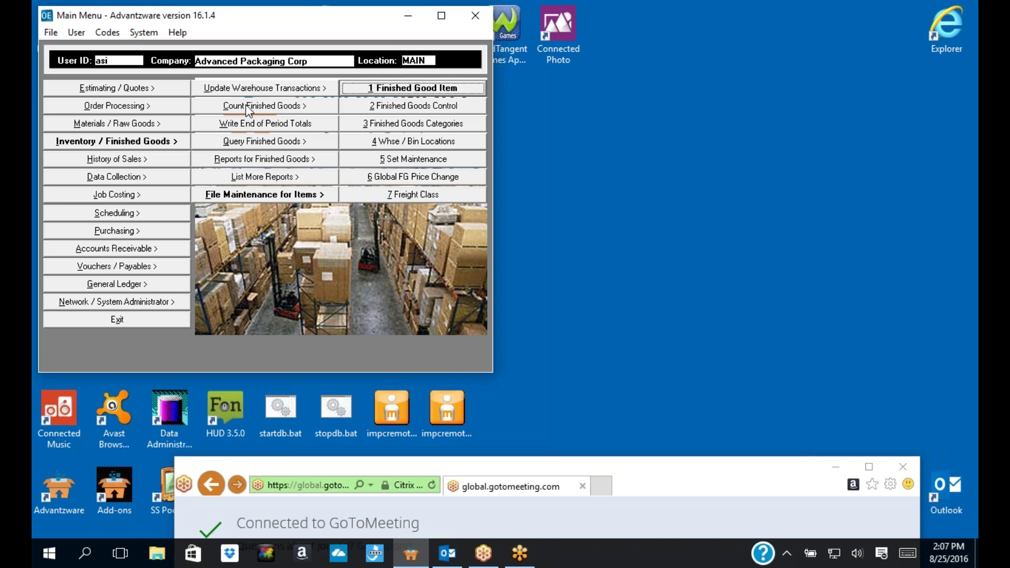
# - Reopen the finished goods item list and make sure Auto Maximize is enabled in its About information
pyautogui.click(383, 88)
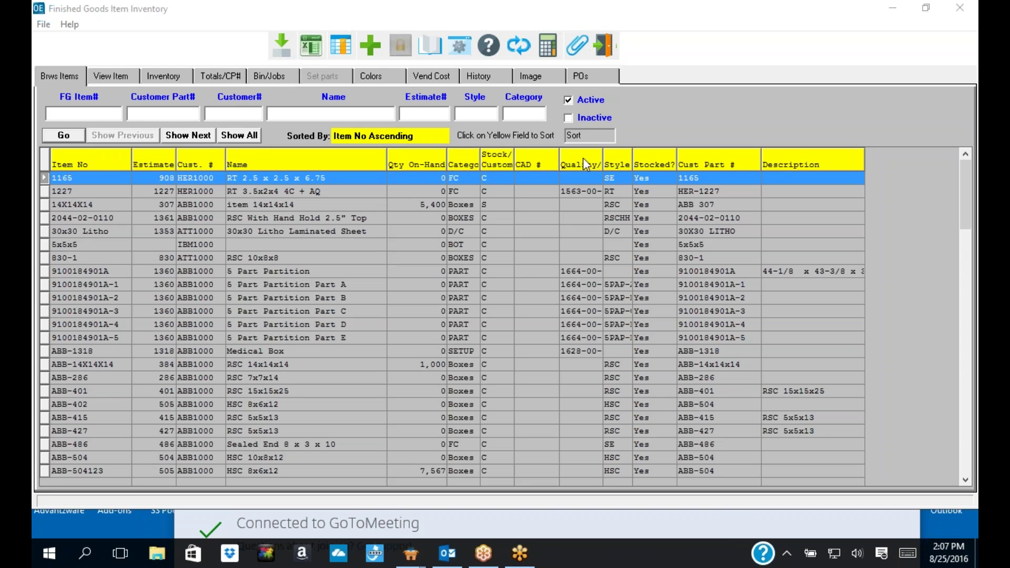
pyautogui.click(70, 25)
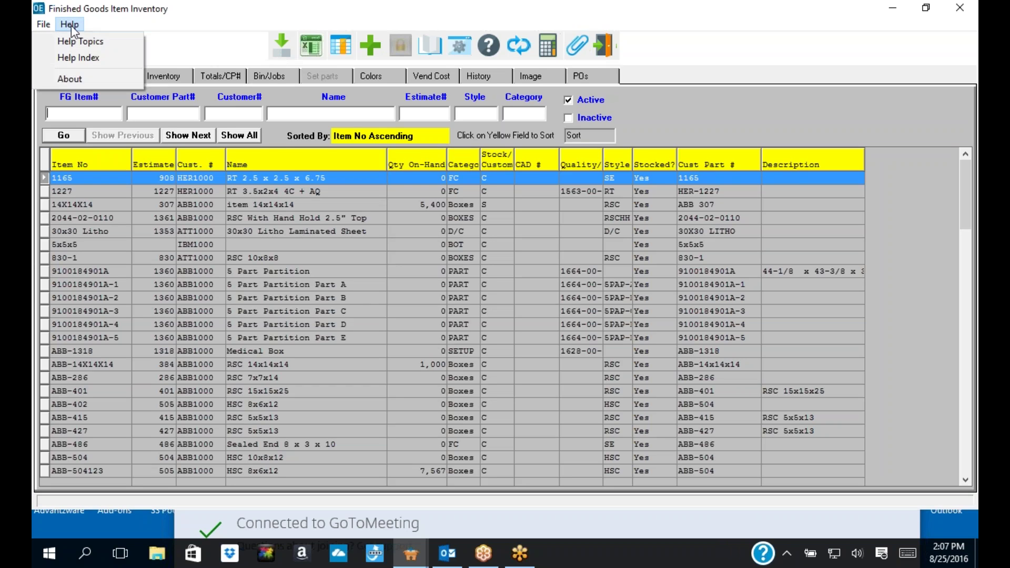
pyautogui.click(70, 79)
pyautogui.click(411, 173)
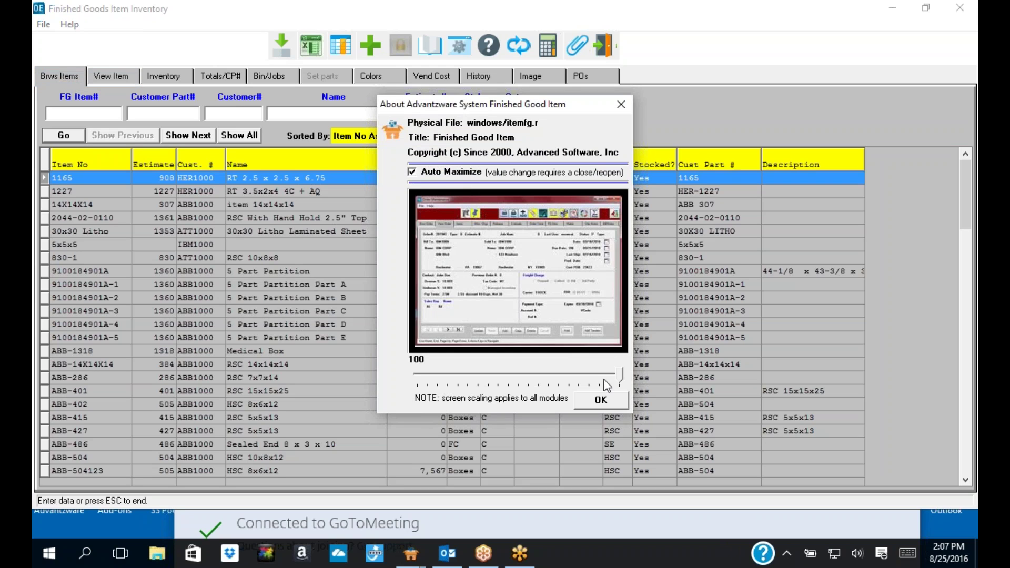
pyautogui.click(611, 406)
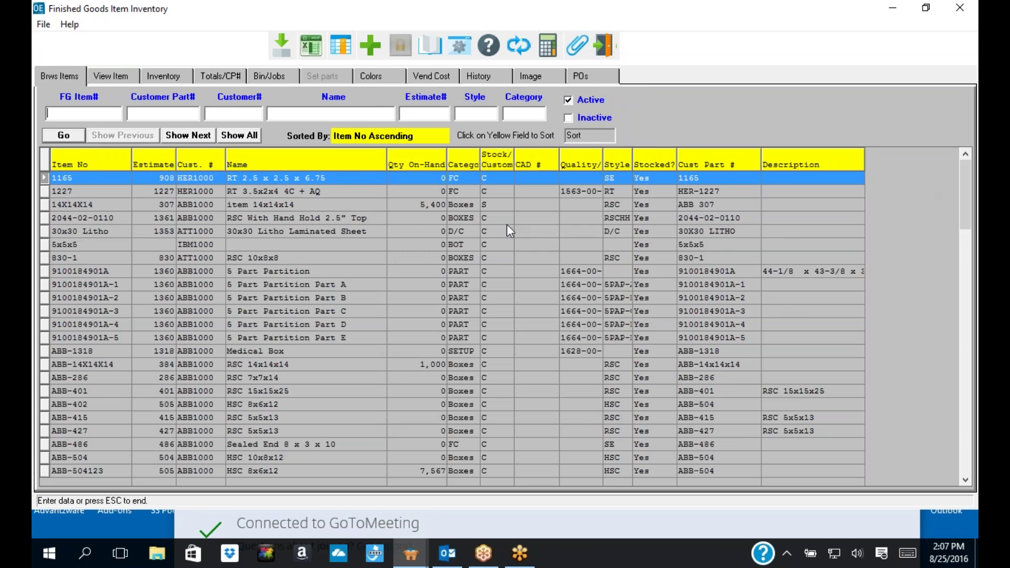
# - Start the utility offered above the item list and acknowledge the reminder to back up the database
pyautogui.click(277, 49)
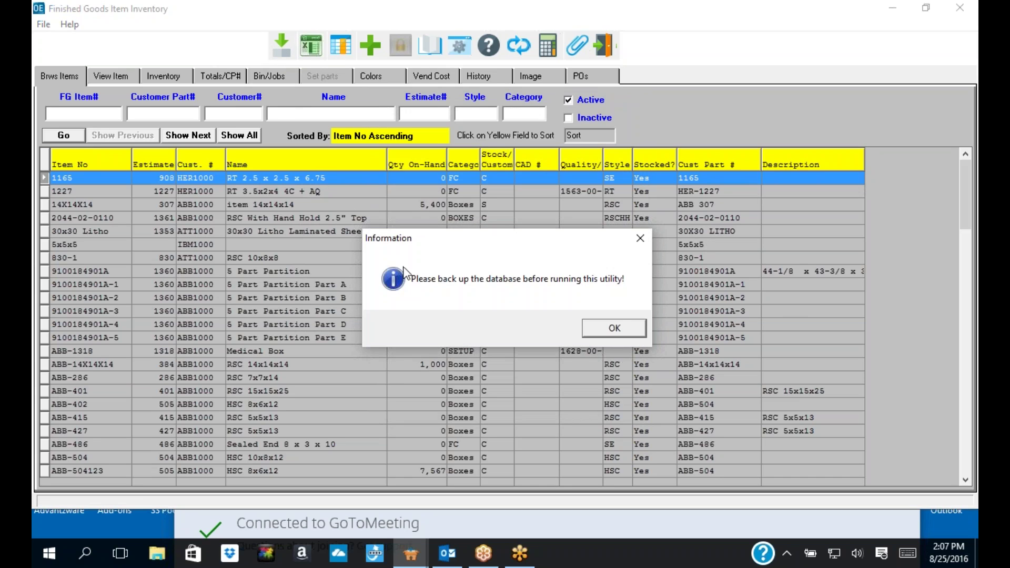
pyautogui.click(596, 329)
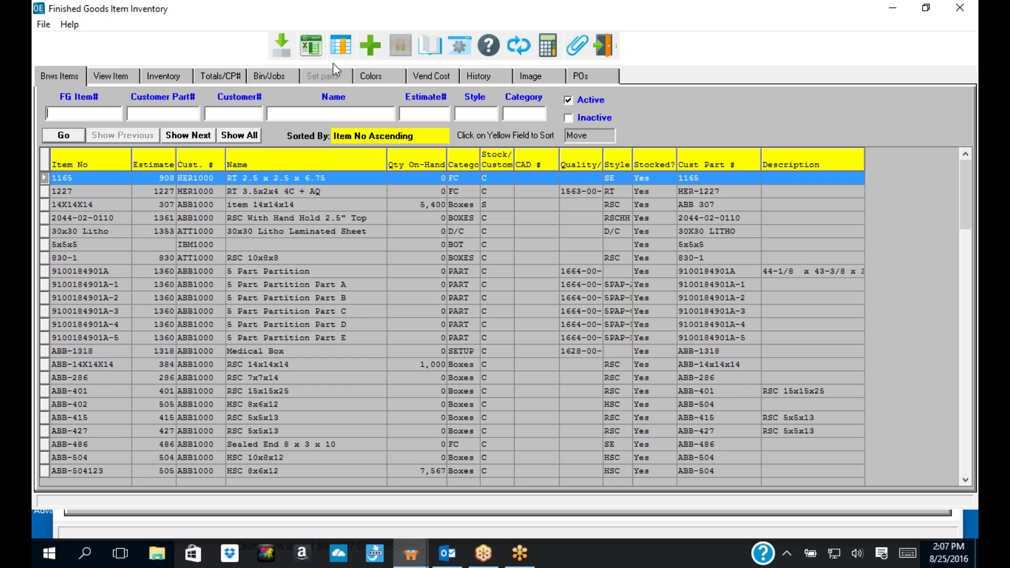
# - Narrow the Name column slightly, reorder the columns so Cust. # follows Name, and exit the item list
pyautogui.moveTo(386, 159)
pyautogui.mouseDown()
pyautogui.moveTo(322, 159)
pyautogui.moveTo(442, 167)
pyautogui.moveTo(365, 170)
pyautogui.moveTo(385, 171)
pyautogui.mouseUp()
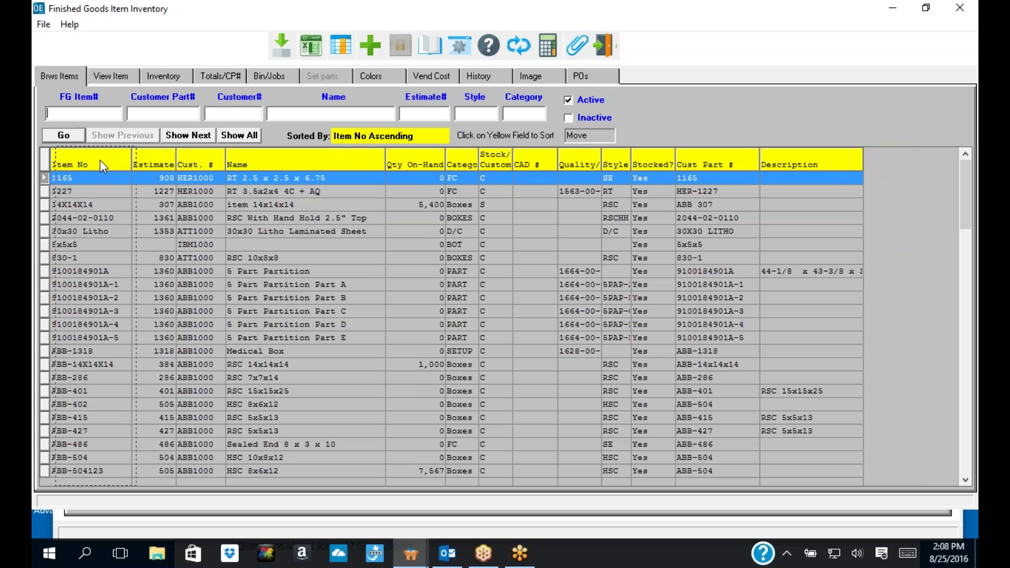
pyautogui.moveTo(100, 160); pyautogui.dragTo(217, 170)
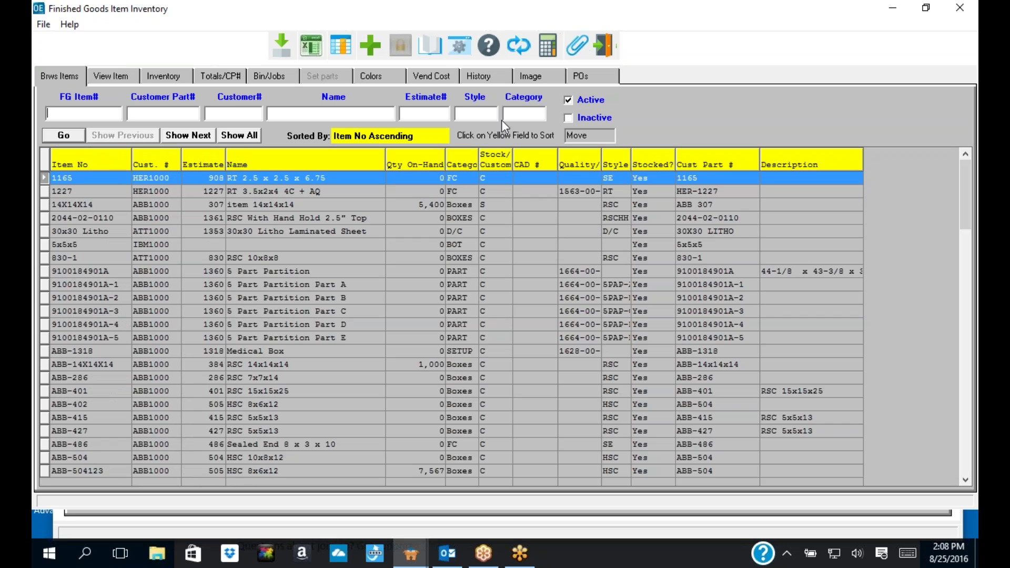
pyautogui.moveTo(152, 162); pyautogui.dragTo(229, 164)
pyautogui.click(604, 46)
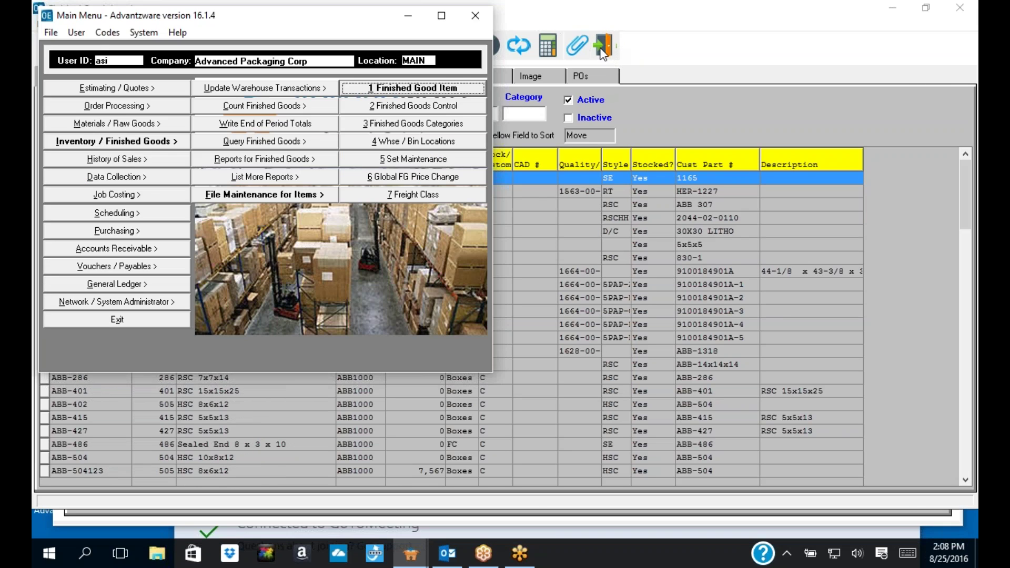
pyautogui.click(484, 328)
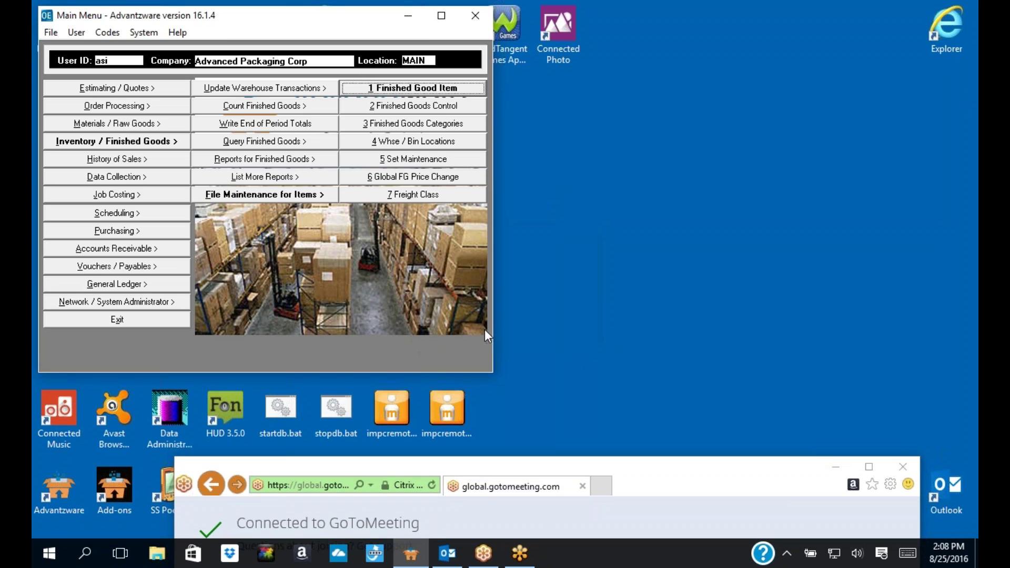
# - Reopen the finished goods item list, view the Spec Notes of item 1165, and exit
pyautogui.click(367, 93)
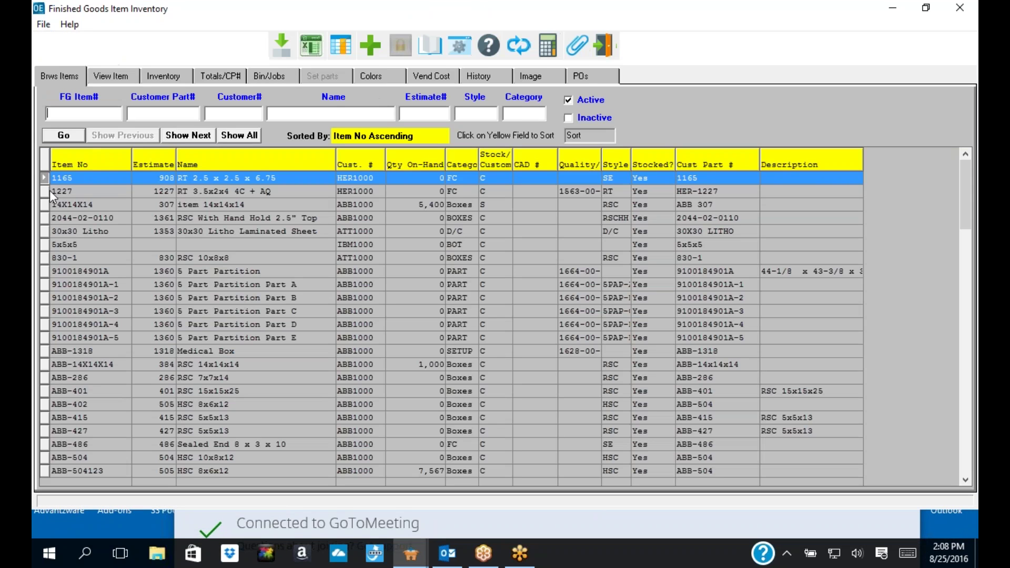
pyautogui.click(434, 53)
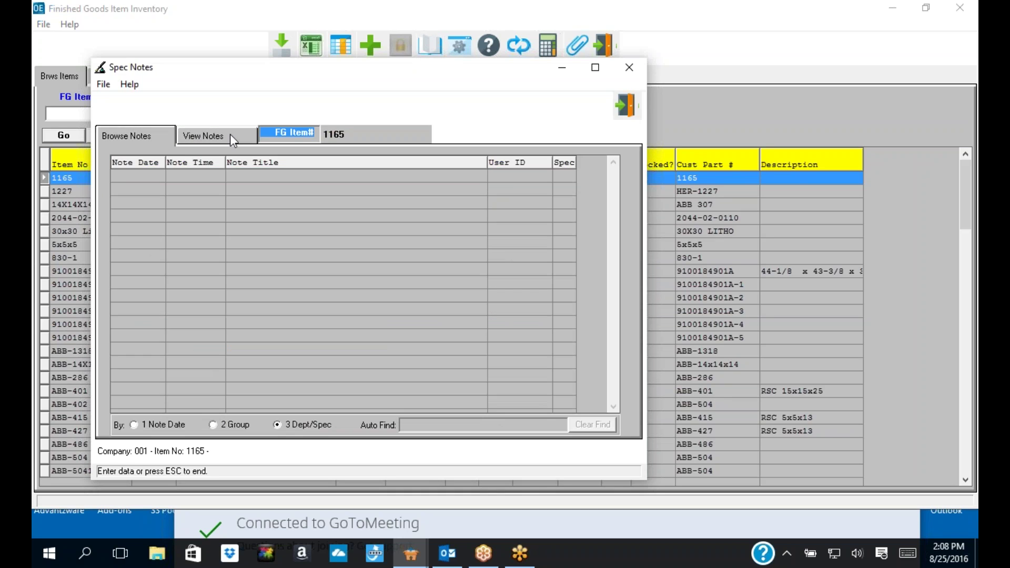
pyautogui.click(228, 136)
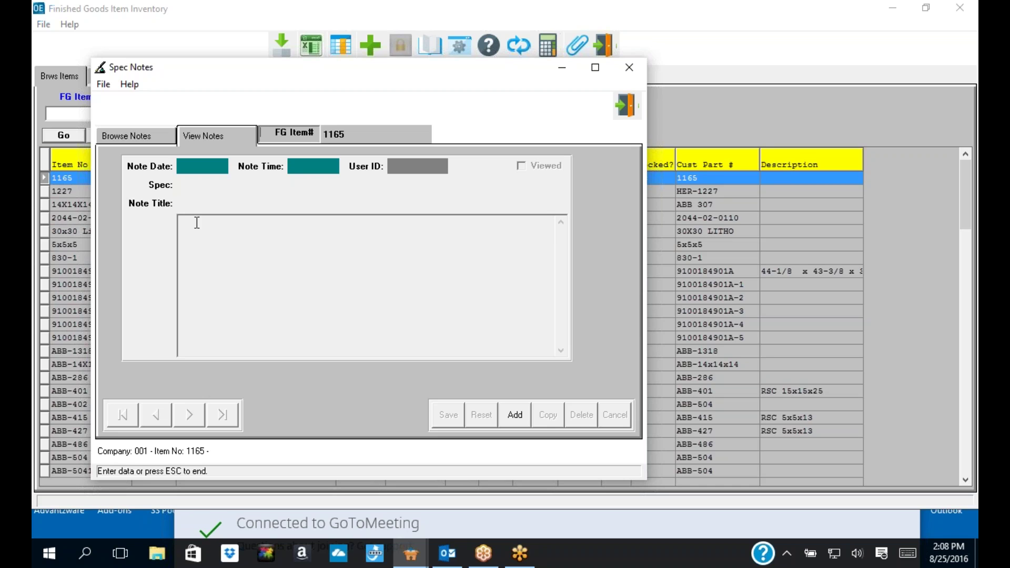
pyautogui.click(628, 68)
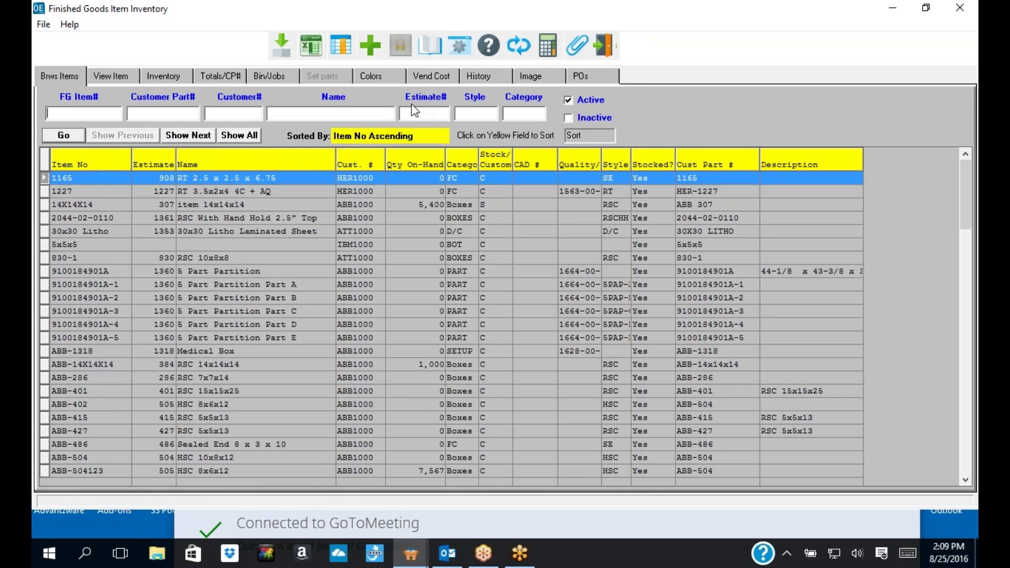
pyautogui.click(610, 53)
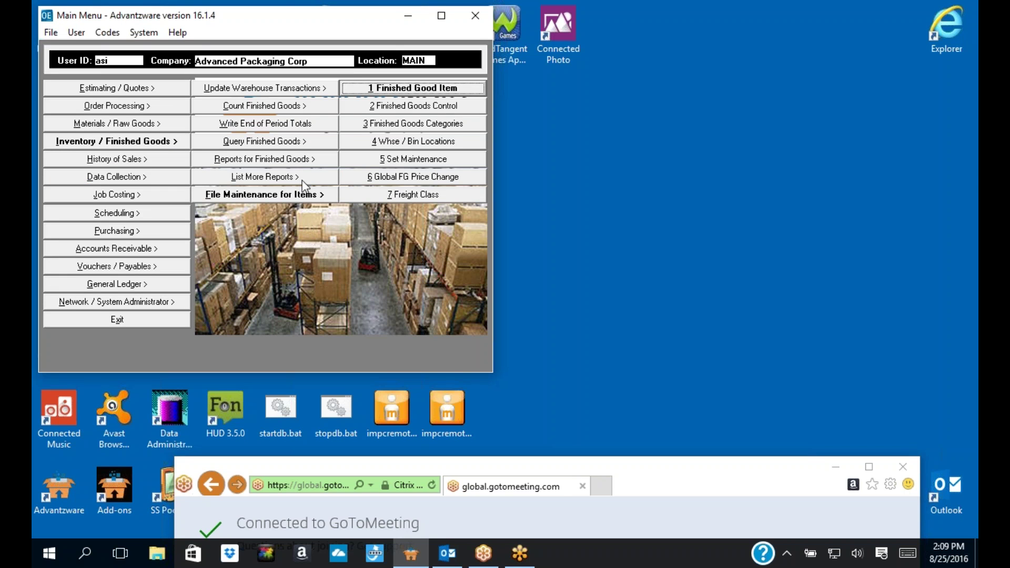
# - Try to filter the finished goods items by looking up customer DEL LABS, and leave the item list
pyautogui.click(389, 90)
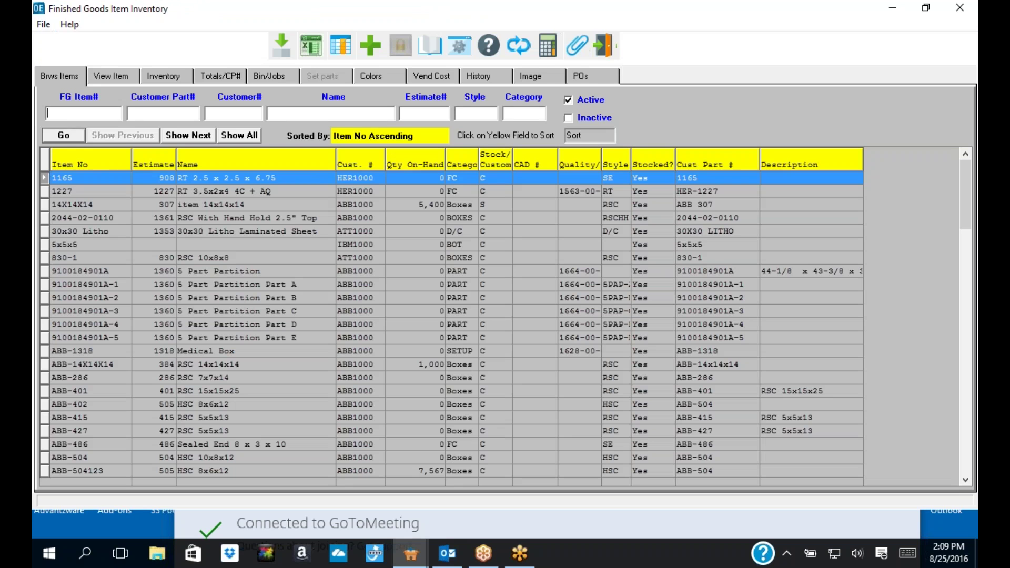
pyautogui.click(220, 115)
pyautogui.doubleClick(219, 114)
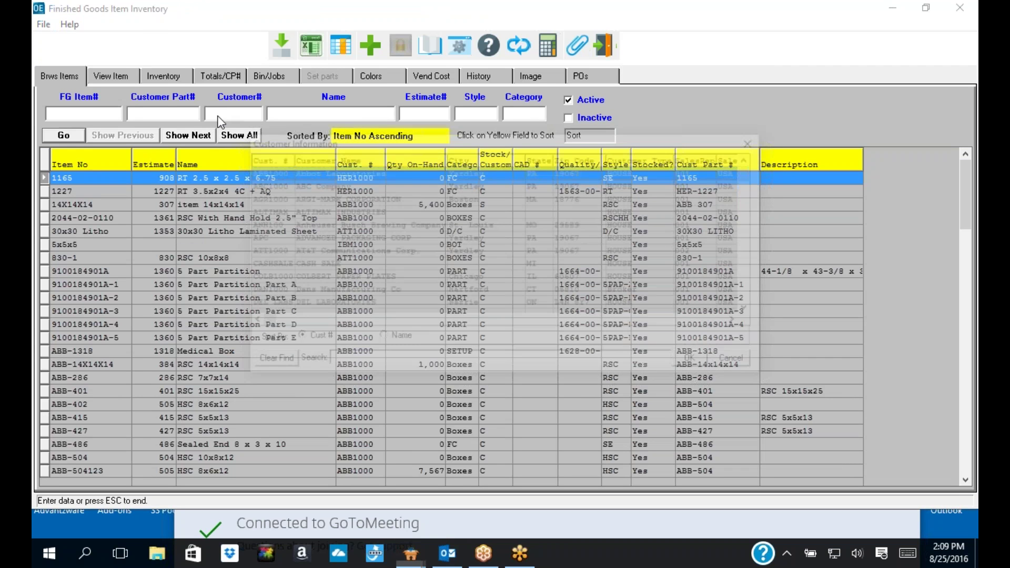
pyautogui.doubleClick(280, 306)
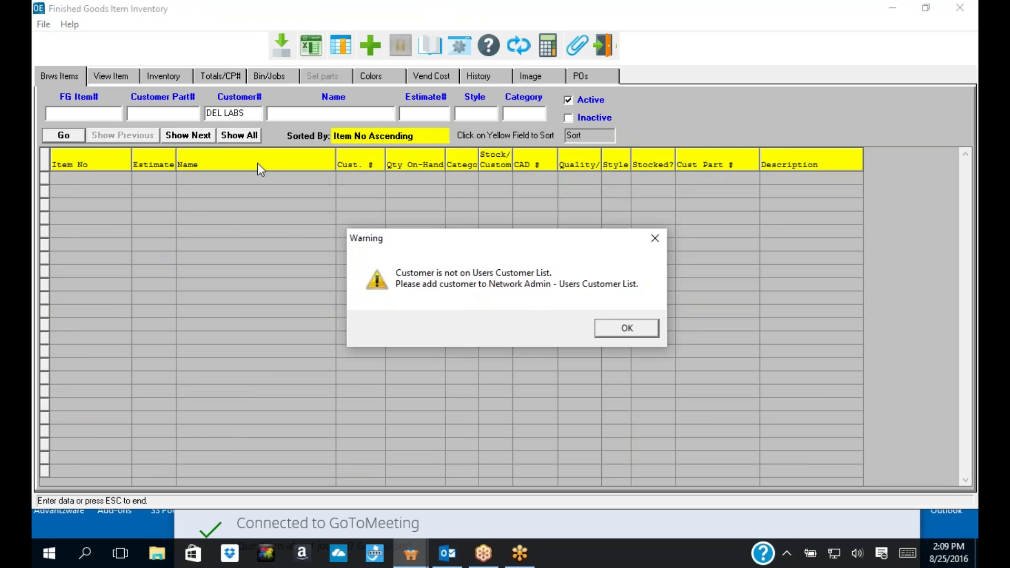
pyautogui.click(626, 334)
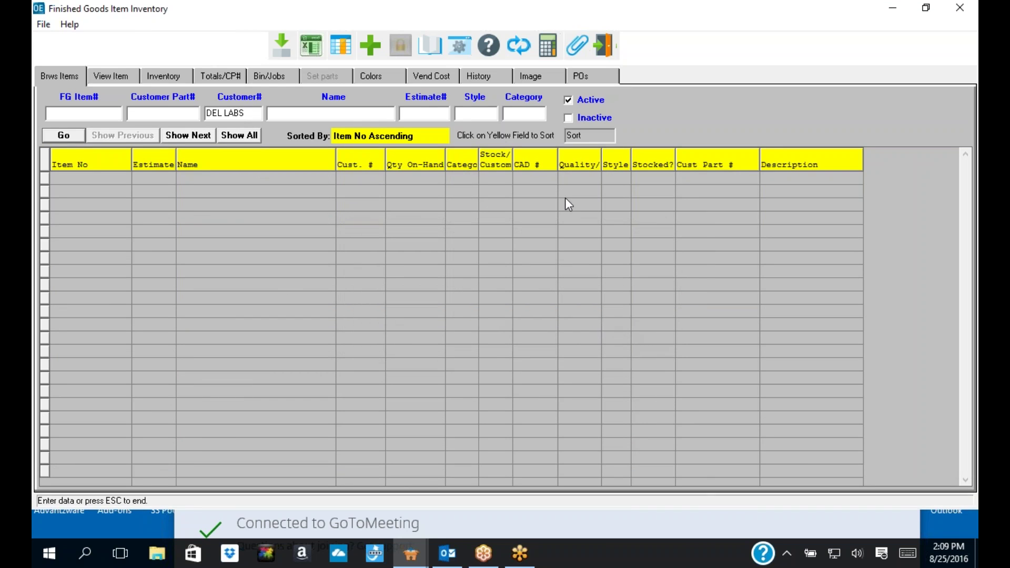
pyautogui.click(603, 57)
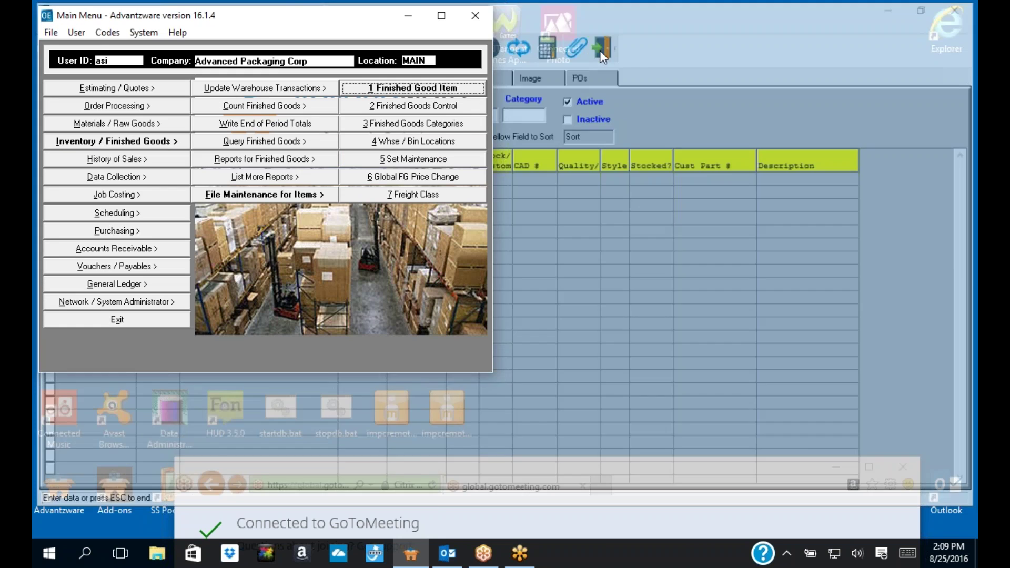
# - View the selection parameters of the finished goods Alphabetic Item List report and close it
pyautogui.click(219, 162)
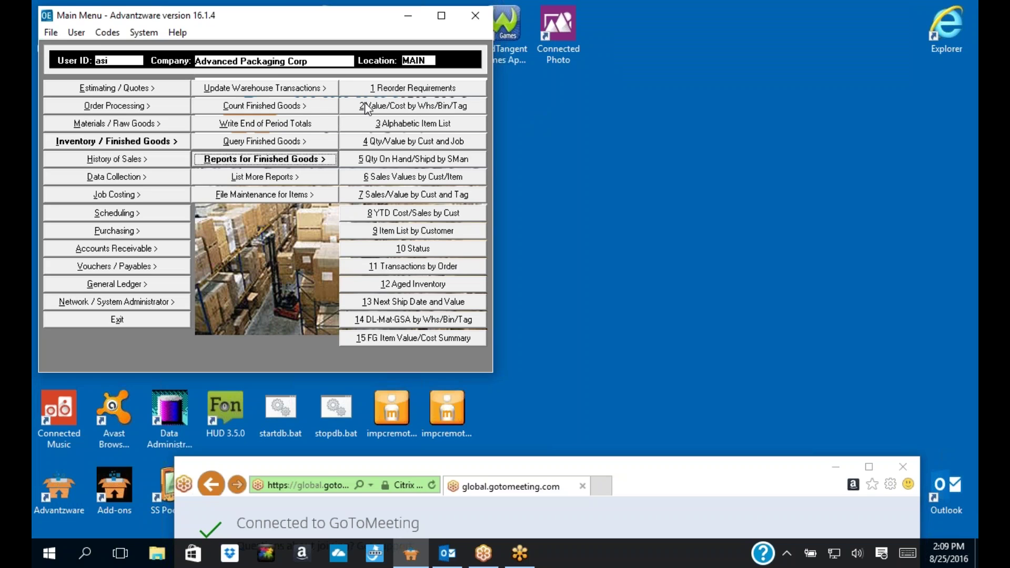
pyautogui.click(378, 125)
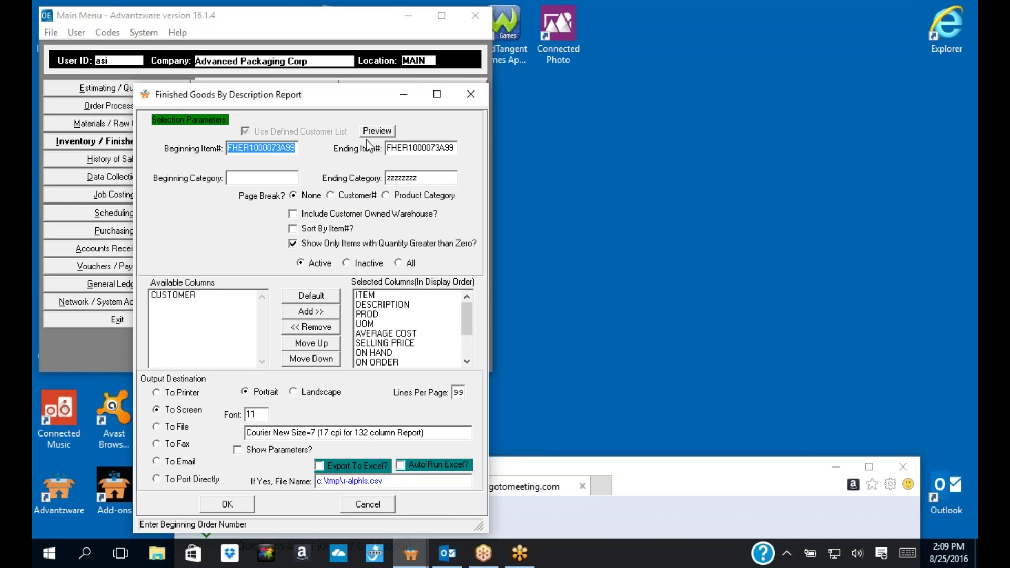
pyautogui.moveTo(339, 94); pyautogui.dragTo(324, 60)
pyautogui.click(455, 60)
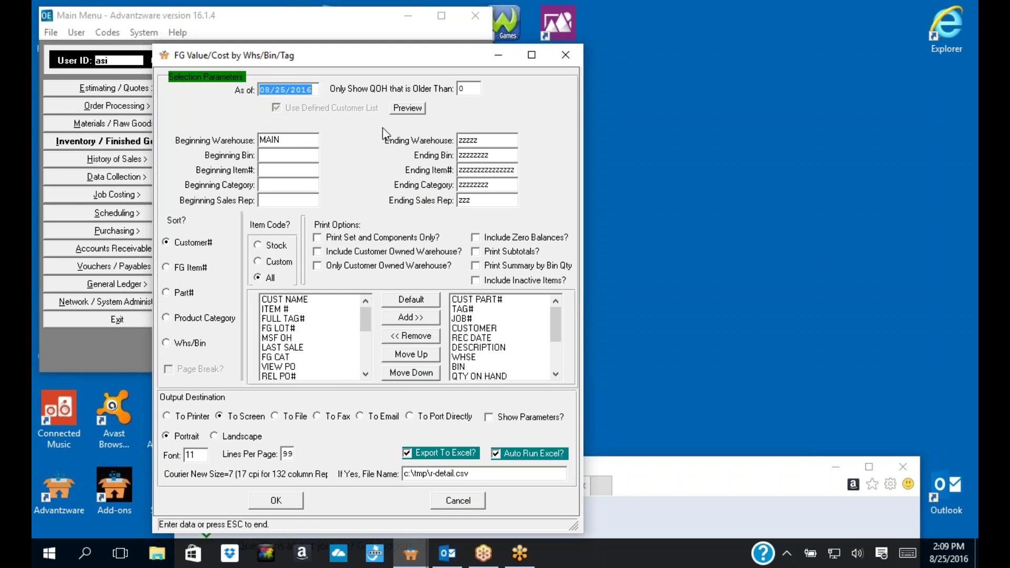
# - Preview the defined customer list used by the FG Value/Cost by Whs/Bin/Tag report, and close the report
pyautogui.click(408, 111)
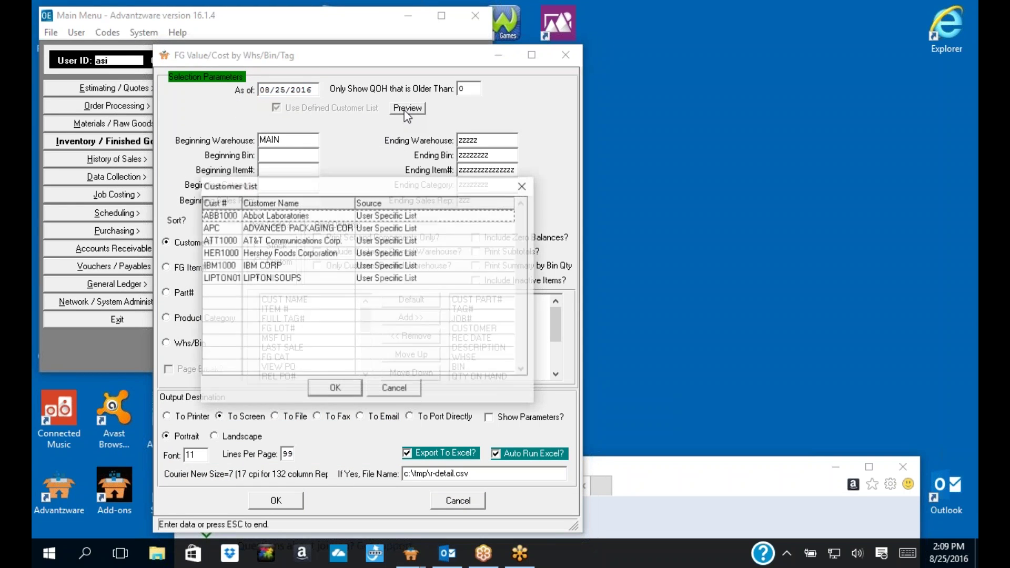
pyautogui.moveTo(224, 219); pyautogui.dragTo(217, 287)
pyautogui.click(394, 389)
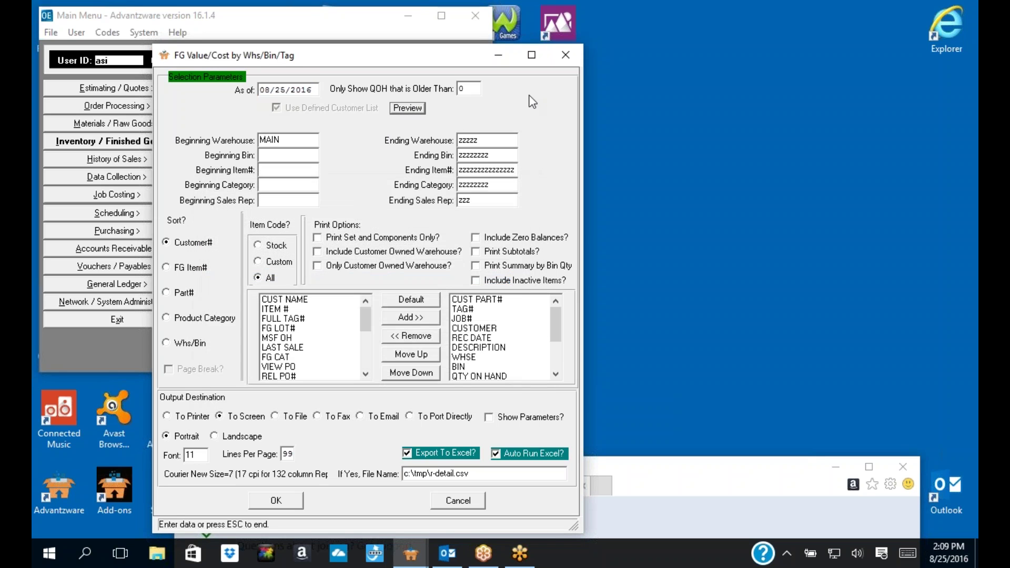
pyautogui.click(565, 55)
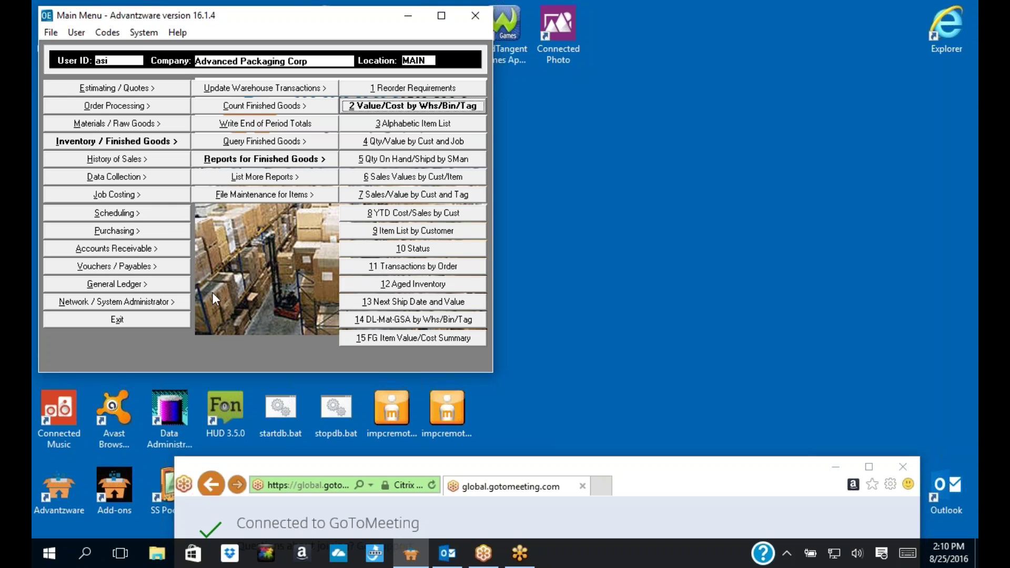
# - Open System Control Parameters Maintenance in the network and system administration area
pyautogui.click(101, 305)
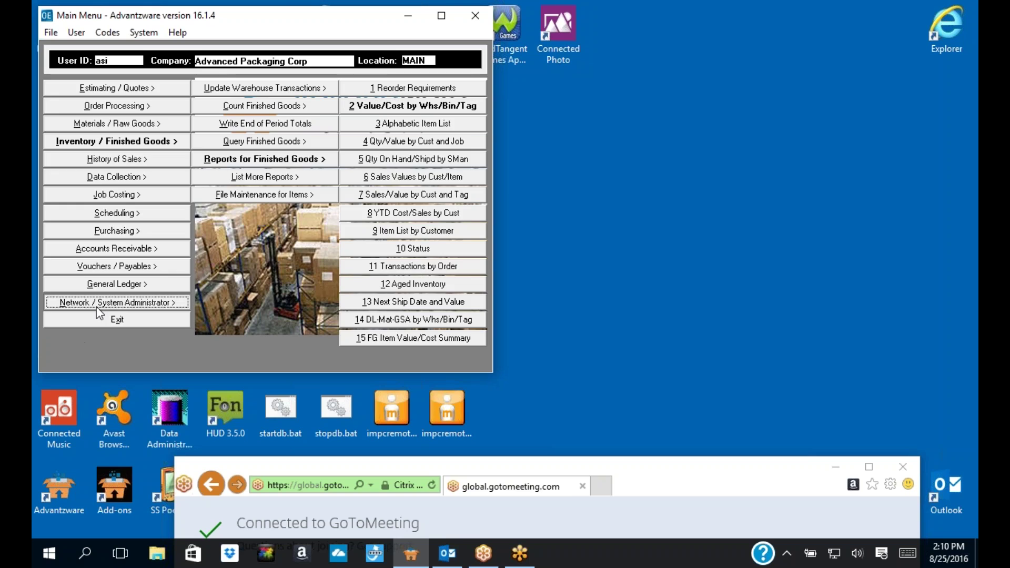
pyautogui.click(246, 195)
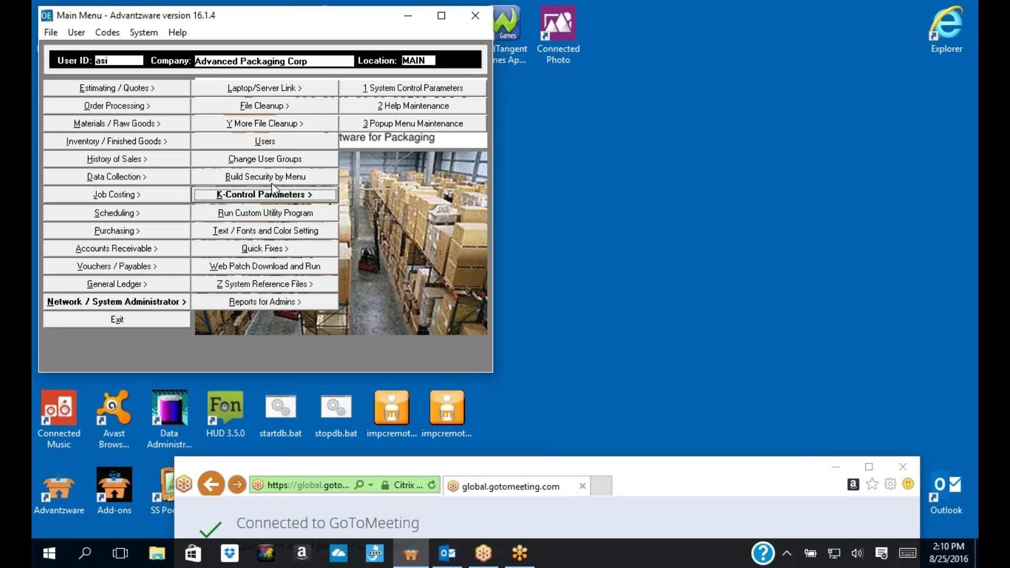
pyautogui.click(383, 88)
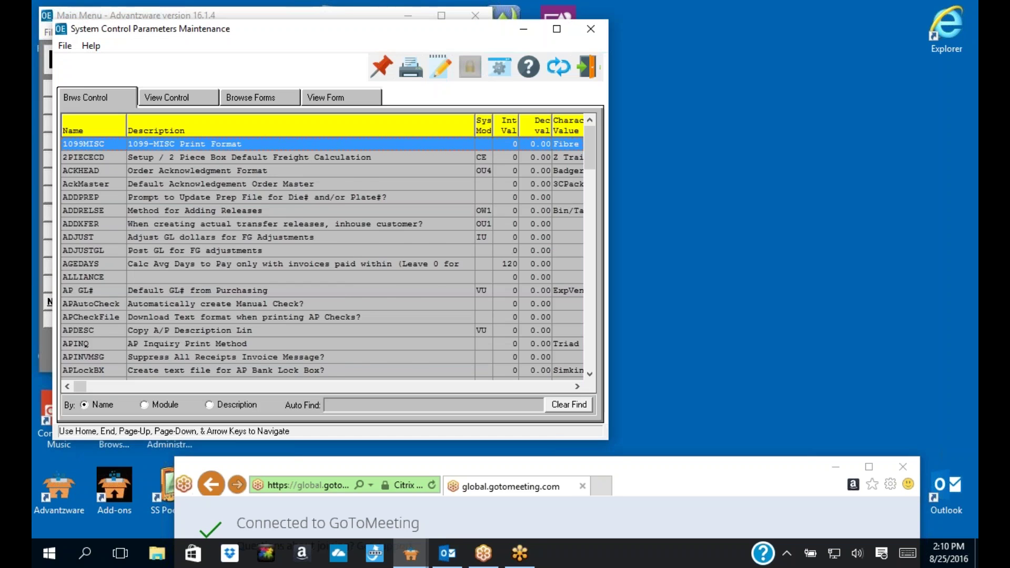
# - Look up the CUSTOMERLIST parameter by searching for cust, and filter its forms to menu hot keys starting with i
pyautogui.write('cust')
pyautogui.doubleClick(154, 169)
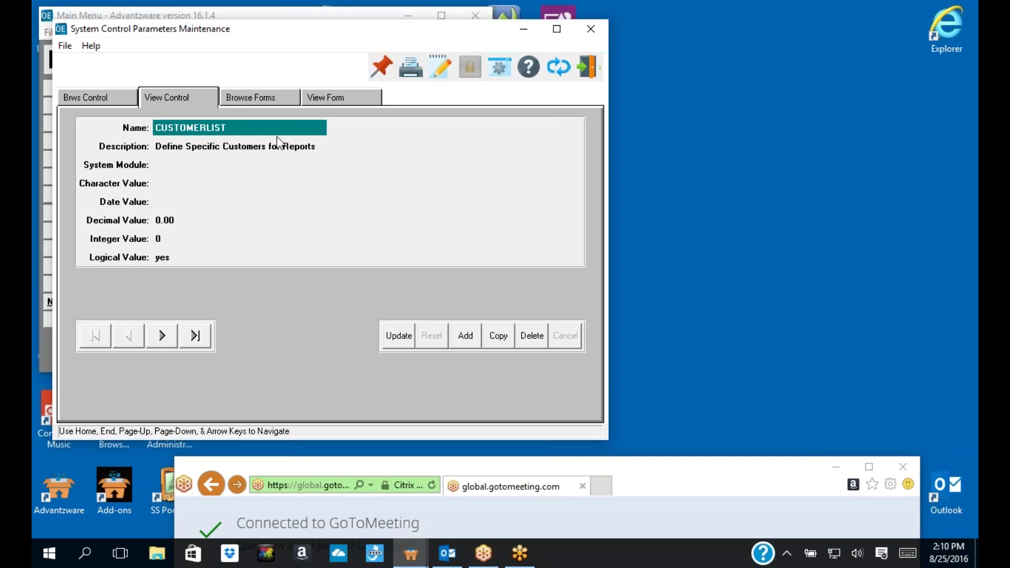
pyautogui.click(269, 98)
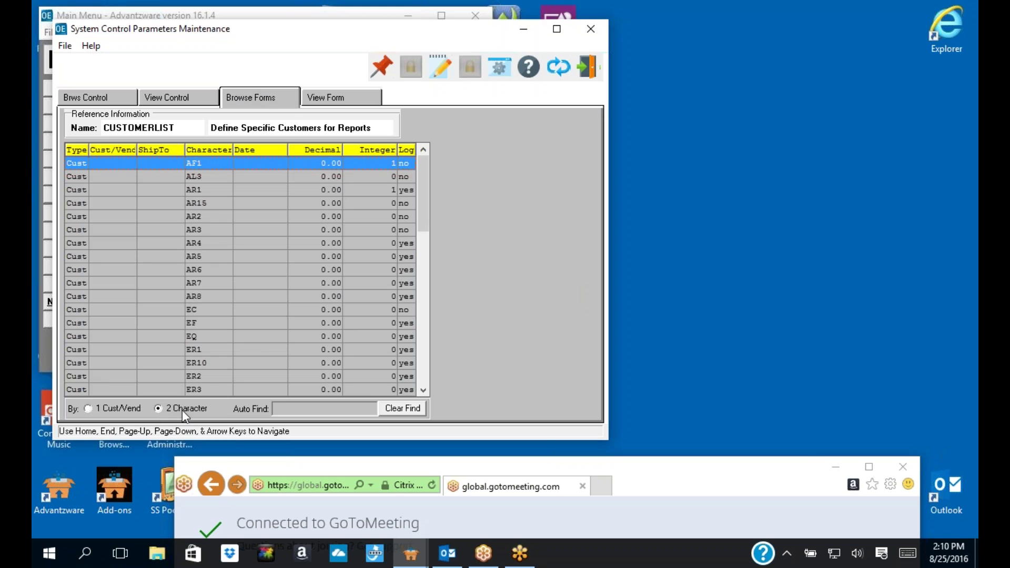
pyautogui.write('i')
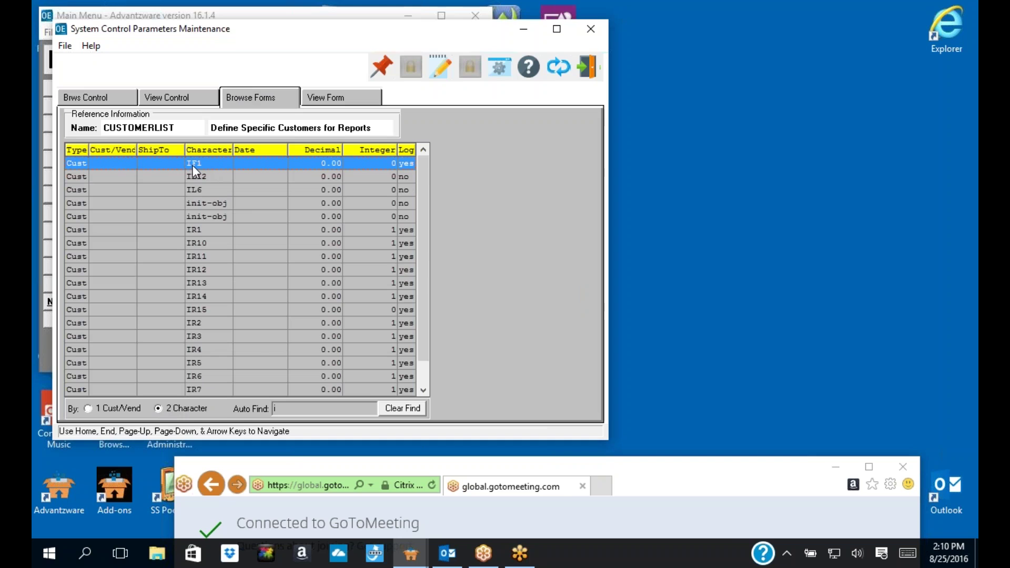
# - View the Finished Goods Item inventory list from the item file maintenance options and close it
pyautogui.moveTo(284, 38); pyautogui.dragTo(431, 190)
pyautogui.click(73, 148)
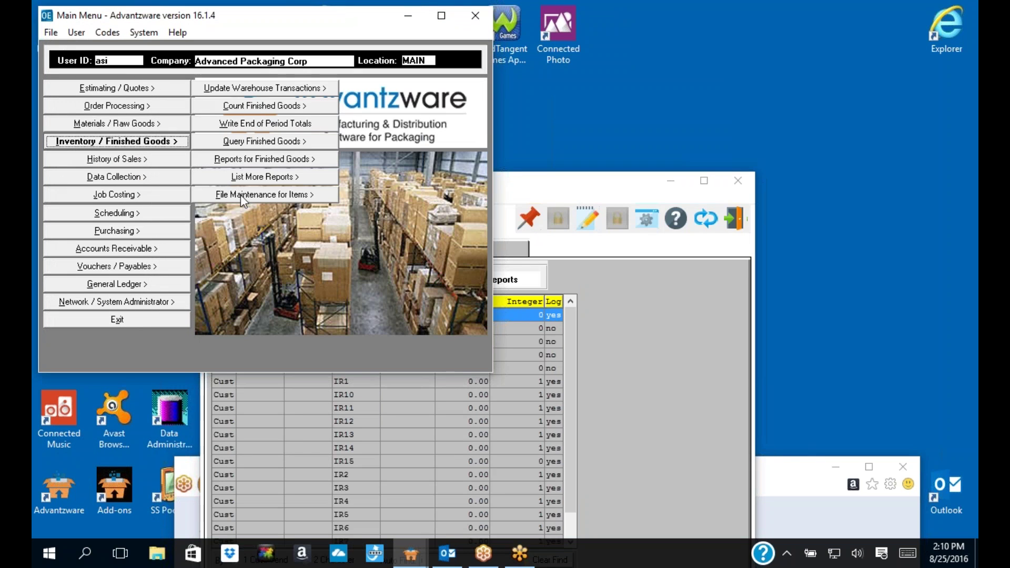
pyautogui.click(241, 194)
pyautogui.click(413, 88)
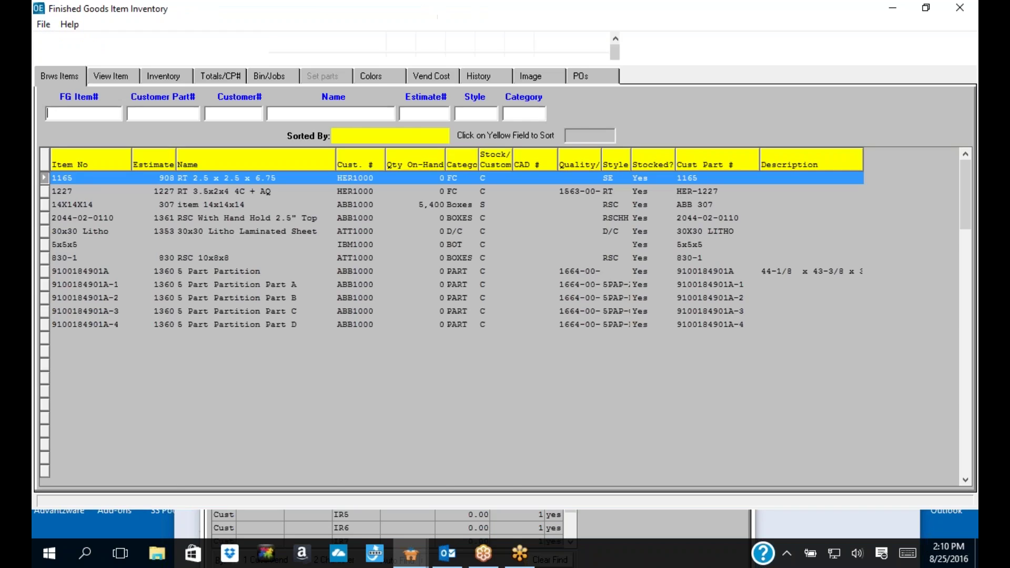
pyautogui.click(603, 53)
# - View the IF1 form of CUSTOMERLIST in update mode to inspect its Limit Customers option, and cancel the update
pyautogui.moveTo(468, 180); pyautogui.dragTo(380, 63)
pyautogui.click(388, 133)
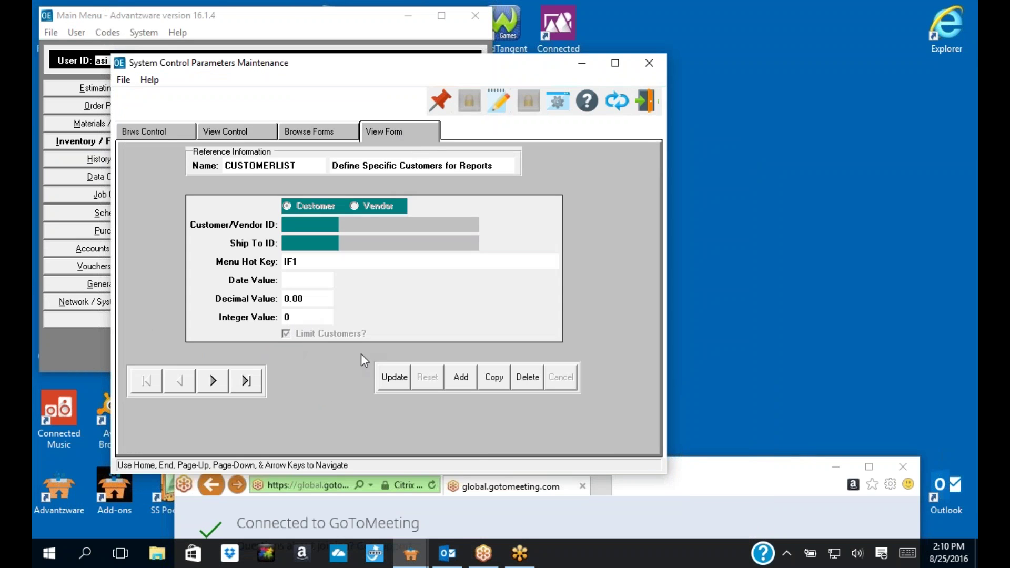
pyautogui.click(396, 378)
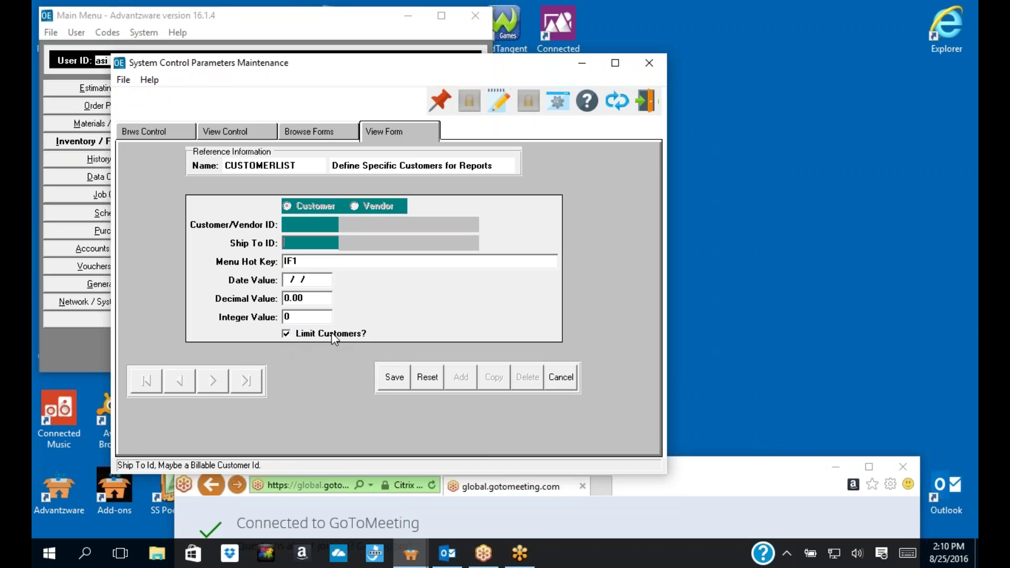
pyautogui.click(561, 377)
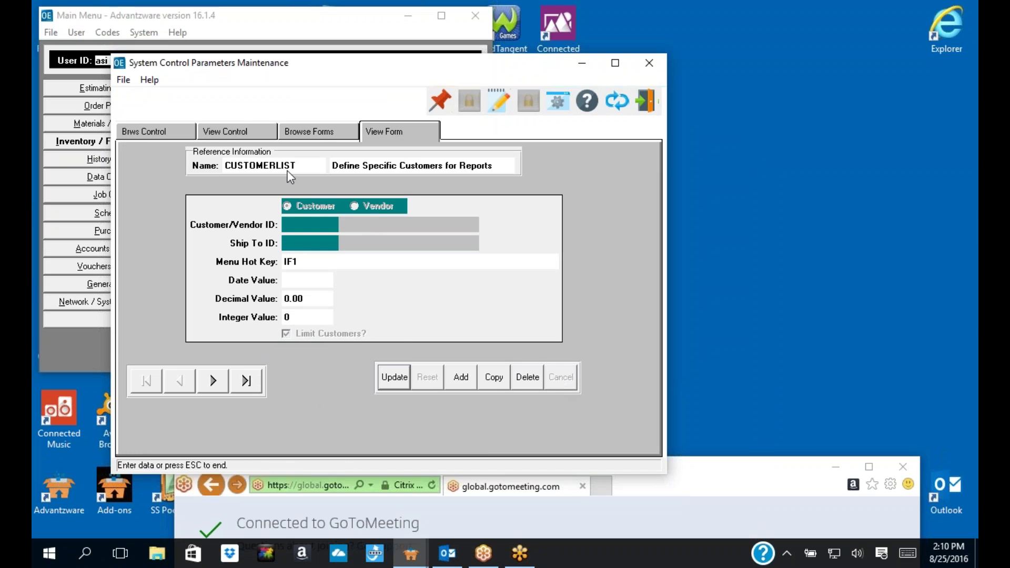
# - Reopen the CUSTOMERLIST forms, filter them to hot keys starting with iR, and exit System Control Parameters Maintenance
pyautogui.click(178, 138)
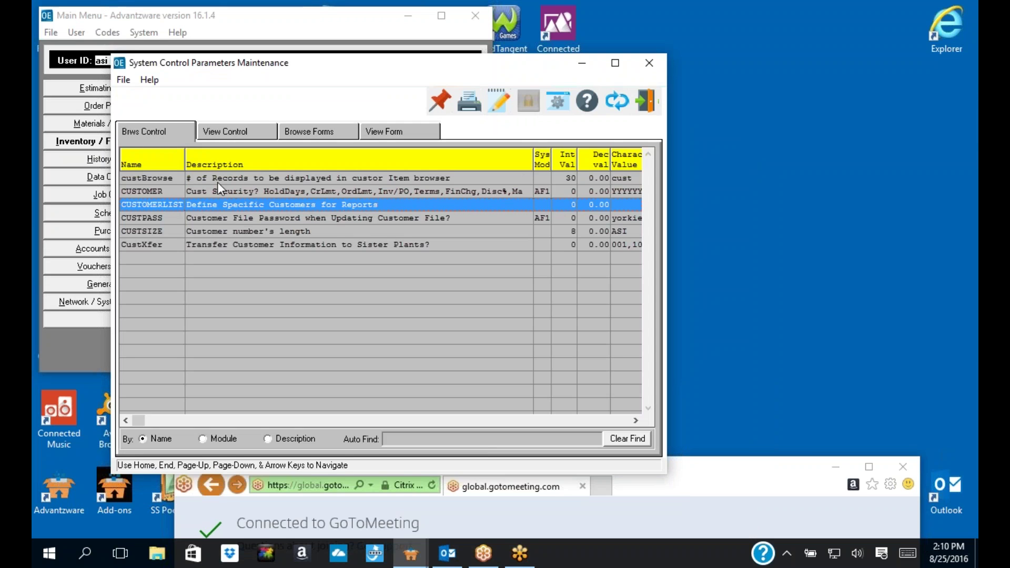
pyautogui.doubleClick(236, 204)
pyautogui.click(324, 140)
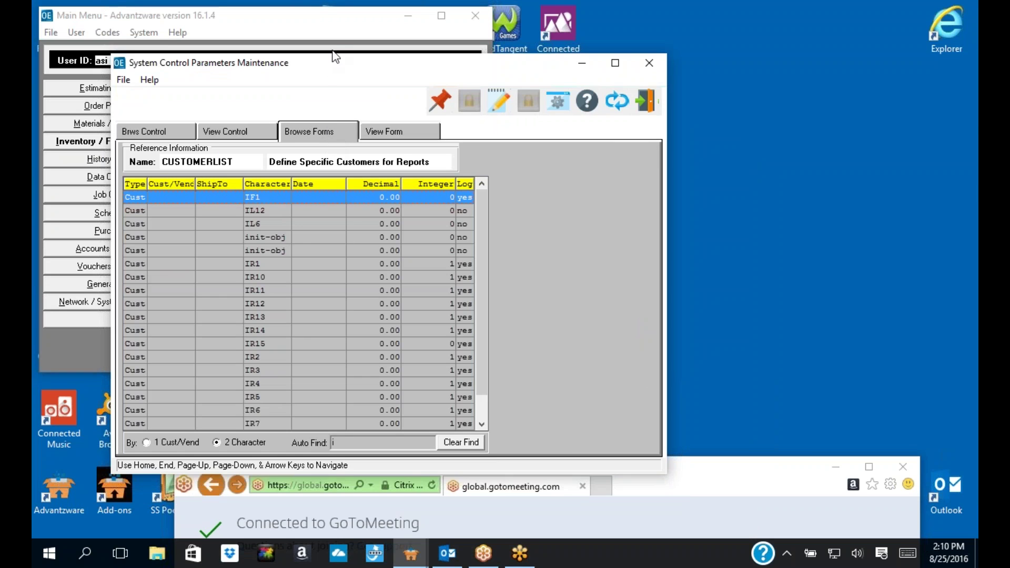
pyautogui.moveTo(320, 65); pyautogui.dragTo(312, 20)
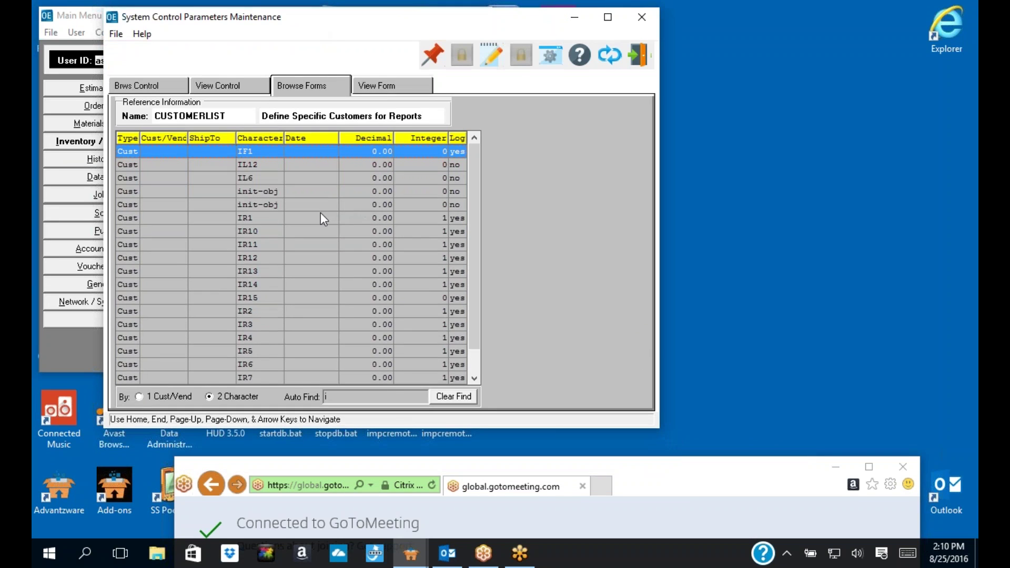
pyautogui.click(334, 398)
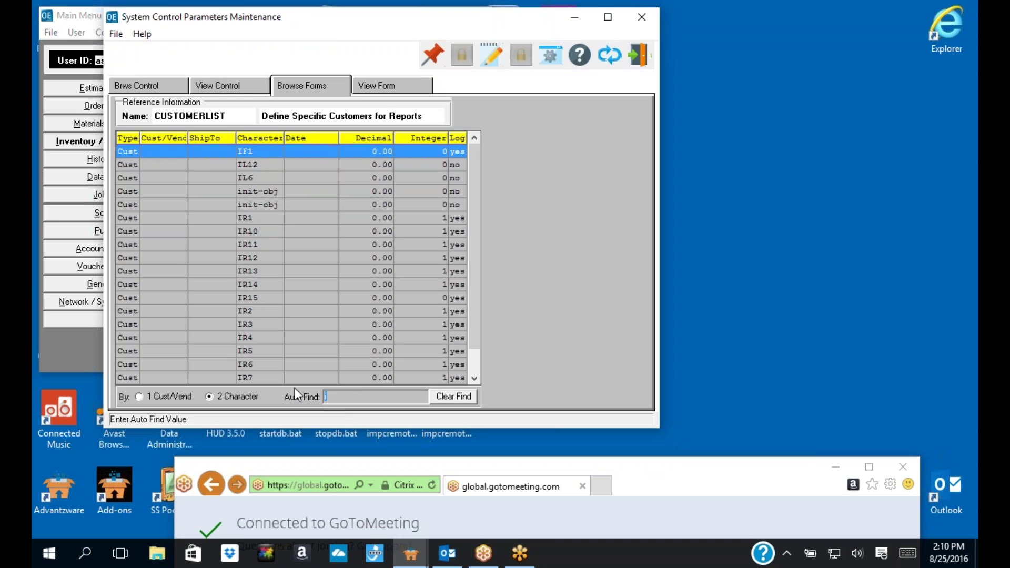
pyautogui.write('iR')
pyautogui.press('Tab')
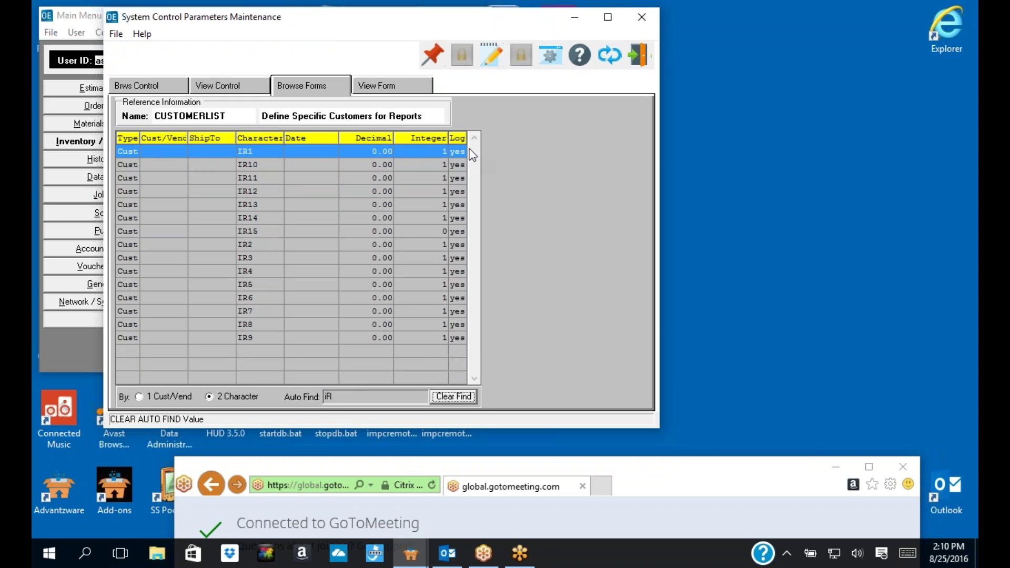
pyautogui.click(637, 54)
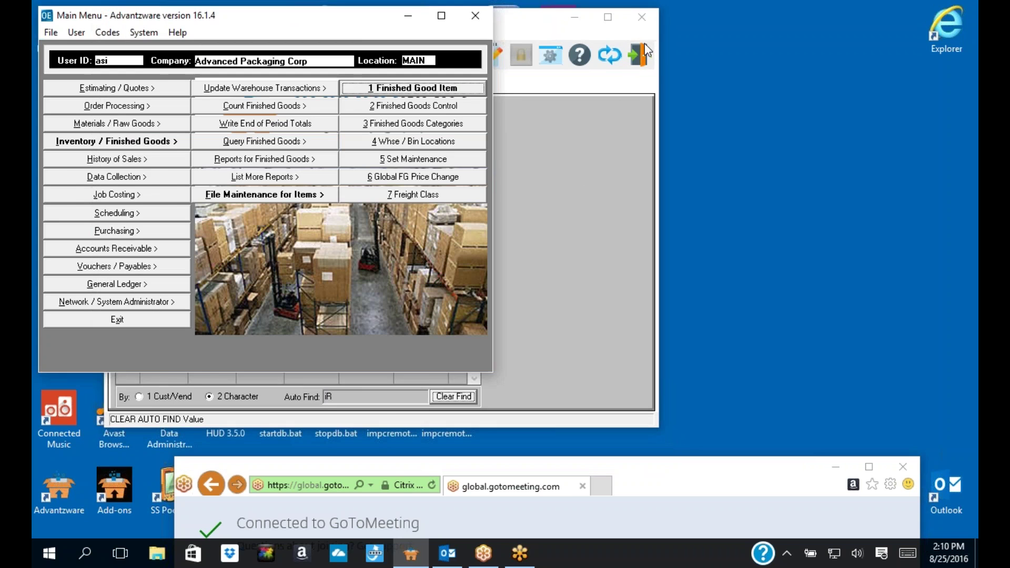
# - Preview the defined customer list of the YTD Cost/Sales by Cust report for finished goods, and close the list
pyautogui.click(224, 161)
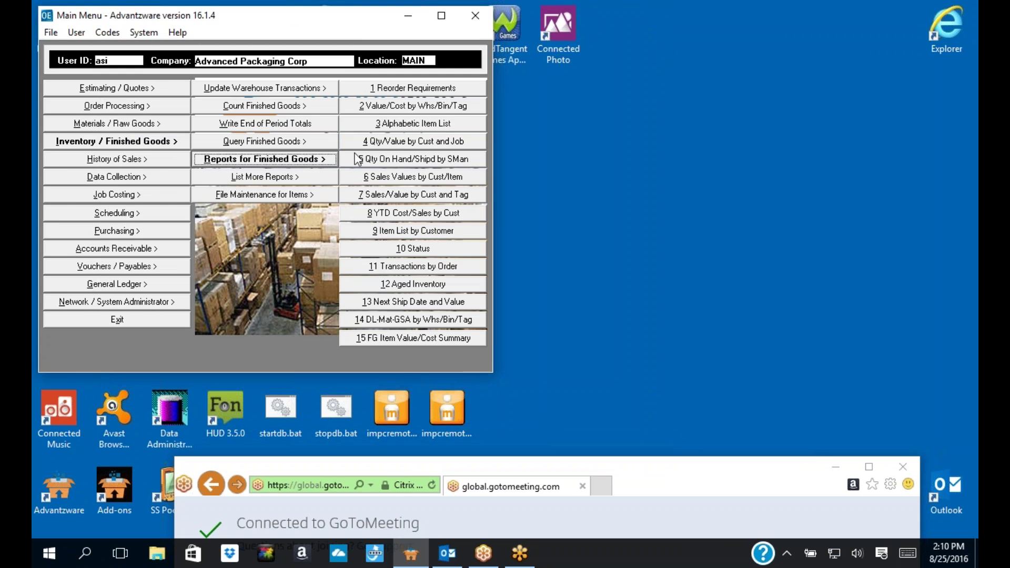
pyautogui.click(390, 213)
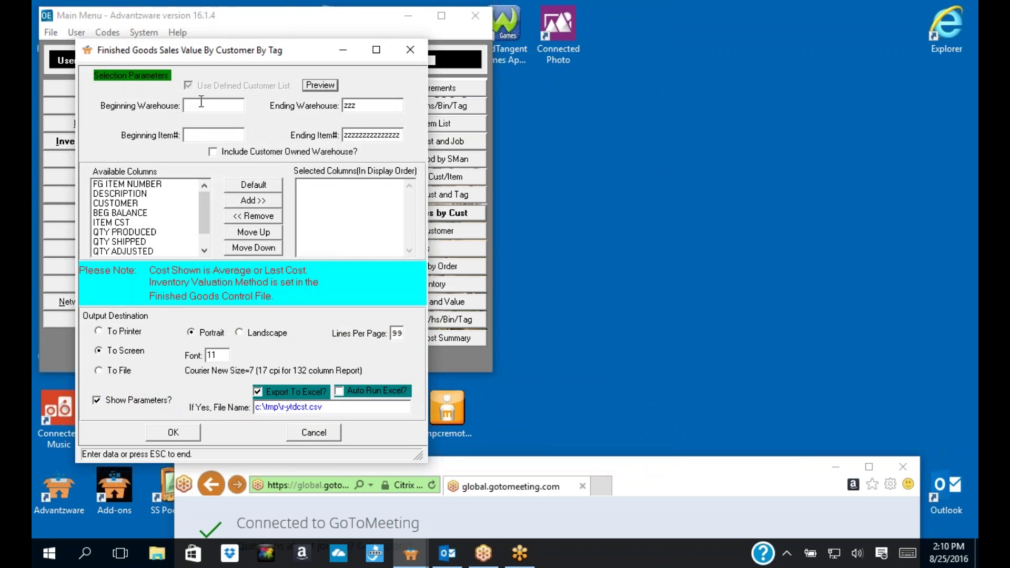
pyautogui.click(319, 85)
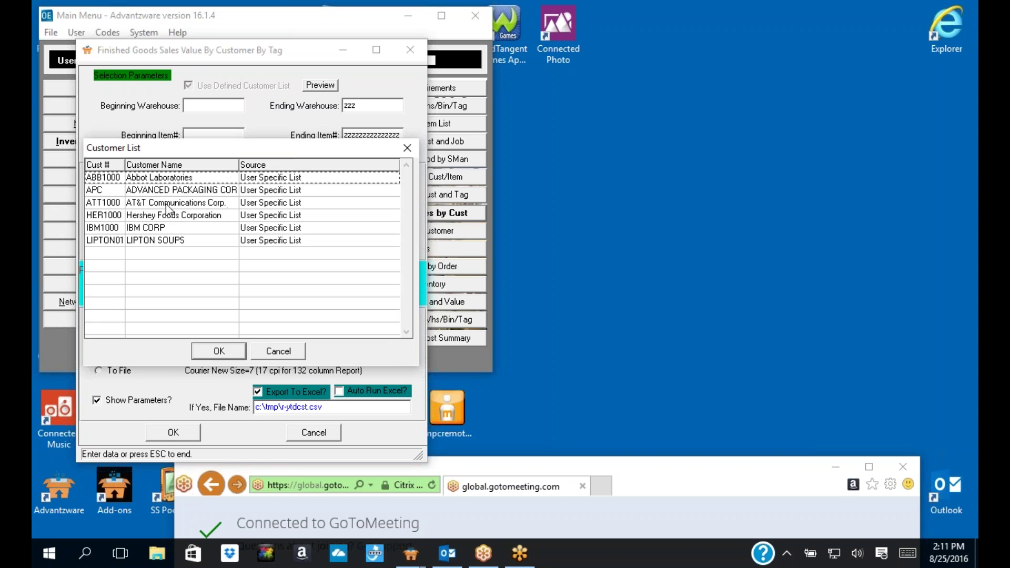
pyautogui.click(112, 179)
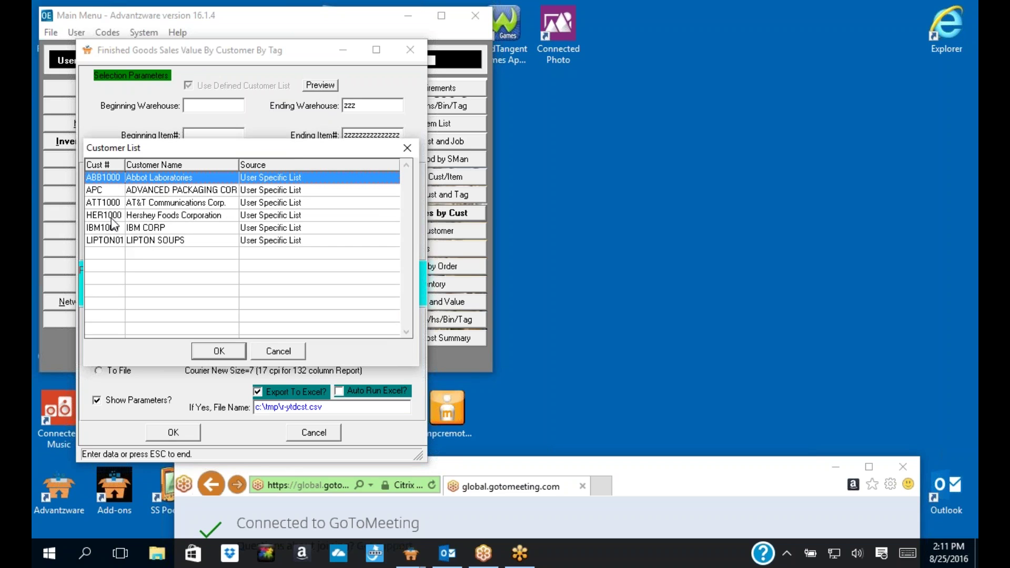
pyautogui.click(112, 219)
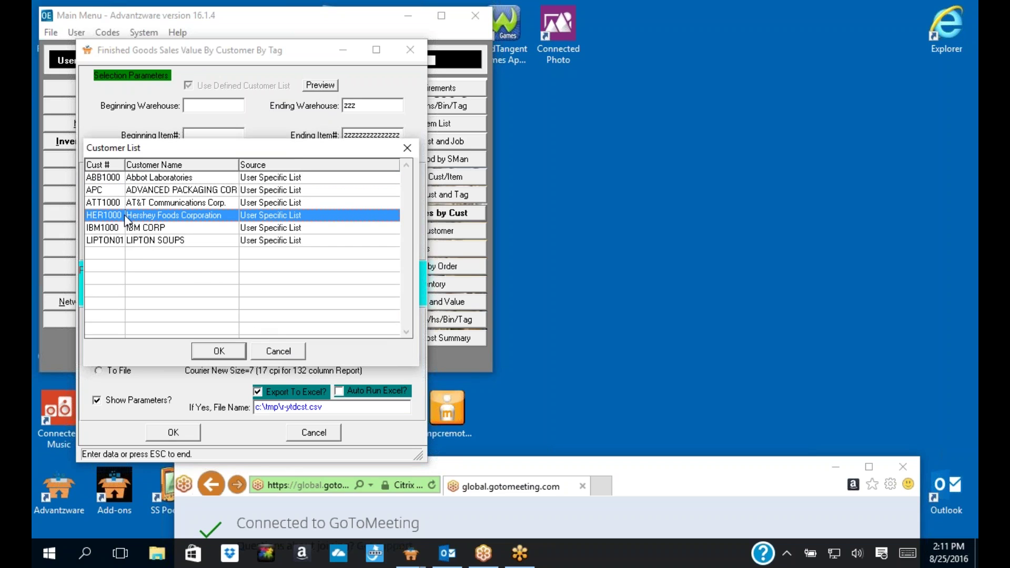
pyautogui.click(219, 350)
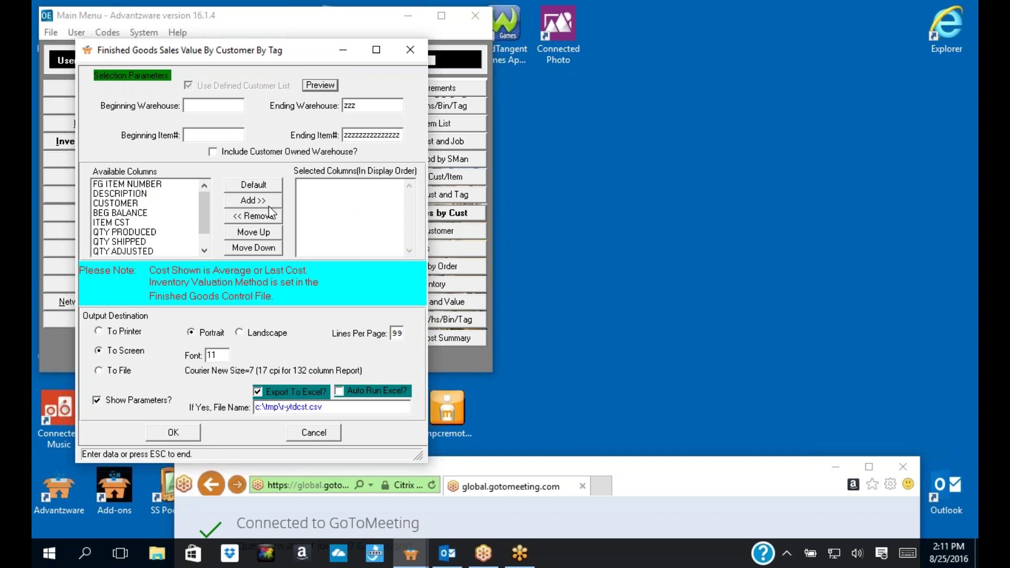
# - Run the report to screen with the default columns, without Excel export or shown parameters, and close the output and report
pyautogui.click(262, 185)
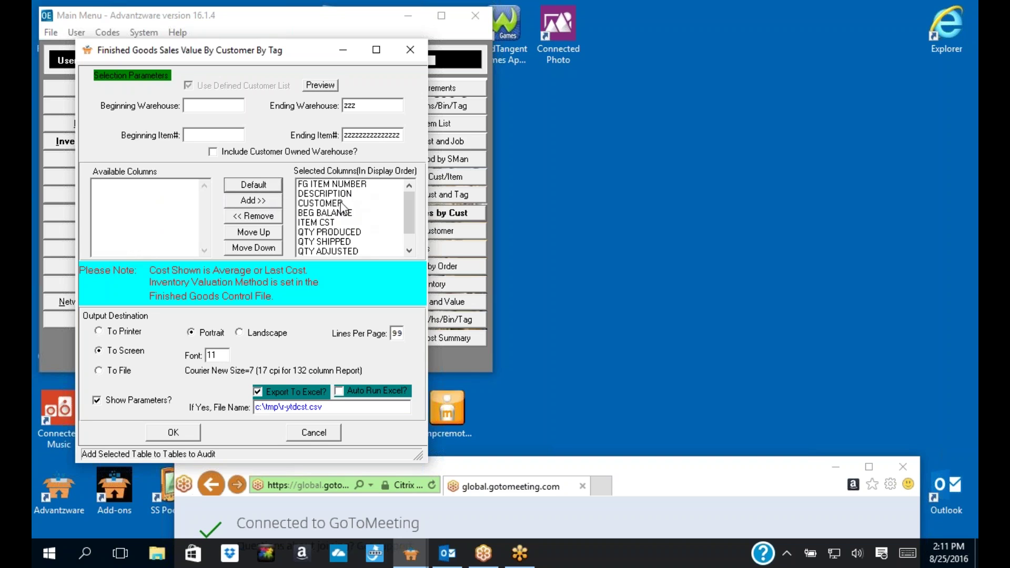
pyautogui.click(257, 391)
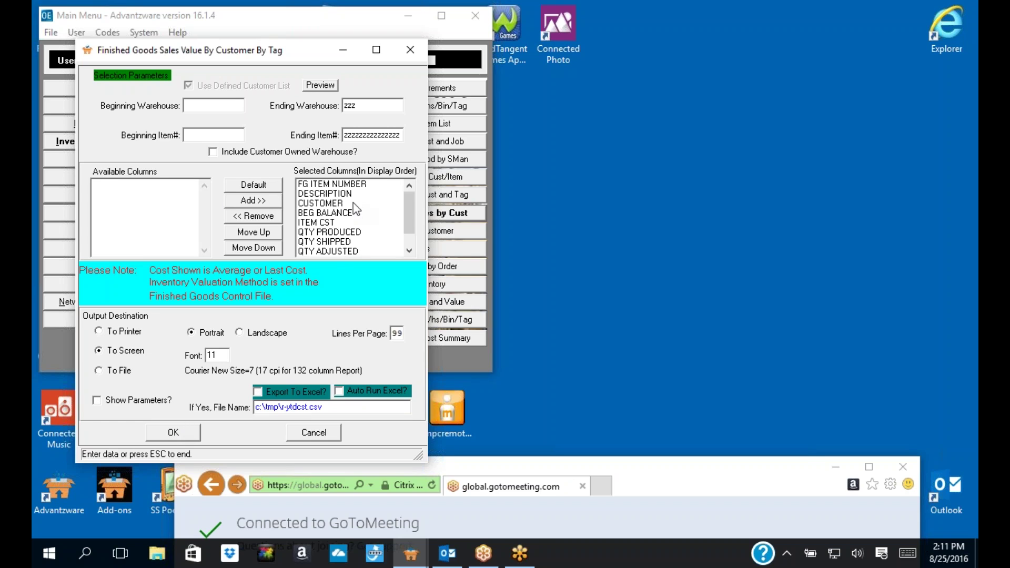
pyautogui.click(165, 434)
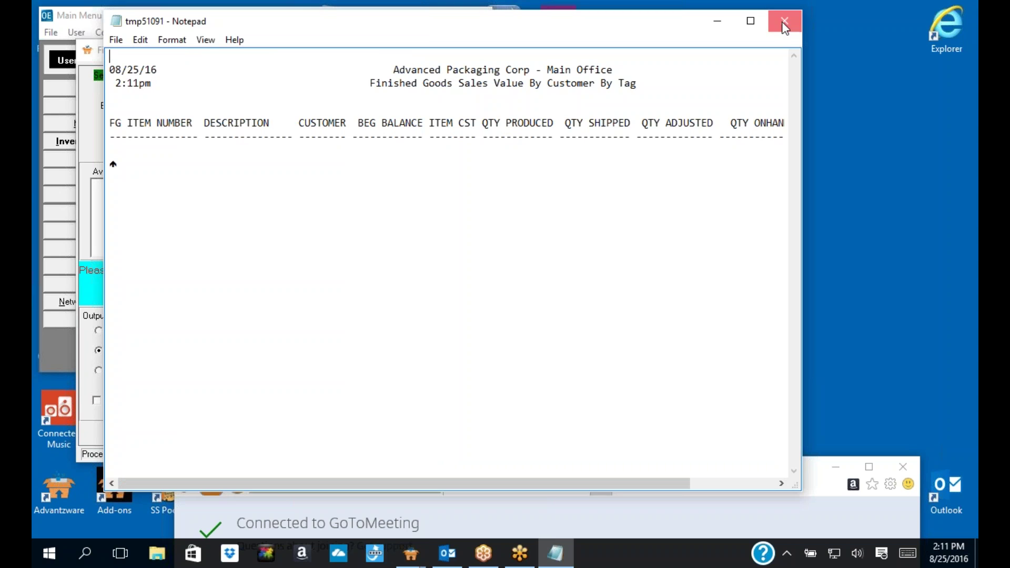
pyautogui.click(784, 23)
pyautogui.click(409, 49)
# - Open the Value/Cost by Whs/Bin/Tag report and examine its available and selected columns
pyautogui.click(413, 106)
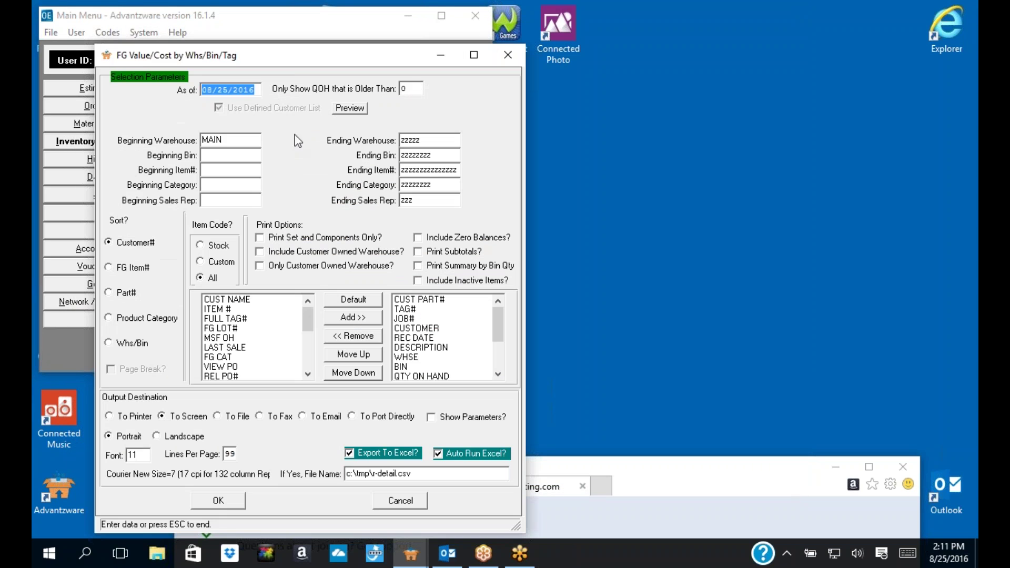
pyautogui.moveTo(289, 52); pyautogui.dragTo(260, 9)
pyautogui.click(278, 330)
pyautogui.click(278, 330)
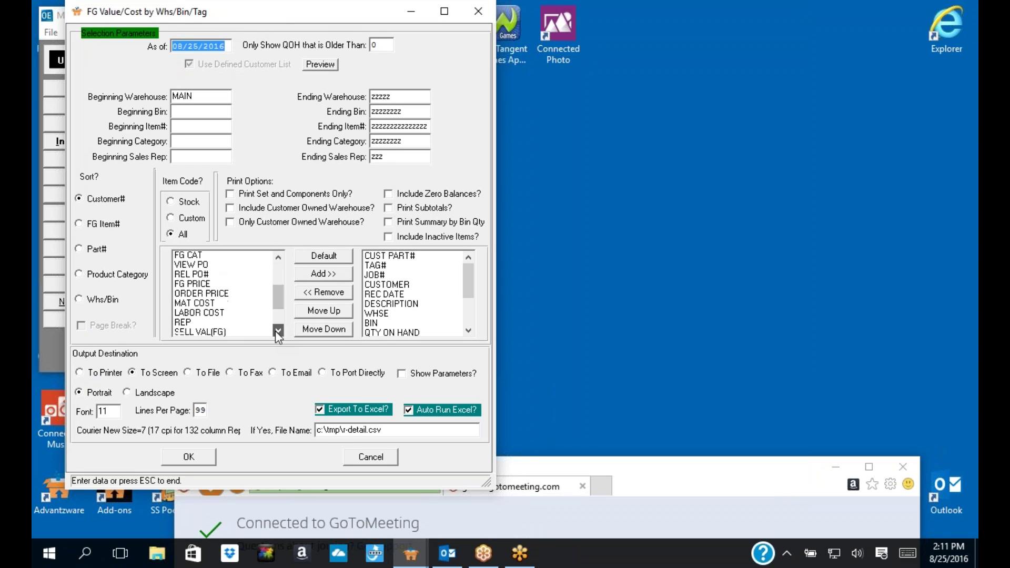
pyautogui.moveTo(279, 308); pyautogui.dragTo(281, 276)
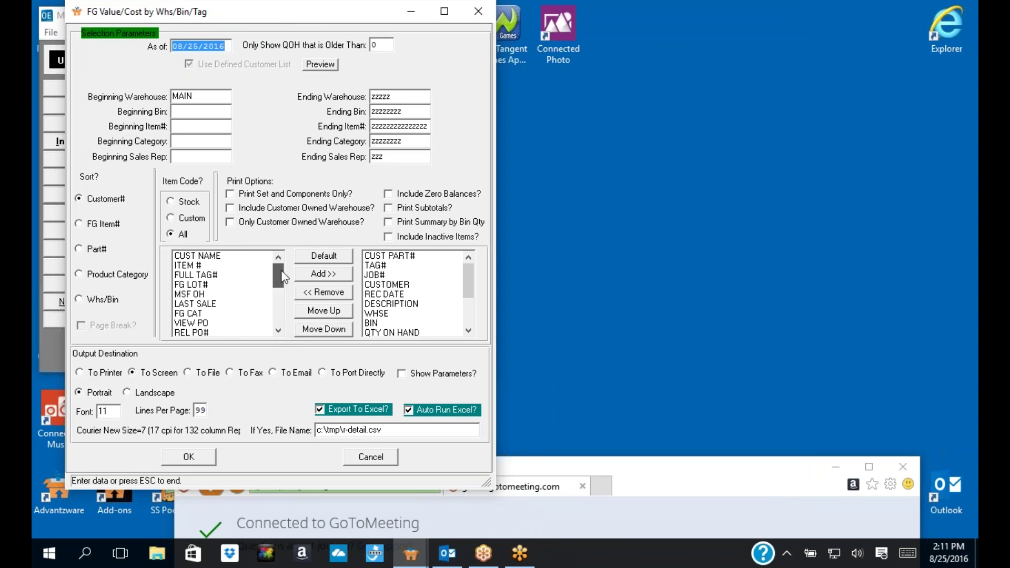
pyautogui.click(399, 257)
pyautogui.moveTo(465, 280)
pyautogui.mouseDown()
pyautogui.moveTo(462, 297)
pyautogui.moveTo(464, 268)
pyautogui.mouseUp()
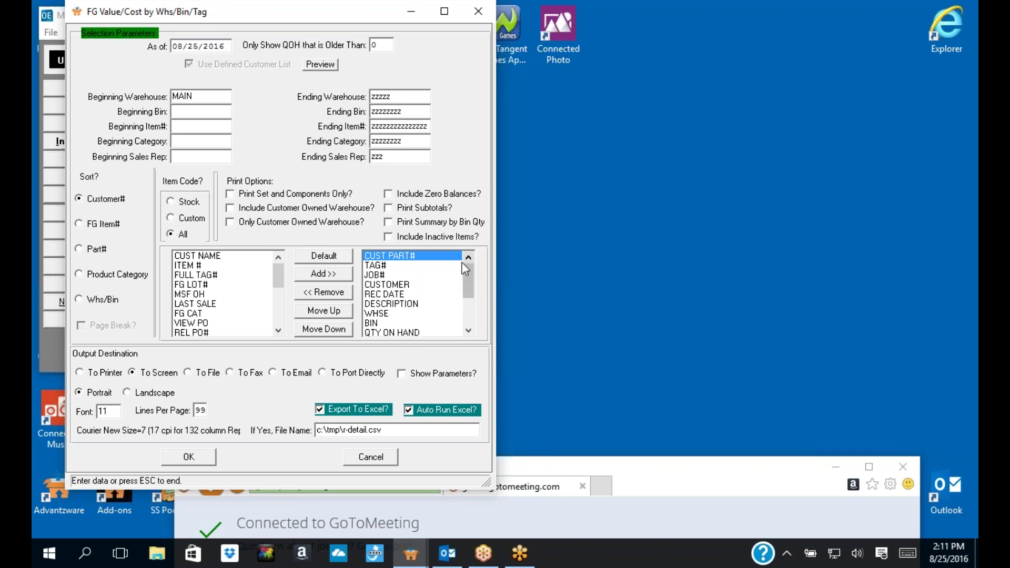
# - Move the CUSTOMER column to the first place in the report's selected columns
pyautogui.click(392, 285)
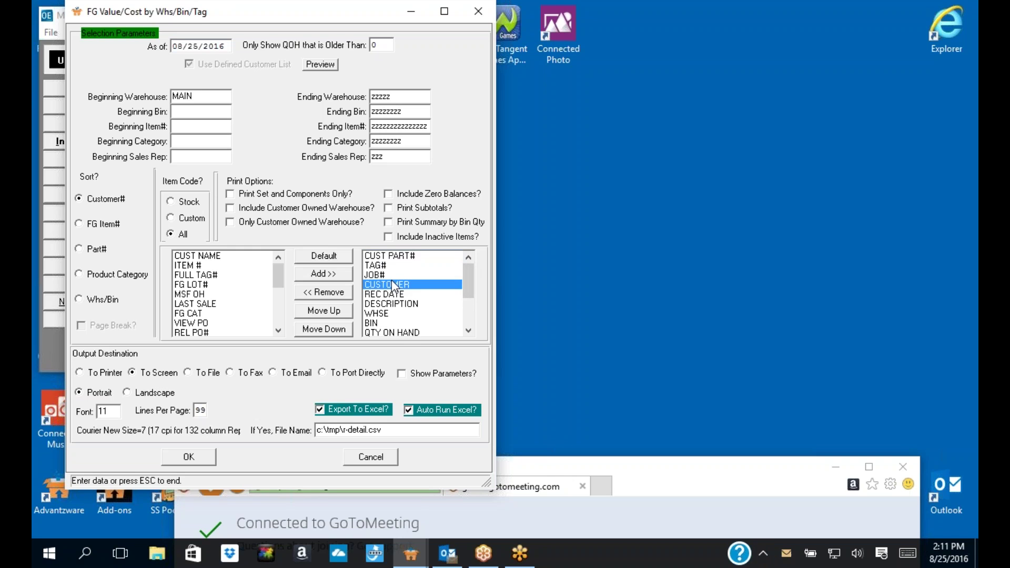
pyautogui.click(328, 311)
pyautogui.click(328, 311)
pyautogui.click(328, 310)
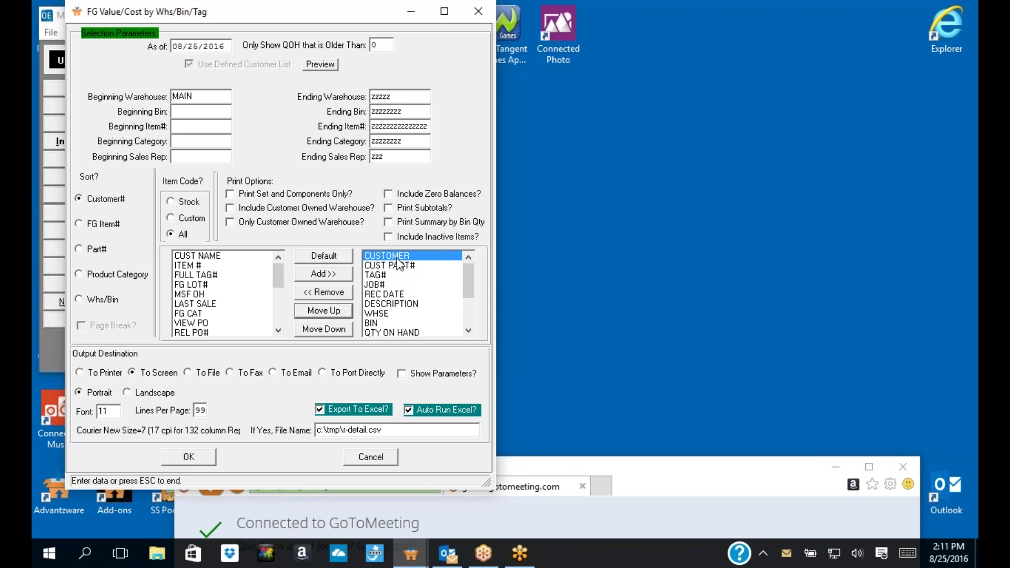
# - Turn off Export To Excel and Auto Run Excel and run the report to screen, leaving the password blank
pyautogui.click(320, 410)
pyautogui.click(409, 412)
pyautogui.click(203, 461)
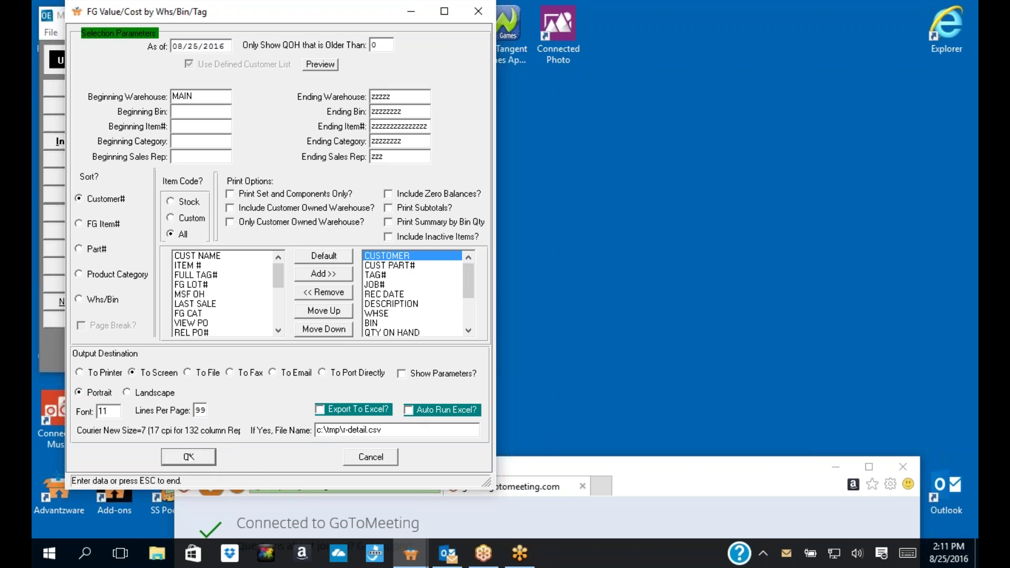
pyautogui.click(244, 280)
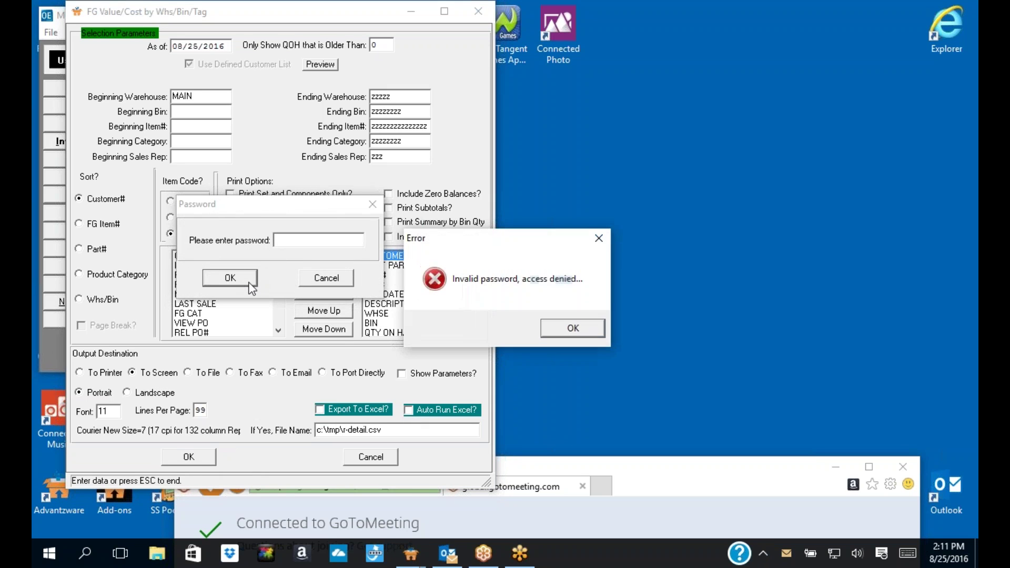
pyautogui.click(561, 330)
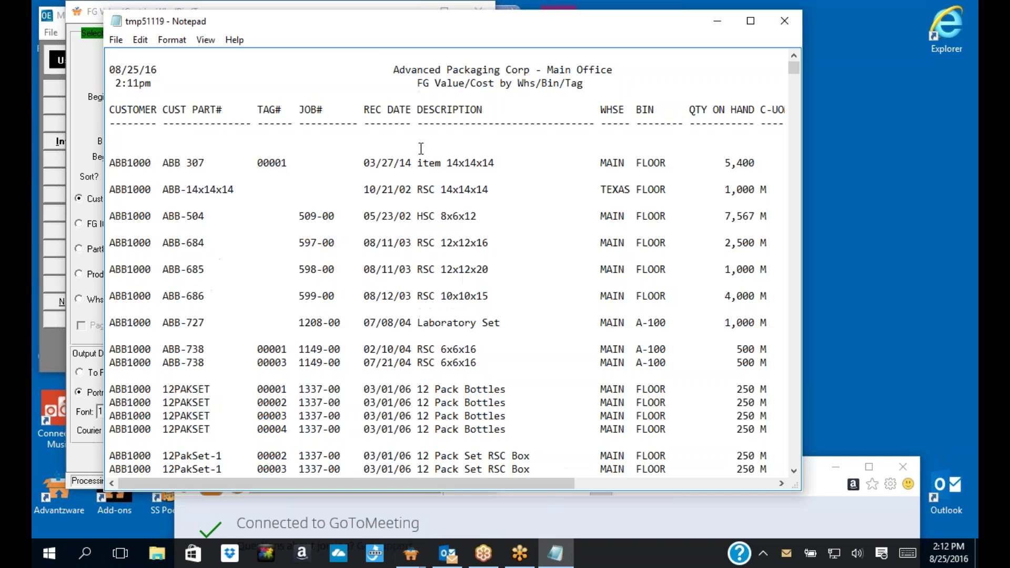
# - Examine the CUSTOMER column in the maximized report output, and close the output and the report
pyautogui.moveTo(155, 112); pyautogui.dragTo(108, 111)
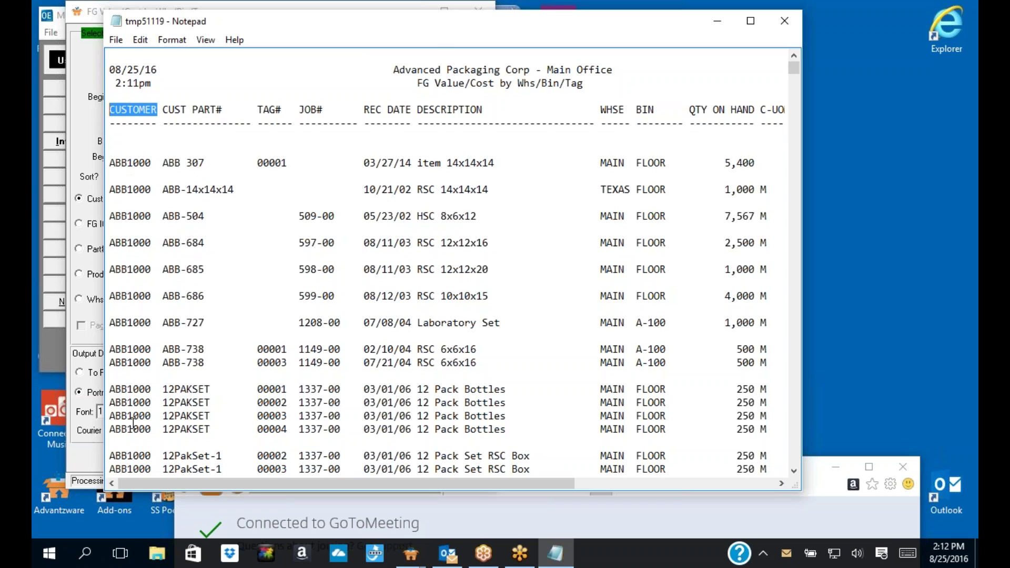
pyautogui.click(751, 22)
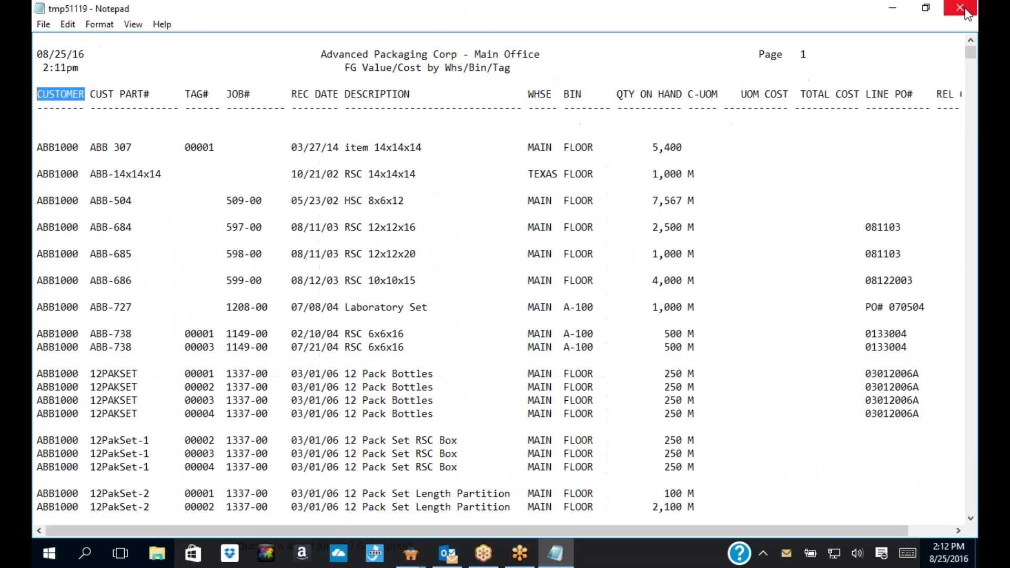
pyautogui.click(959, 7)
pyautogui.click(524, 17)
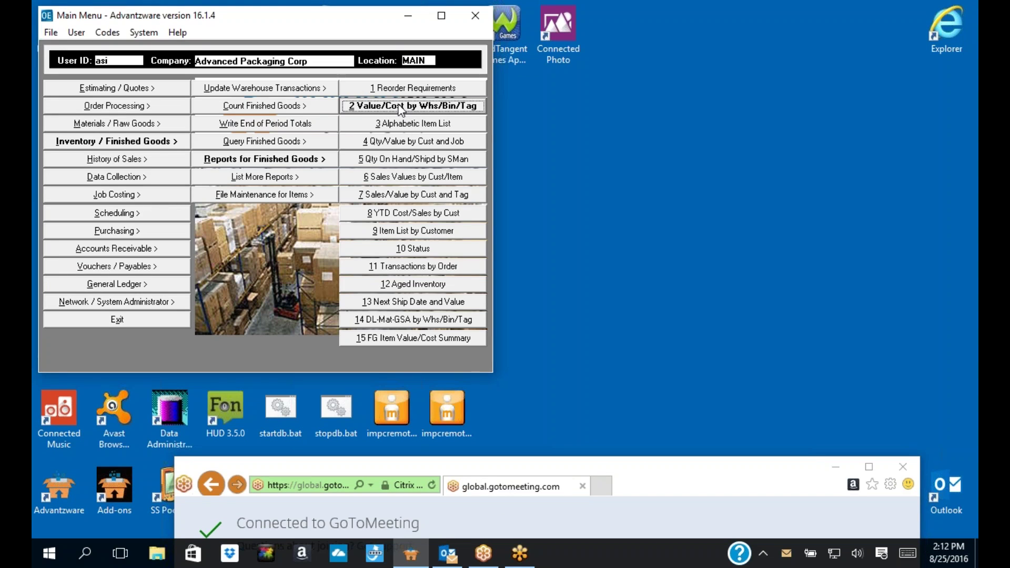
# - Open the Users window and go through the customers assigned to the user ID asi, from ABB1000 to LIPTON01
pyautogui.click(138, 305)
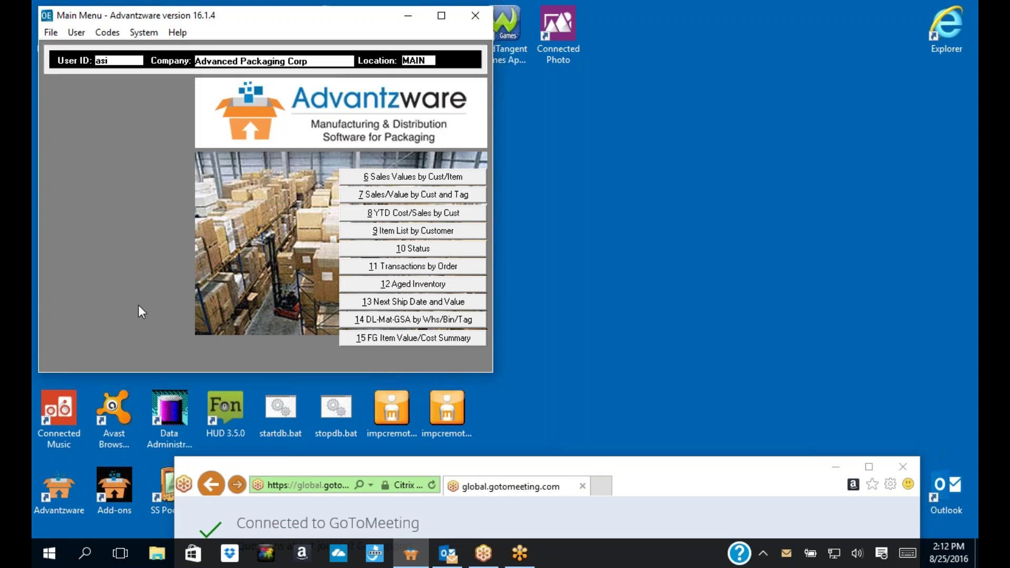
pyautogui.click(242, 142)
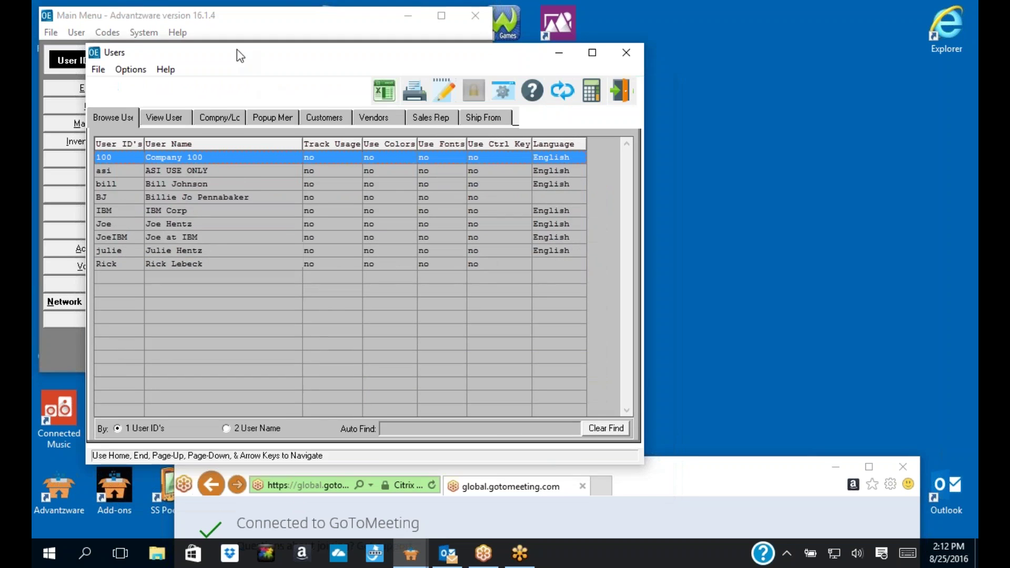
pyautogui.click(109, 159)
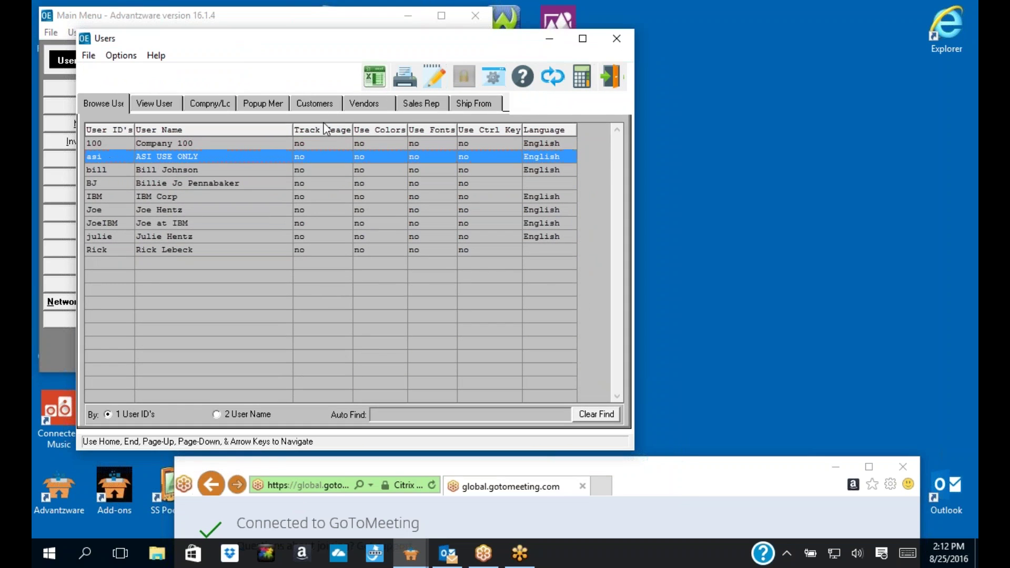
pyautogui.click(323, 103)
pyautogui.click(231, 147)
pyautogui.click(223, 154)
pyautogui.click(220, 168)
pyautogui.click(217, 180)
pyautogui.click(221, 194)
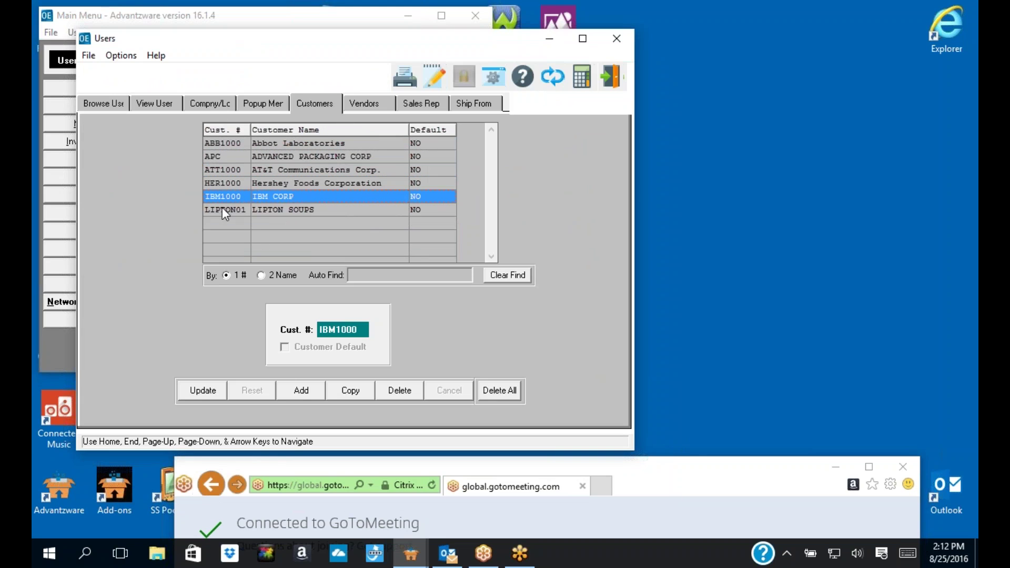
pyautogui.click(222, 208)
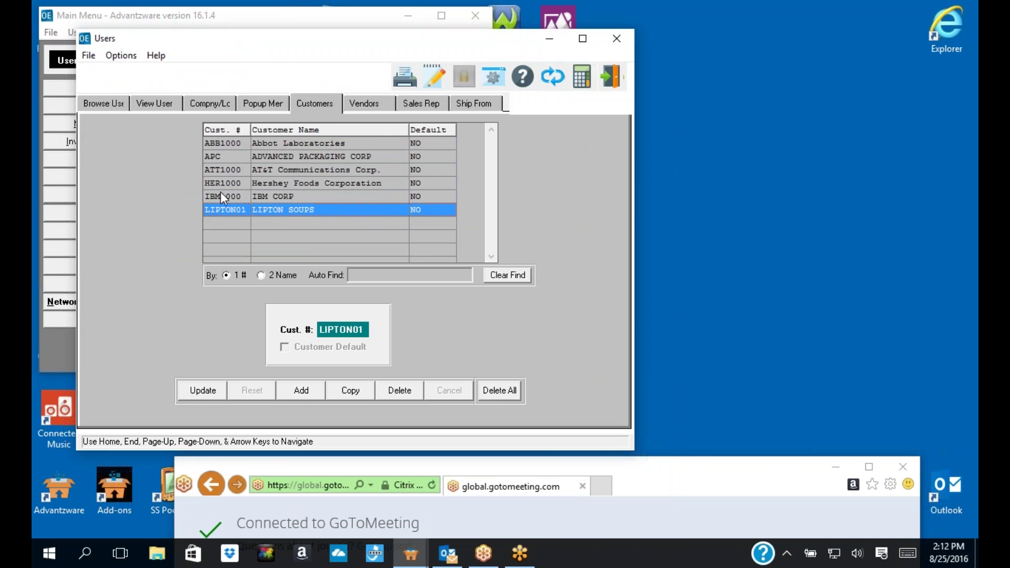
# - Delete all customers from the asi user's customer list and close the Users window
pyautogui.click(499, 390)
pyautogui.click(493, 327)
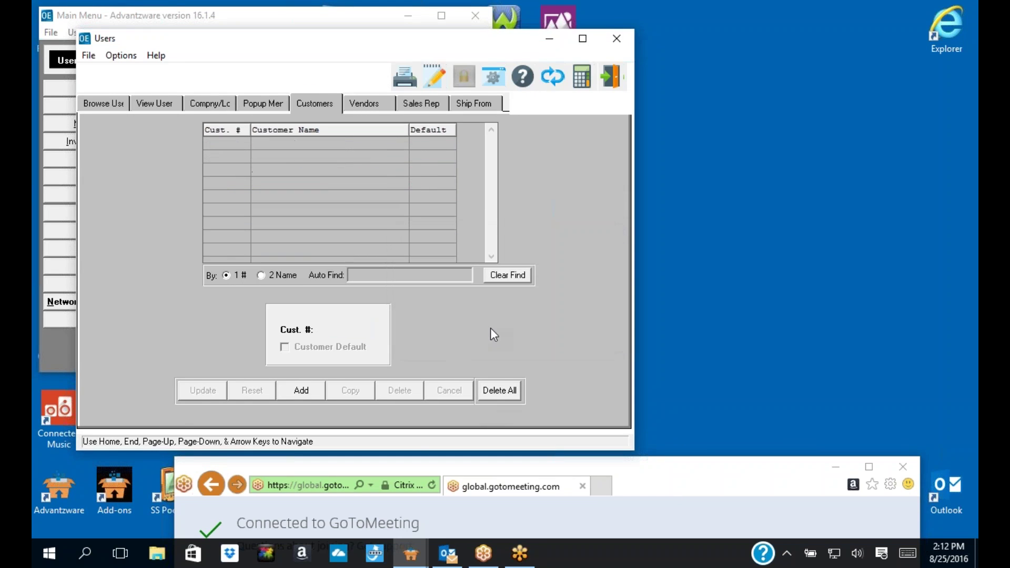
pyautogui.click(611, 78)
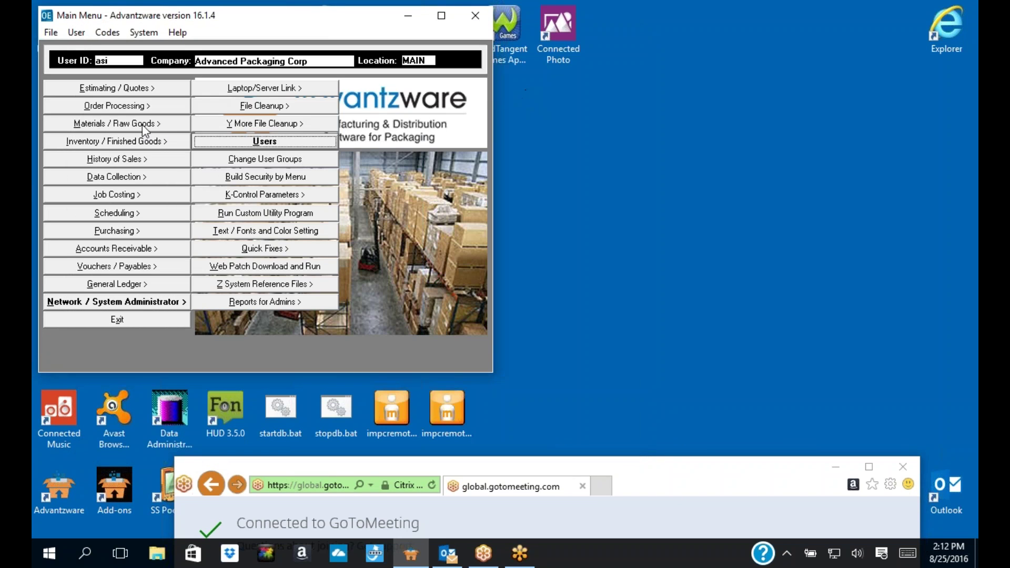
# - Search the Finished Good Item list for FG Item# BIBM1000060, and close the list with the filter cleared
pyautogui.click(111, 142)
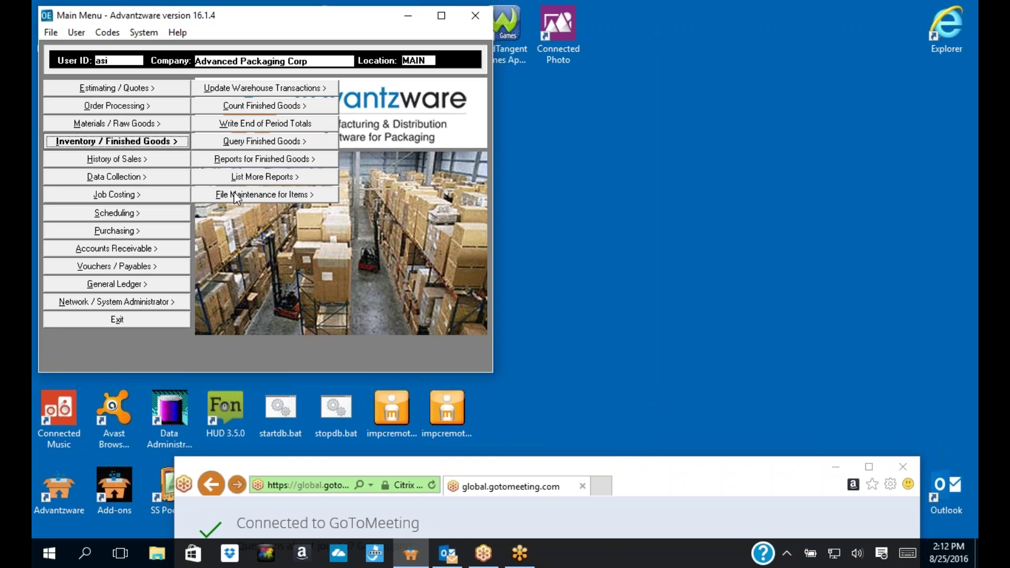
pyautogui.click(234, 192)
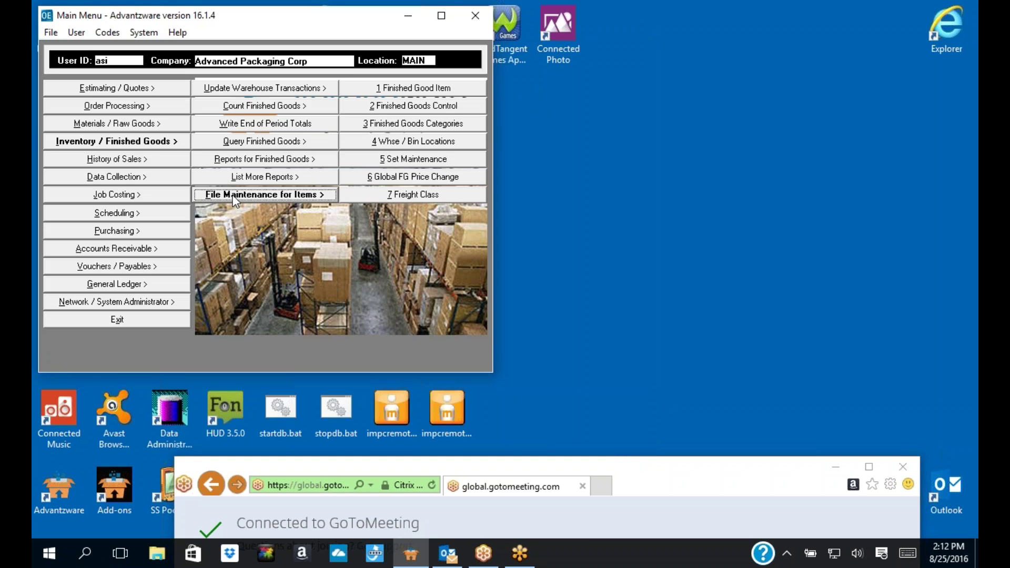
pyautogui.click(389, 89)
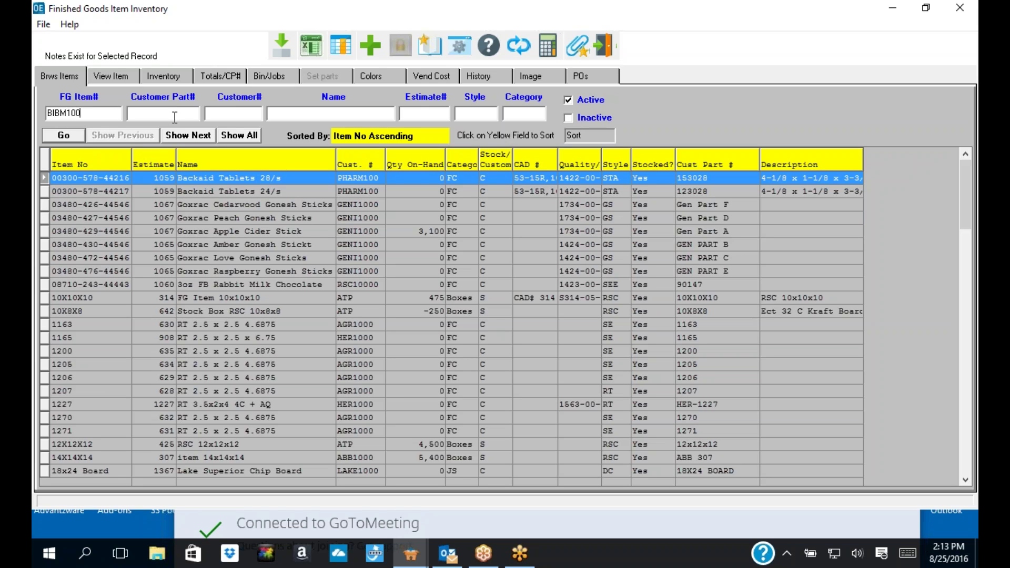
pyautogui.press('Return')
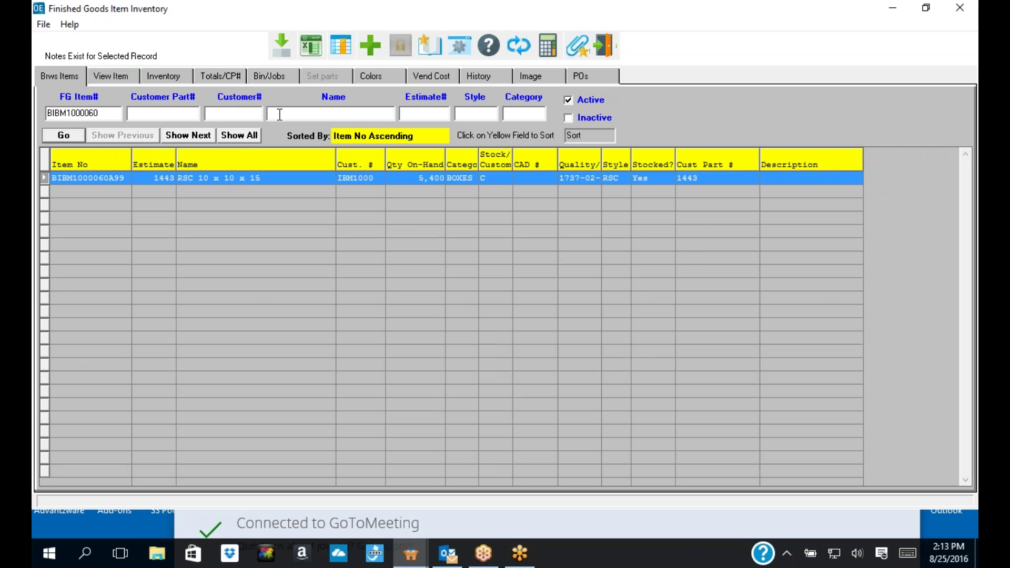
pyautogui.moveTo(112, 113); pyautogui.dragTo(39, 113)
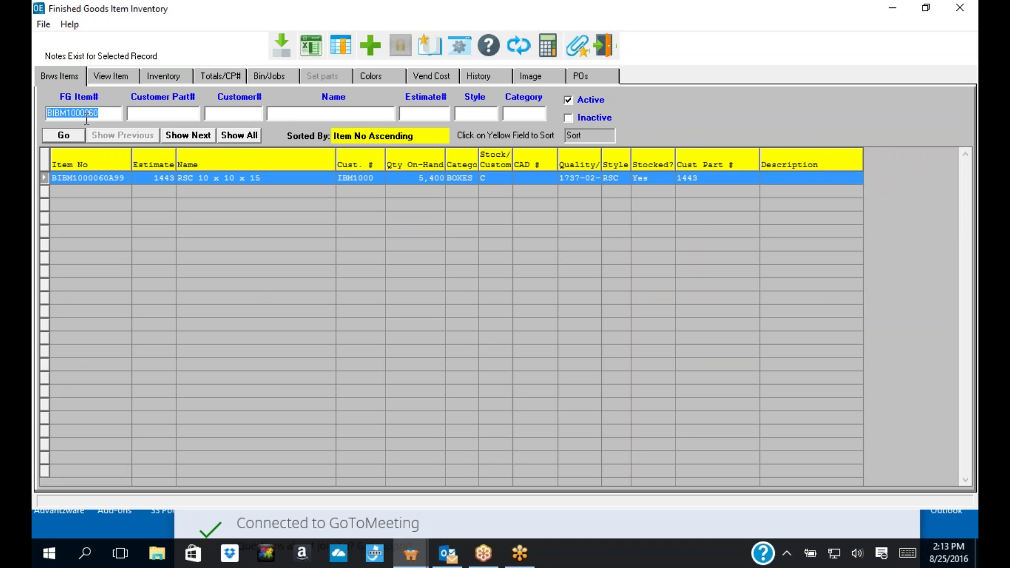
pyautogui.press('BackSpace')
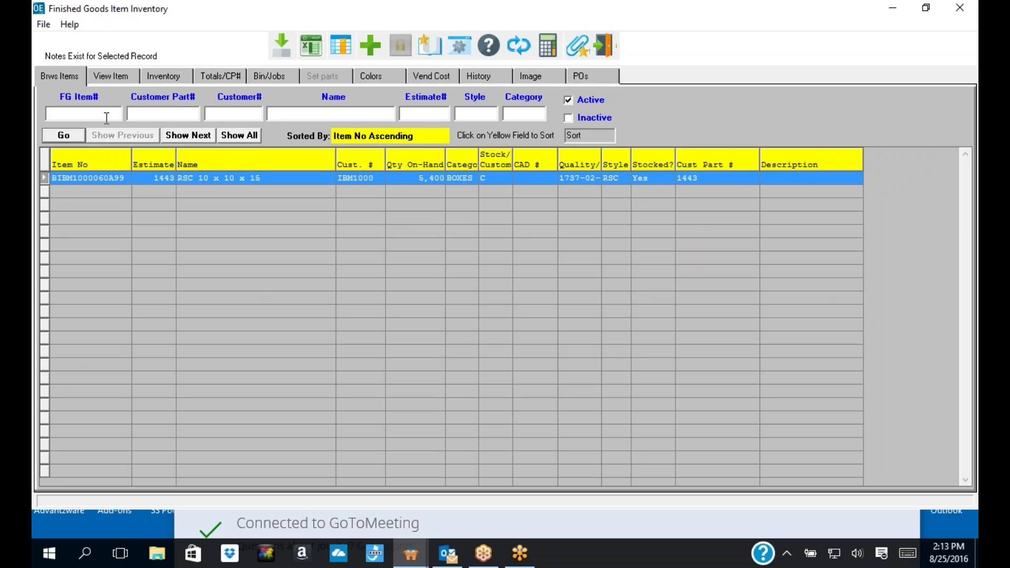
pyautogui.click(605, 46)
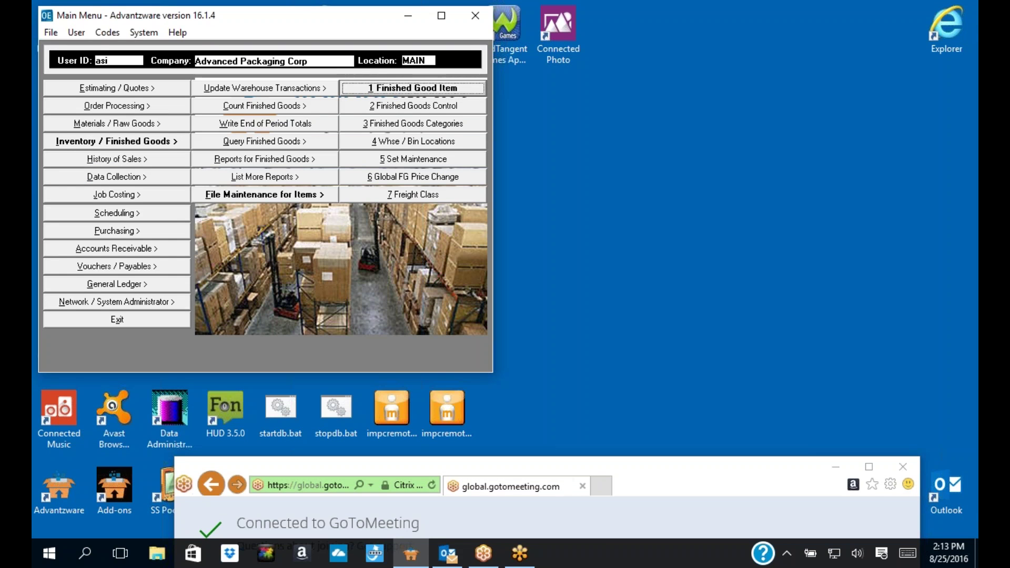
# - Reopen the Finished Good Item list, enter BIBM1000060 as the FG Item#, copy it, and empty the field
pyautogui.click(412, 88)
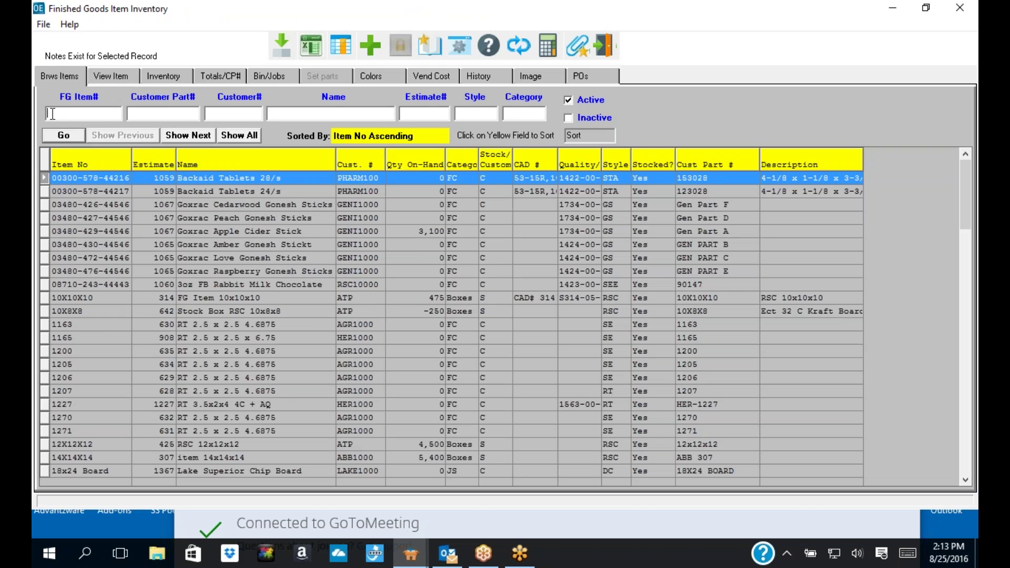
pyautogui.write('BBM1000060')
pyautogui.moveTo(102, 115); pyautogui.dragTo(40, 117)
pyautogui.hotkey('ctrl', 'c')
pyautogui.press('BackSpace')
# - Search the finished goods by name for *Soup*
pyautogui.write('*')
pyautogui.hotkey('shift', 'Home')
pyautogui.write('*Soup')
pyautogui.press('Return')
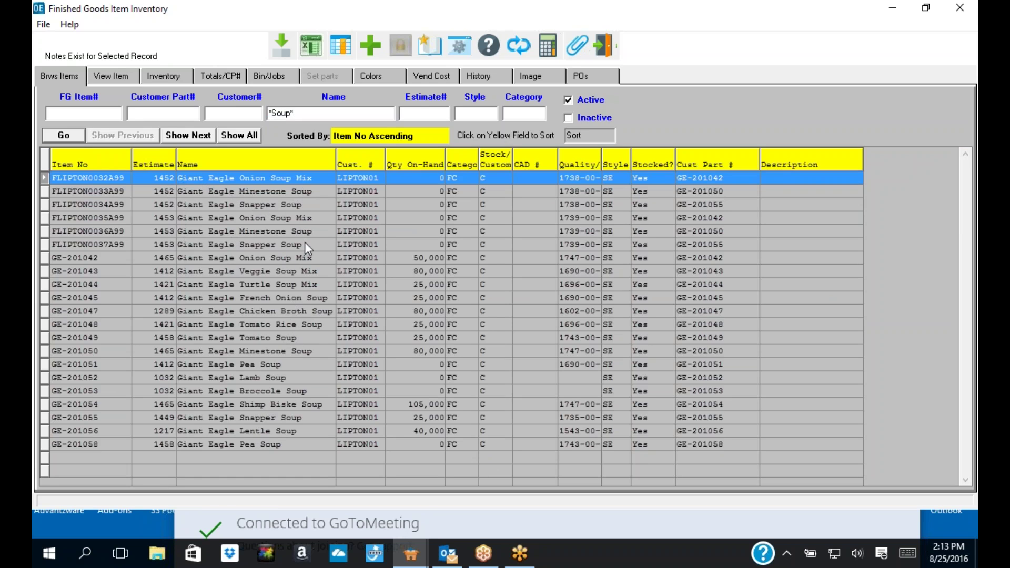
# - Replace the name filter with the copied FG Item# BIBM1000060, run the search, and close the item list
pyautogui.doubleClick(302, 112)
pyautogui.click(60, 116)
pyautogui.hotkey('ctrl', 'v')
pyautogui.moveTo(308, 114); pyautogui.dragTo(226, 112)
pyautogui.press('Delete')
pyautogui.press('Return')
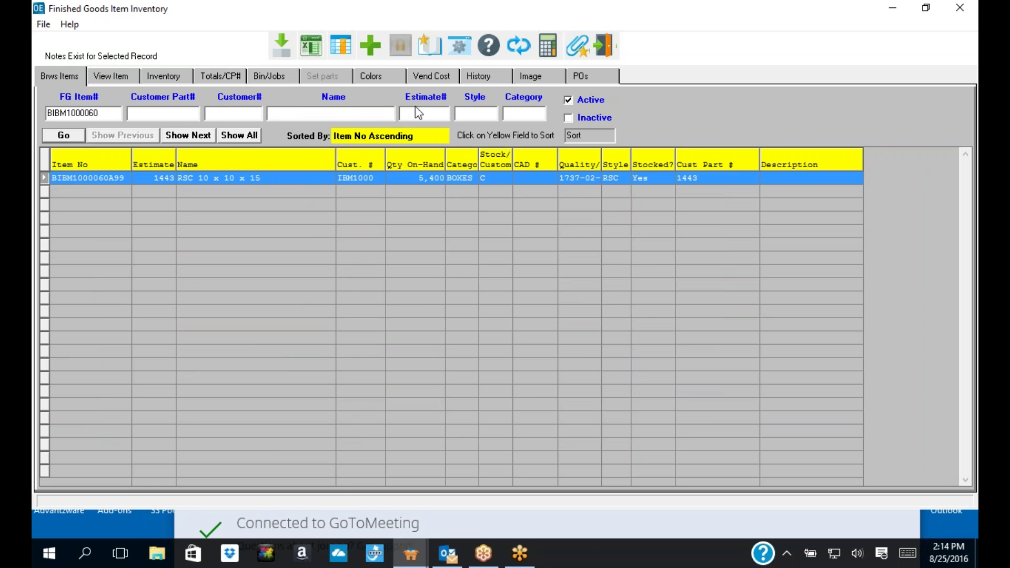
pyautogui.click(605, 44)
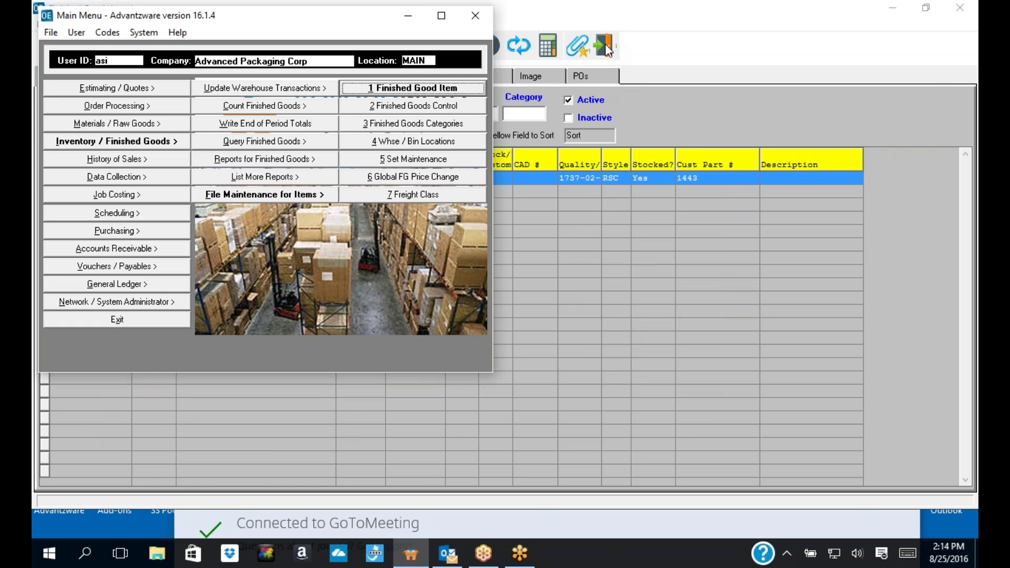
# - Reopen the Finished Good Item list, find item BIBM1000060 with the copied number, and open its detail view
pyautogui.click(412, 88)
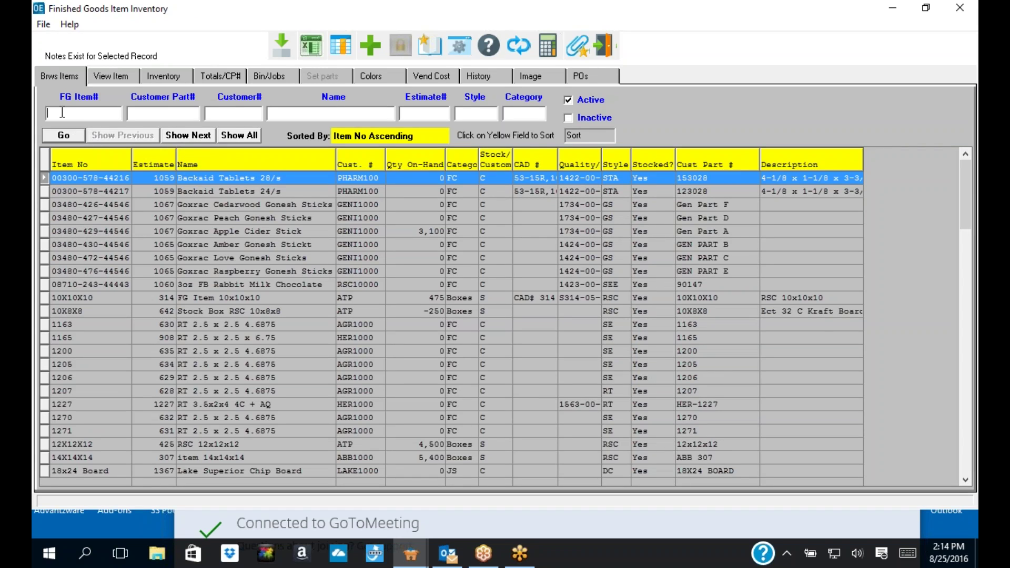
pyautogui.hotkey('ctrl', 'v')
pyautogui.press('Return')
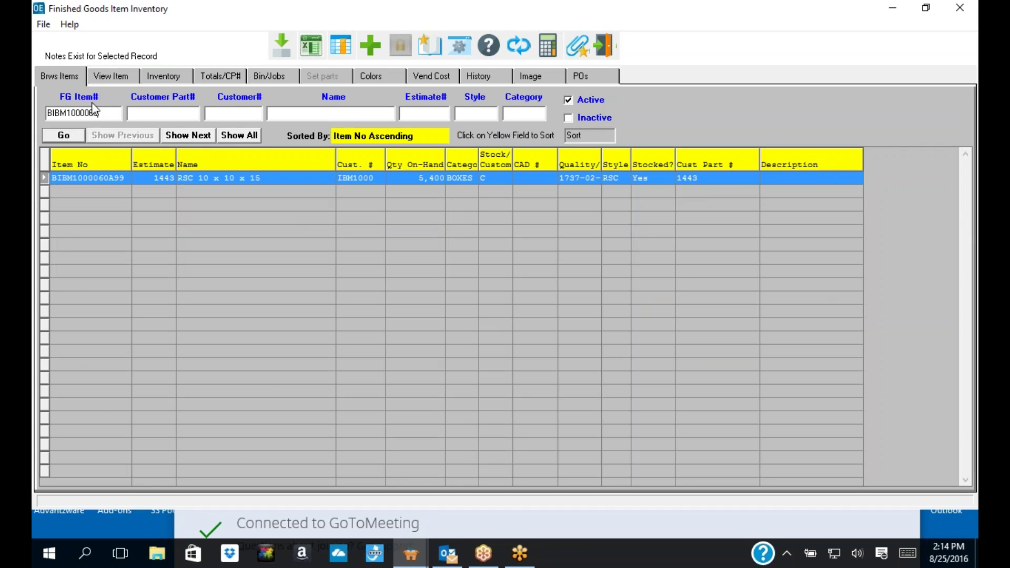
pyautogui.click(108, 76)
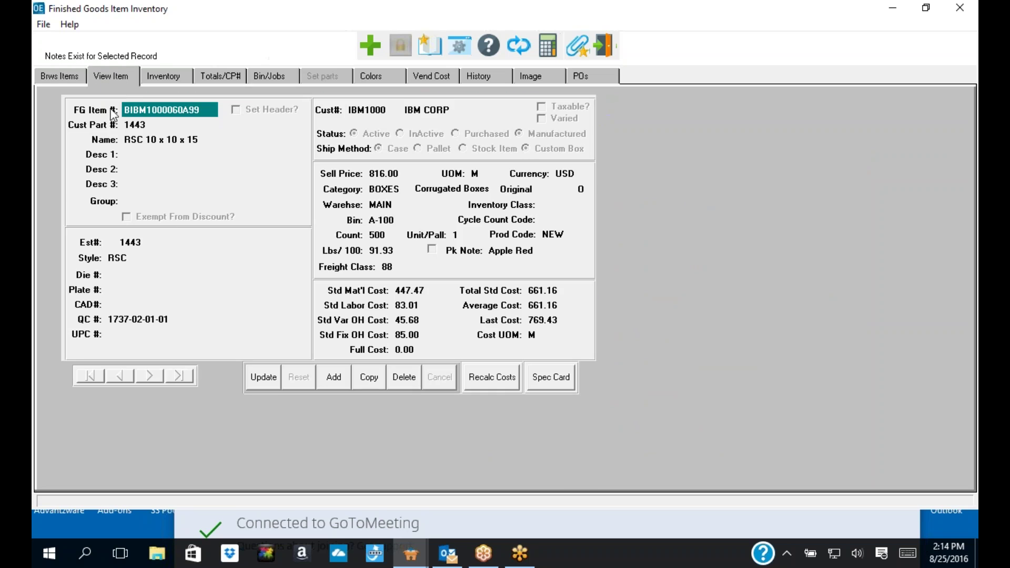
# - Put the item in update mode, examine the lookup choices for Inventory Class, and close the lookup without choosing one
pyautogui.click(267, 380)
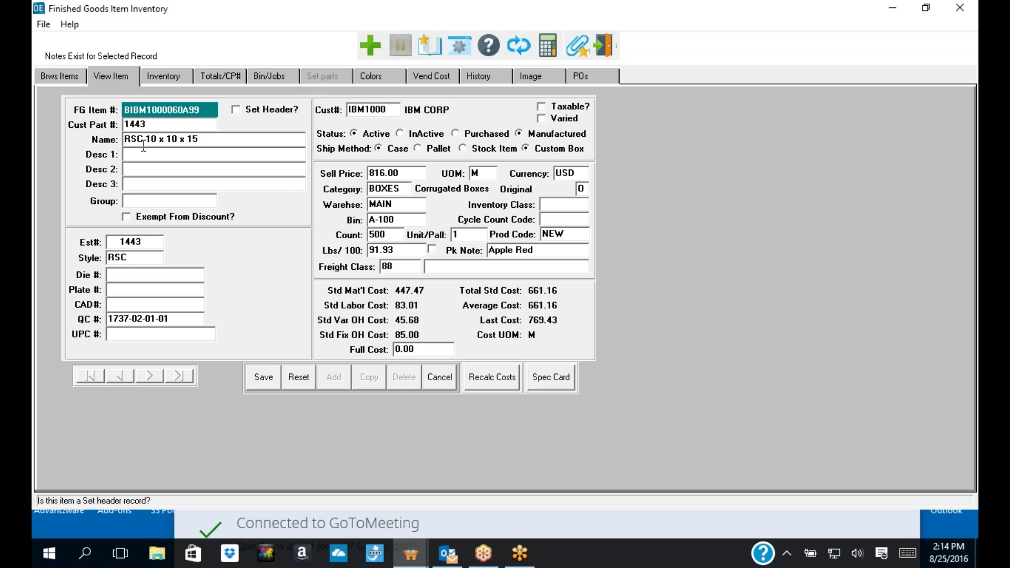
pyautogui.click(553, 204)
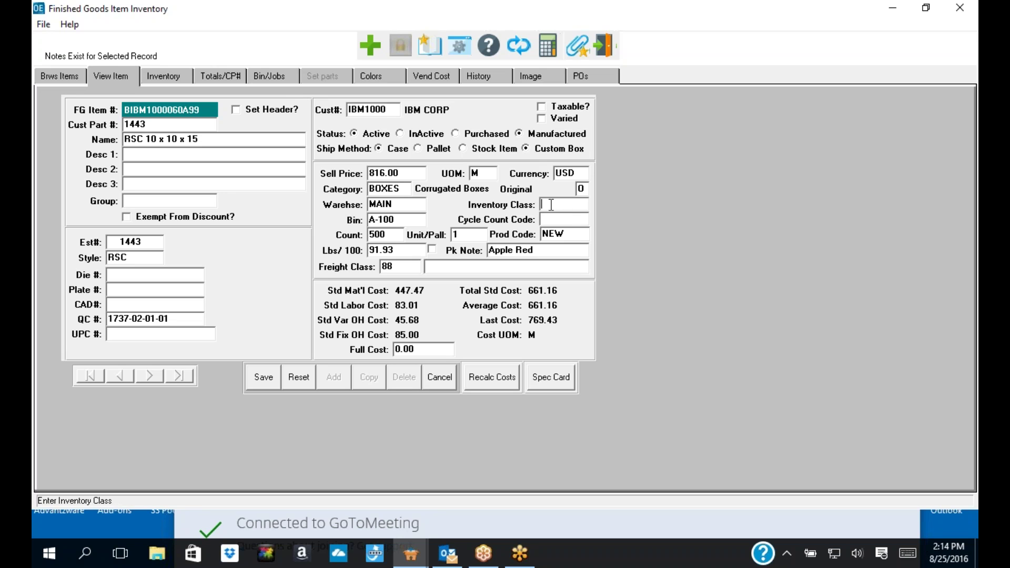
pyautogui.doubleClick(548, 208)
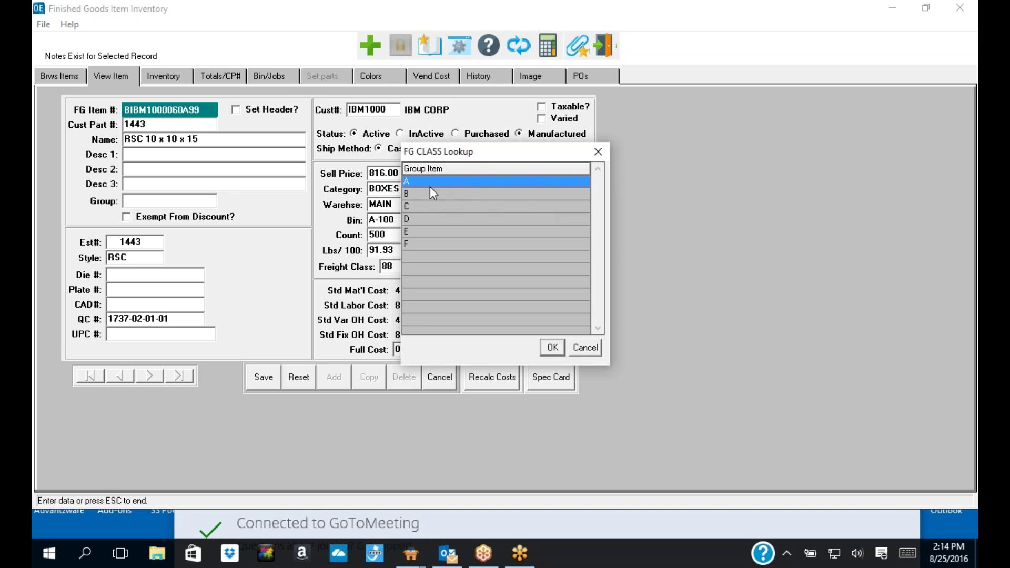
pyautogui.moveTo(489, 153); pyautogui.dragTo(438, 176)
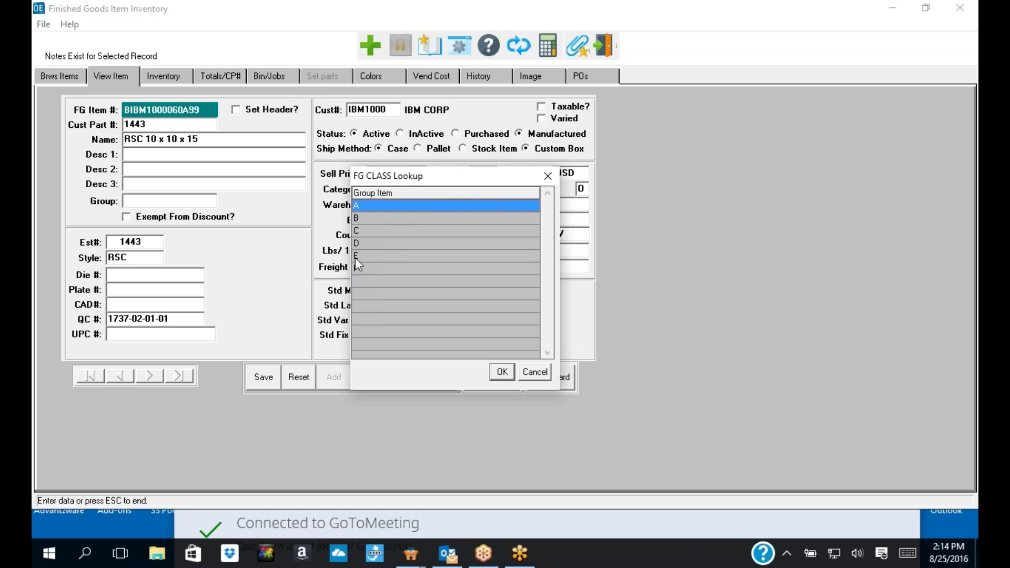
pyautogui.click(551, 175)
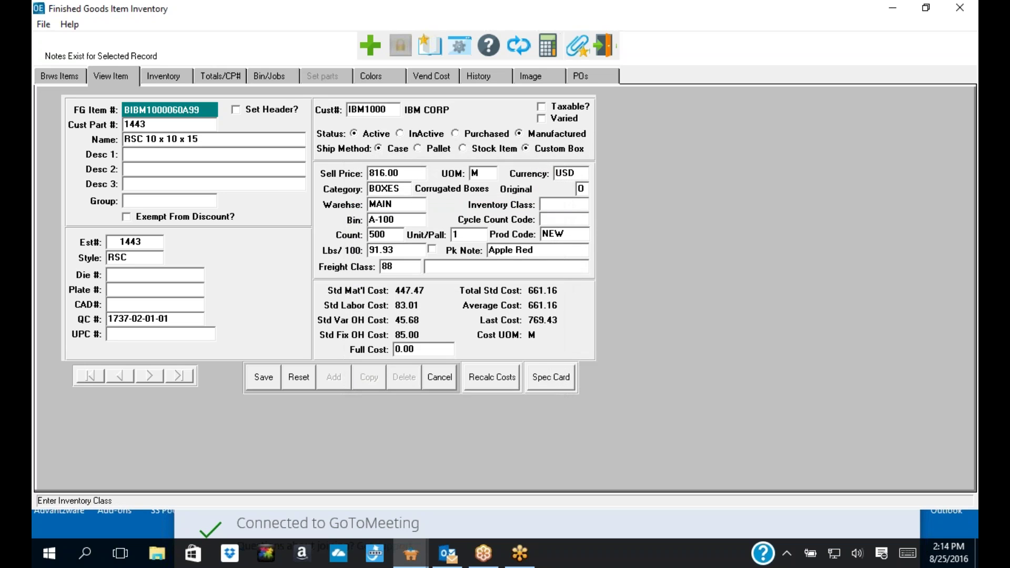
# - Examine the lookup choices for the item's production code and cancel without choosing one
pyautogui.moveTo(568, 234); pyautogui.dragTo(536, 240)
pyautogui.press('F1')
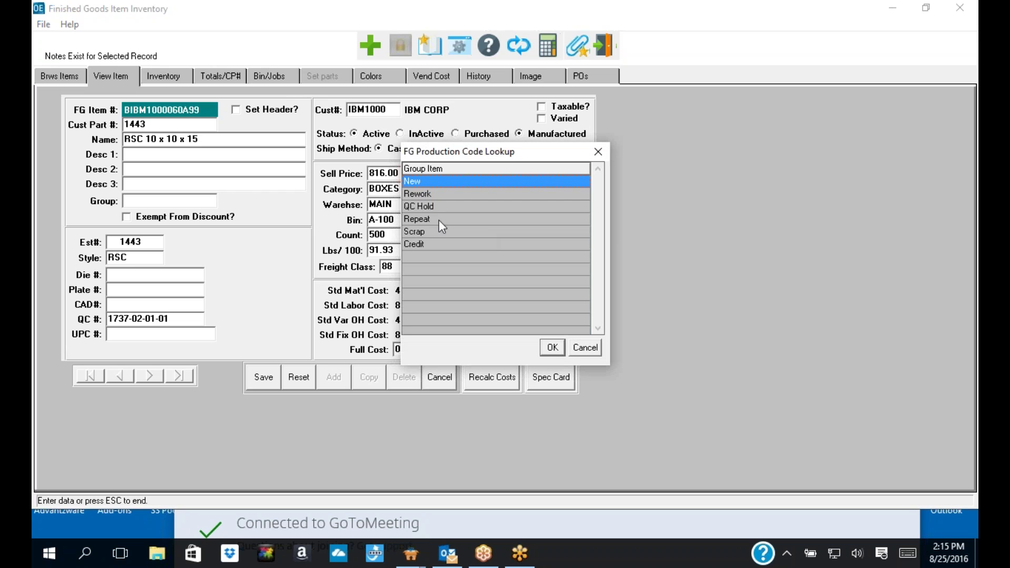
pyautogui.moveTo(433, 194); pyautogui.dragTo(466, 252)
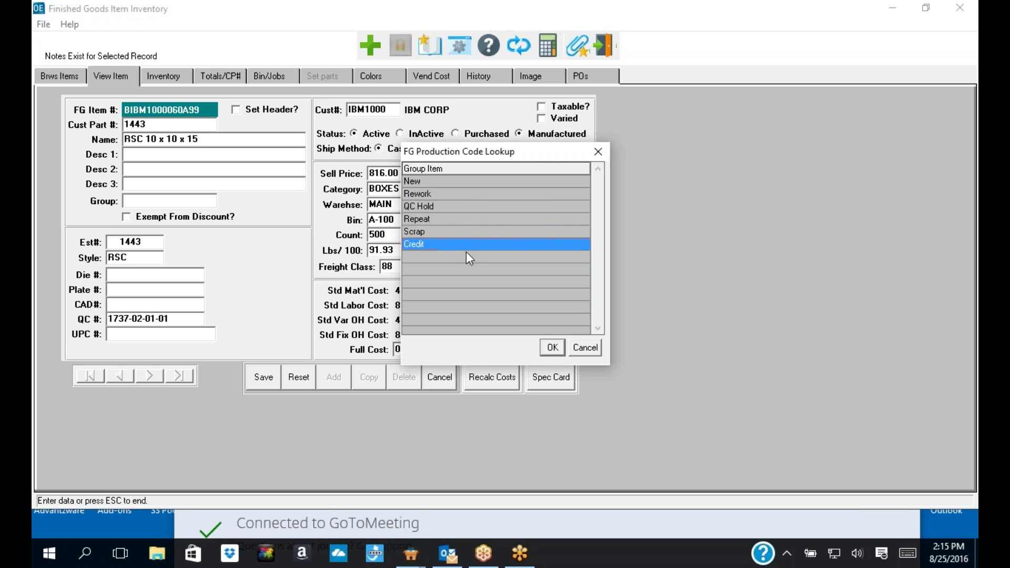
pyautogui.click(585, 347)
# - Examine the sales group choices for the item's Group field, and leave the lookup and update mode without saving
pyautogui.click(136, 202)
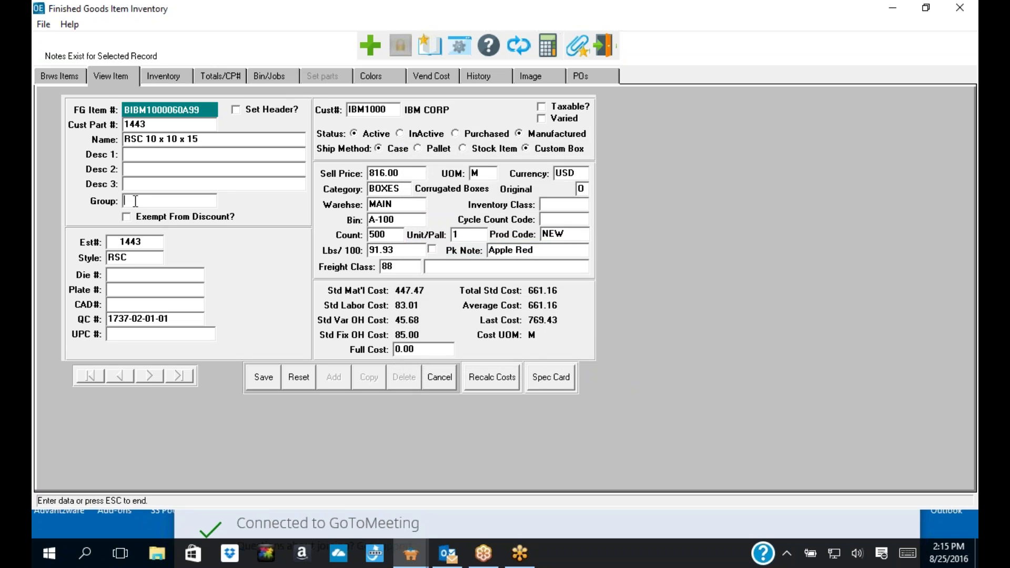
pyautogui.press('F1')
pyautogui.click(415, 197)
pyautogui.click(424, 183)
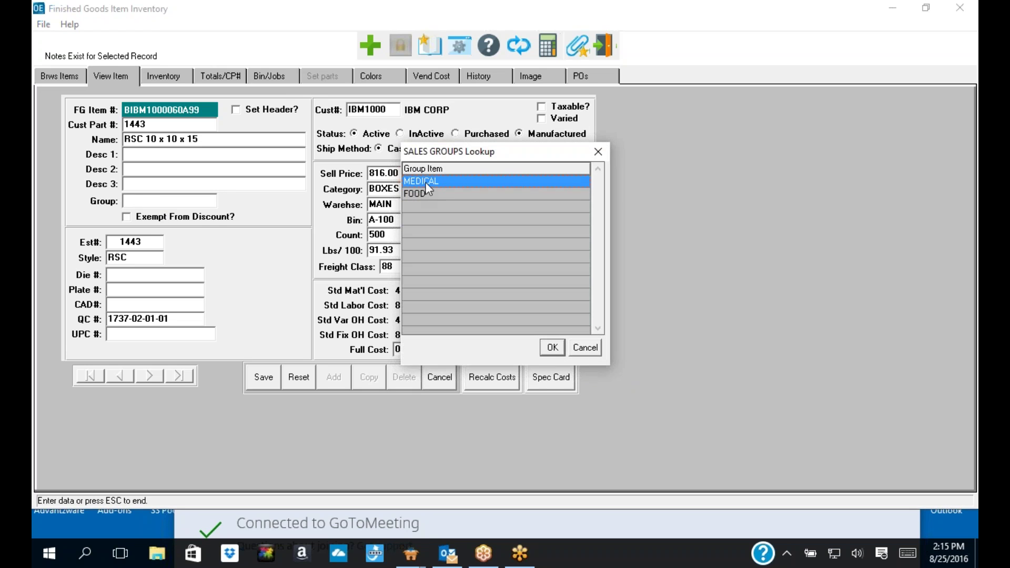
pyautogui.click(597, 151)
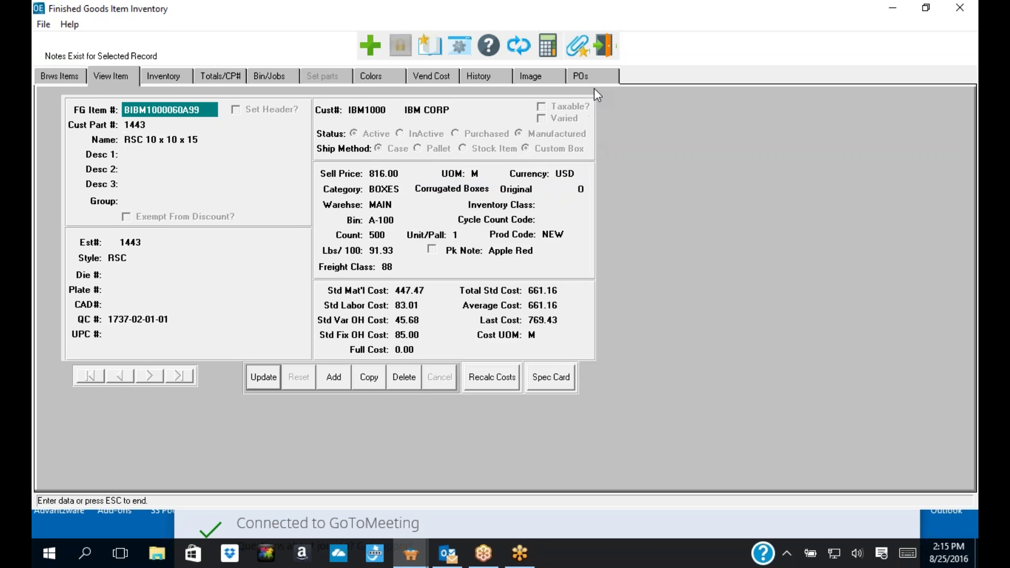
# - Minimize the item window, open the User Groups list, find the groups starting with fg, and select FG CLASS
pyautogui.click(890, 15)
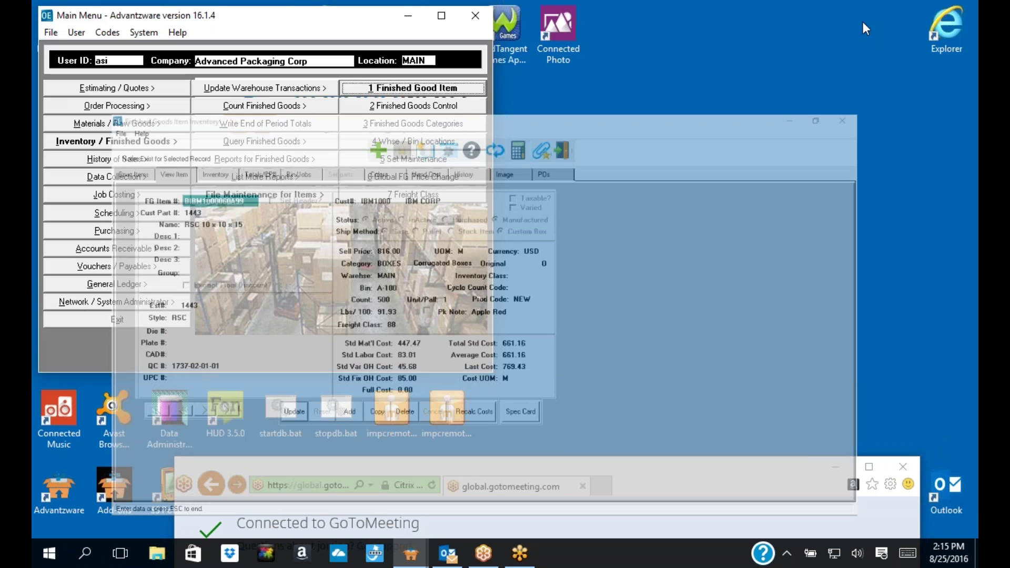
pyautogui.click(82, 302)
pyautogui.click(237, 162)
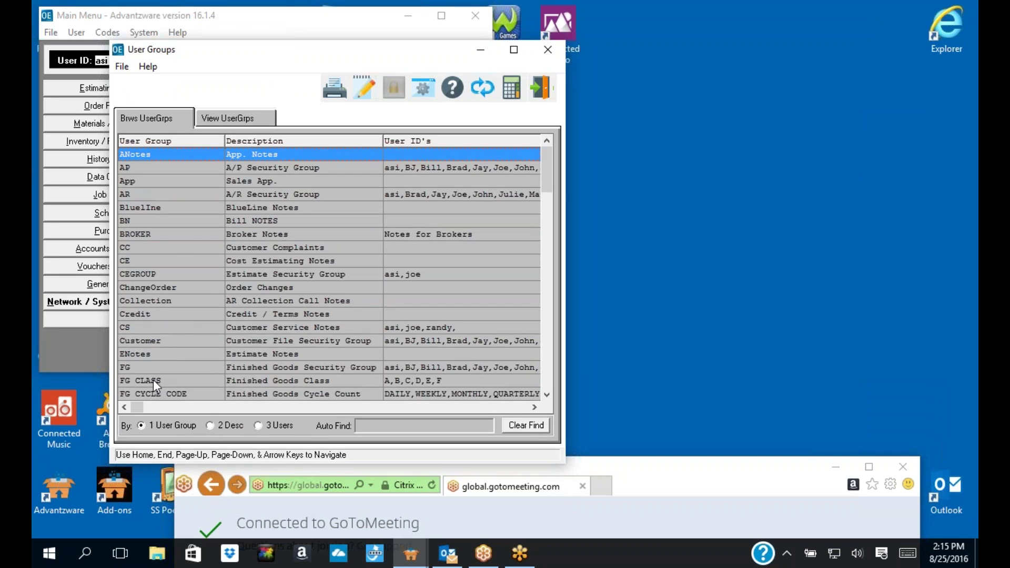
pyautogui.write('fg')
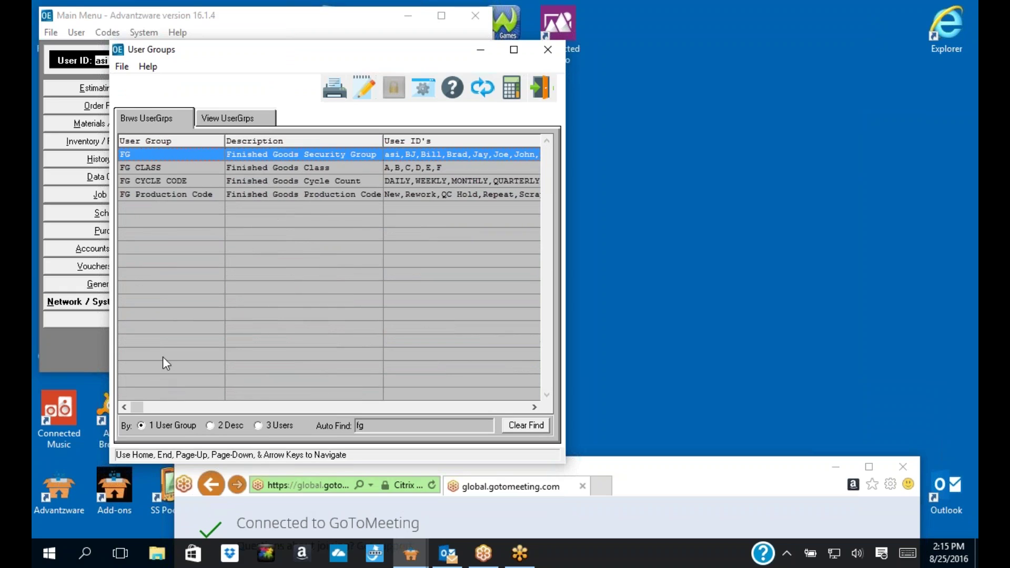
pyautogui.click(143, 168)
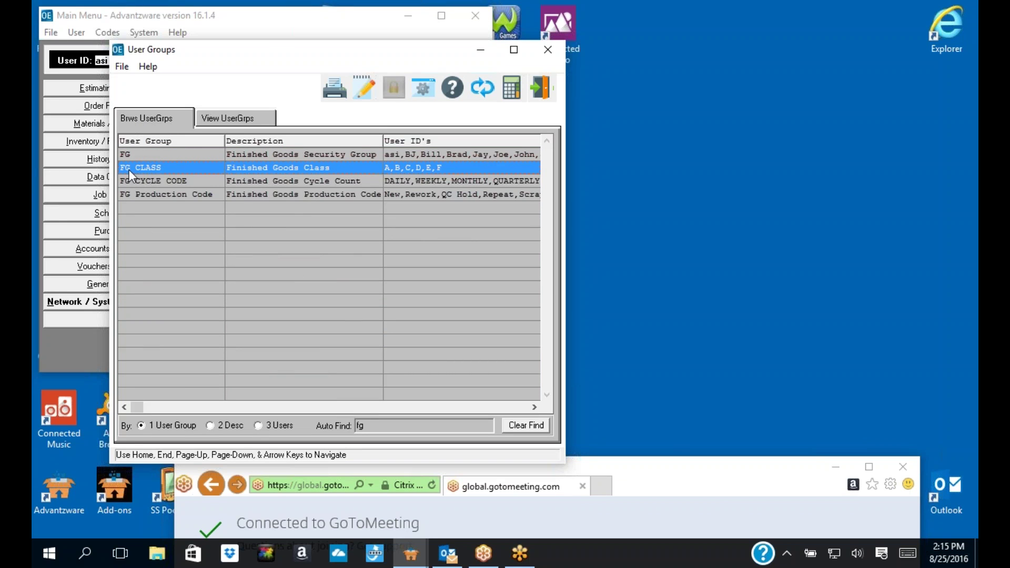
# - Open the FG CLASS group's details, examine its comma-delimited values, and return to the group list
pyautogui.click(250, 117)
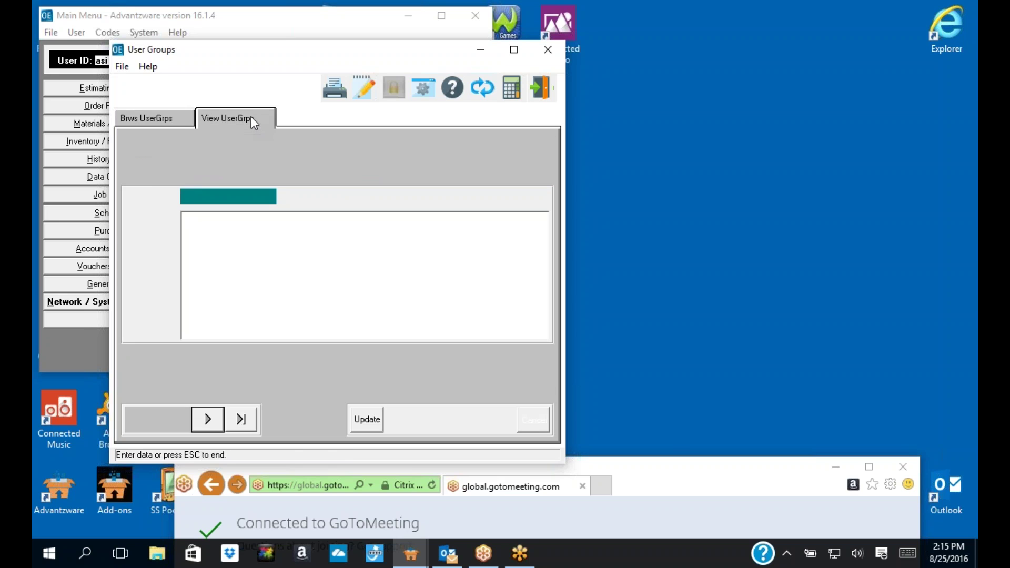
pyautogui.moveTo(235, 219); pyautogui.dragTo(183, 219)
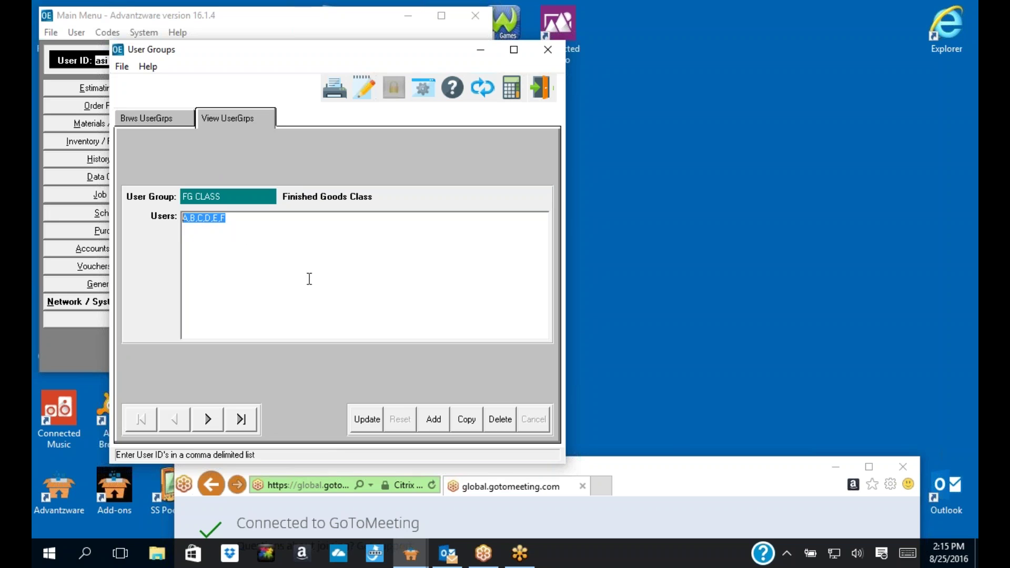
pyautogui.click(168, 118)
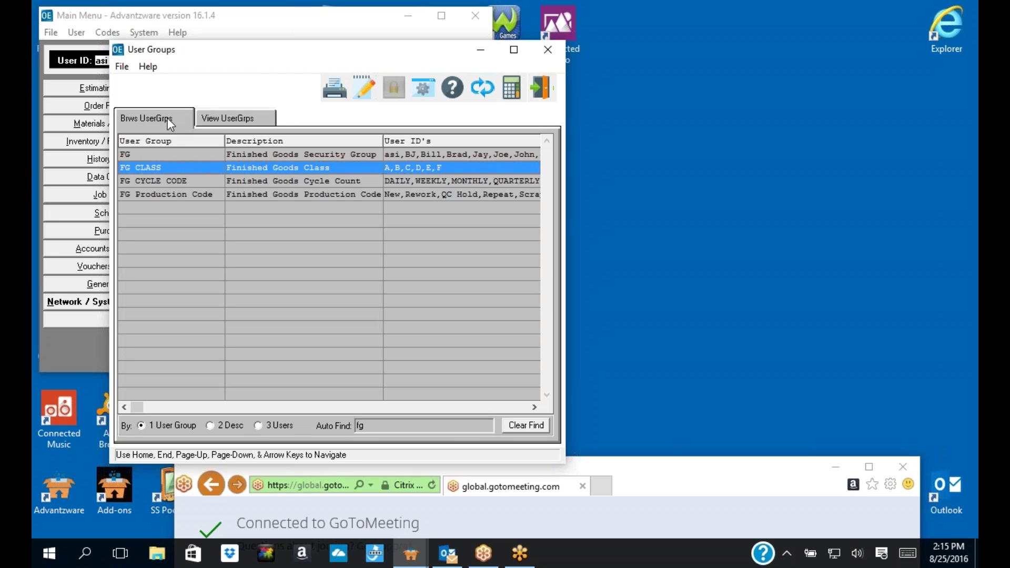
# - Examine the values held in the FG CYCLE CODE and FG Production Code groups, and return to the group list
pyautogui.doubleClick(179, 180)
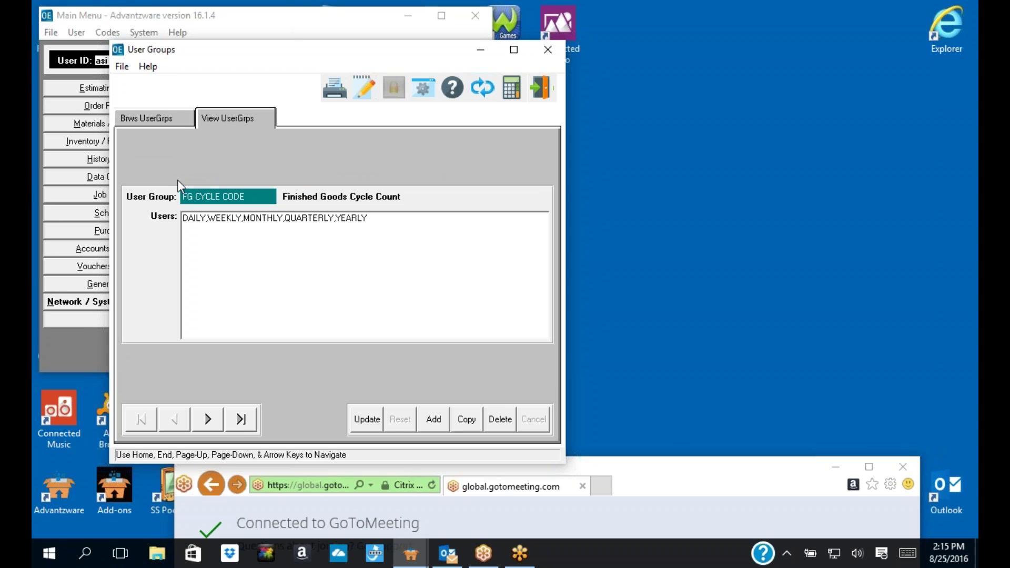
pyautogui.doubleClick(209, 218)
pyautogui.moveTo(213, 219); pyautogui.dragTo(263, 219)
pyautogui.moveTo(372, 220); pyautogui.dragTo(180, 223)
pyautogui.click(161, 114)
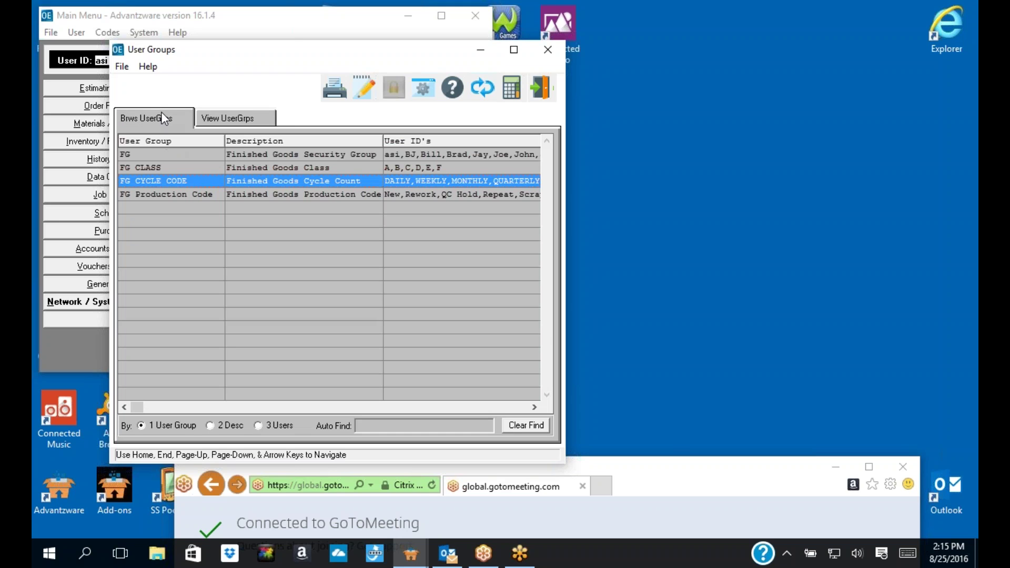
pyautogui.doubleClick(184, 195)
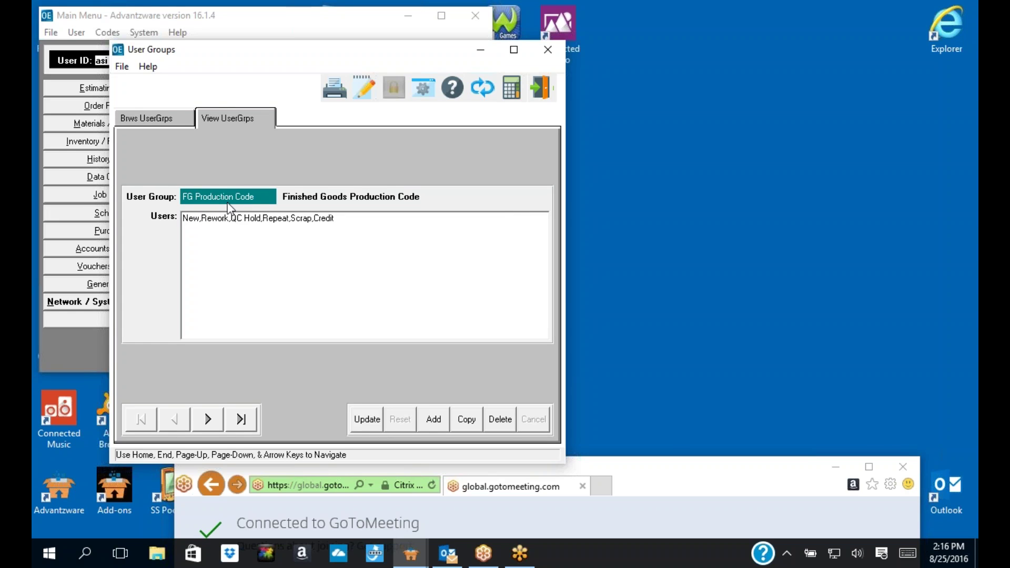
pyautogui.click(149, 122)
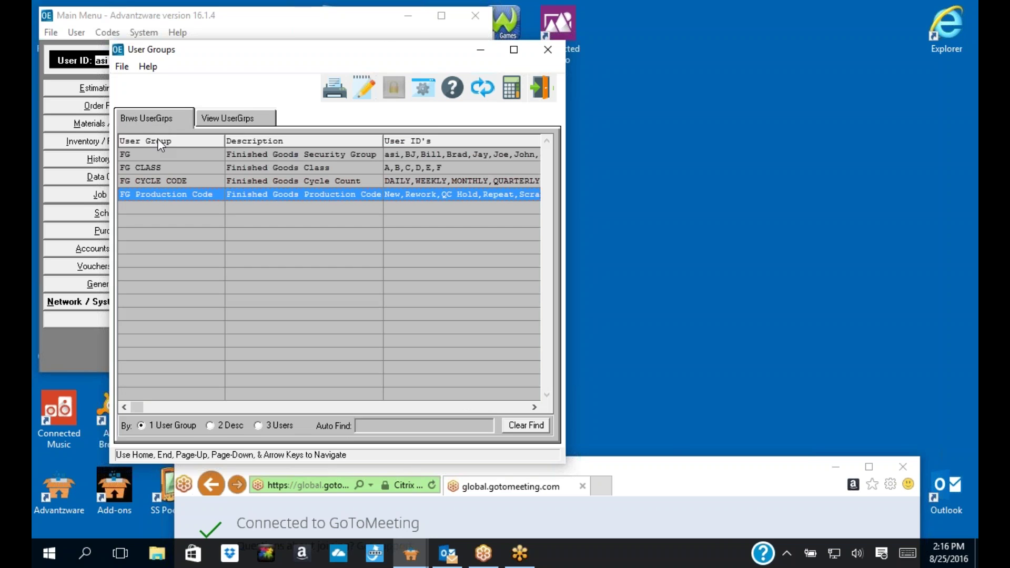
# - Sort the user groups by description and find those matching *GROUP*
pyautogui.click(358, 425)
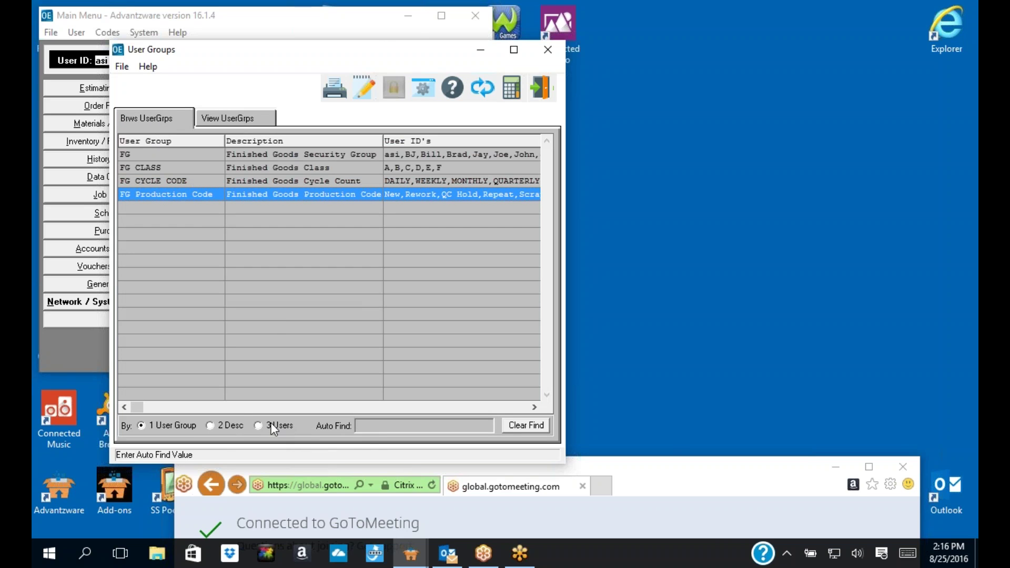
pyautogui.click(220, 425)
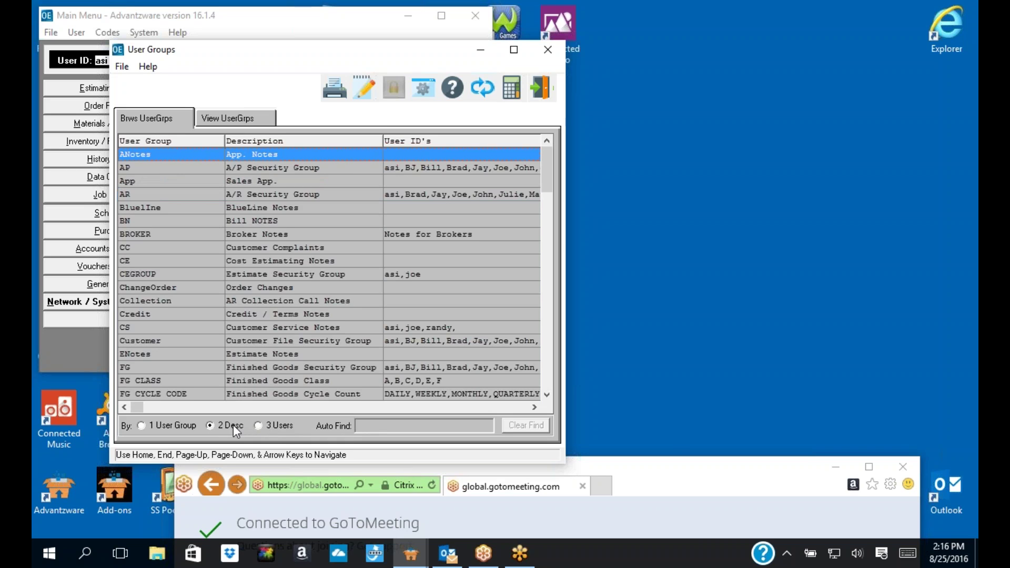
pyautogui.click(367, 426)
pyautogui.write('*')
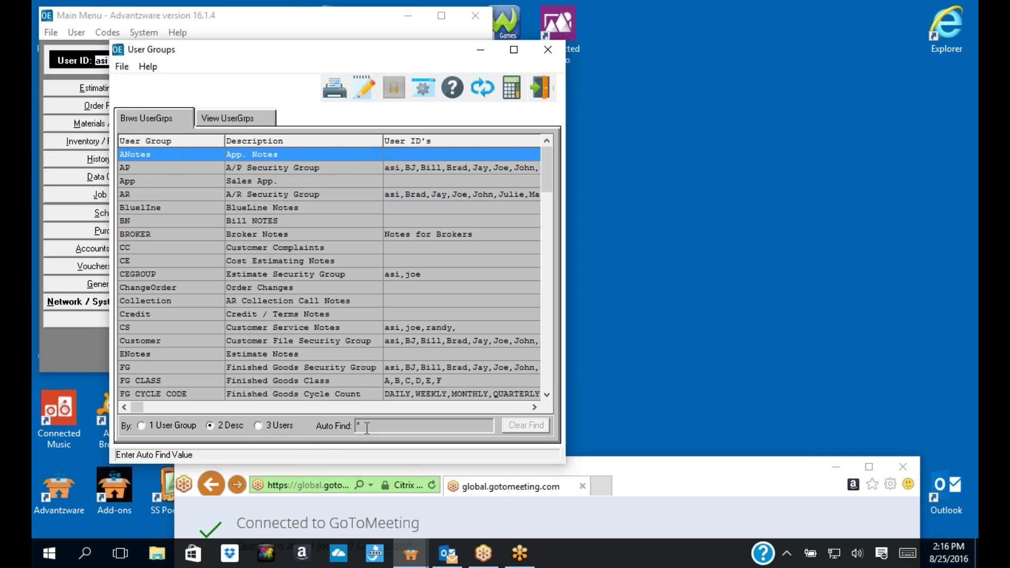
pyautogui.write('GROUP*')
pyautogui.press('Tab')
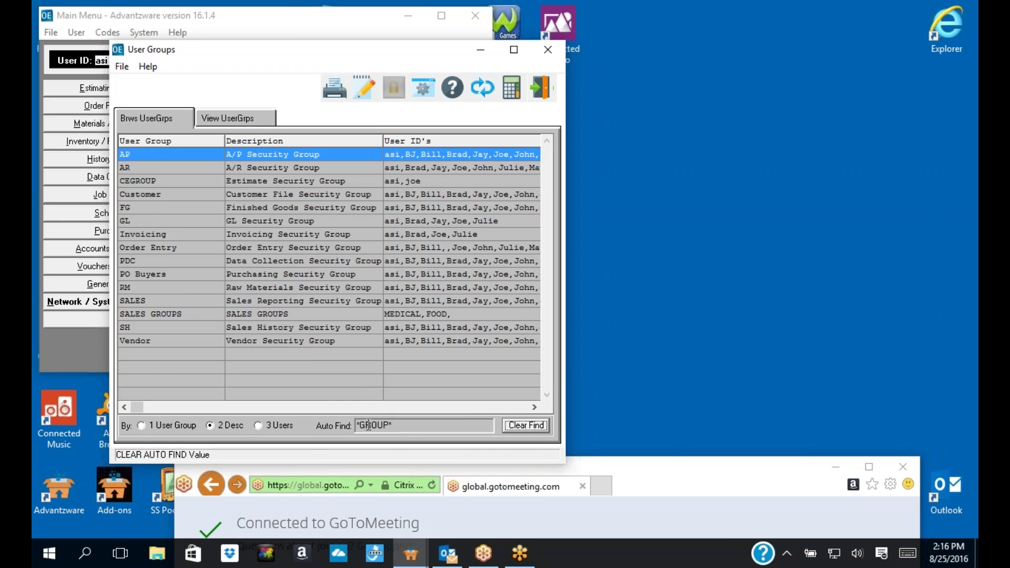
pyautogui.click(392, 425)
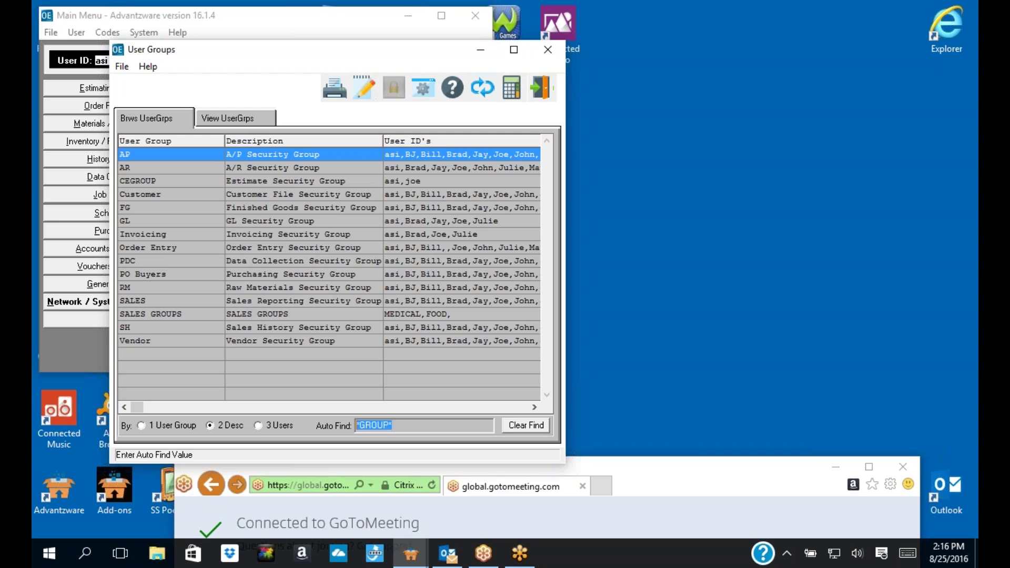
# - Open the SALES GROUPS user group, examine its values, and exit the User Groups window
pyautogui.doubleClick(162, 311)
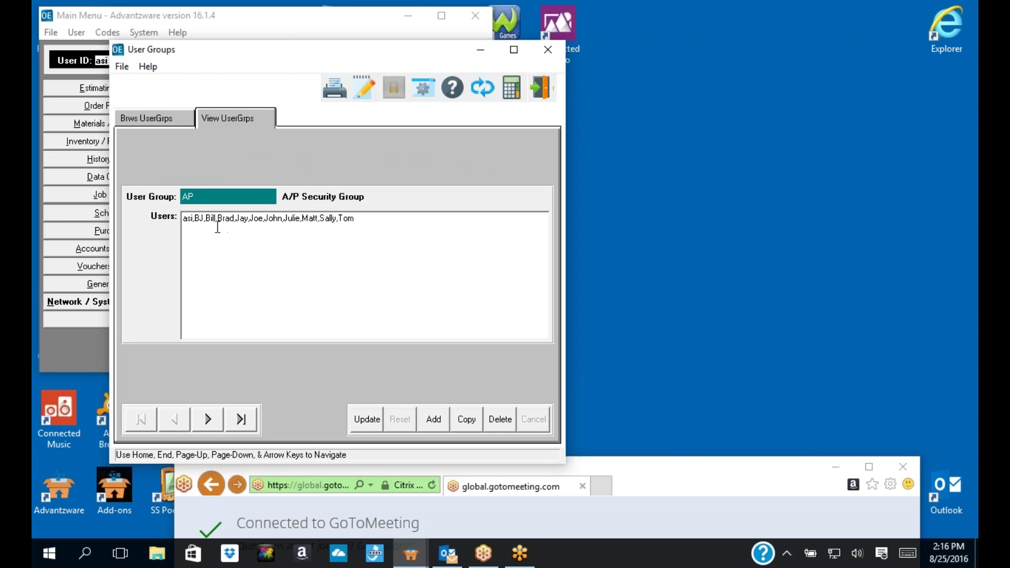
pyautogui.click(163, 118)
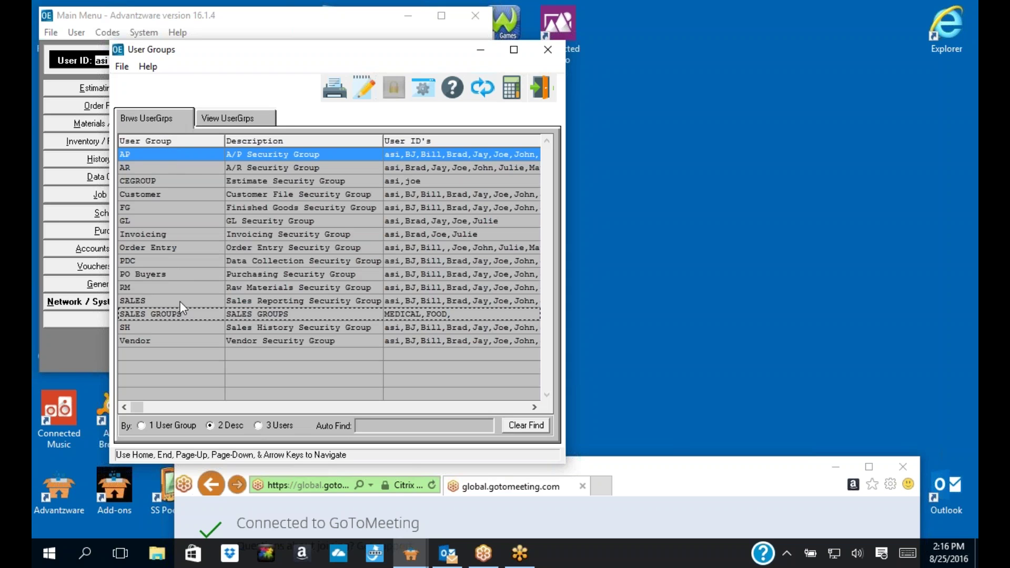
pyautogui.doubleClick(176, 318)
pyautogui.moveTo(256, 221); pyautogui.dragTo(186, 220)
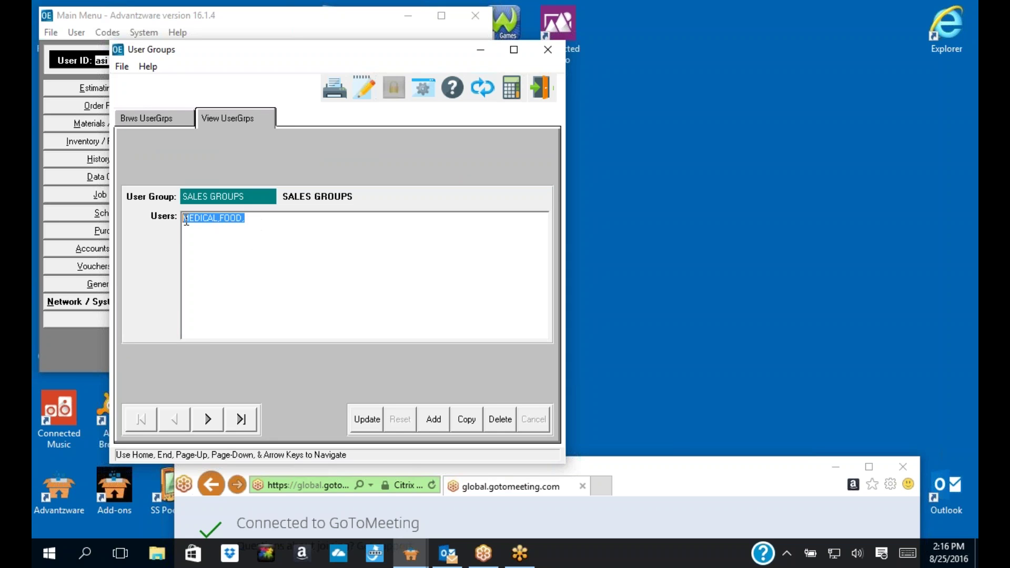
pyautogui.click(542, 87)
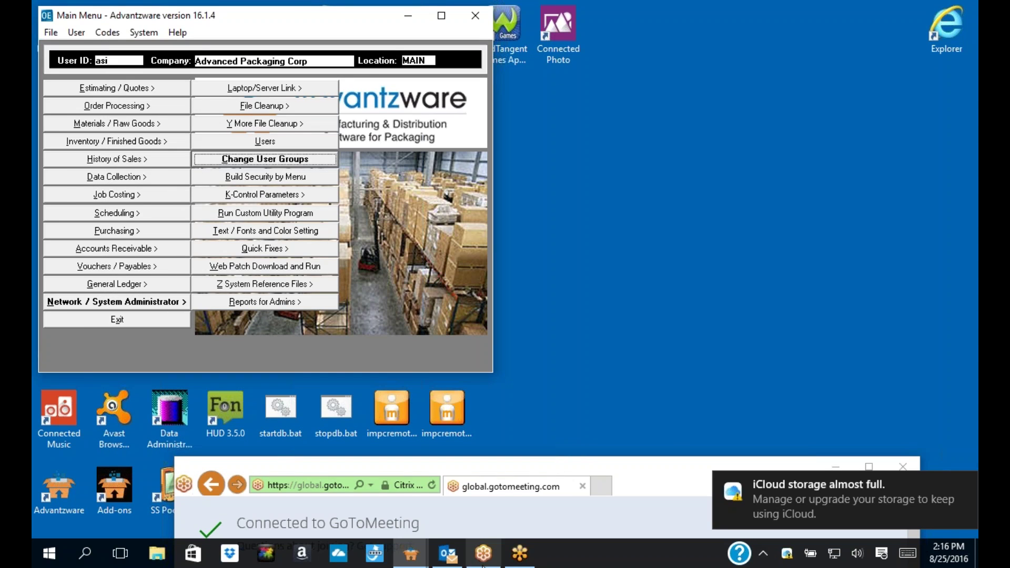
# - Restore the Finished Goods item window, set the item's Desc 1 to 200 C, and save the record
pyautogui.click(416, 555)
pyautogui.click(468, 499)
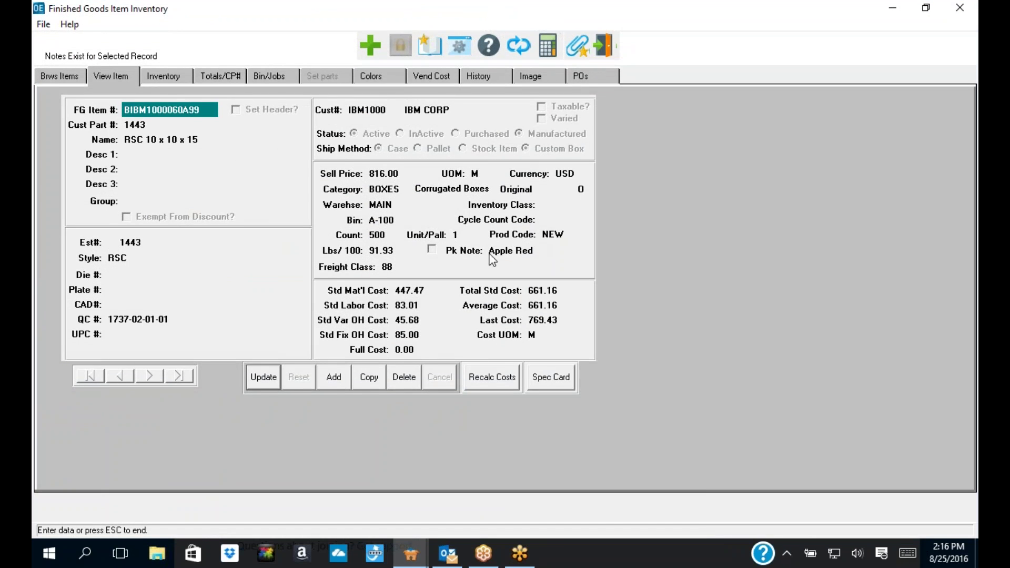
pyautogui.click(264, 377)
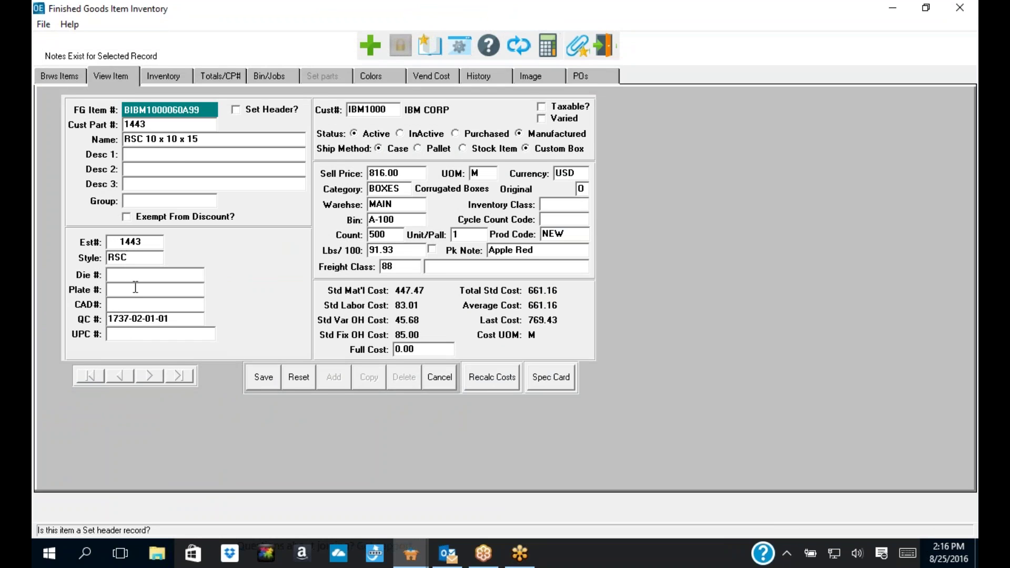
pyautogui.click(207, 142)
pyautogui.click(138, 156)
pyautogui.write('200 C')
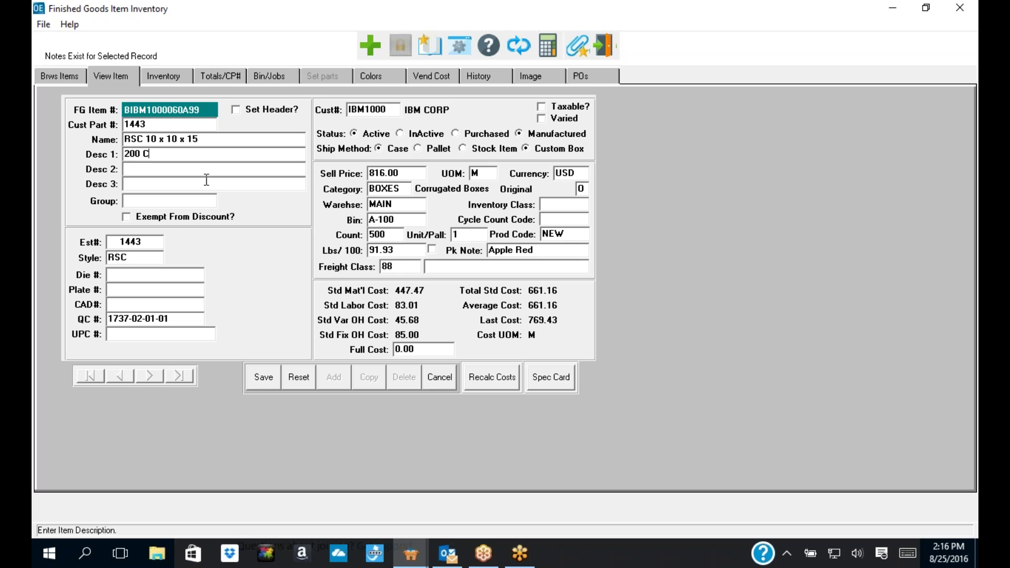
pyautogui.click(264, 378)
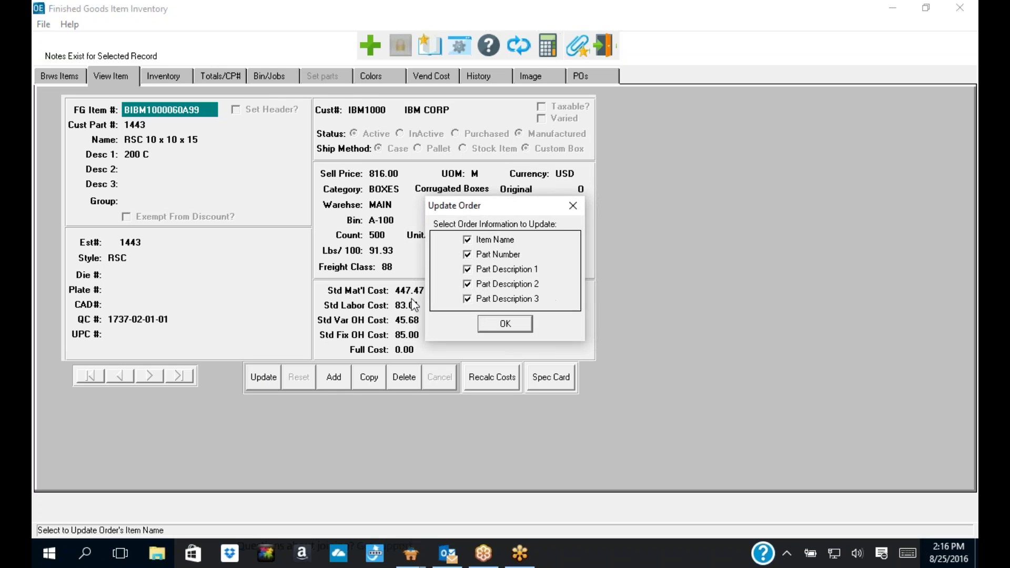
# - Try clearing and reselecting Item Name, Part Number and Part Description 1 in the order update options, and dismiss them without applying
pyautogui.moveTo(503, 204); pyautogui.dragTo(260, 164)
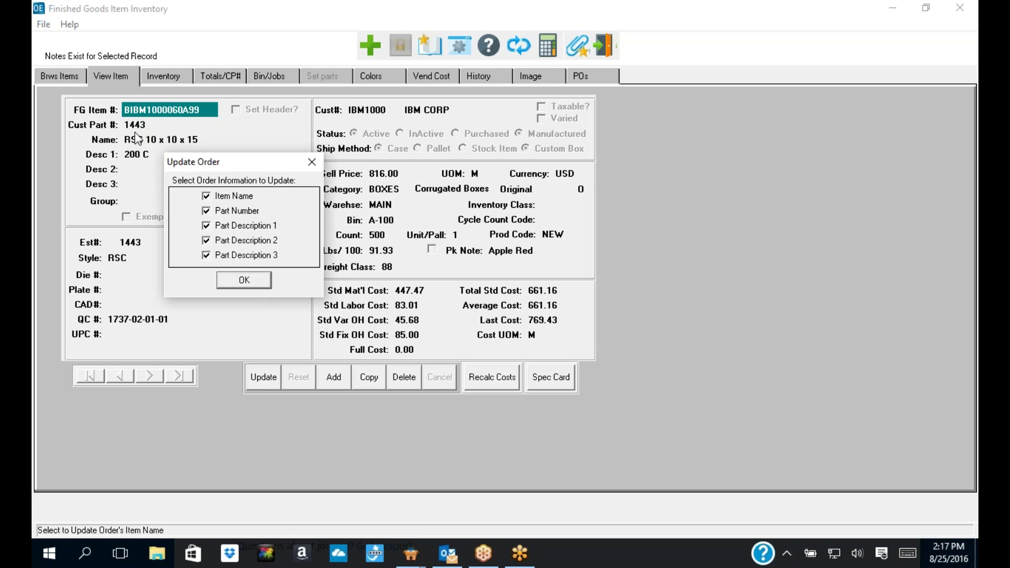
pyautogui.click(207, 197)
pyautogui.click(207, 211)
pyautogui.click(206, 225)
pyautogui.click(206, 226)
pyautogui.click(206, 211)
pyautogui.click(206, 196)
pyautogui.click(311, 162)
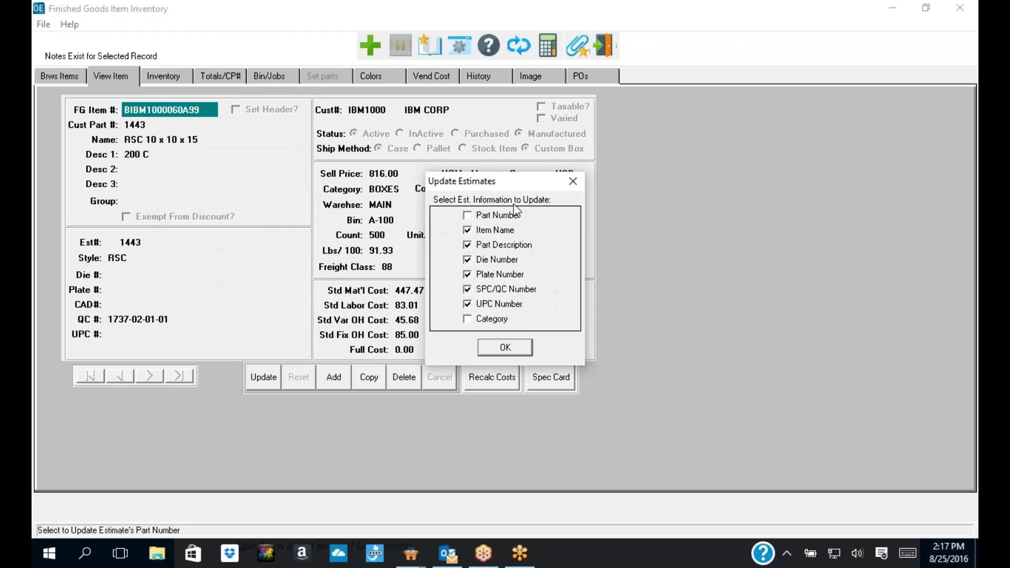
# - Try including Part Number and Category in the estimate update options, and dismiss them without applying
pyautogui.moveTo(518, 189); pyautogui.dragTo(220, 175)
pyautogui.click(165, 204)
pyautogui.click(165, 308)
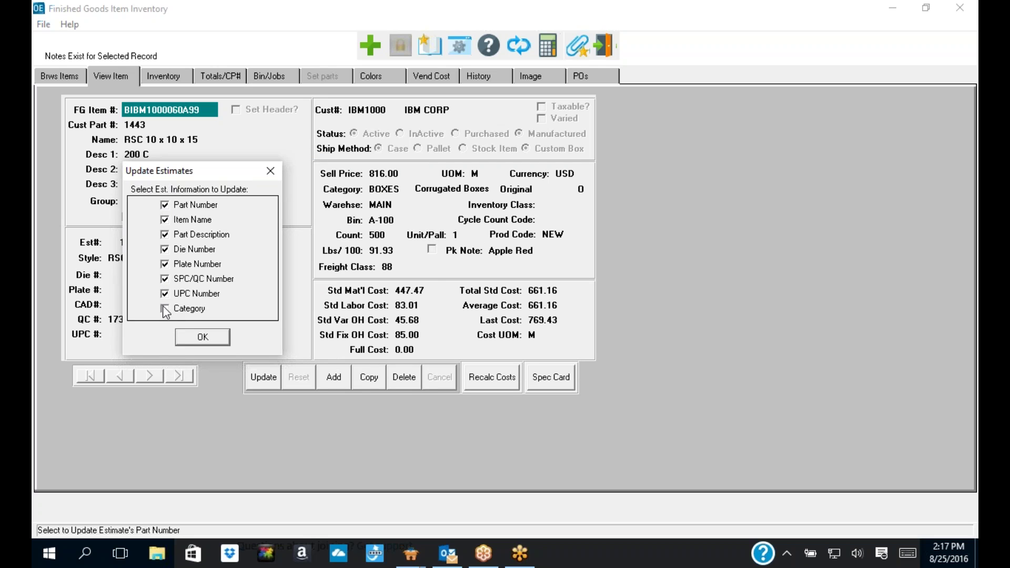
pyautogui.click(270, 170)
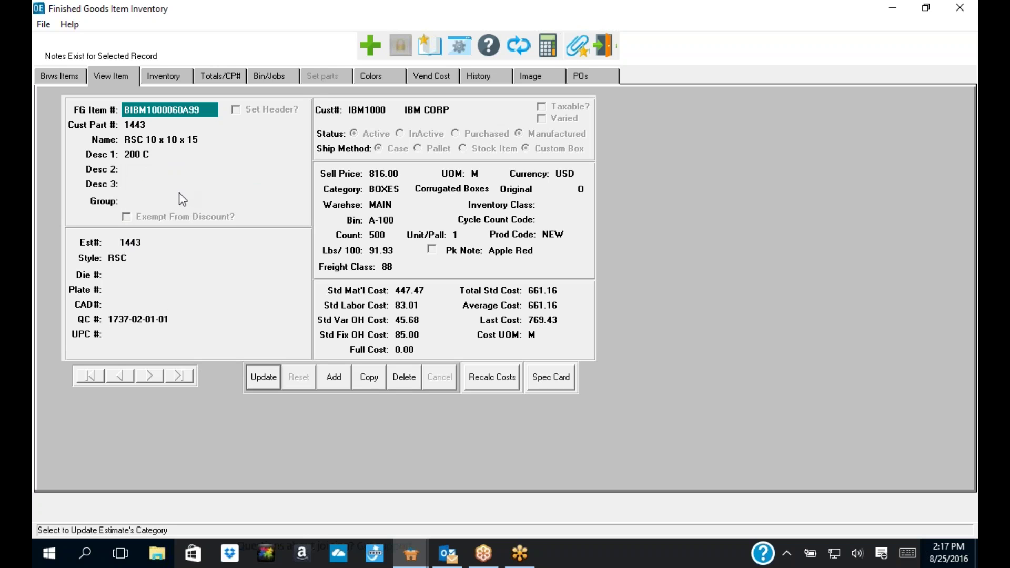
# - Put the item in update mode, try its Ship Method and Status options, and cancel without saving
pyautogui.click(261, 377)
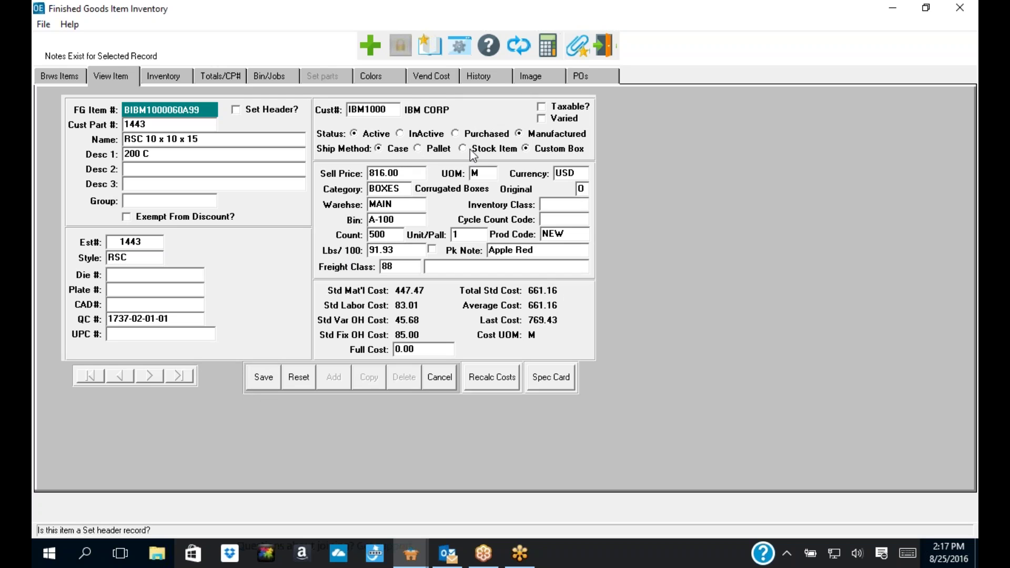
pyautogui.click(419, 148)
pyautogui.click(384, 149)
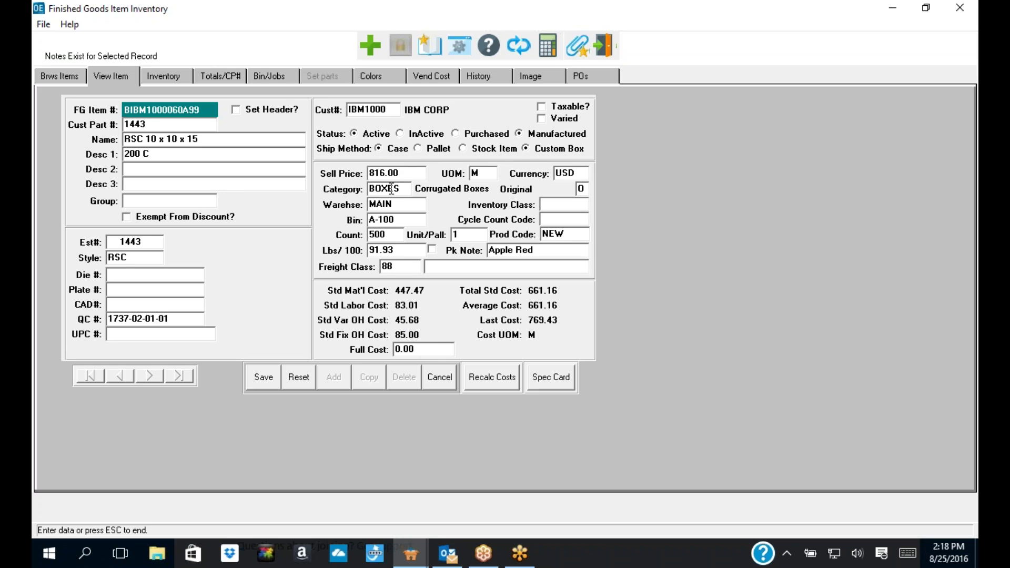
pyautogui.click(400, 133)
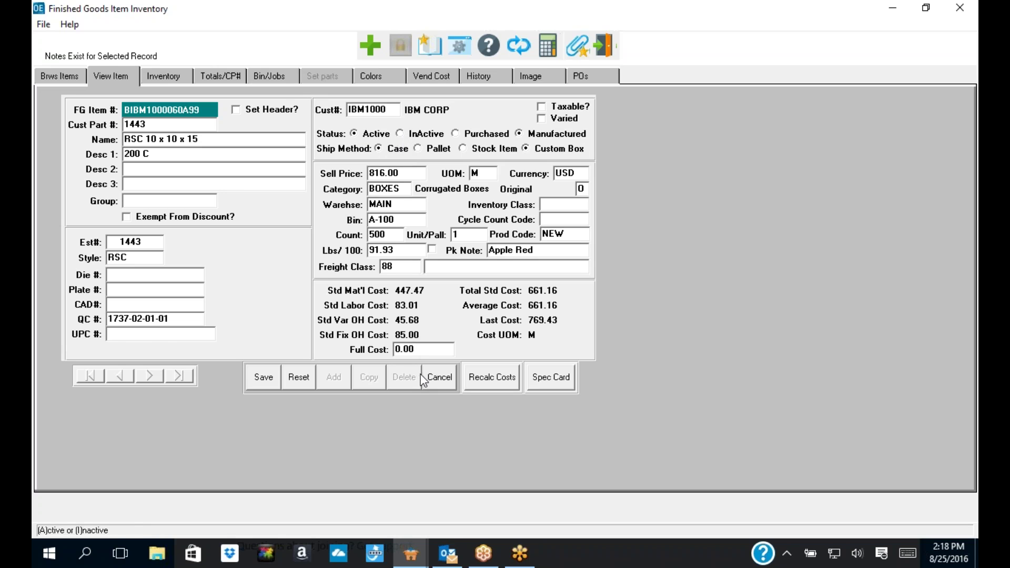
pyautogui.click(438, 375)
# - Exit the item window, run the custom utility procedure Util/Utils.r, and find utilities whose description matches *Inactive*
pyautogui.click(607, 43)
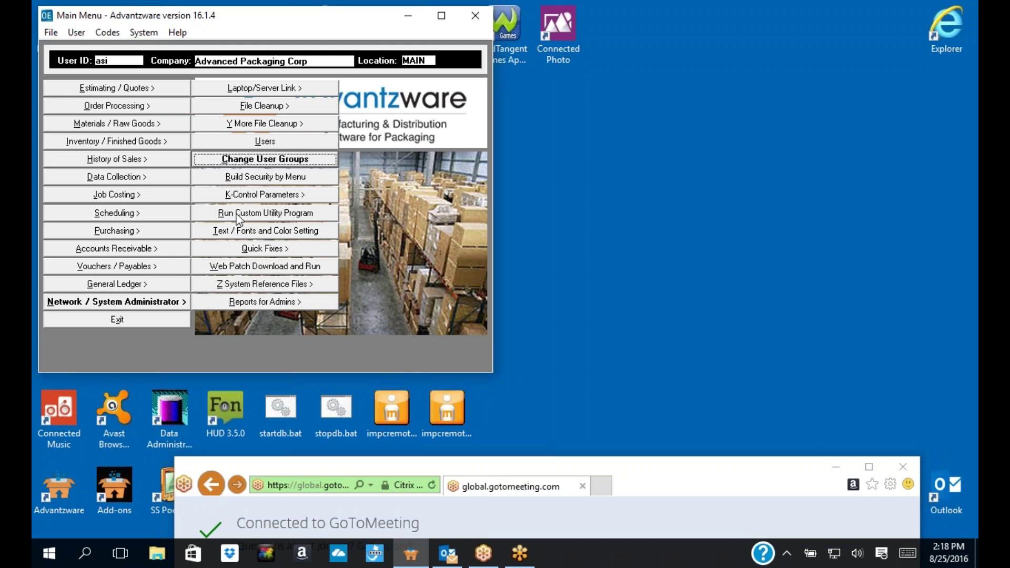
pyautogui.click(236, 214)
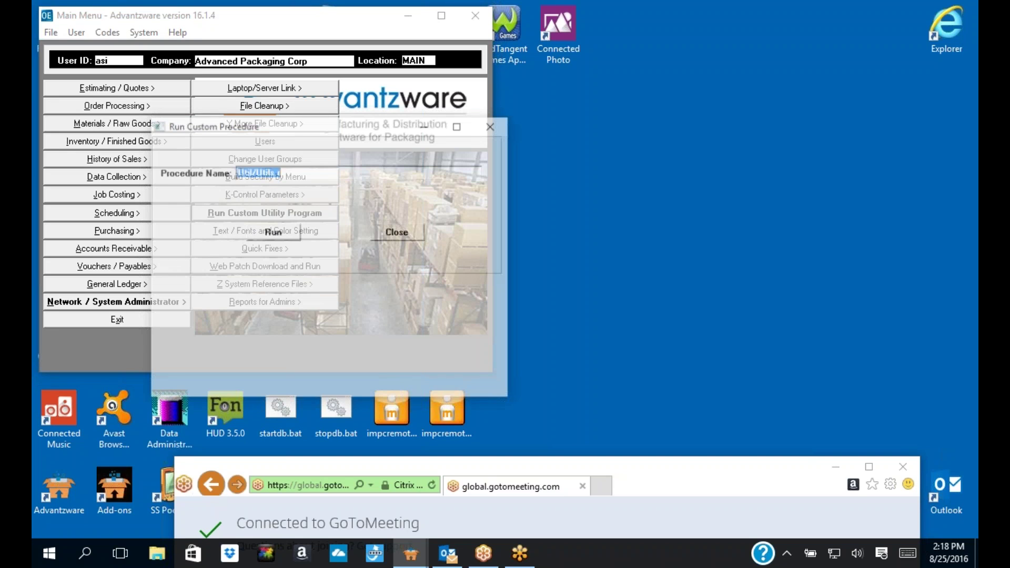
pyautogui.press('Return')
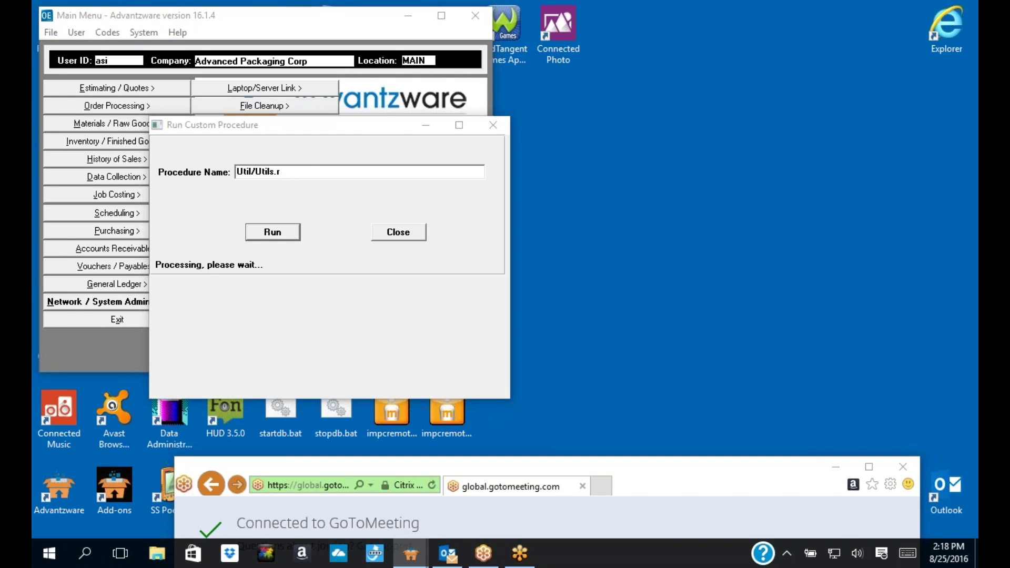
pyautogui.click(454, 405)
pyautogui.write('*')
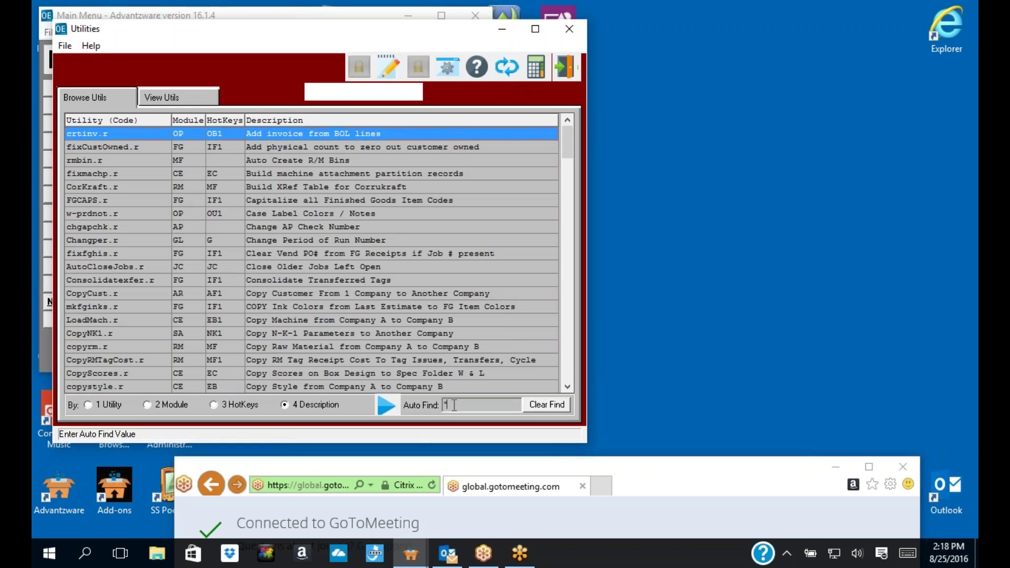
pyautogui.write('Inactive*')
pyautogui.press('Return')
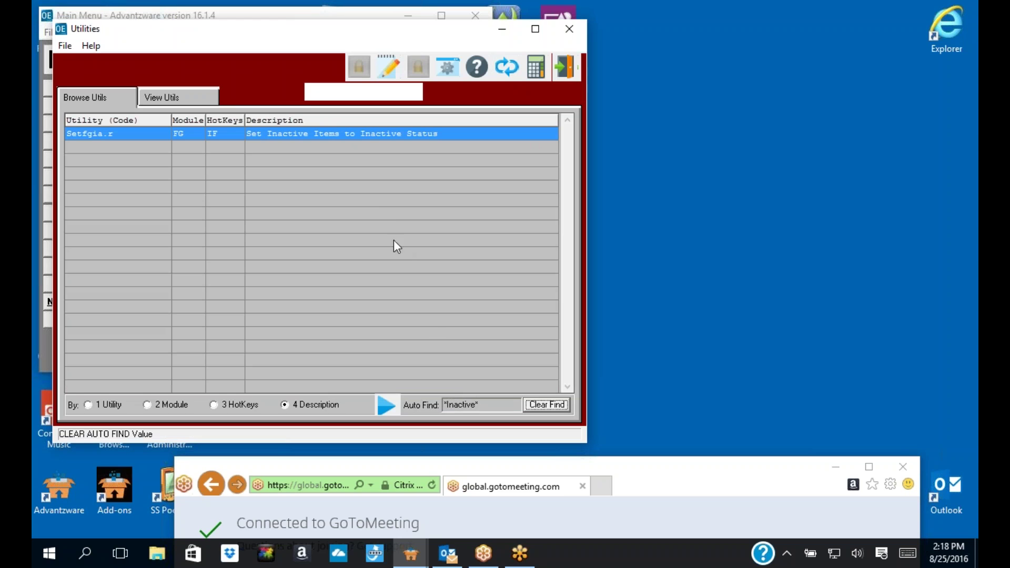
# - Launch the Set Inactive Items to Inactive Status utility, enter 12/31/2014 as the history cutoff date, and cancel without running it
pyautogui.click(187, 96)
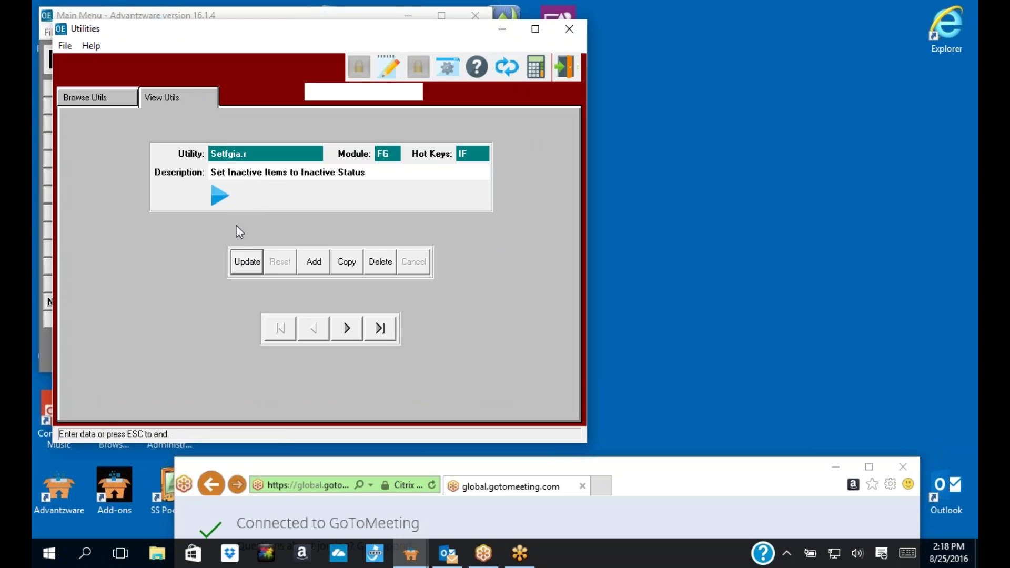
pyautogui.click(221, 197)
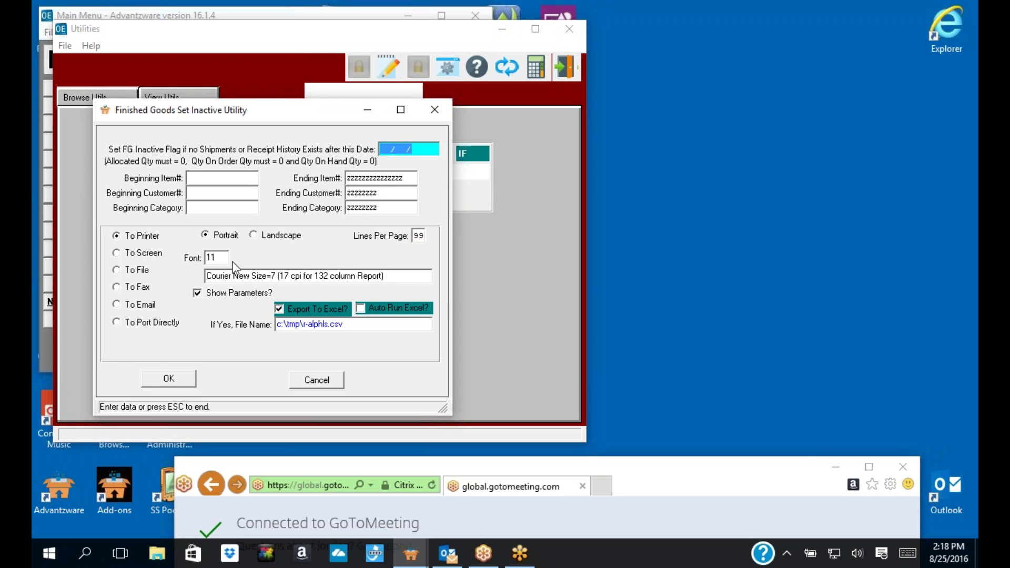
pyautogui.click(386, 150)
pyautogui.write('12/31/2014')
pyautogui.click(311, 380)
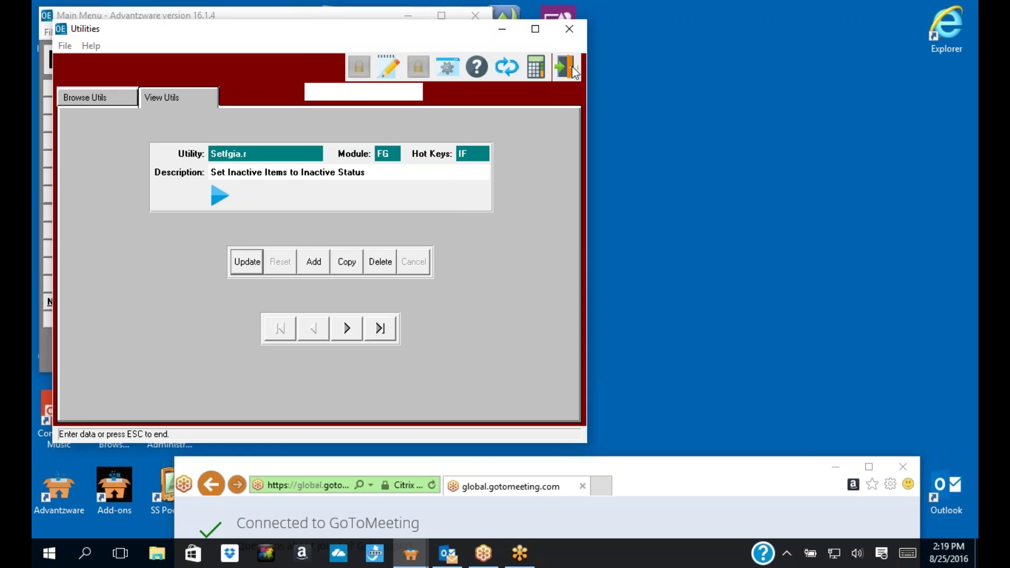
# - Exit the Utilities window and open the finished goods Value/Cost by Whs/Bin/Tag report
pyautogui.click(565, 67)
pyautogui.click(87, 334)
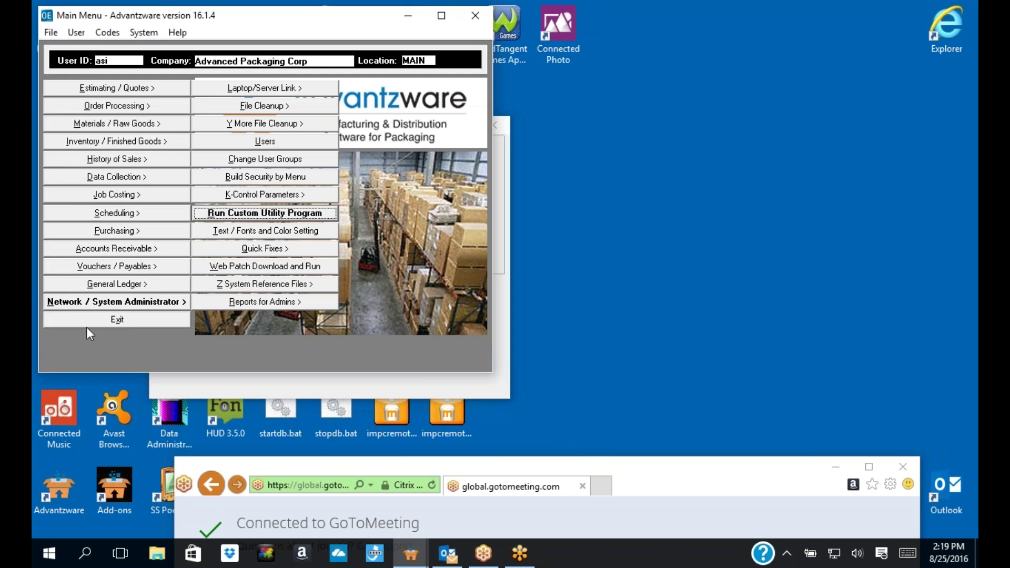
pyautogui.click(132, 142)
pyautogui.click(241, 160)
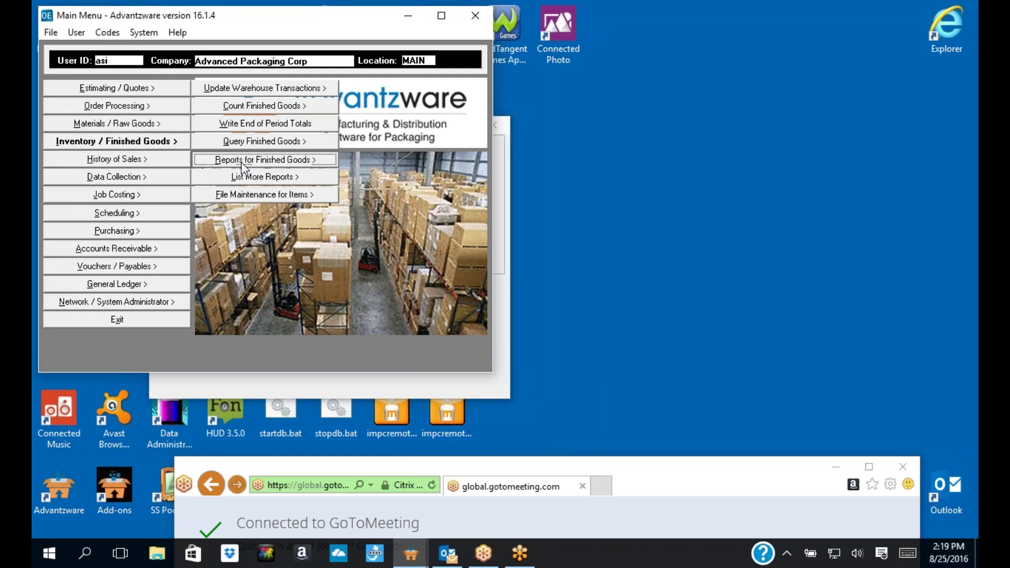
pyautogui.click(414, 108)
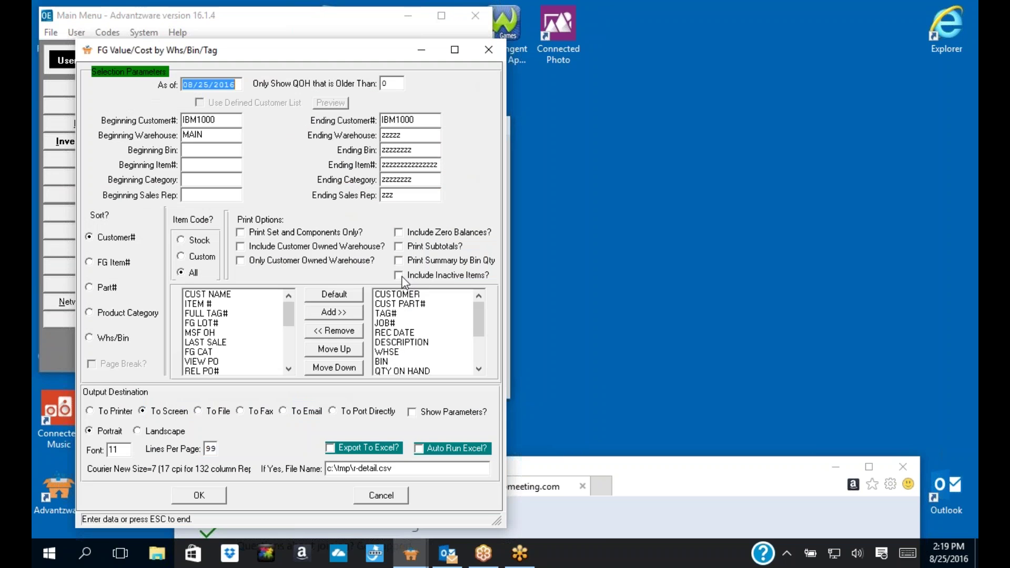
# - Try the report's Include Inactive Items print option and close the report without running it
pyautogui.click(410, 276)
pyautogui.click(401, 277)
pyautogui.click(494, 53)
pyautogui.click(396, 231)
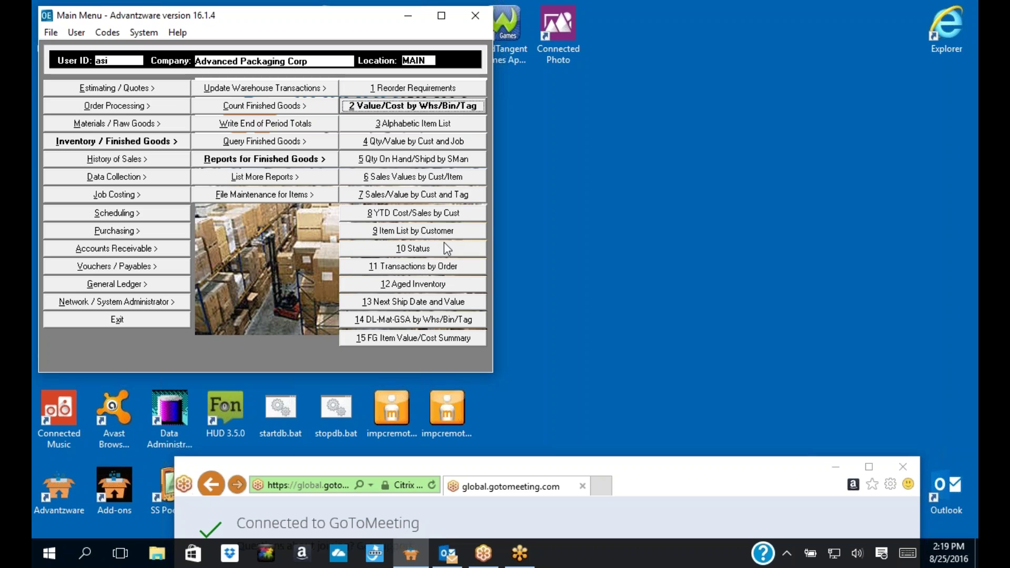
# - Open Finished Good Item file maintenance, find FG Item# BIBM1000060, and show its item details
pyautogui.click(263, 194)
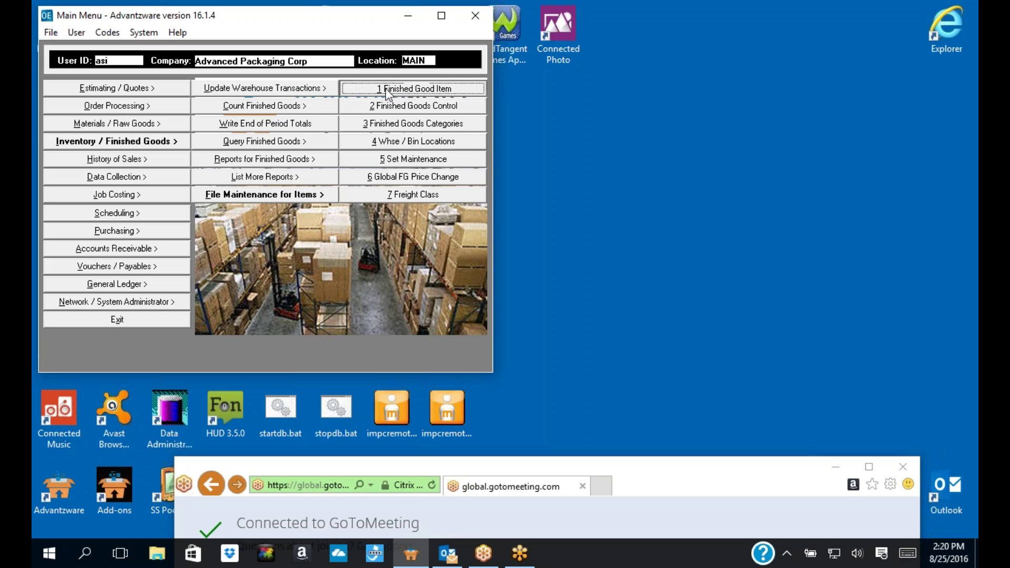
pyautogui.click(388, 91)
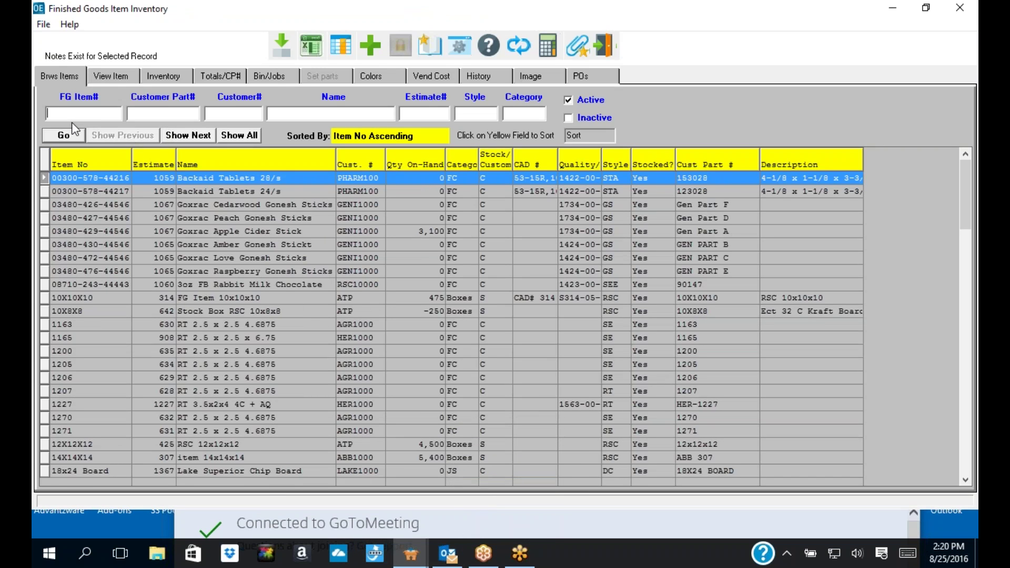
pyautogui.press('Return')
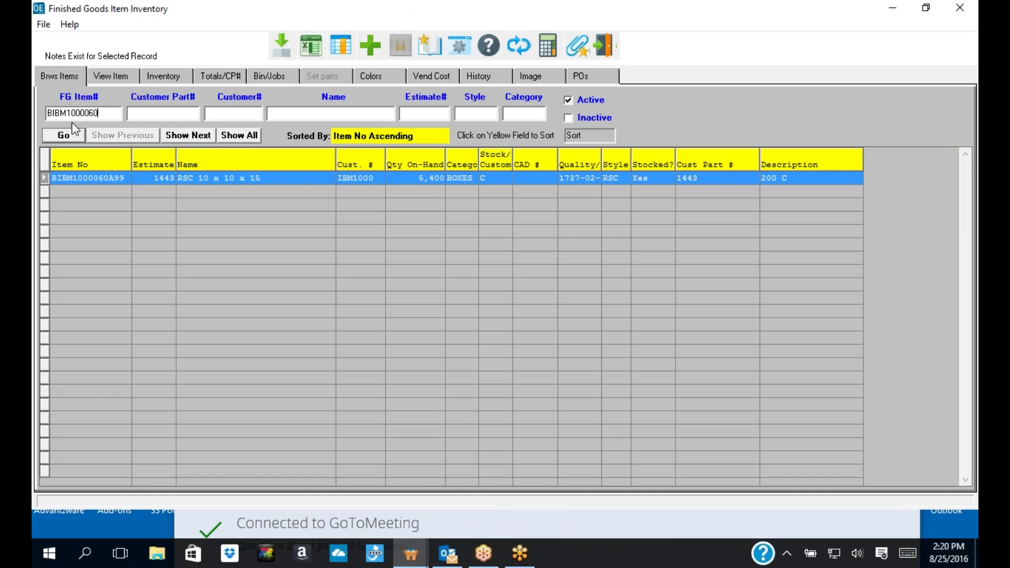
pyautogui.click(114, 76)
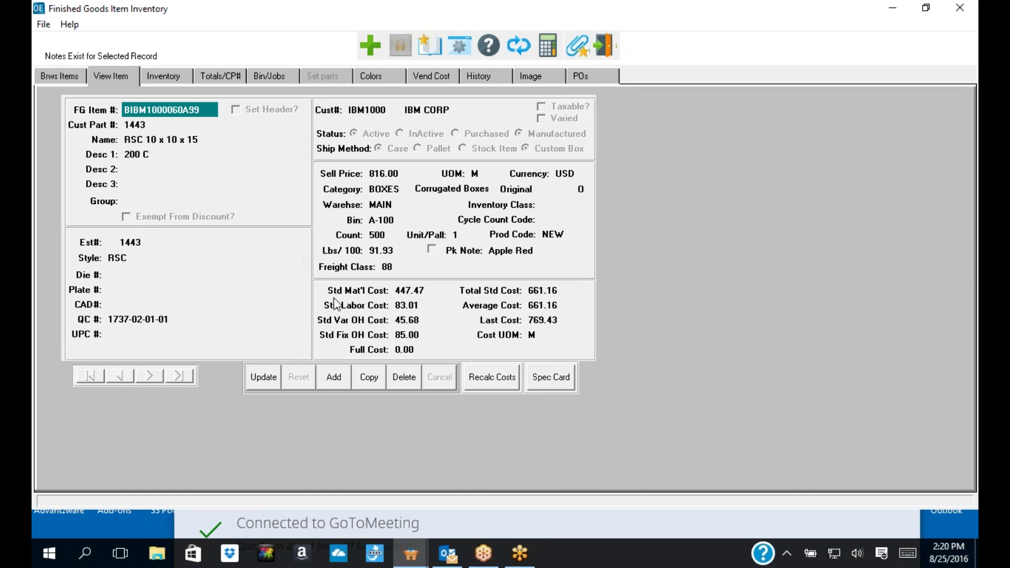
# - Put the item in update mode, enable the option beside Lbs/ 100, and set Lbs/ 100 to 100
pyautogui.click(263, 377)
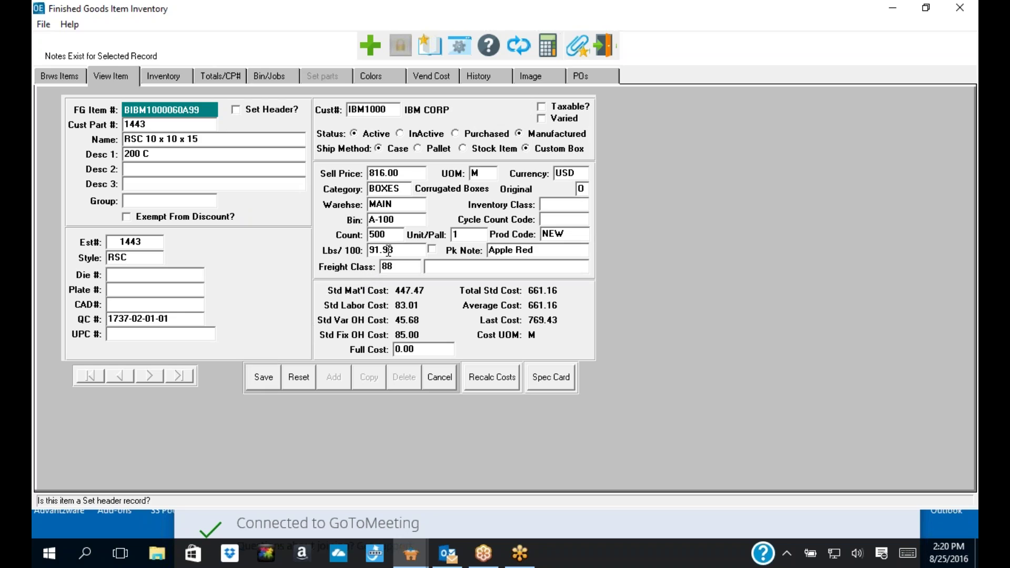
pyautogui.click(432, 253)
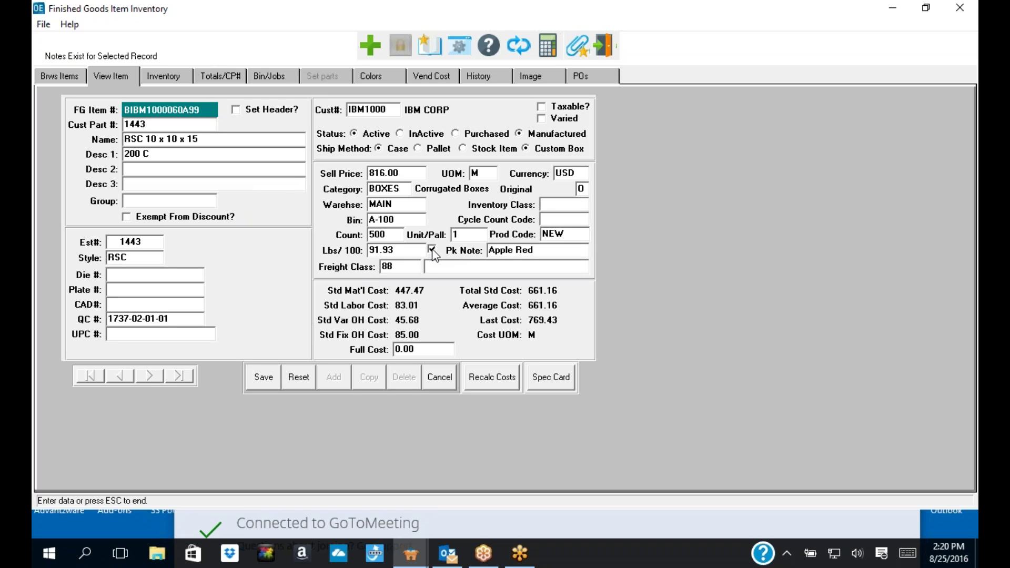
pyautogui.moveTo(395, 250); pyautogui.dragTo(367, 251)
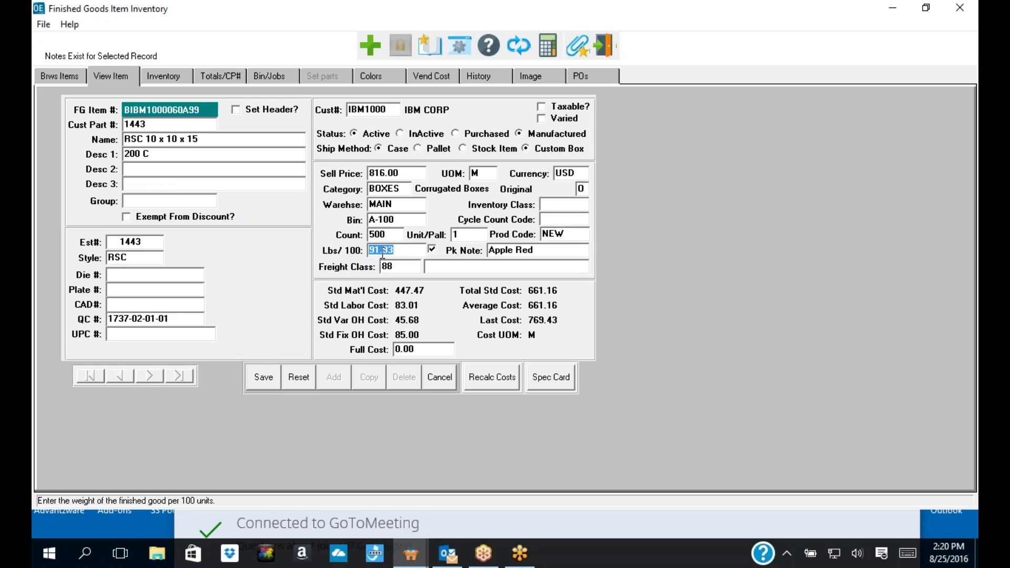
pyautogui.moveTo(403, 249); pyautogui.dragTo(367, 249)
pyautogui.moveTo(400, 248); pyautogui.dragTo(357, 248)
pyautogui.write('100')
# - Toggle the Lbs/ 100 option off and on, try the Stock Item setting, and cancel the item update without saving
pyautogui.click(432, 251)
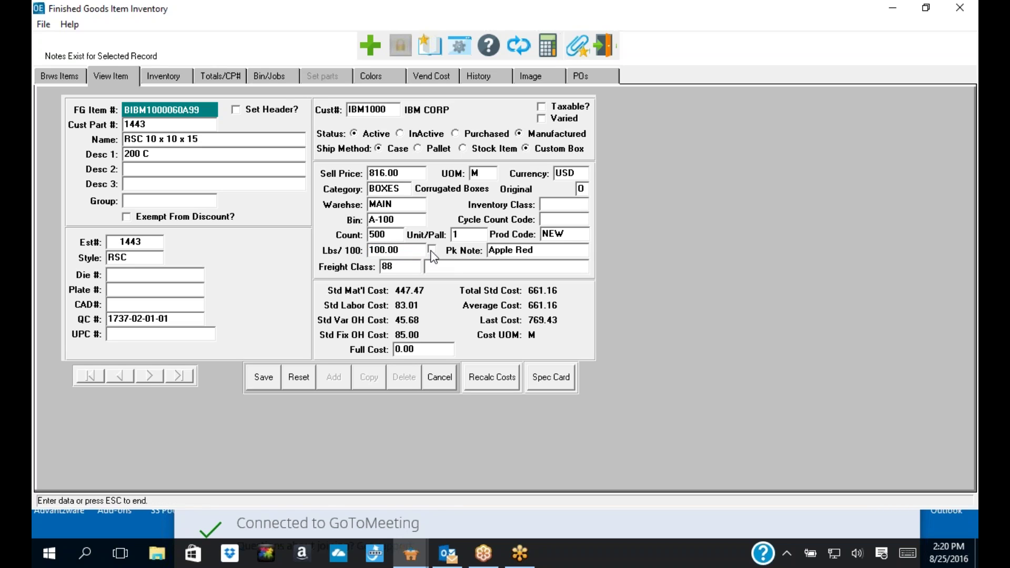
pyautogui.click(431, 249)
pyautogui.click(401, 250)
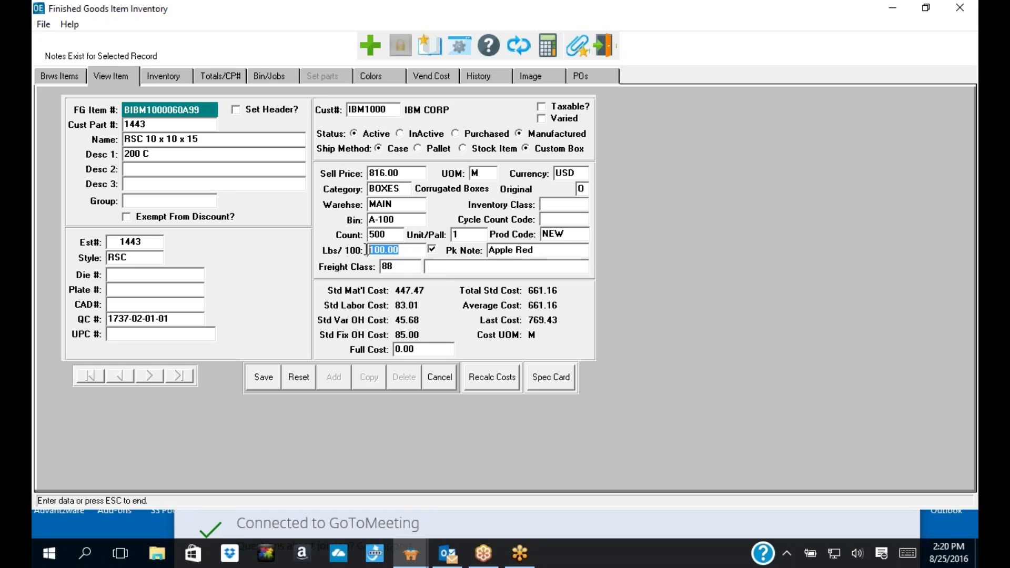
pyautogui.click(432, 250)
pyautogui.click(432, 250)
pyautogui.click(473, 149)
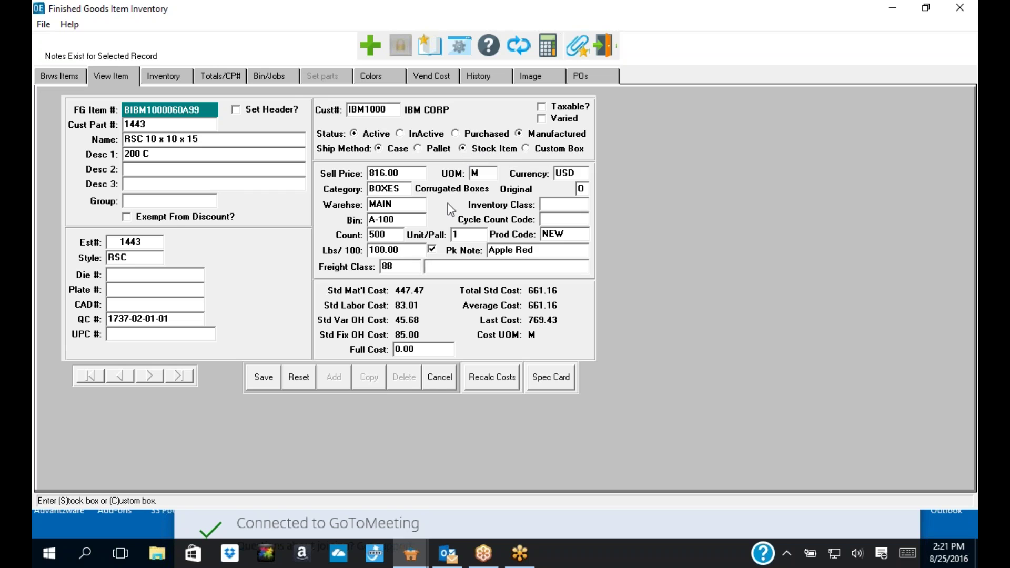
pyautogui.click(437, 377)
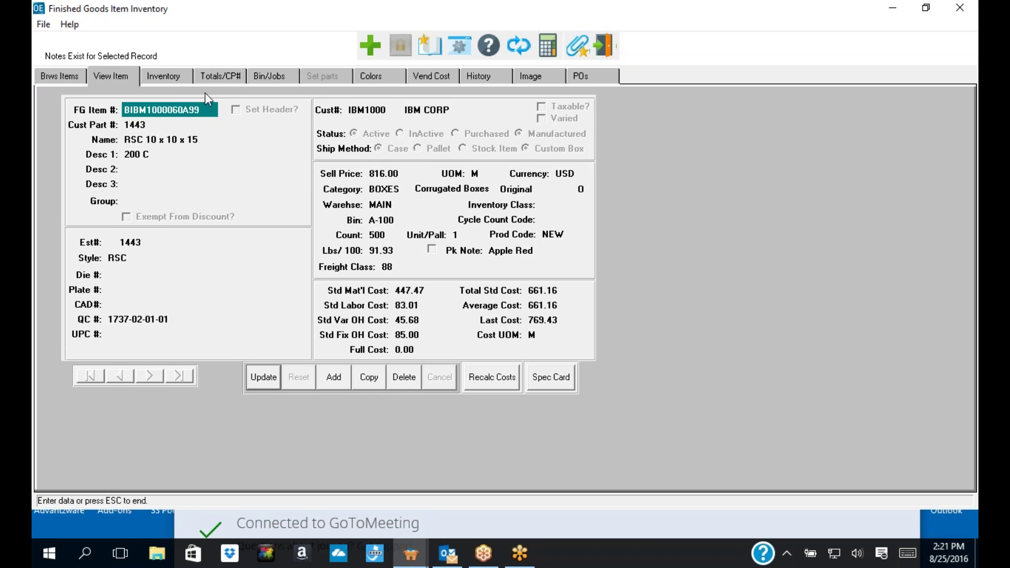
# - Put the item's inventory record in update mode and examine the reorder settings for the MAIN and TEXAS warehouses
pyautogui.click(178, 77)
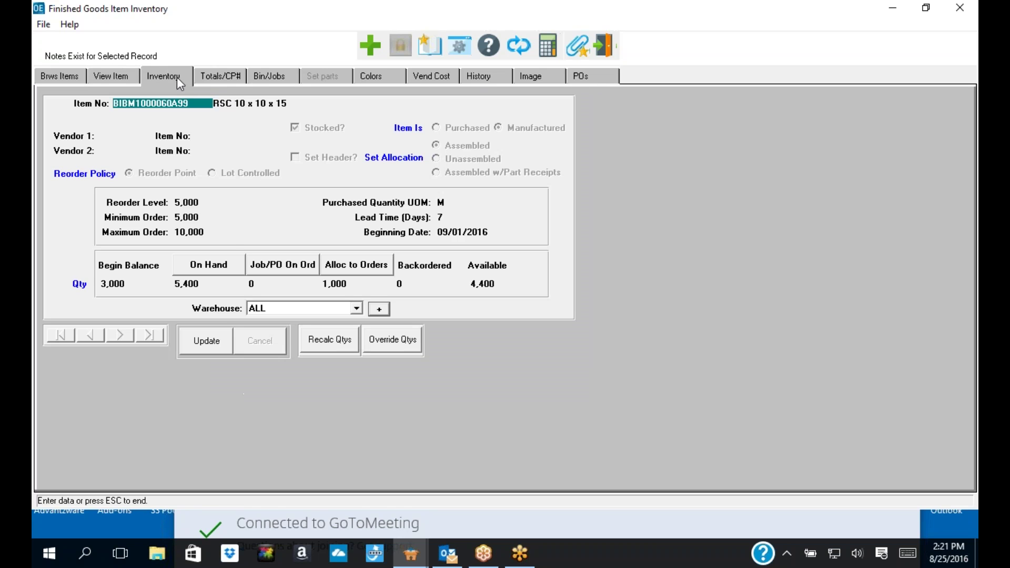
pyautogui.click(214, 347)
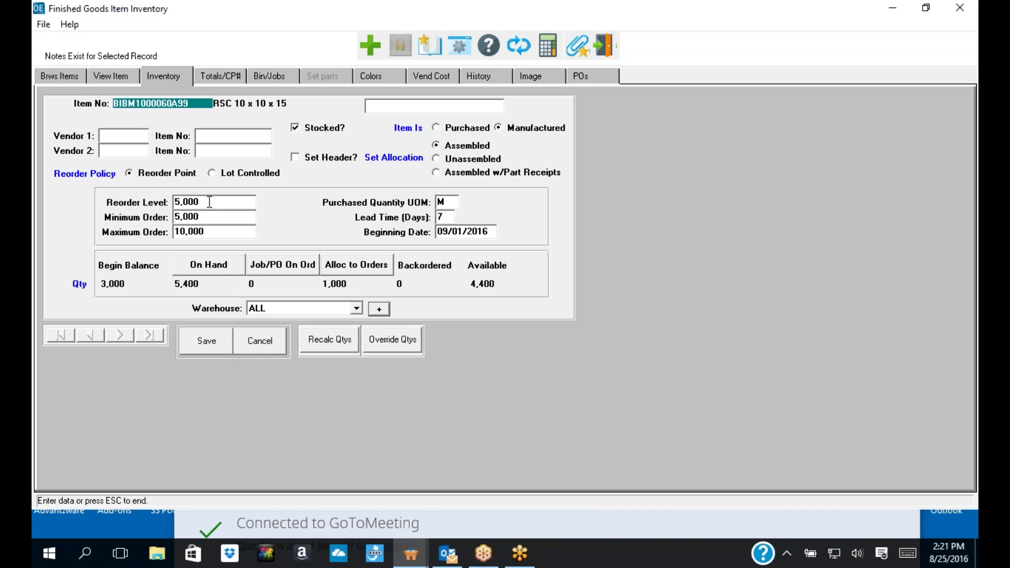
pyautogui.click(359, 309)
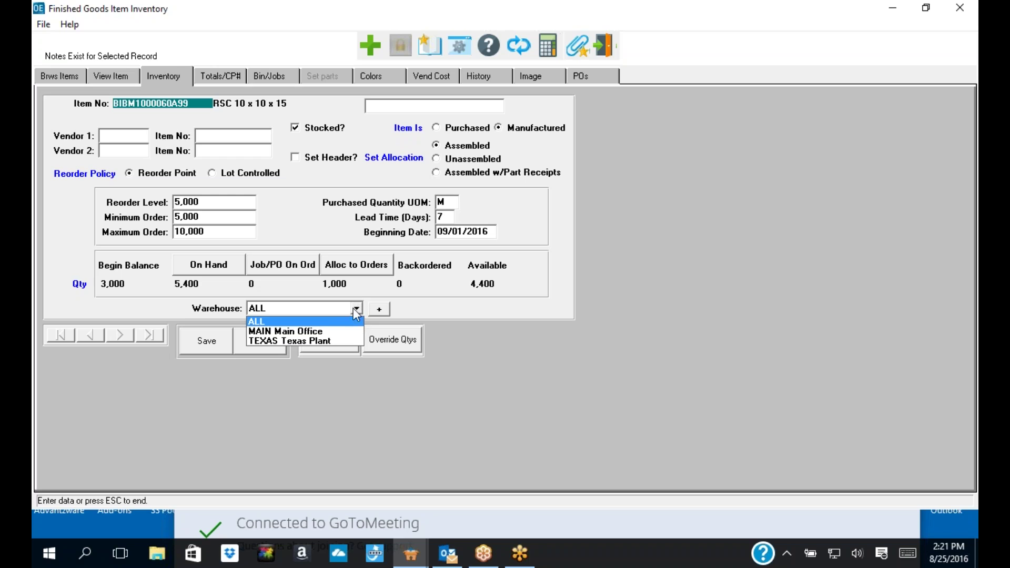
pyautogui.click(290, 330)
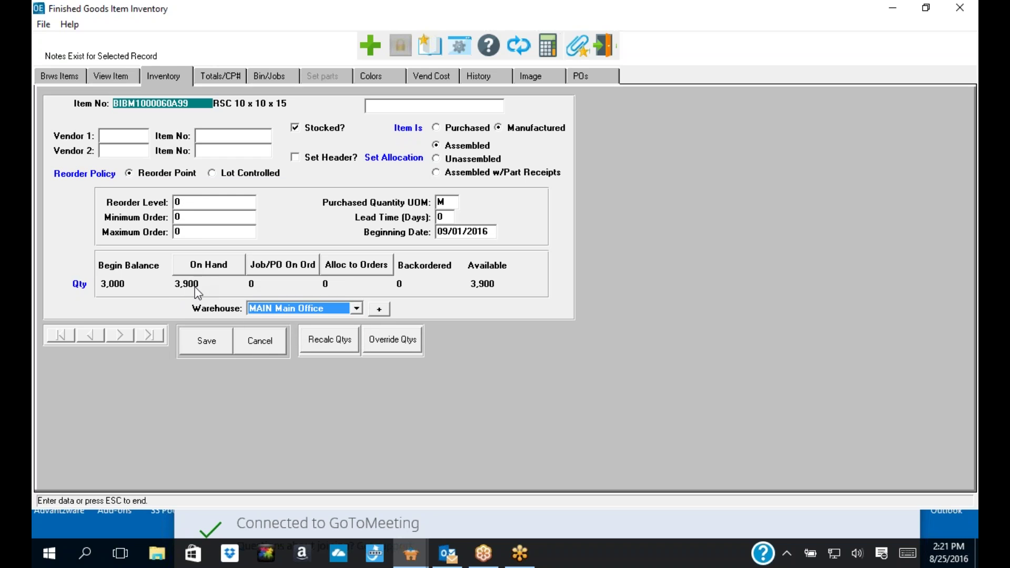
pyautogui.click(357, 309)
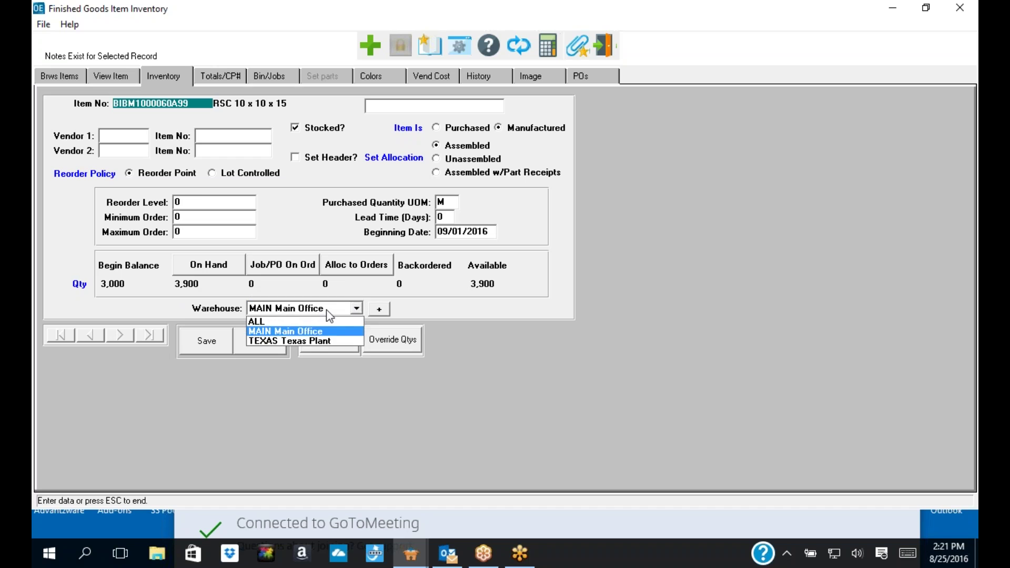
pyautogui.click(276, 343)
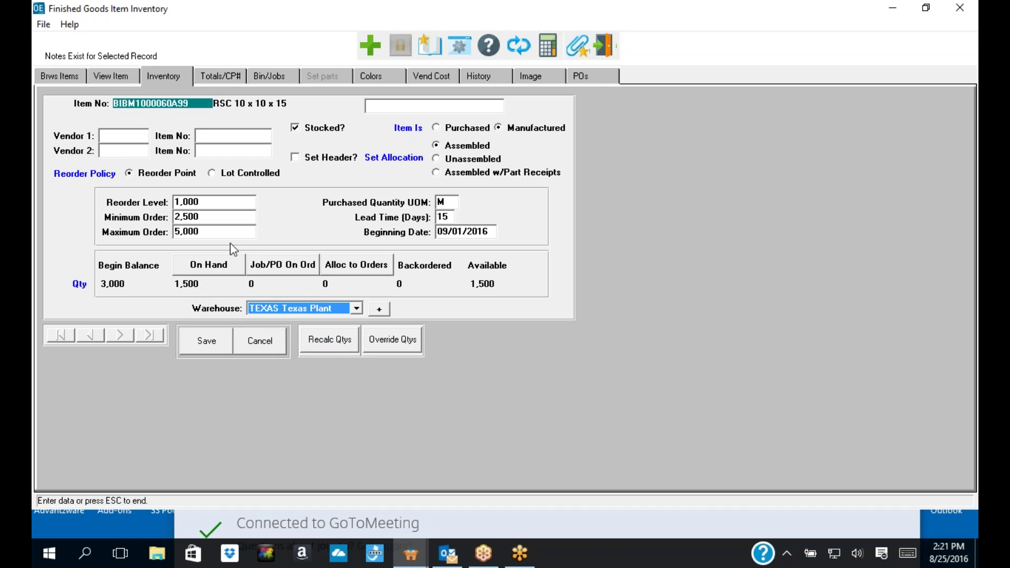
pyautogui.moveTo(215, 203); pyautogui.dragTo(173, 203)
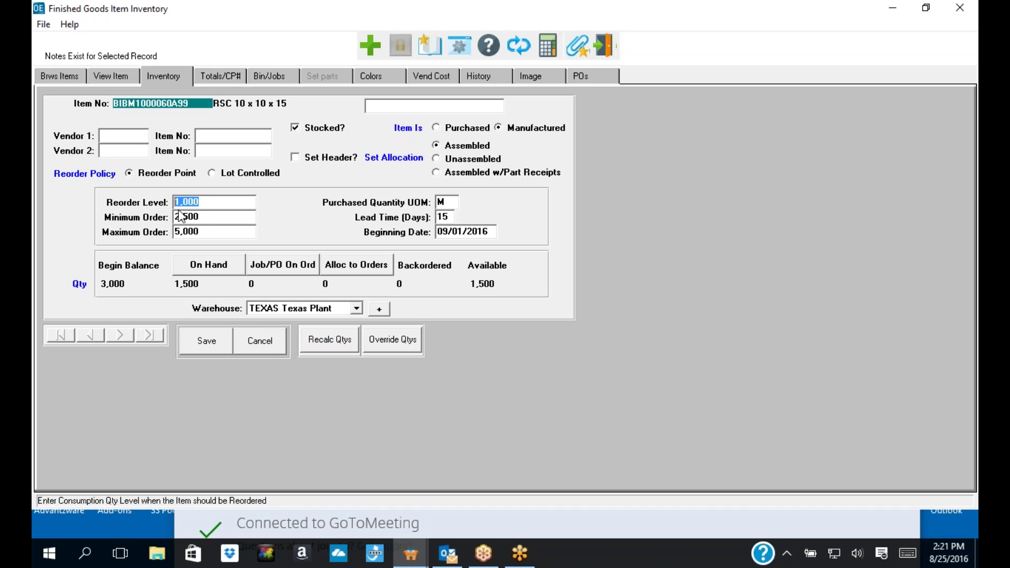
# - Set the Reorder Level to 5,000 for the MAIN Main Office warehouse, save, and switch the inventory view back to ALL warehouses
pyautogui.click(342, 310)
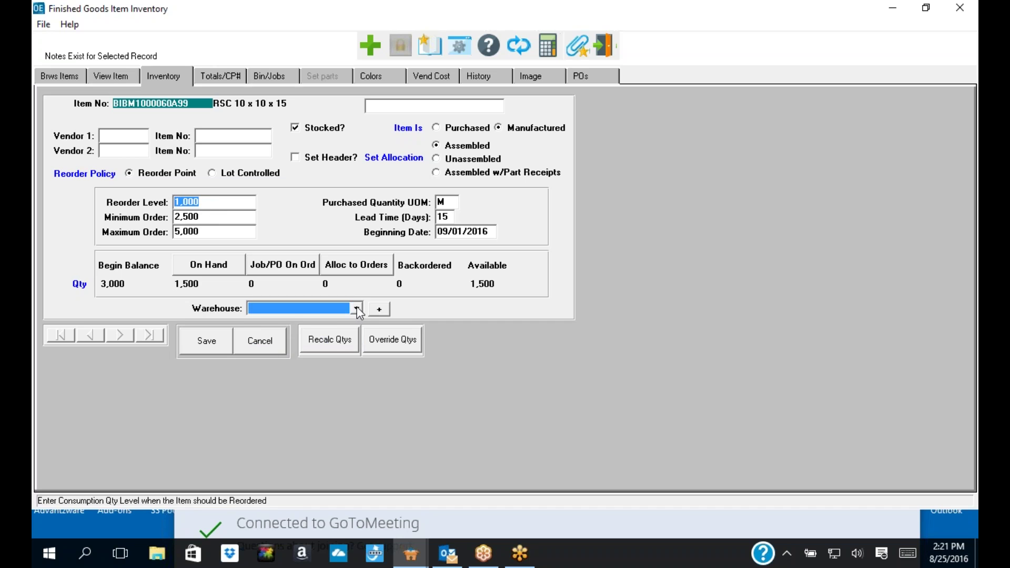
pyautogui.click(278, 331)
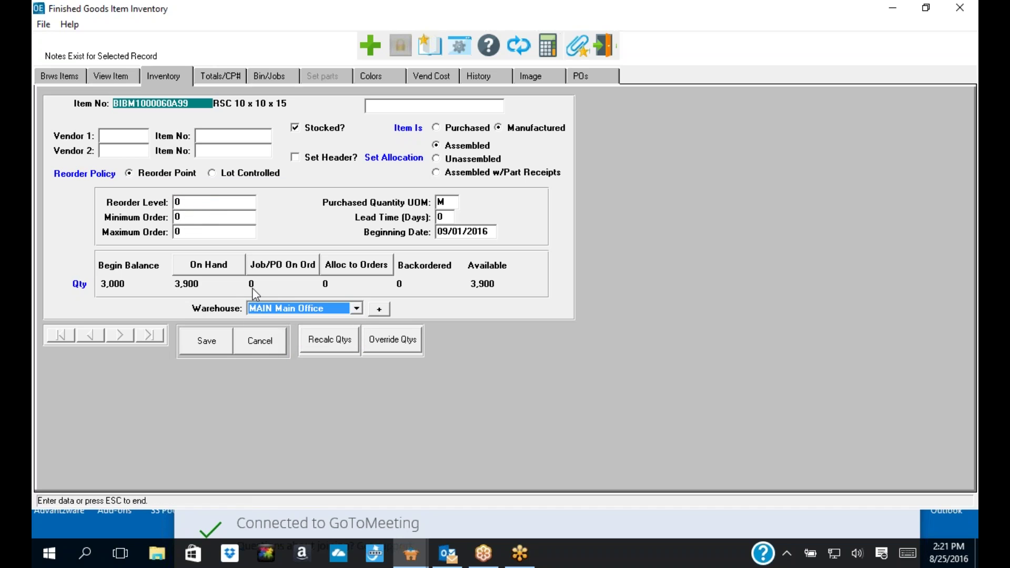
pyautogui.click(177, 202)
pyautogui.write('5,000')
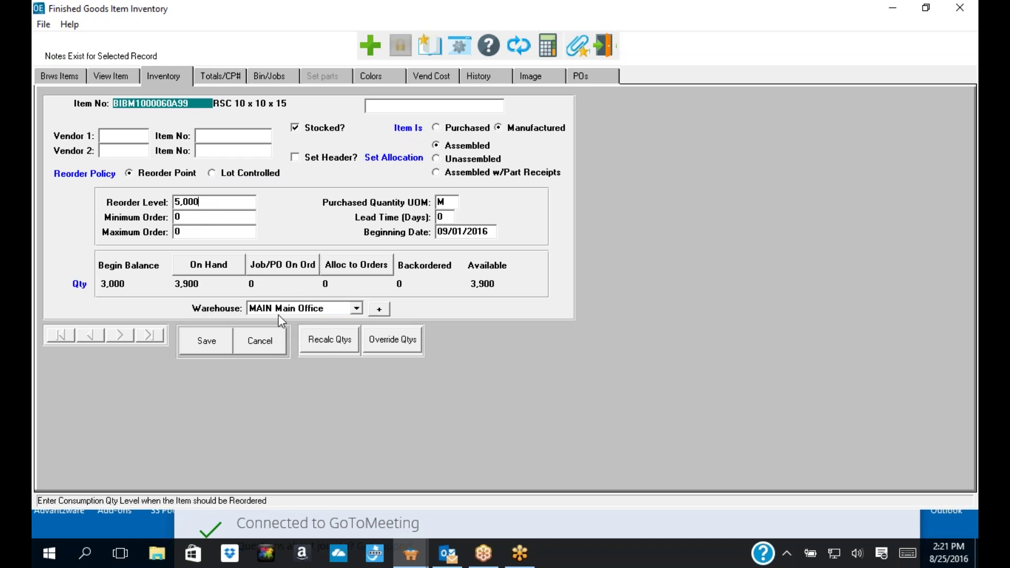
pyautogui.click(208, 343)
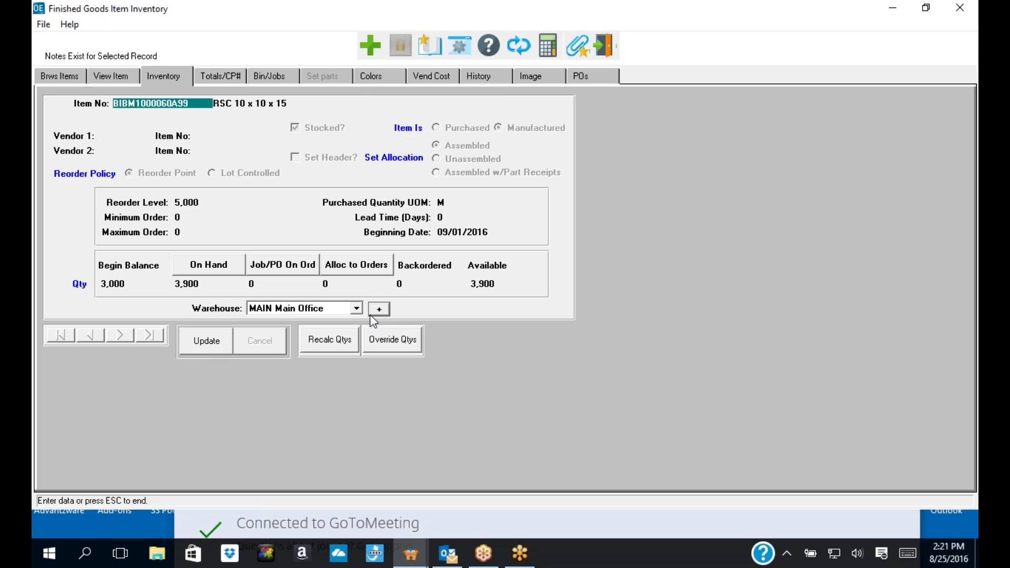
pyautogui.click(357, 309)
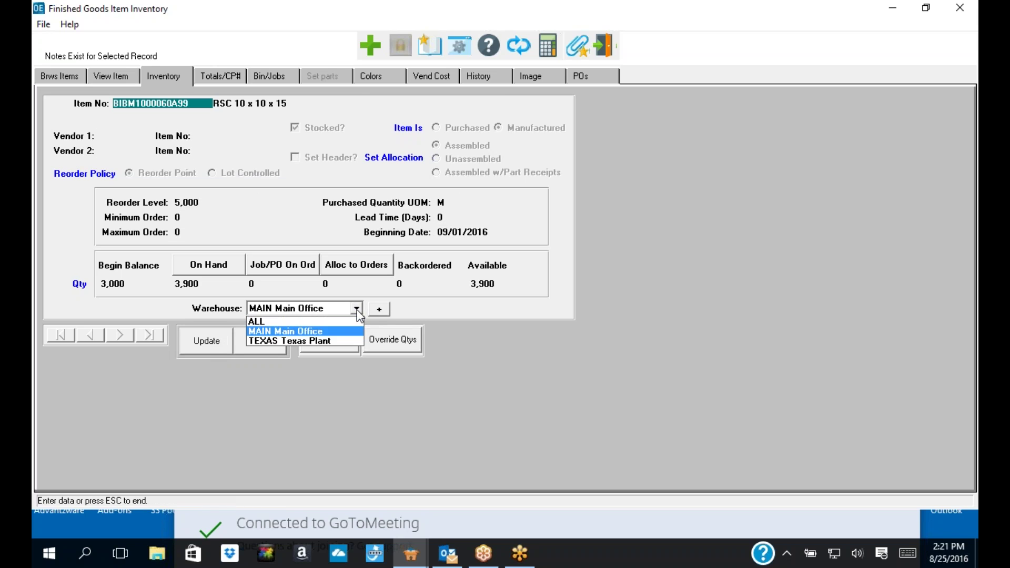
pyautogui.click(255, 317)
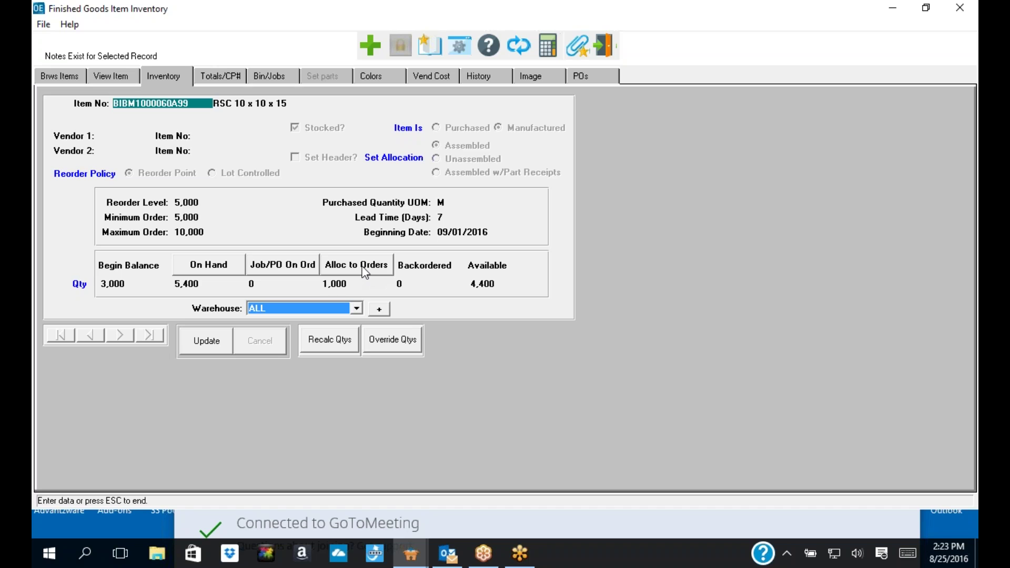
# - Try the Unassembled set allocation option on the inventory record, return it to Assembled, and cancel the update
pyautogui.click(213, 346)
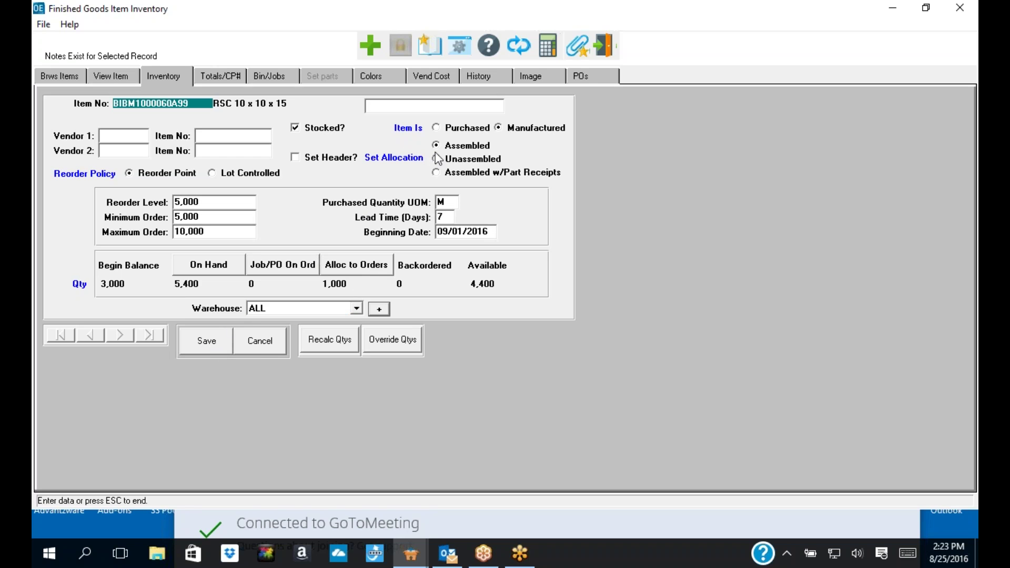
pyautogui.click(438, 172)
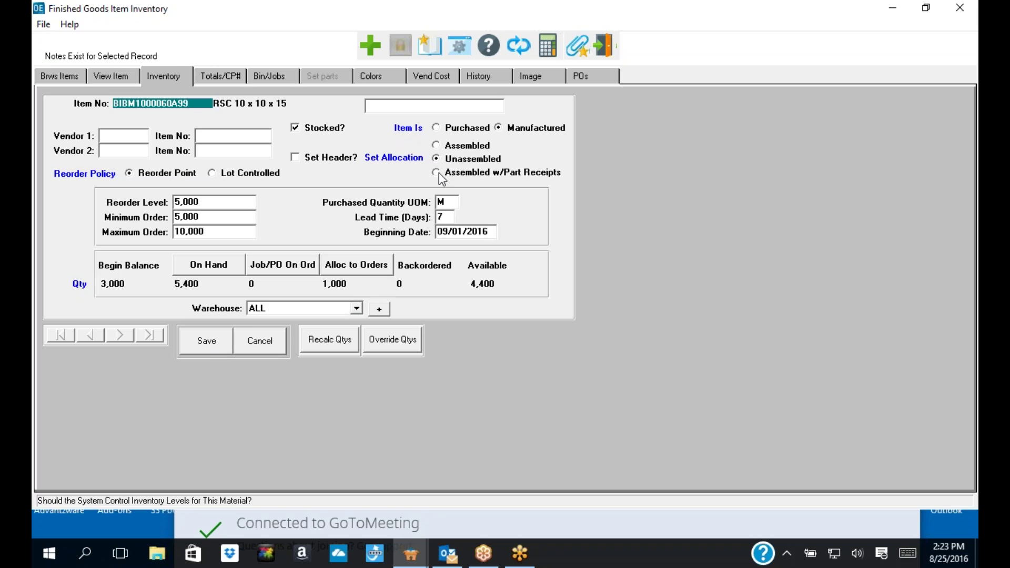
pyautogui.click(444, 147)
pyautogui.click(263, 340)
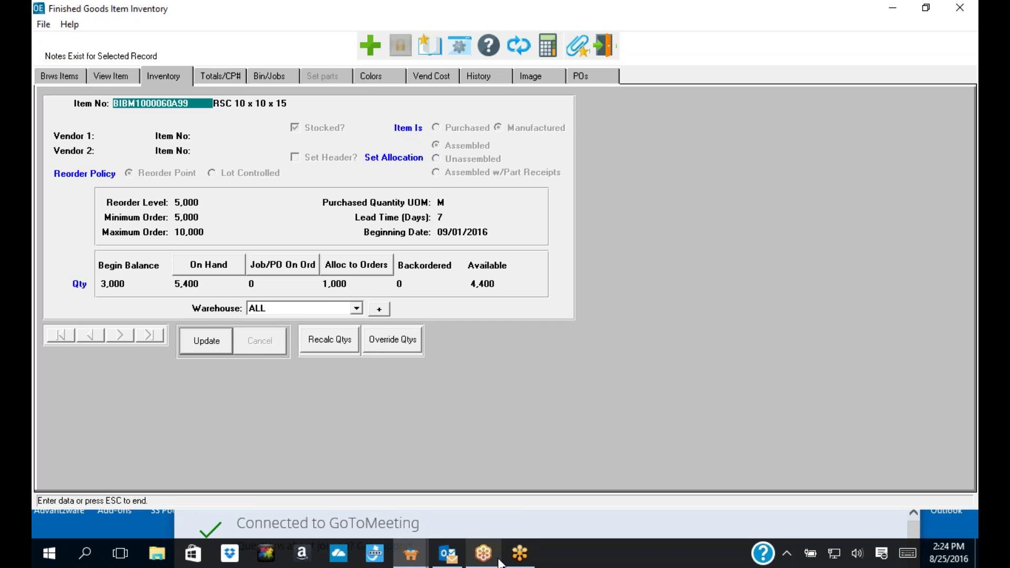
# - Minimize the item window, open FG Enter/Modify Receipts, and examine the Partial quantities of the receipt's set parts
pyautogui.click(893, 12)
pyautogui.click(235, 88)
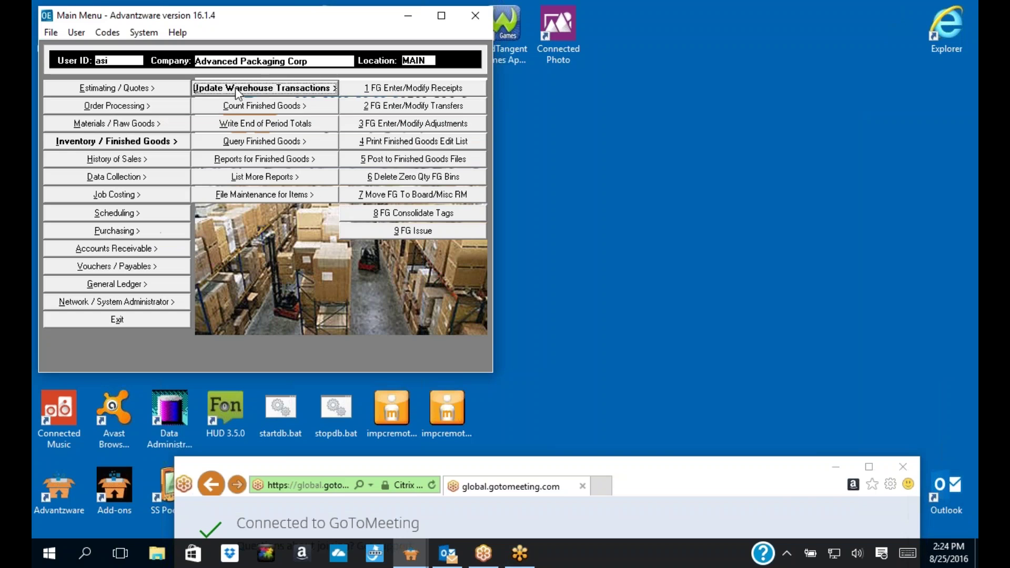
pyautogui.click(377, 93)
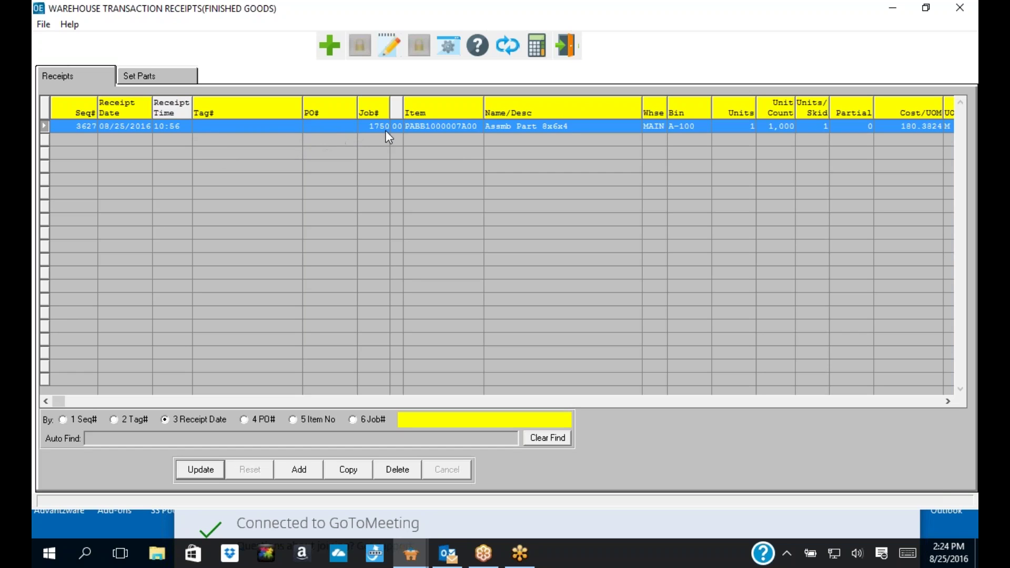
pyautogui.click(159, 74)
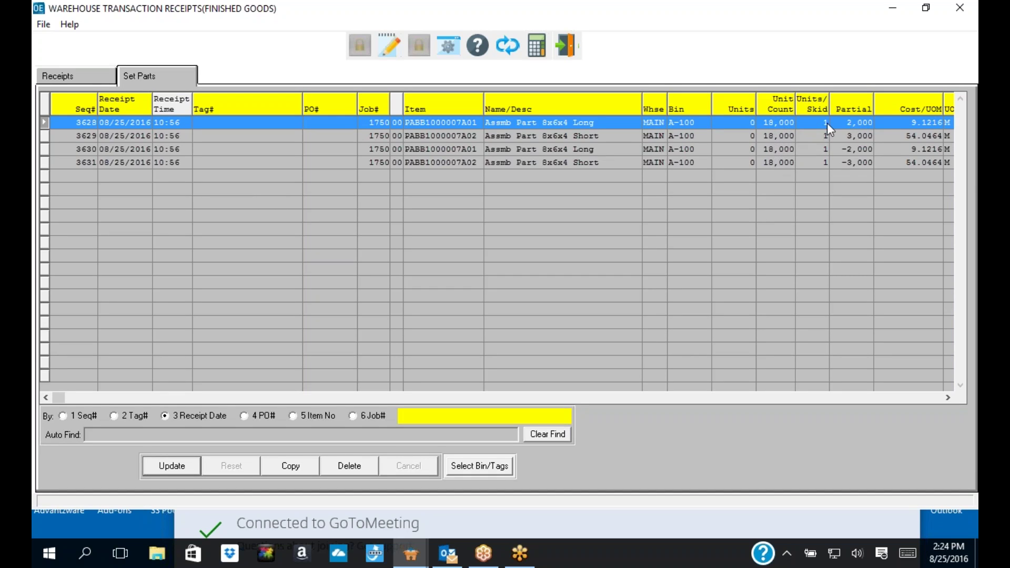
pyautogui.click(847, 140)
pyautogui.click(847, 149)
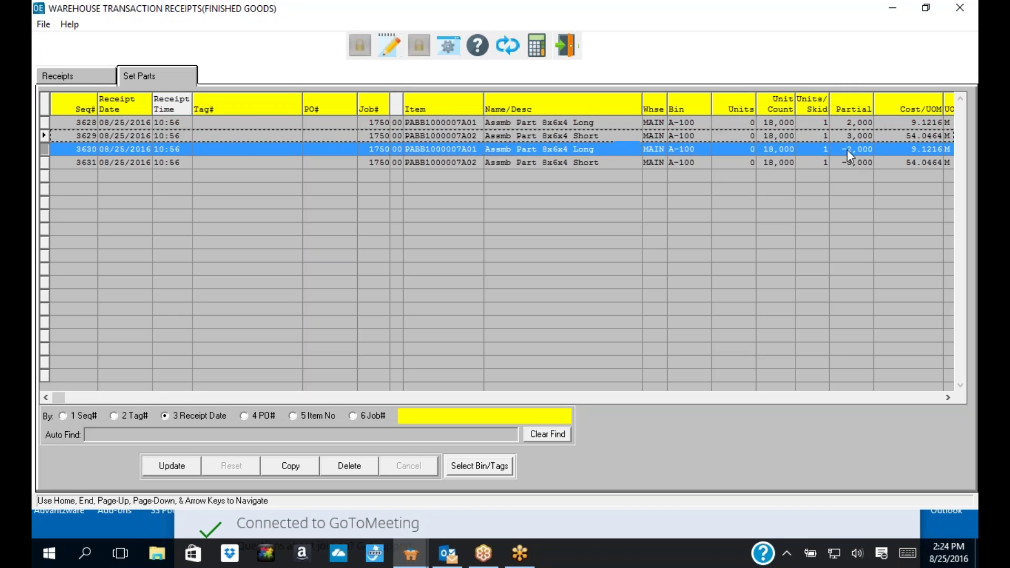
# - Delete the first two set-part receipts, the Long and Short parts with the positive Partial quantities
pyautogui.click(845, 161)
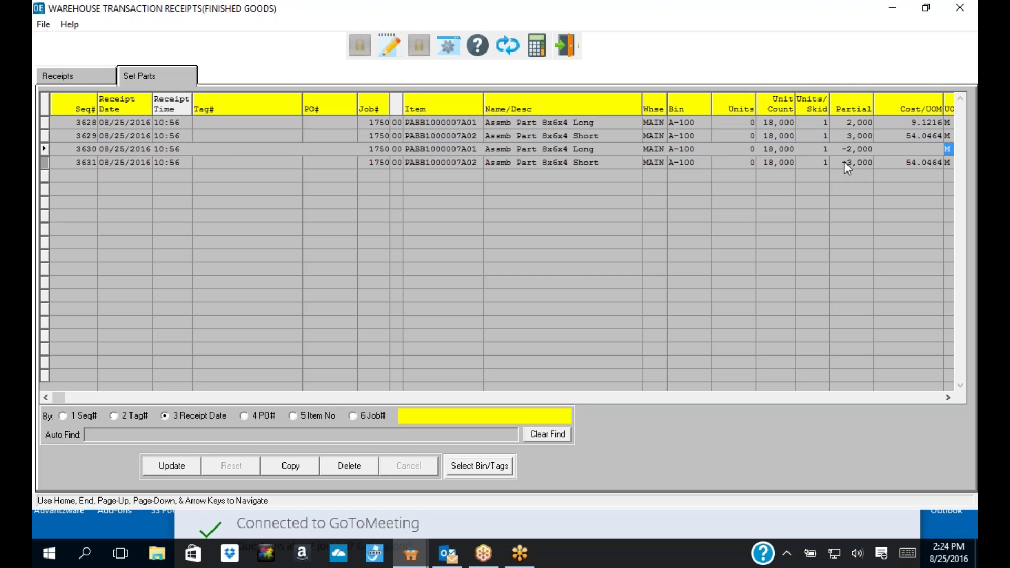
pyautogui.click(473, 123)
pyautogui.click(348, 466)
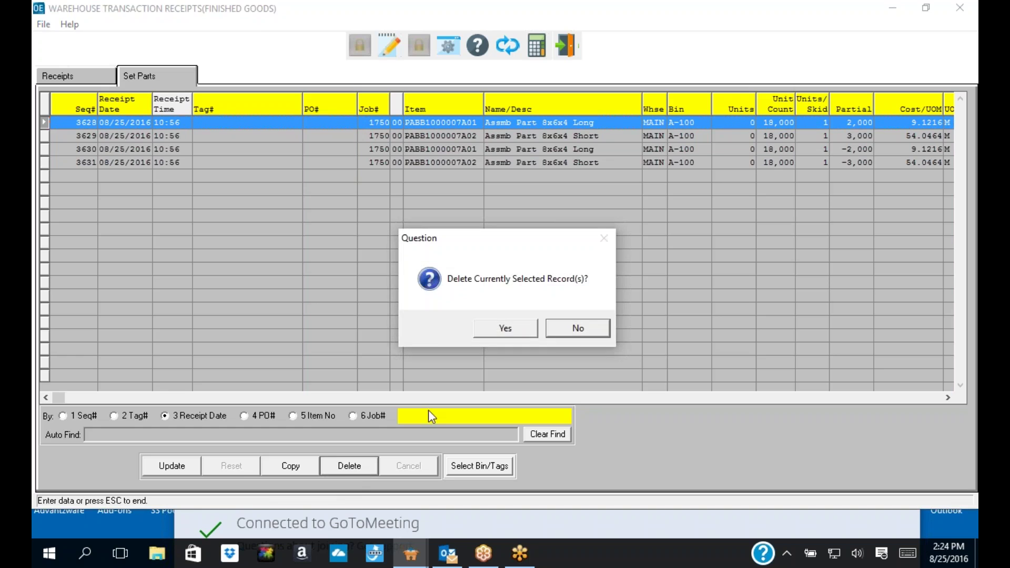
pyautogui.click(508, 333)
pyautogui.click(353, 466)
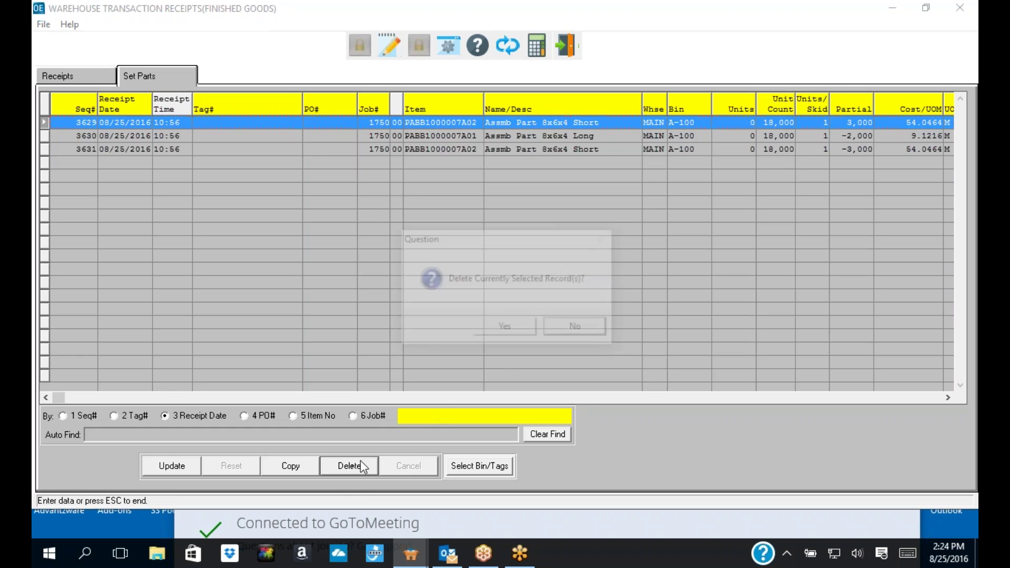
pyautogui.click(505, 331)
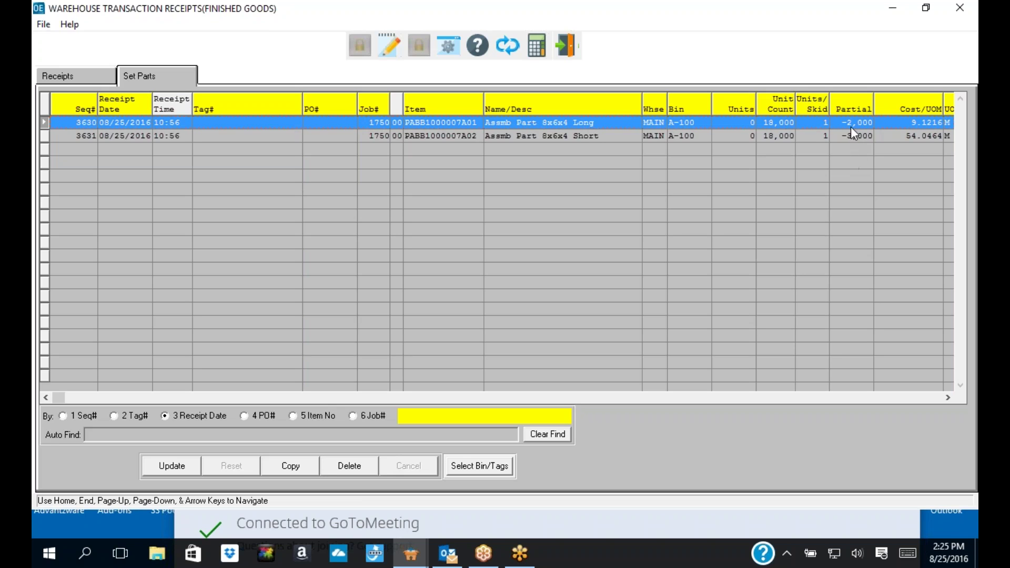
# - Delete the main receipt of set item PABB1000007A00 for job 1750
pyautogui.click(93, 79)
pyautogui.click(398, 471)
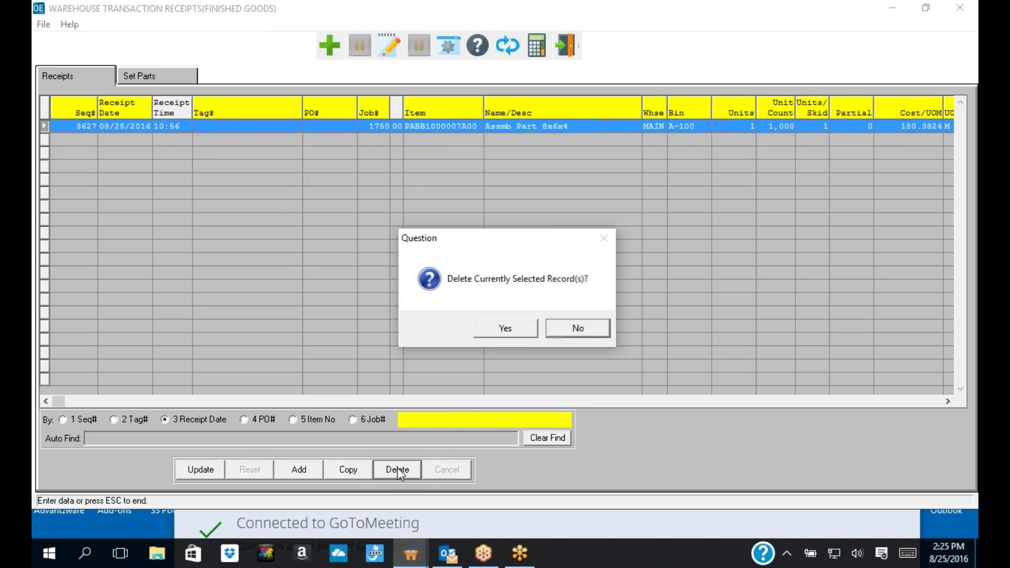
pyautogui.click(502, 329)
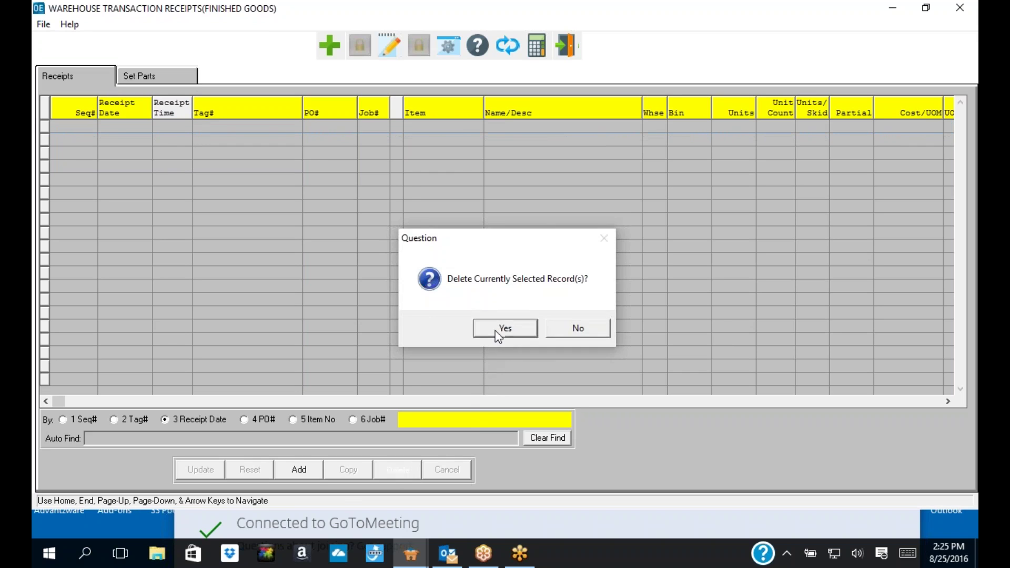
# - Add a new finished goods receipt for job 1750 with 1 unit and save it
pyautogui.click(305, 471)
pyautogui.press('Return')
pyautogui.press('Return')
pyautogui.write('1750')
pyautogui.press('Return')
pyautogui.press('Return')
pyautogui.press('Return')
pyautogui.press('Return')
pyautogui.press('Return')
pyautogui.write('1')
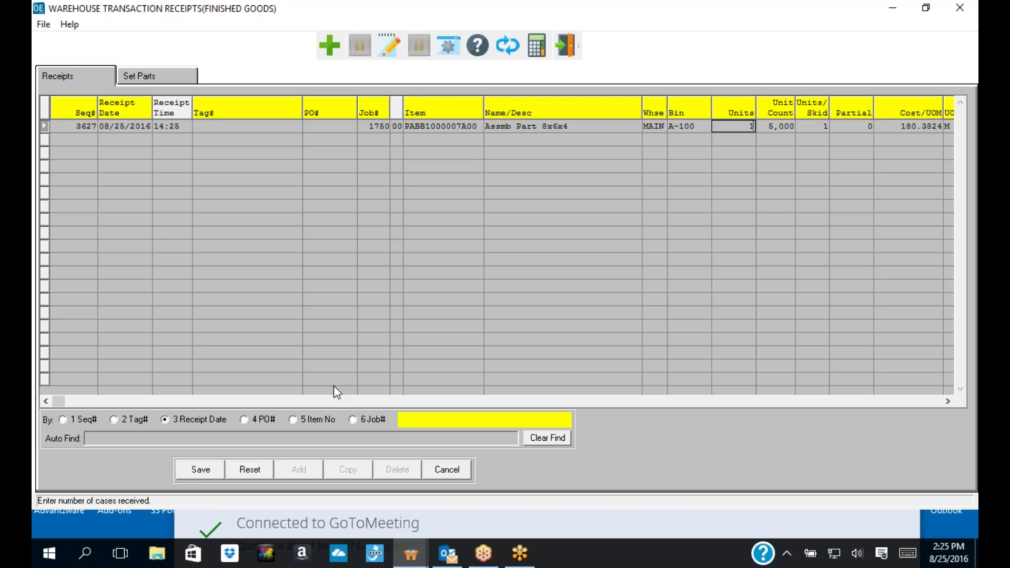
pyautogui.click(210, 470)
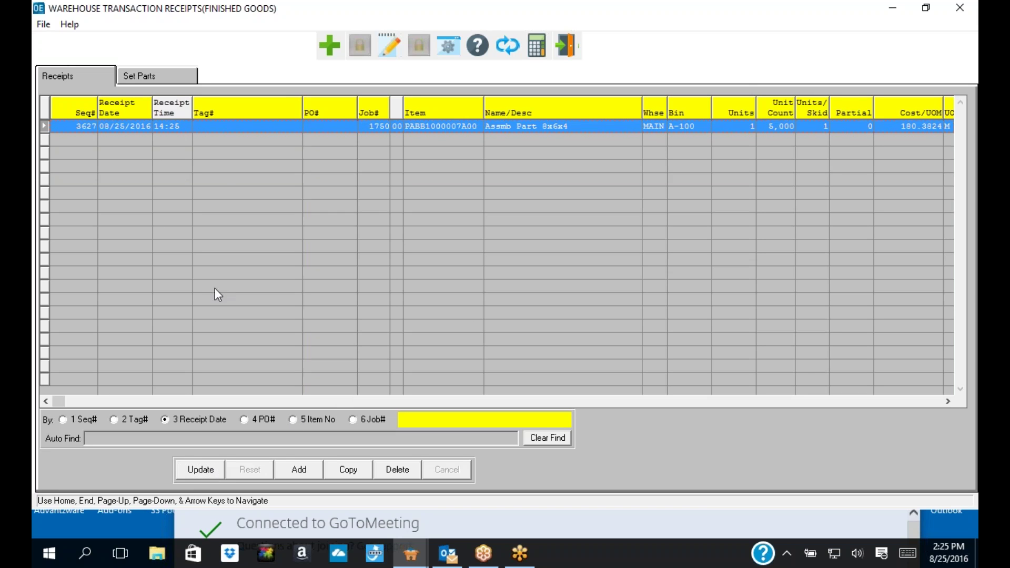
# - Examine the Long and Short set-part entries of the new job 1750 receipt
pyautogui.click(175, 84)
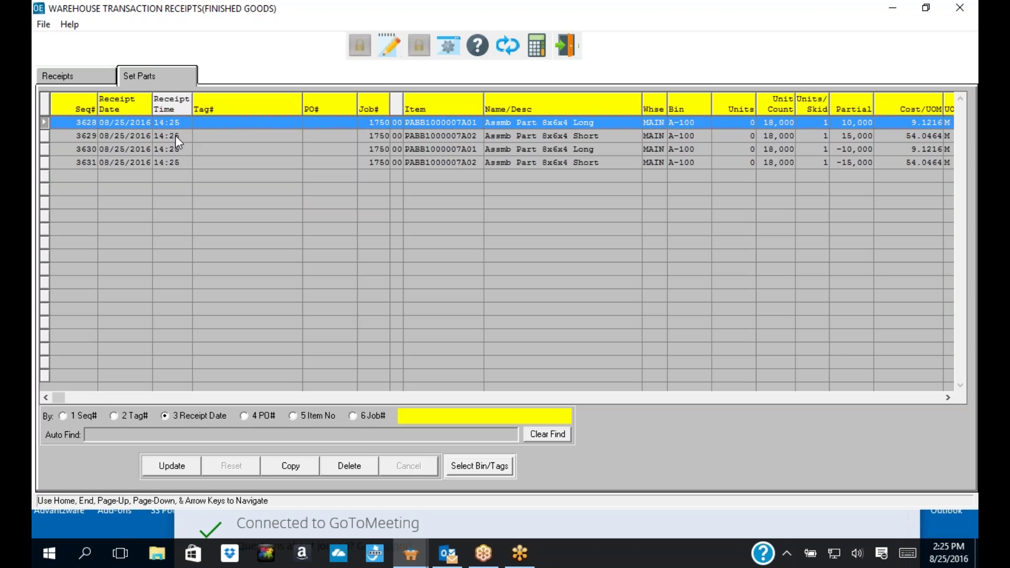
pyautogui.click(175, 135)
pyautogui.click(175, 151)
pyautogui.click(169, 162)
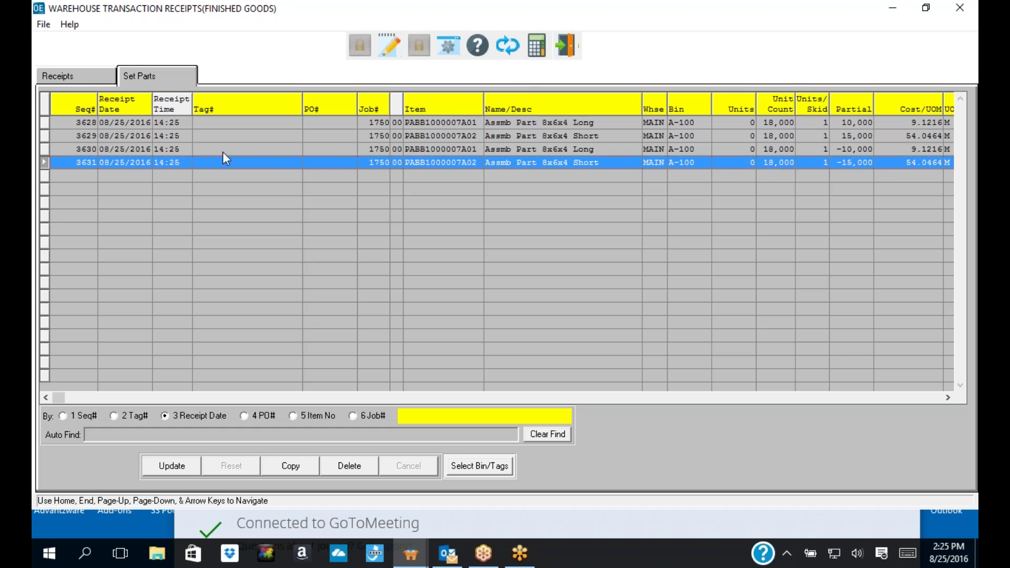
# - Exit the warehouse receipts and return to the Finished Goods Item Inventory window
pyautogui.click(568, 46)
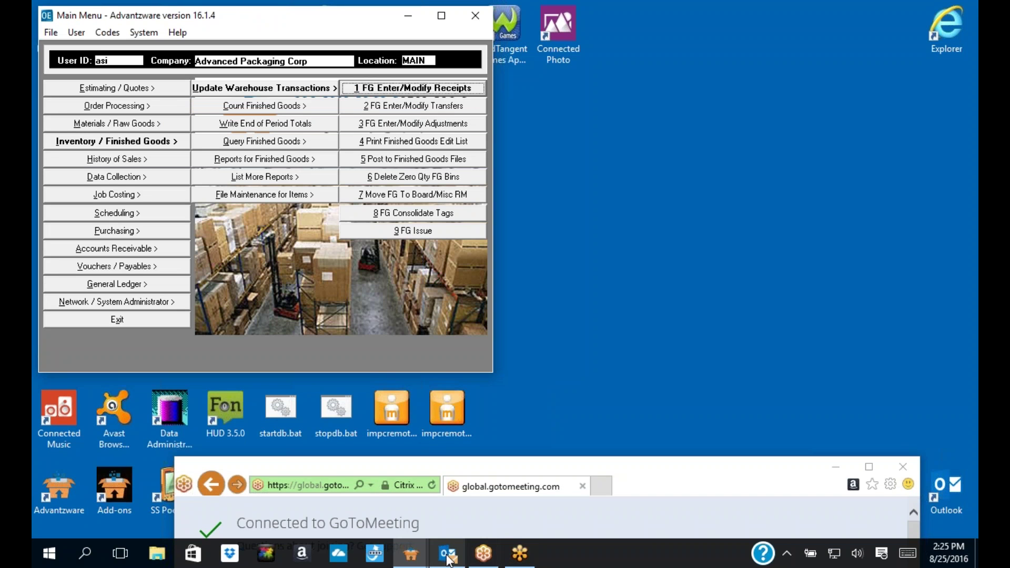
pyautogui.click(417, 556)
pyautogui.click(489, 484)
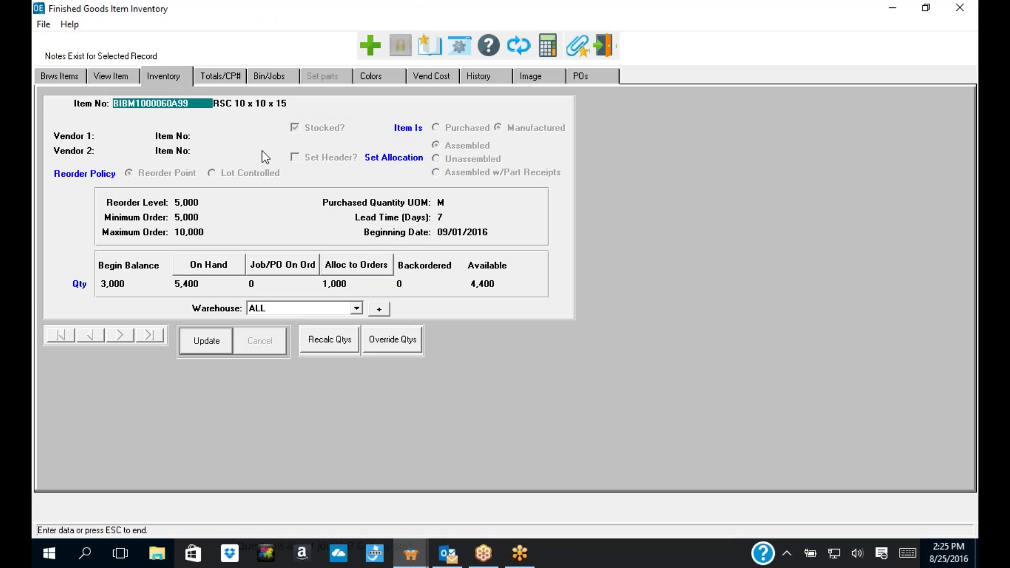
# - Add customer ABB1000 with customer part number SB-10x10x15 to the item's customer part list and save it
pyautogui.click(231, 74)
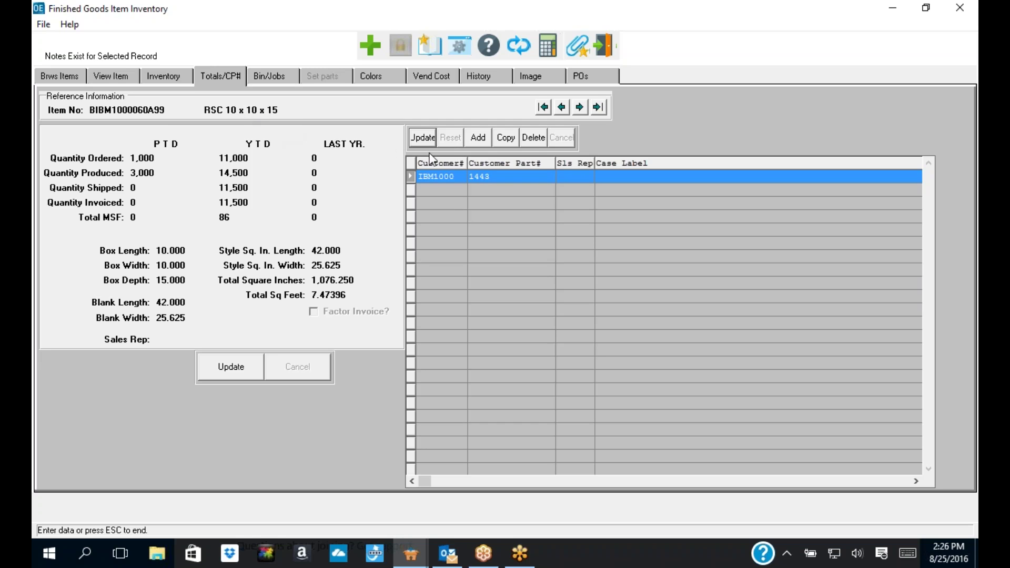
pyautogui.click(478, 138)
pyautogui.write('ABB1000')
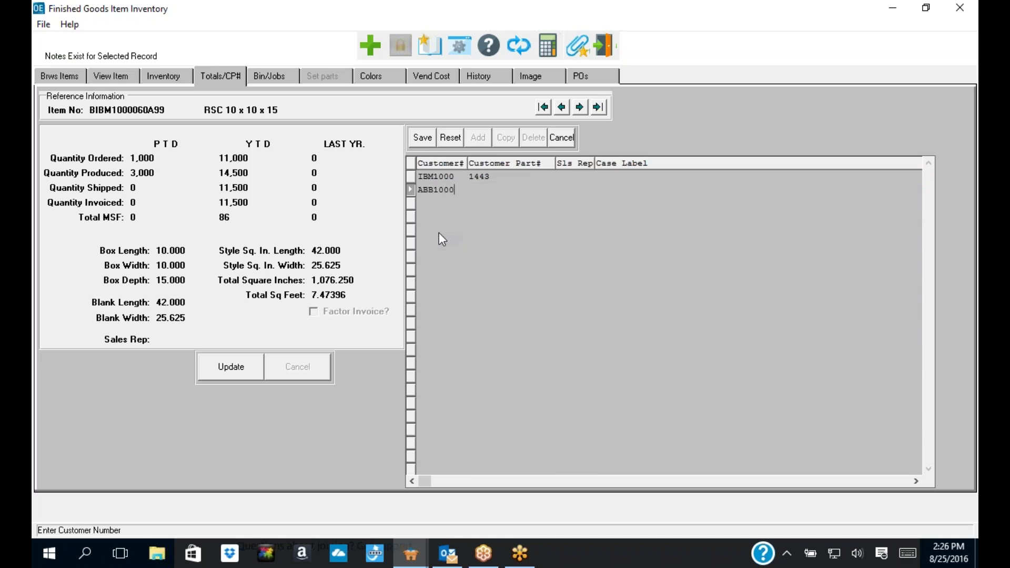
pyautogui.press('Tab')
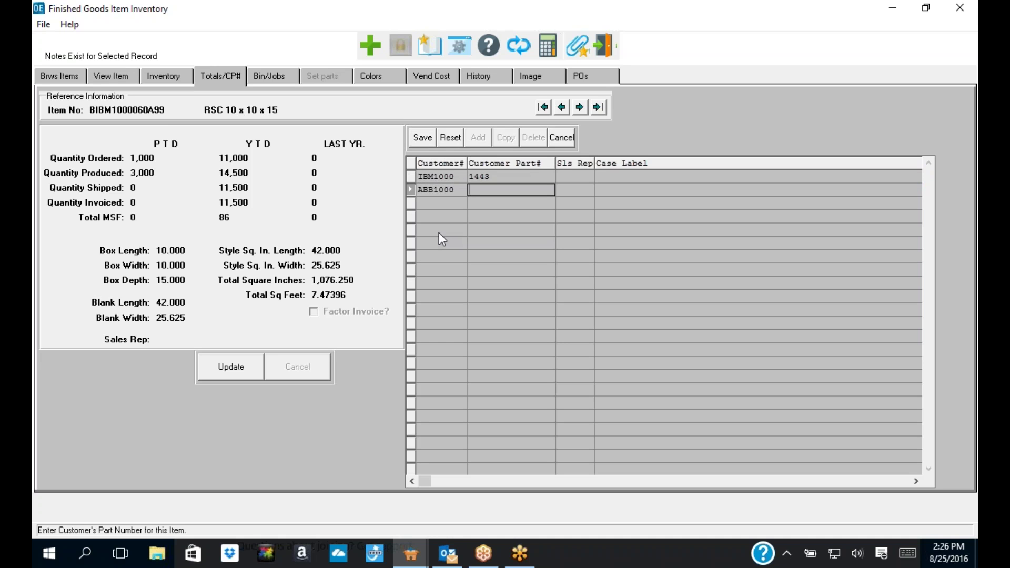
pyautogui.write('SB-10x10x15')
pyautogui.click(422, 138)
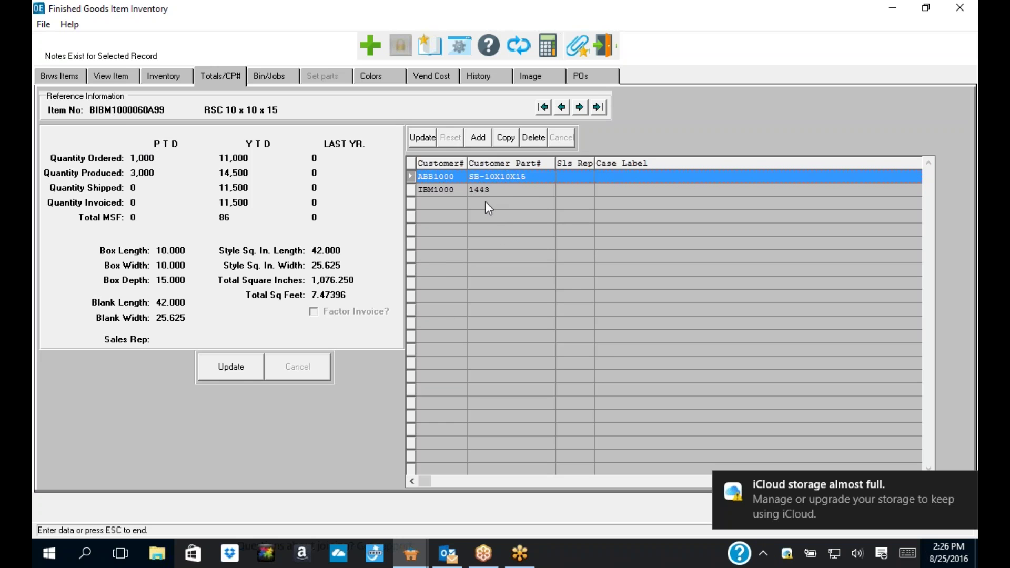
# - Examine the Sls Rep, Case Label and Pallet Label fields of the ABB1000 part entry, declining the estimate import and cancelling the item update
pyautogui.click(236, 368)
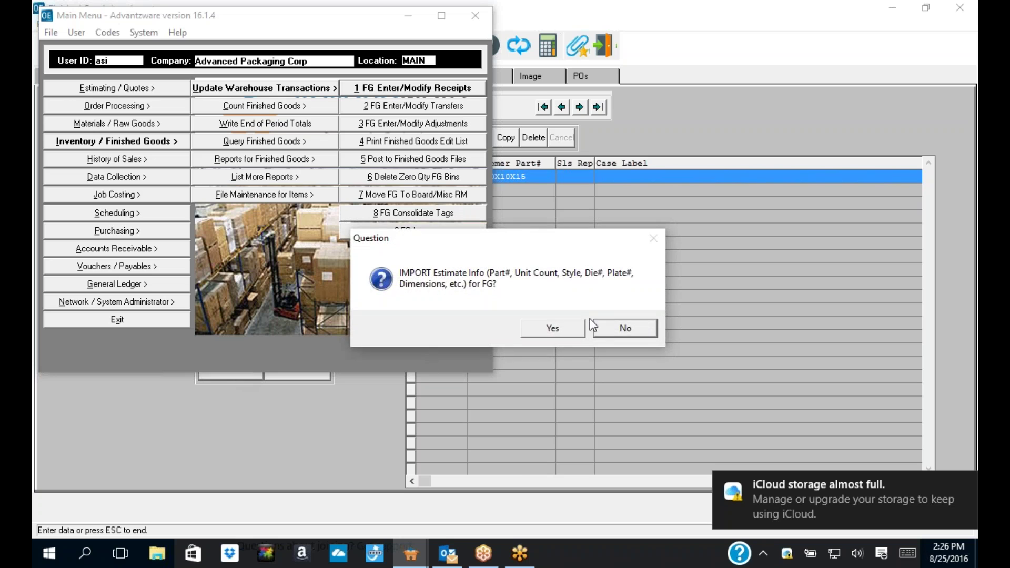
pyautogui.click(626, 328)
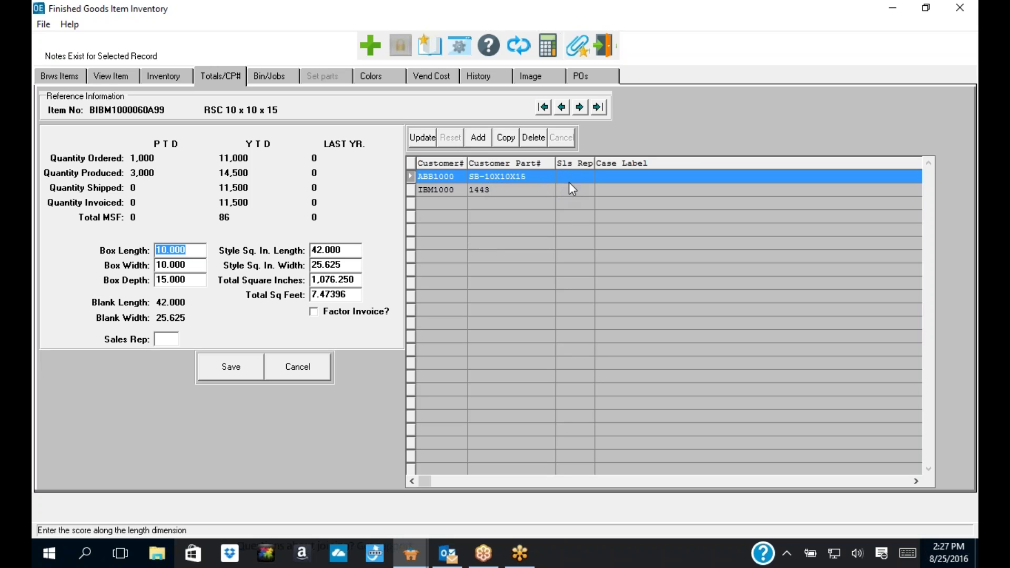
pyautogui.click(429, 139)
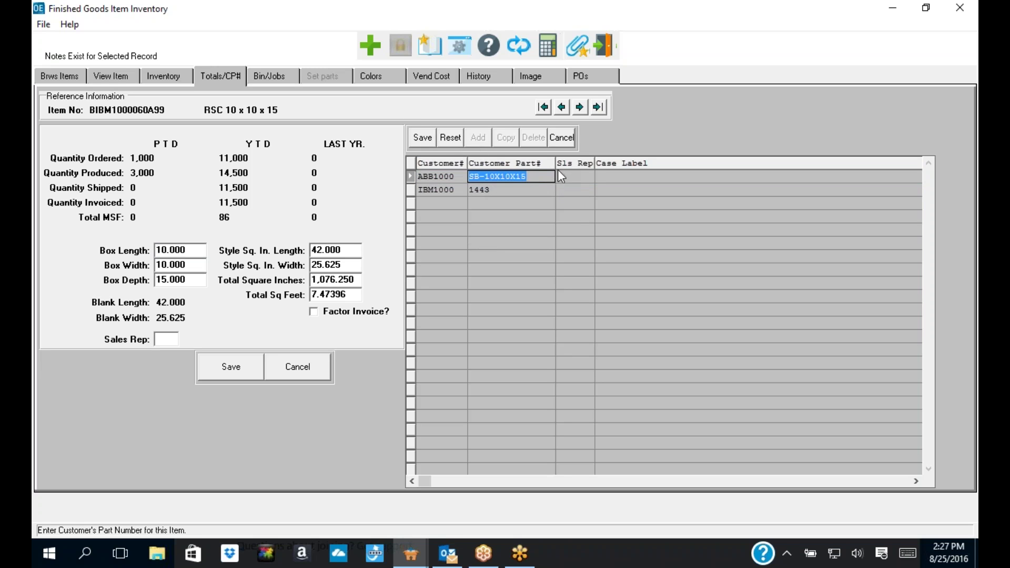
pyautogui.press('Tab')
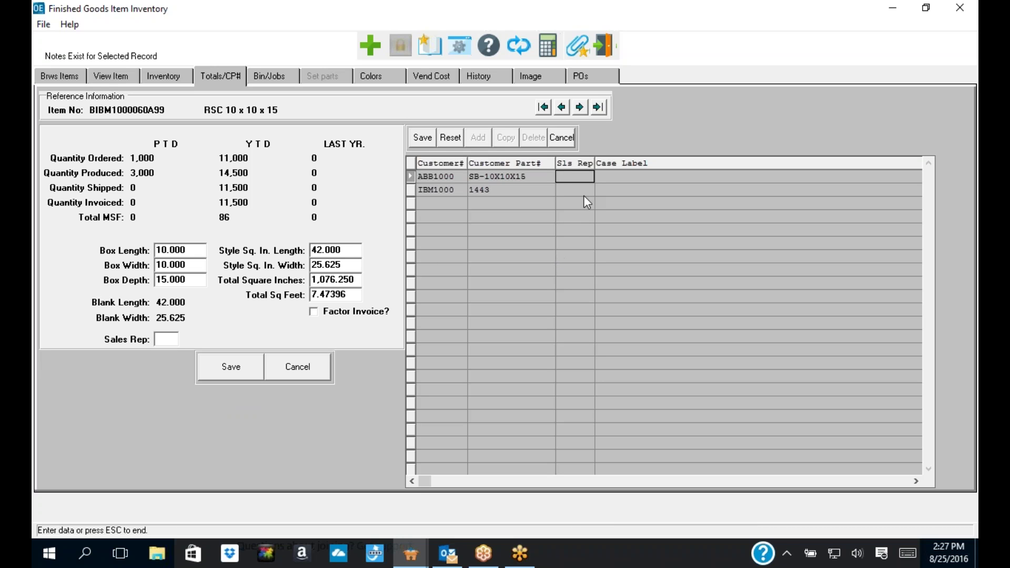
pyautogui.press('Tab')
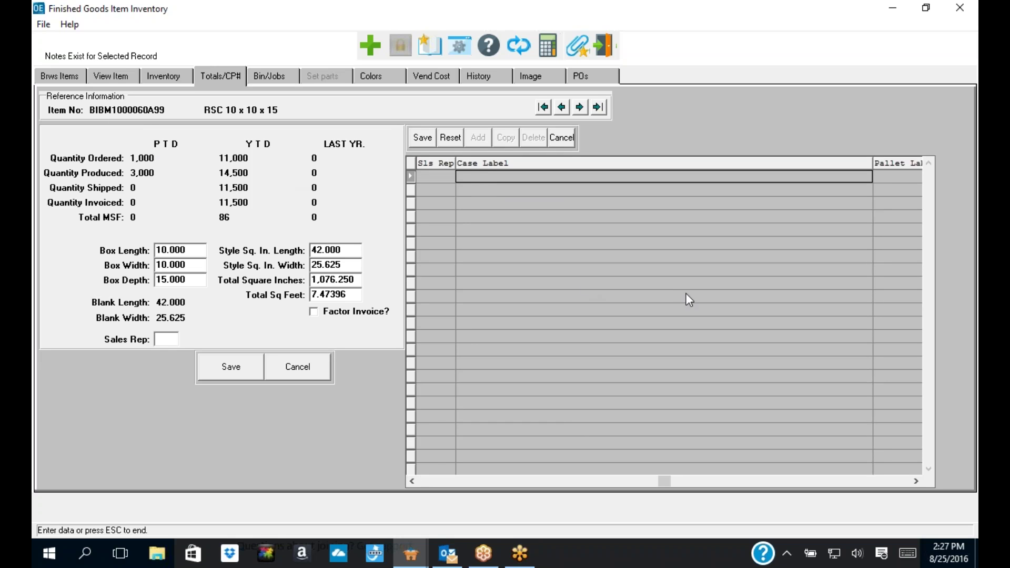
pyautogui.press('Tab')
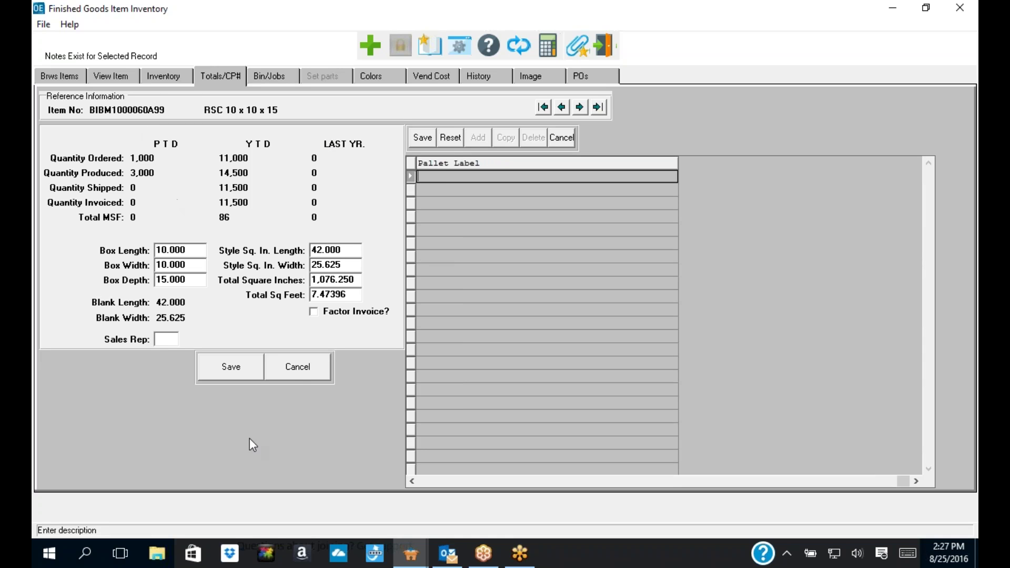
pyautogui.click(301, 373)
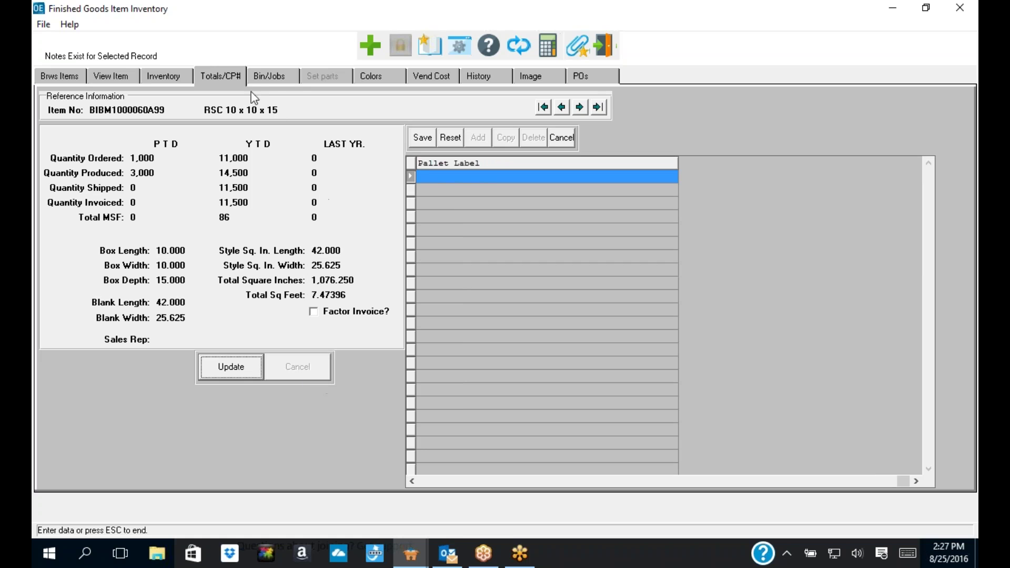
# - Check the item's bins and jobs, and view its warehouse reorder levels in the FG location list, closing the list without changes
pyautogui.click(273, 77)
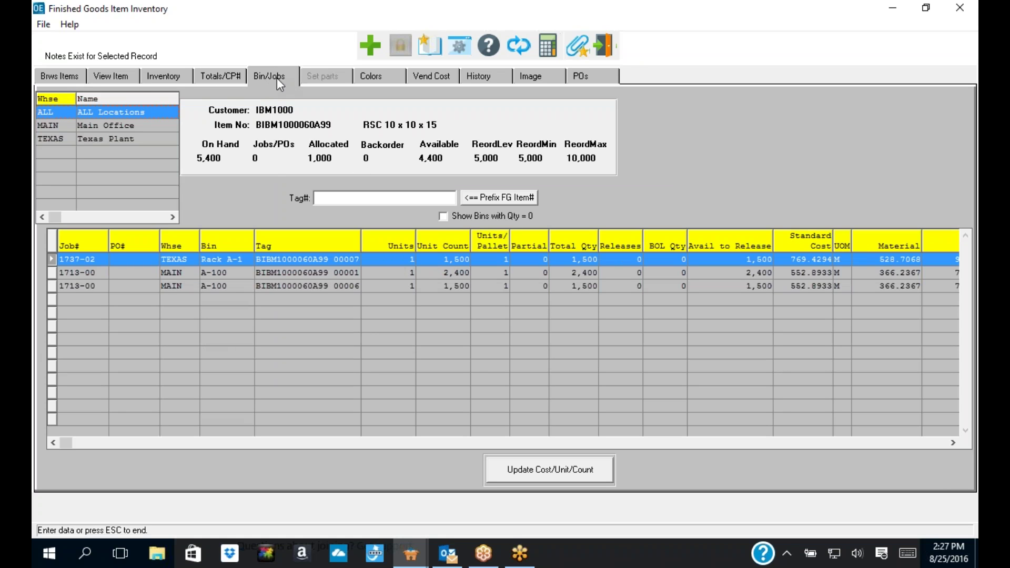
pyautogui.click(174, 78)
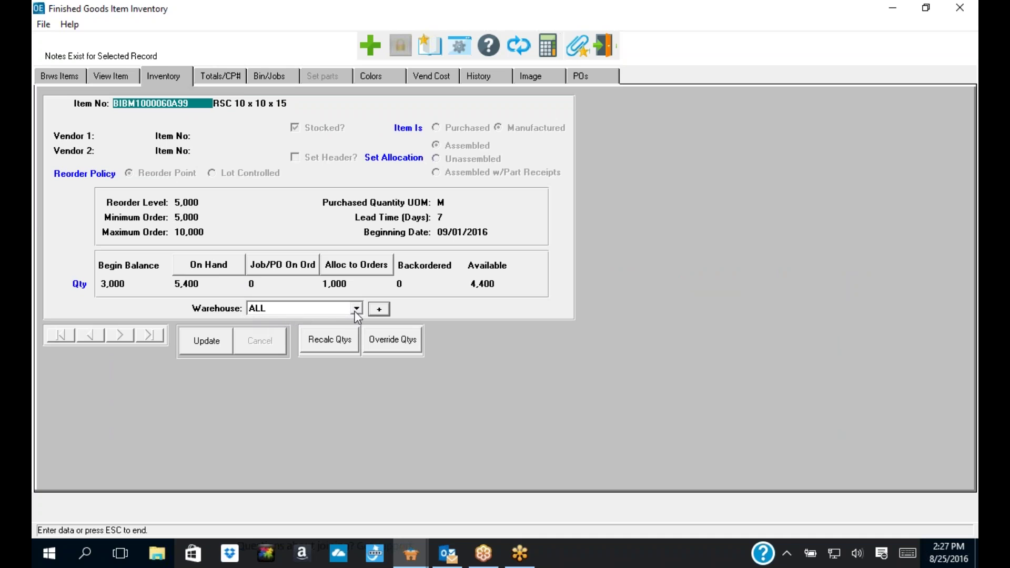
pyautogui.click(379, 310)
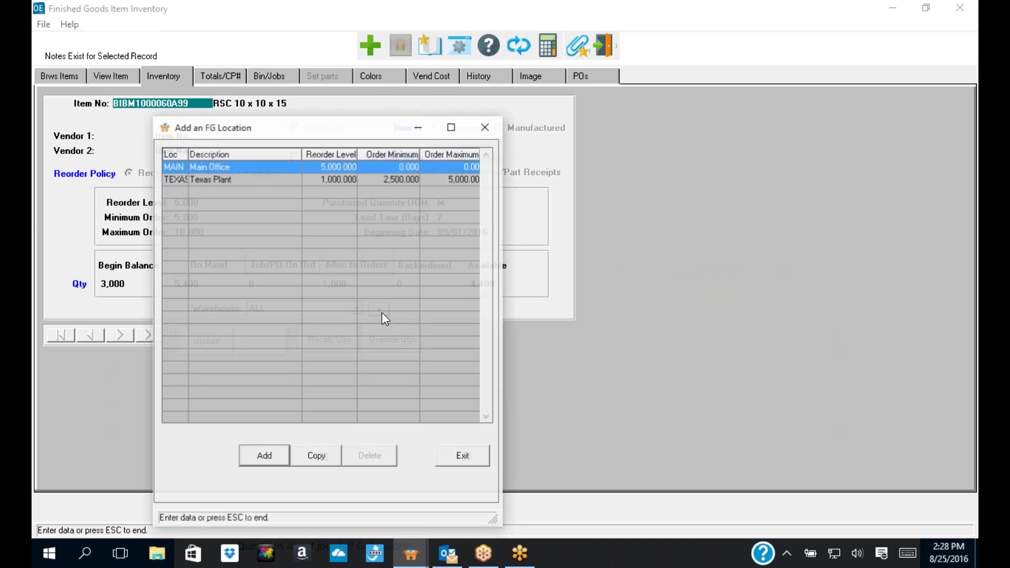
pyautogui.moveTo(286, 132); pyautogui.dragTo(432, 182)
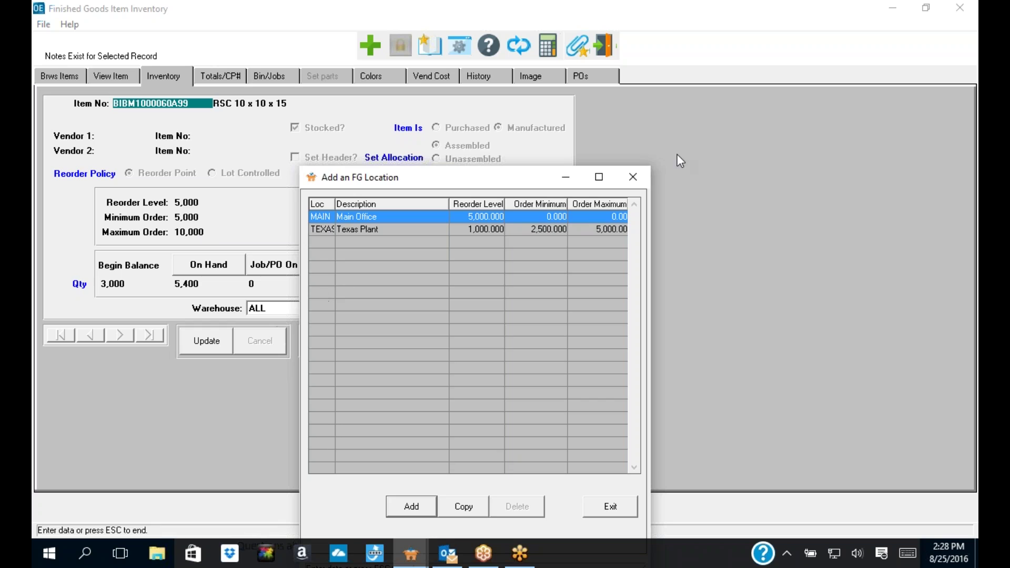
pyautogui.click(633, 177)
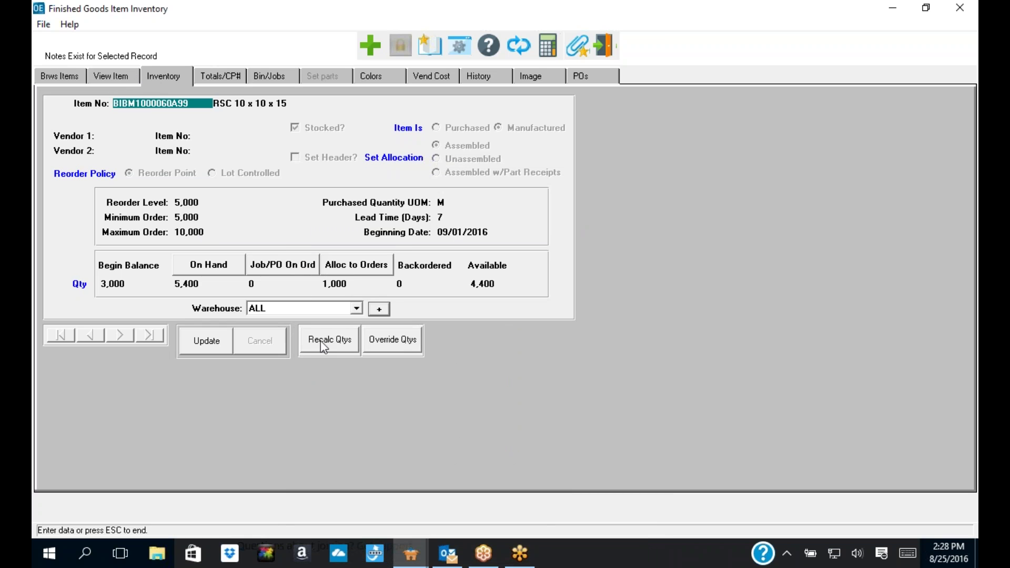
# - Include the bins with zero quantity in the item's bin list, and hide them again
pyautogui.click(271, 78)
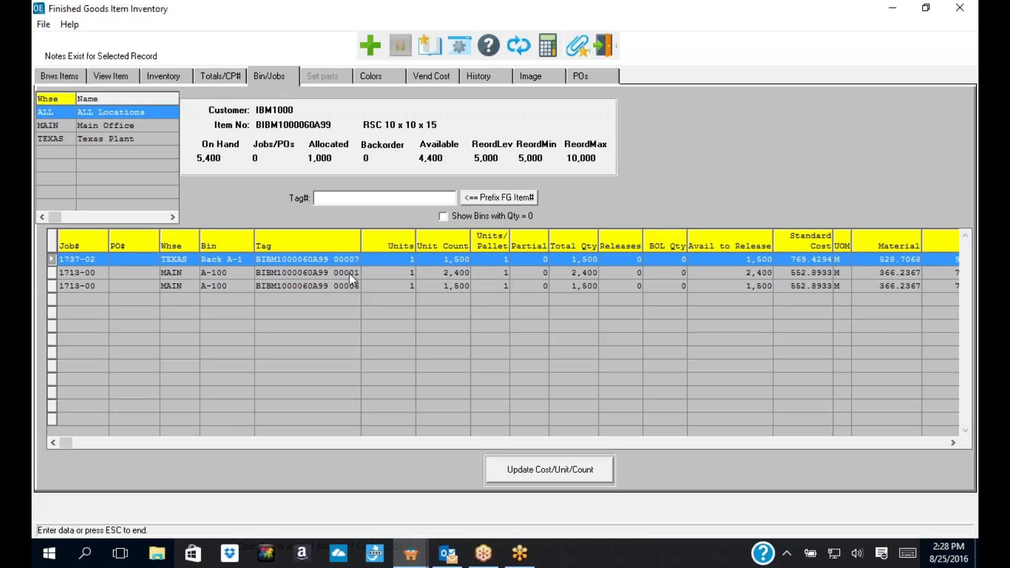
pyautogui.click(442, 217)
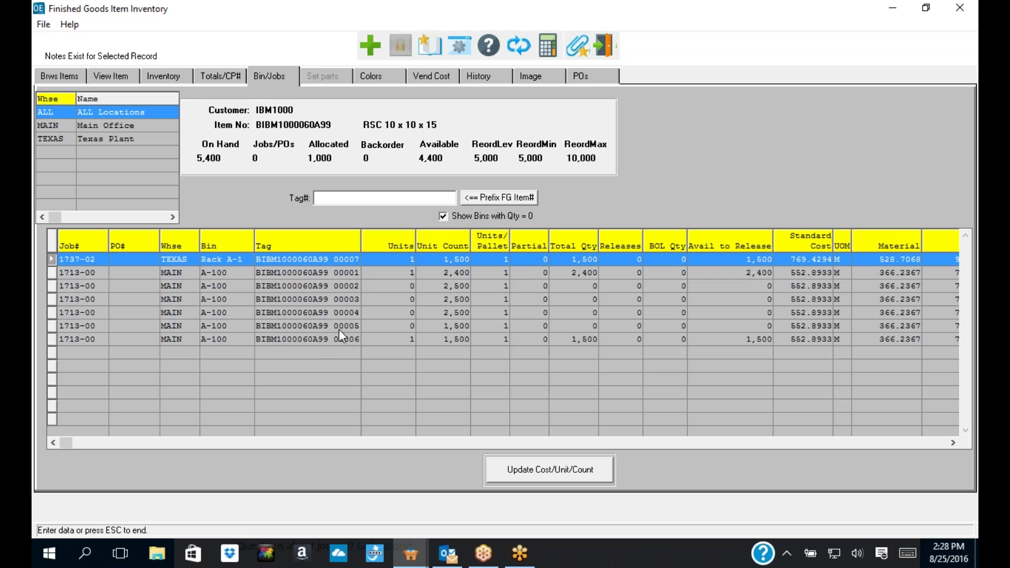
pyautogui.click(443, 217)
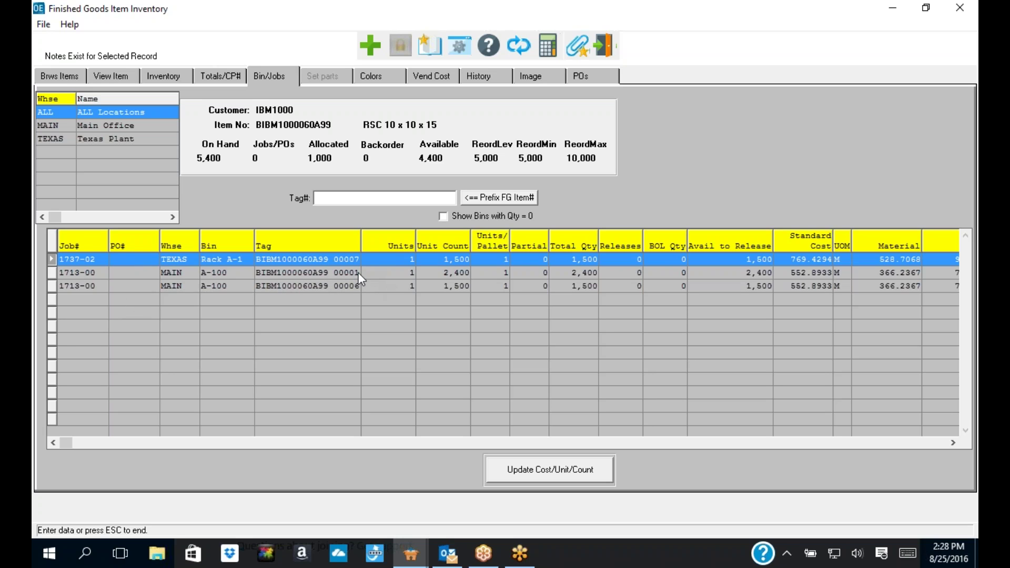
# - Review the item's inventory and general details, and inspect the tagged entries in its bin list
pyautogui.click(176, 77)
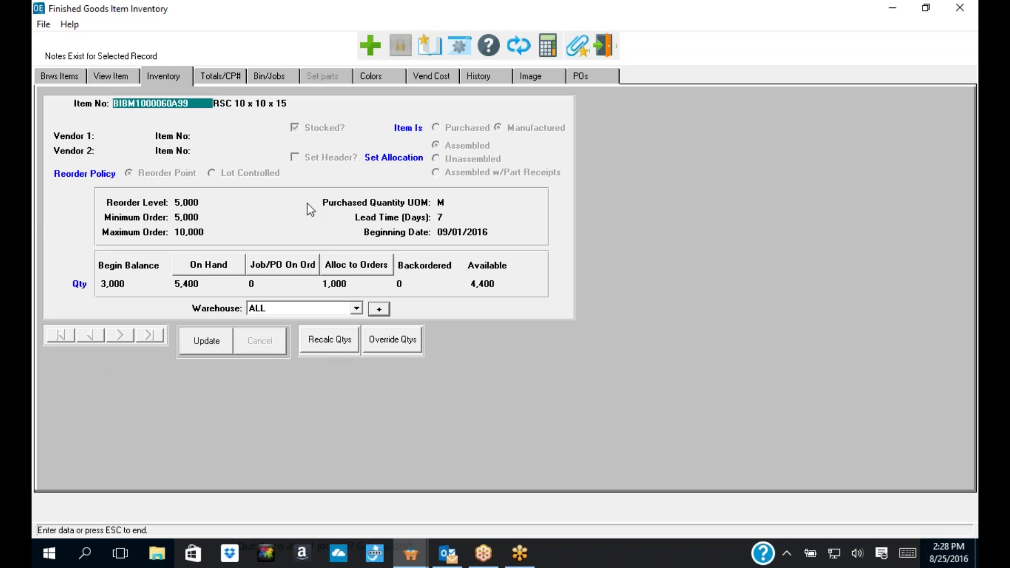
pyautogui.click(129, 78)
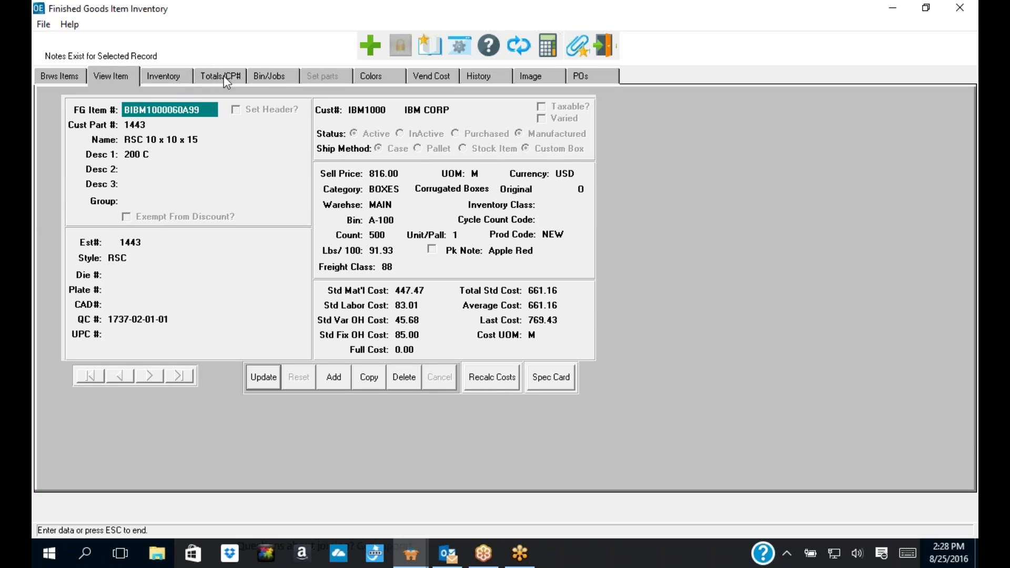
pyautogui.click(275, 75)
pyautogui.click(307, 273)
pyautogui.click(305, 285)
pyautogui.click(301, 270)
pyautogui.click(301, 263)
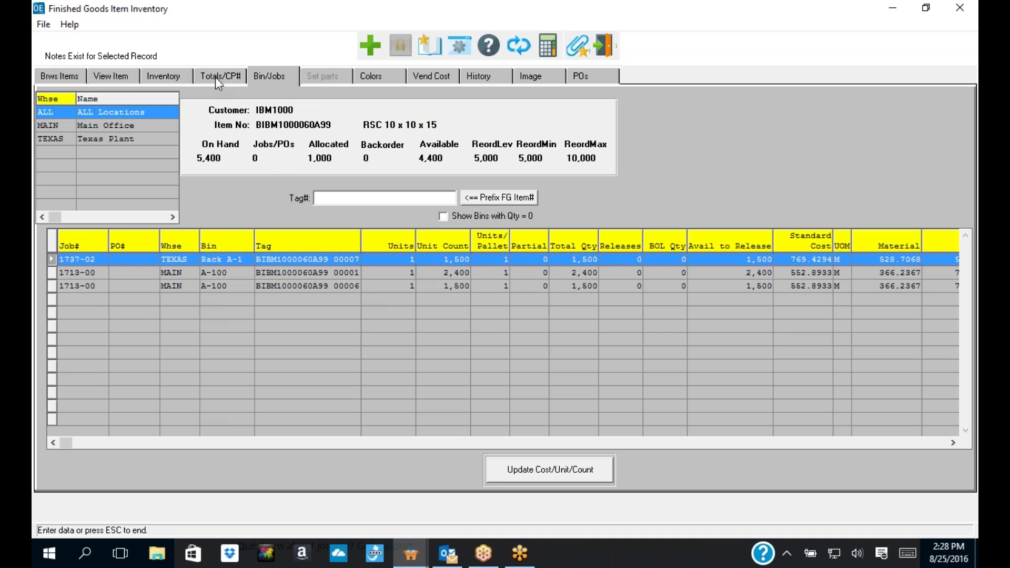
# - Open the item's quantity recalculation options, switch Delete Bins w/Zero Qty on and off, and cancel the recalculation
pyautogui.click(167, 76)
pyautogui.click(330, 341)
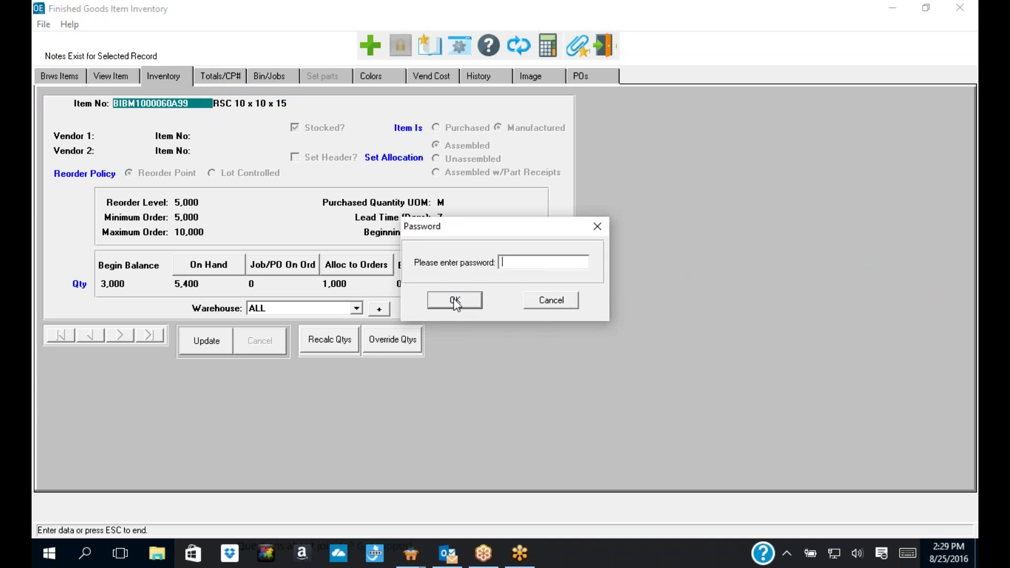
pyautogui.click(453, 299)
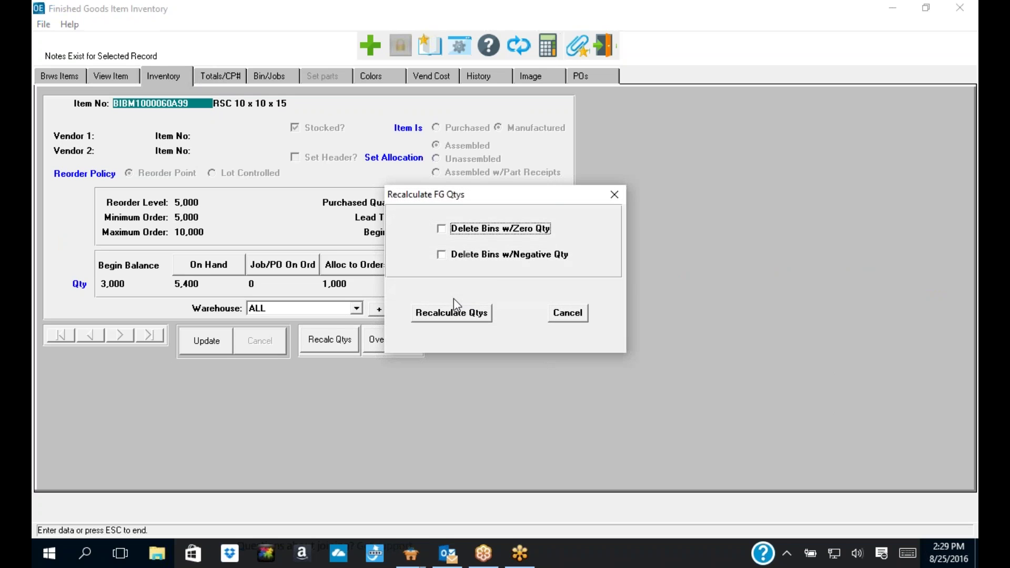
pyautogui.moveTo(522, 194); pyautogui.dragTo(238, 147)
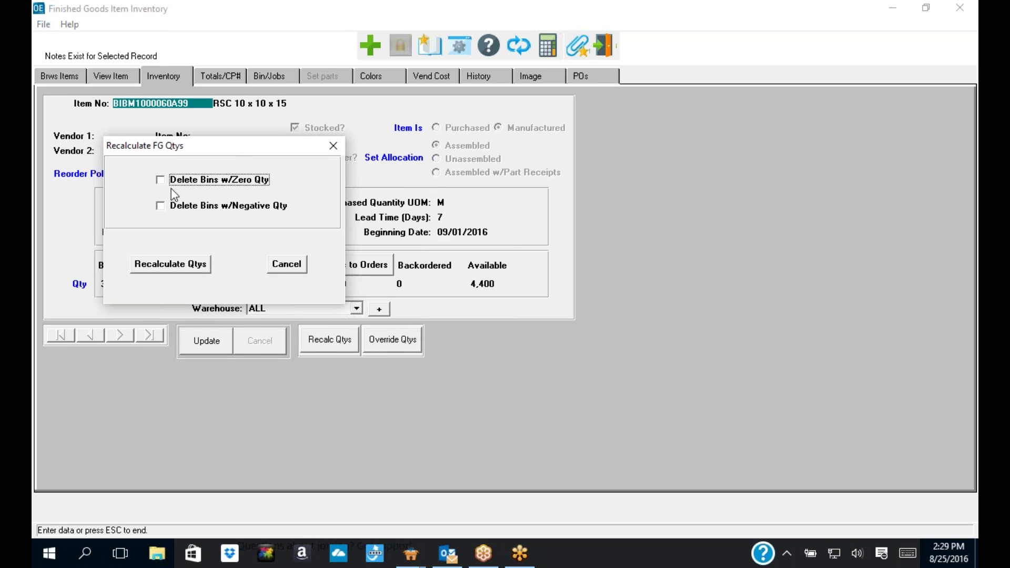
pyautogui.click(159, 179)
pyautogui.moveTo(205, 152); pyautogui.dragTo(264, 183)
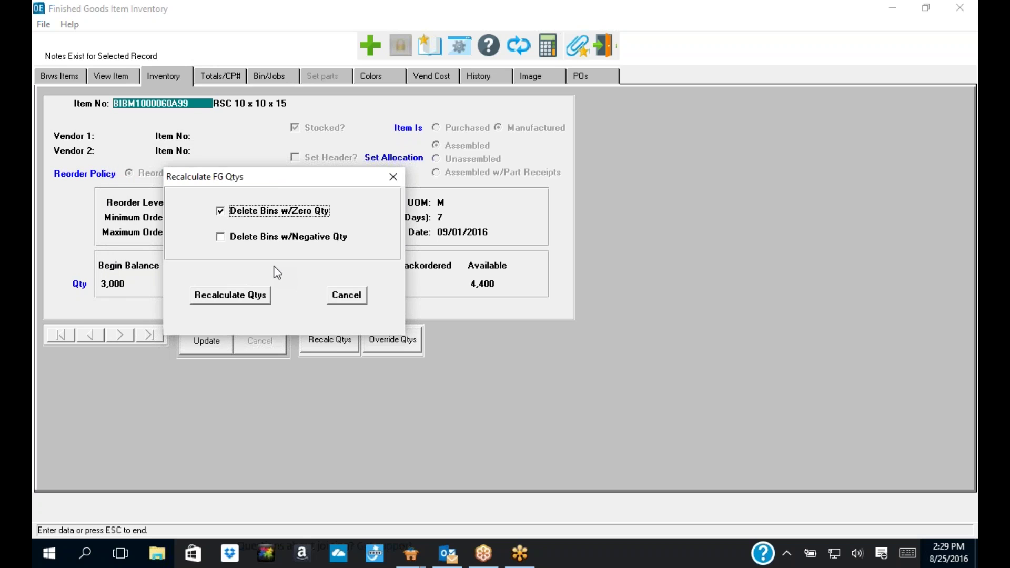
pyautogui.click(221, 213)
pyautogui.moveTo(317, 176); pyautogui.dragTo(326, 153)
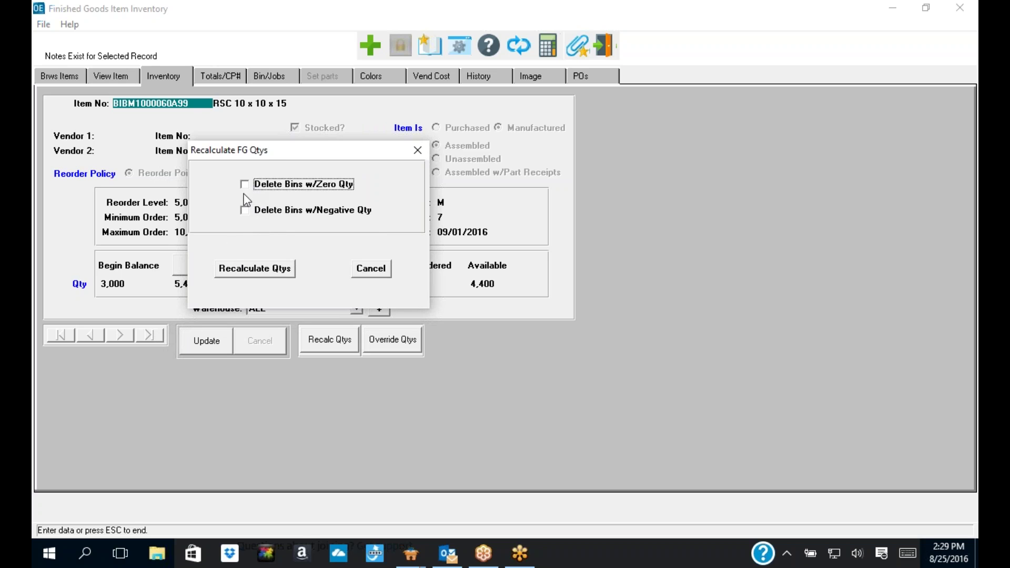
pyautogui.click(348, 269)
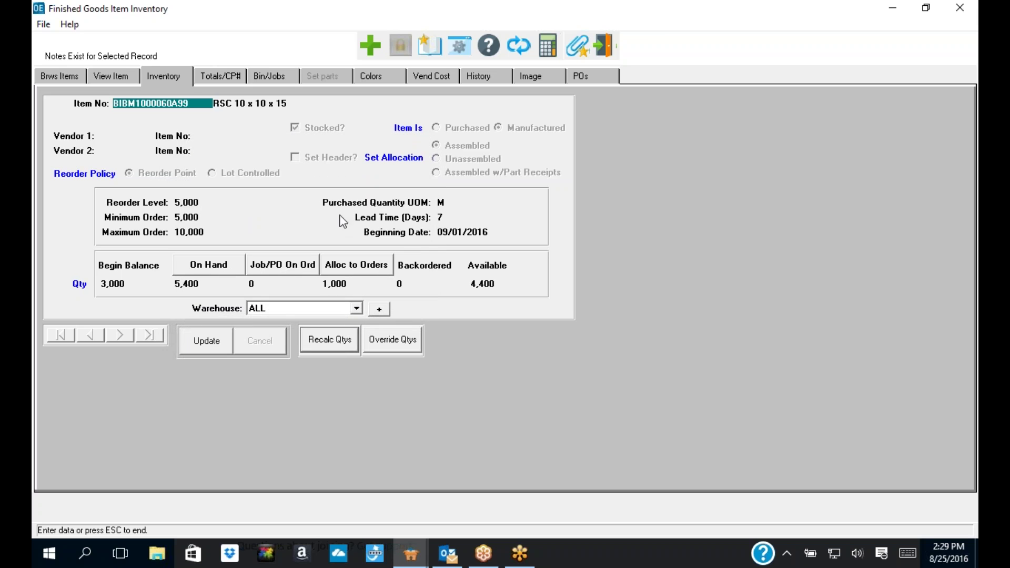
# - Check the item's bin list with the zero-quantity bins shown and hidden, and view the item's colors
pyautogui.click(274, 74)
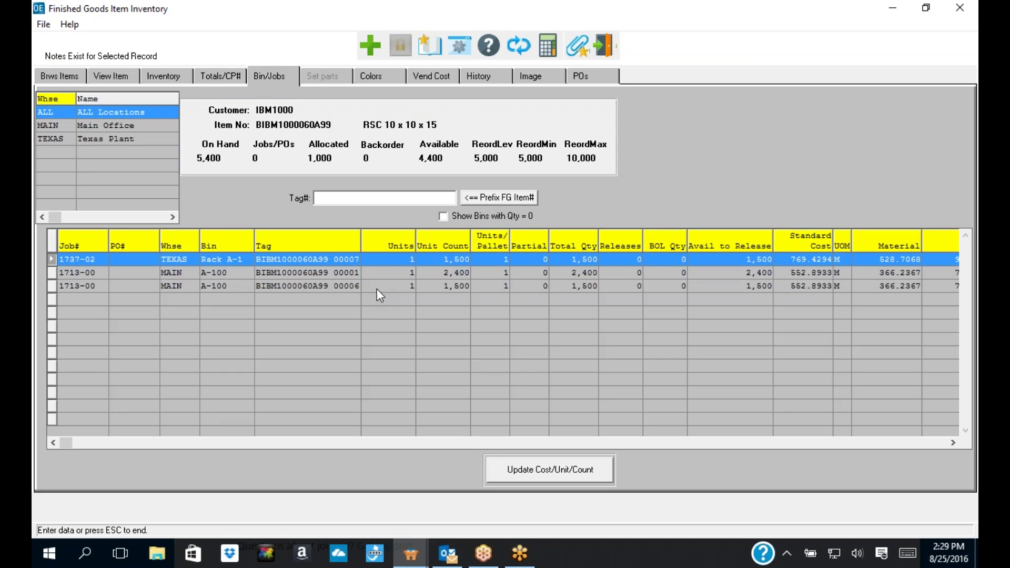
pyautogui.click(445, 216)
pyautogui.click(444, 216)
pyautogui.click(379, 76)
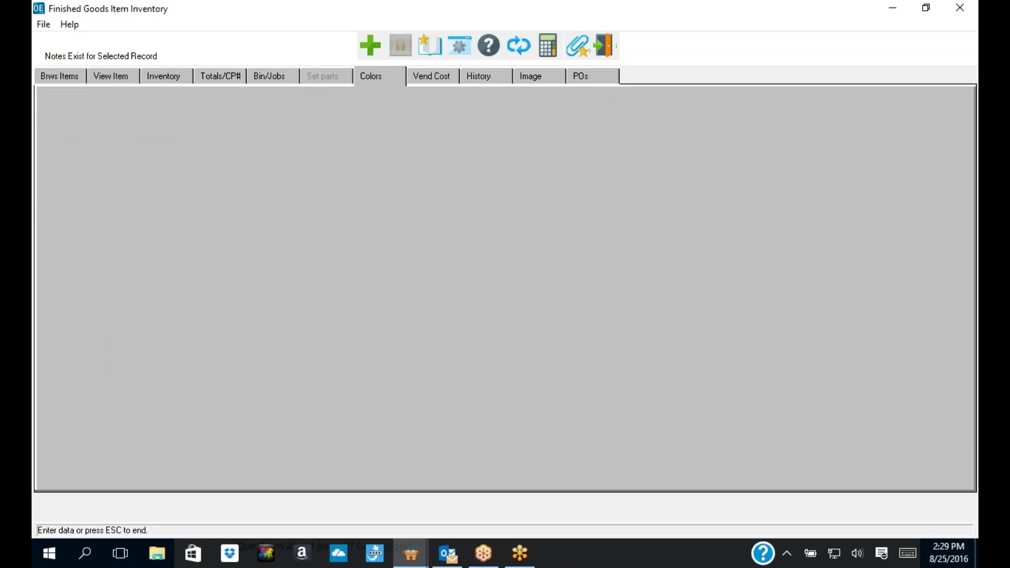
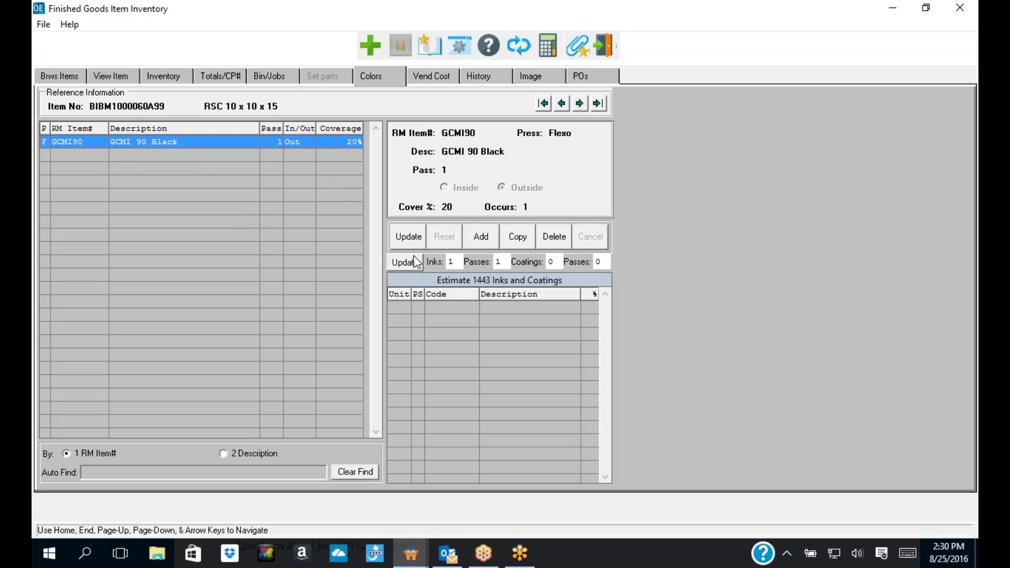
# - Update the item's totals by importing the estimate info for BIBM1000060A99 only, and save the record
pyautogui.click(220, 78)
pyautogui.click(232, 368)
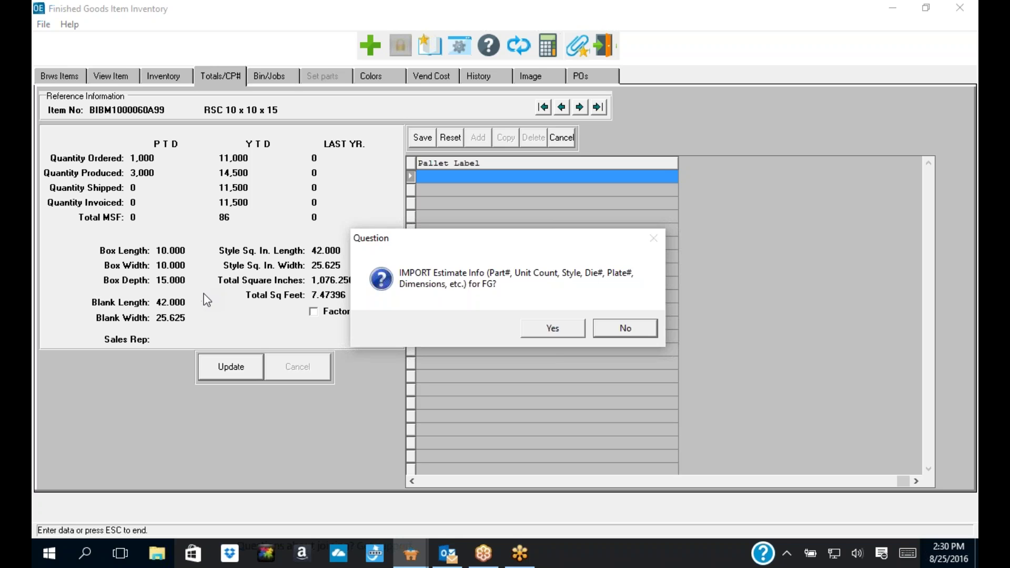
pyautogui.moveTo(441, 246); pyautogui.dragTo(469, 207)
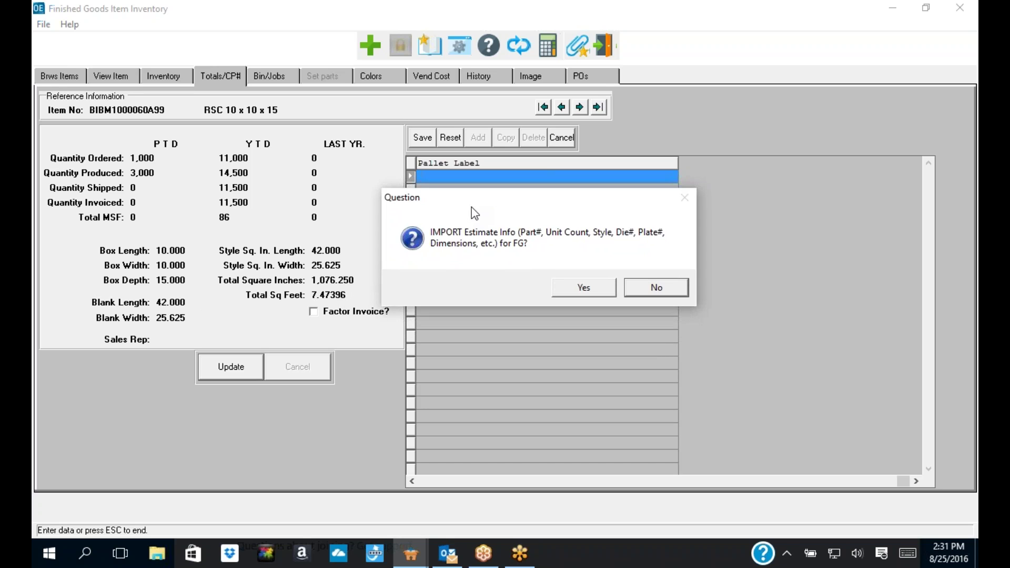
pyautogui.click(584, 294)
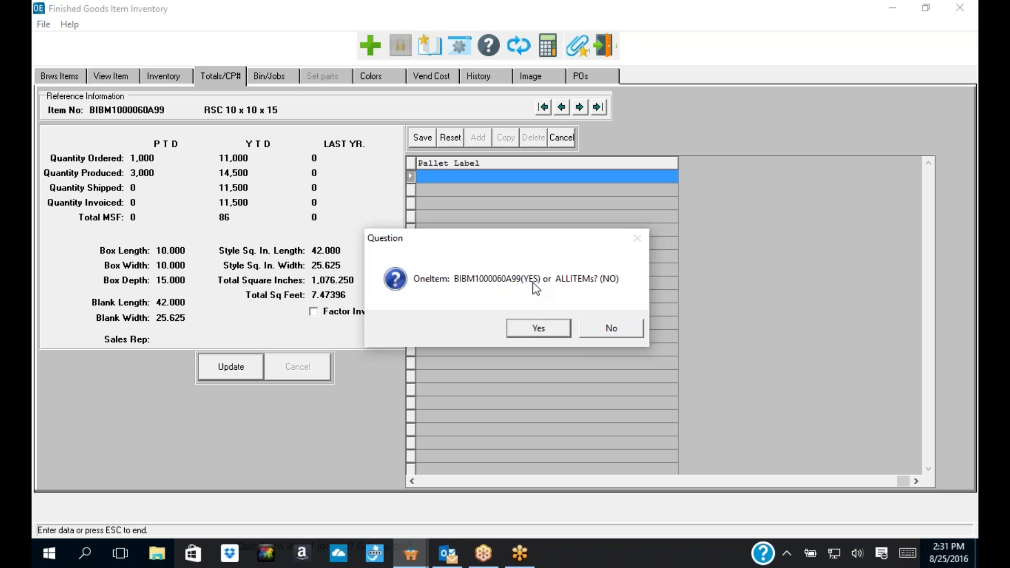
pyautogui.click(532, 332)
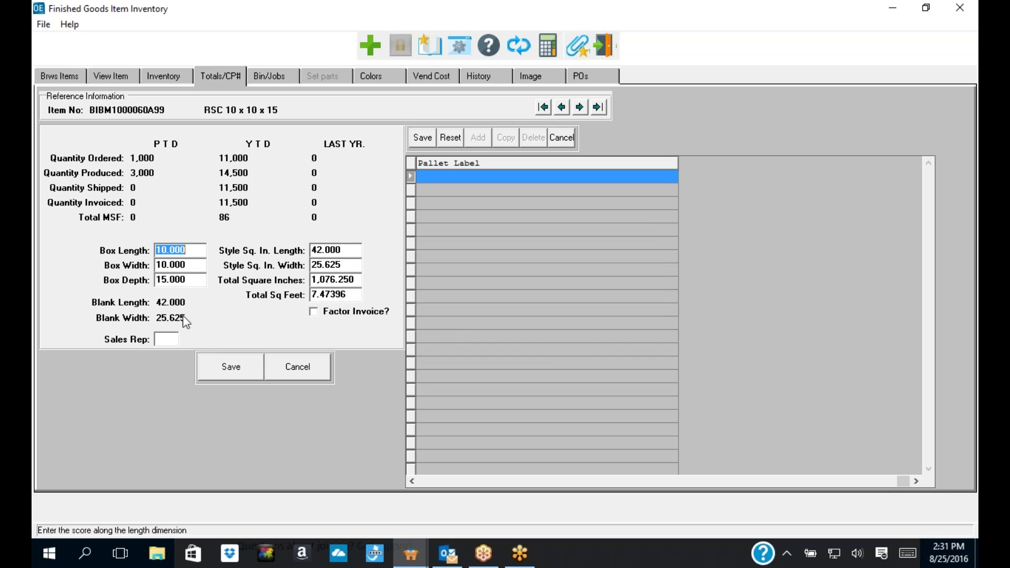
pyautogui.click(230, 367)
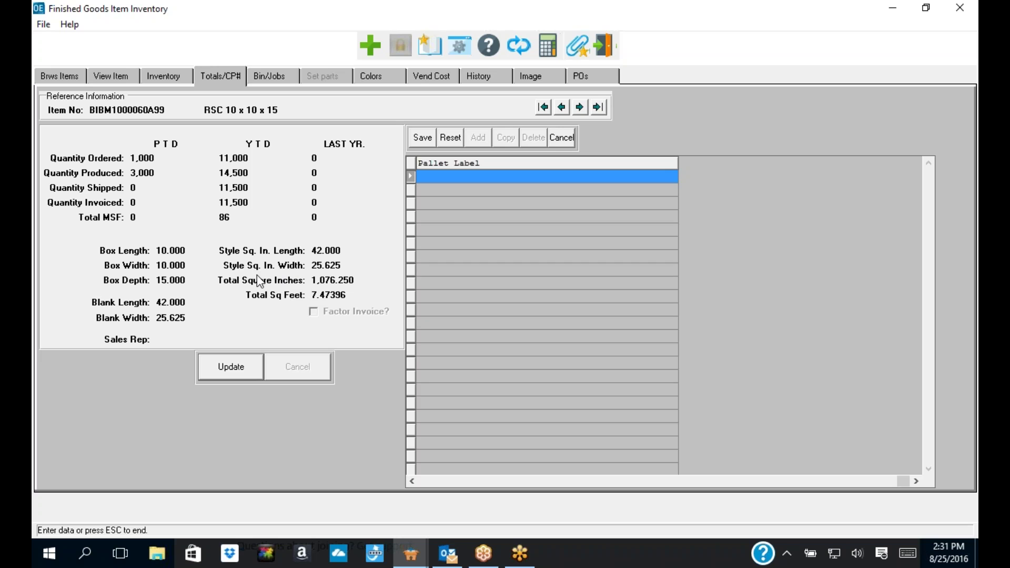
# - Examine the INTERN vendor cost matrix and its minimum and maximum sheet width fields in edit mode, cancelling the update
pyautogui.click(435, 76)
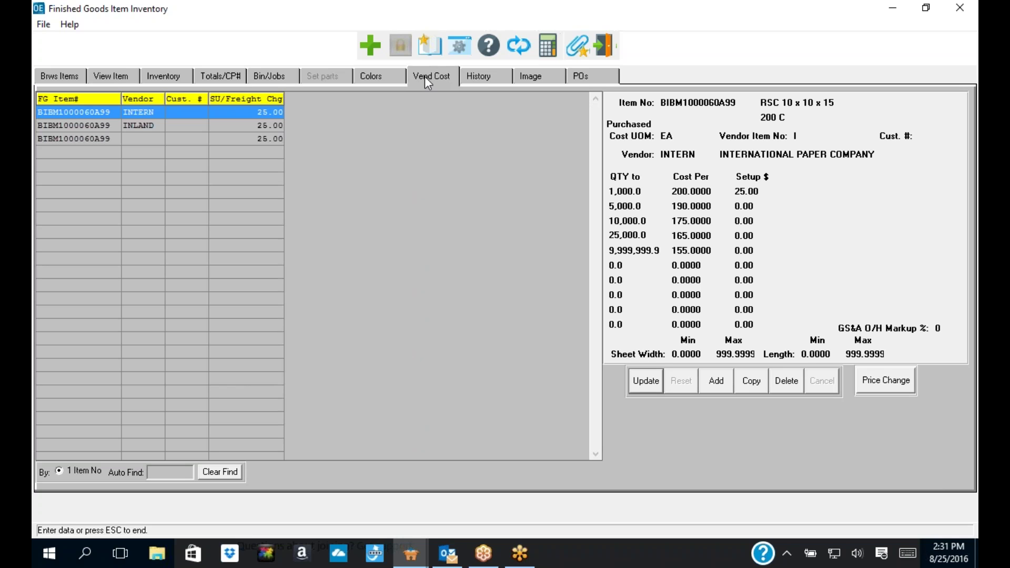
pyautogui.click(646, 381)
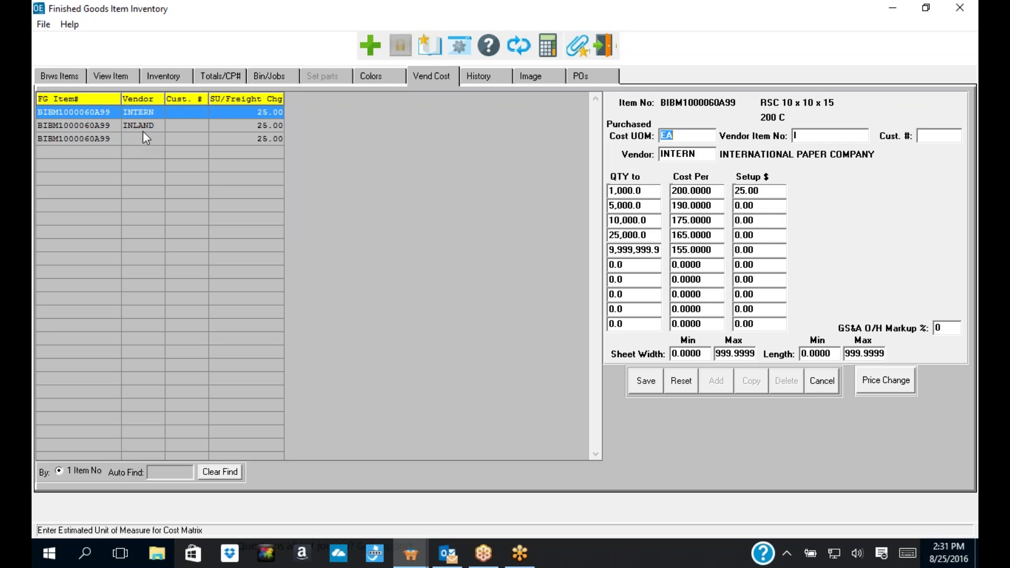
pyautogui.click(127, 128)
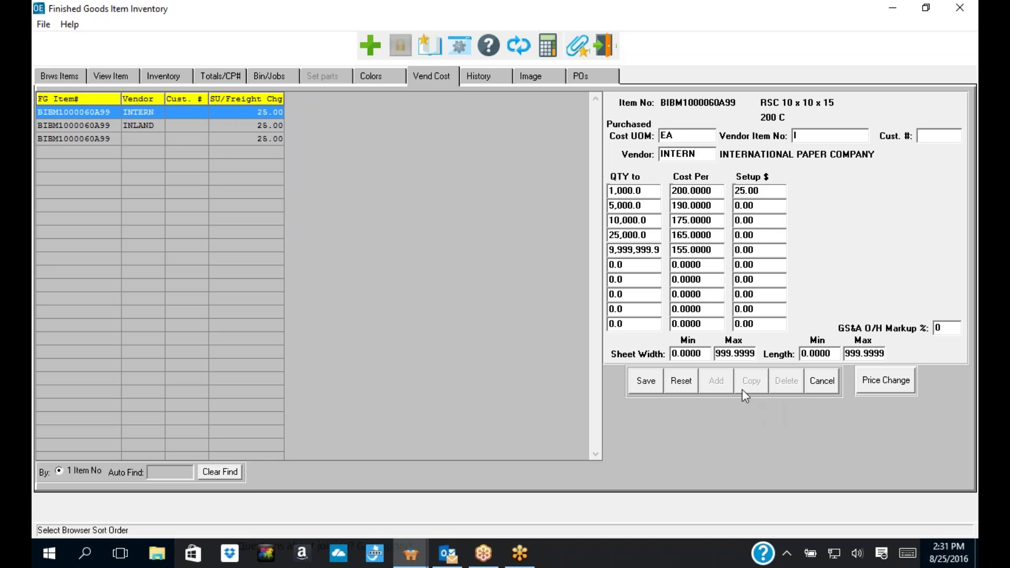
pyautogui.click(870, 386)
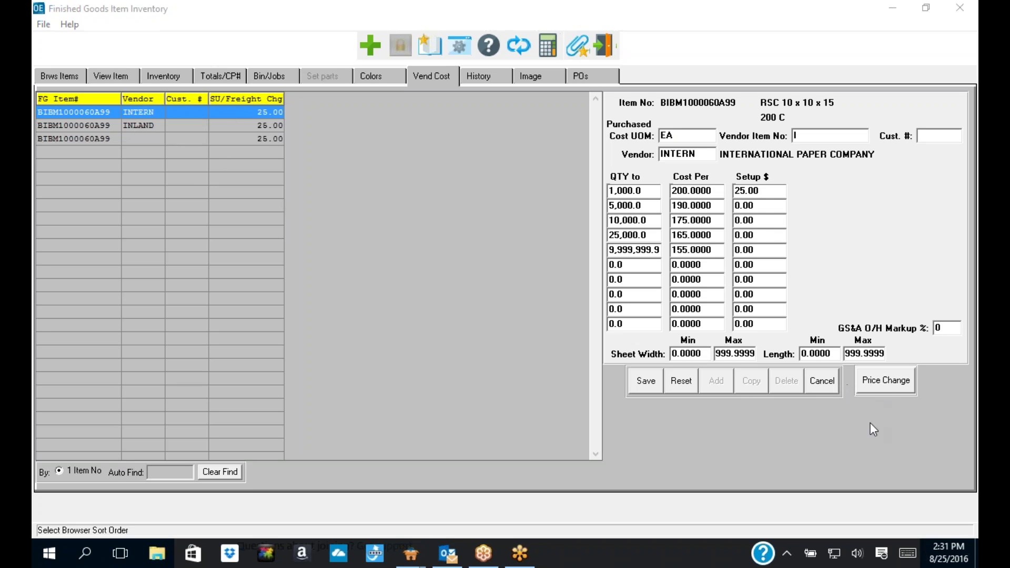
pyautogui.click(705, 353)
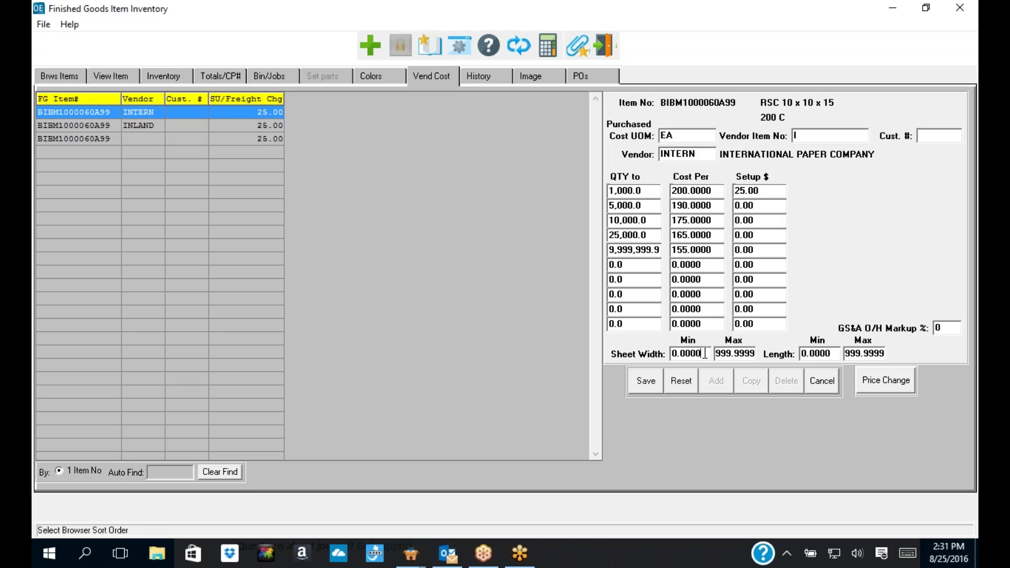
pyautogui.click(705, 353)
pyautogui.moveTo(723, 353); pyautogui.dragTo(757, 353)
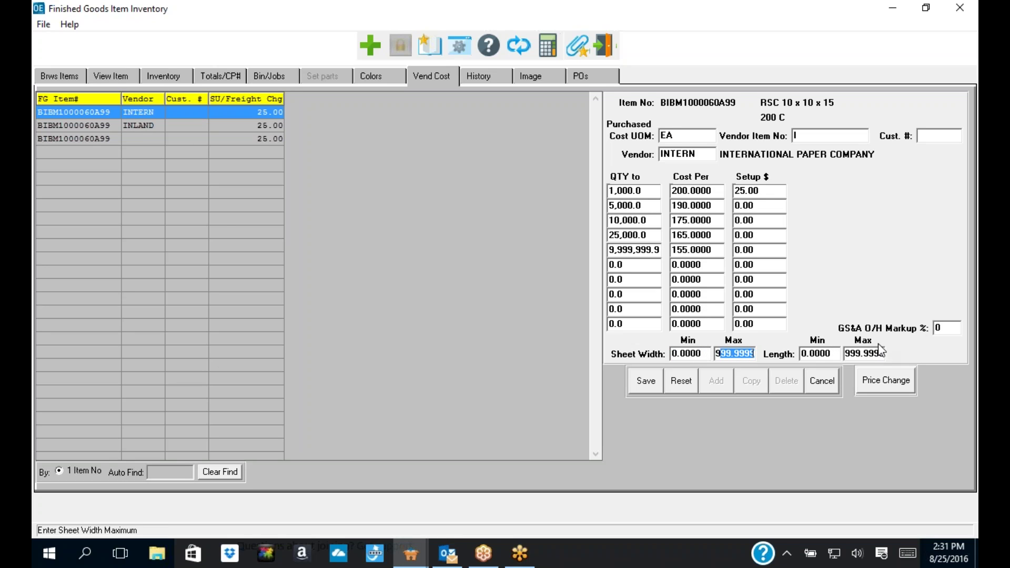
pyautogui.click(821, 381)
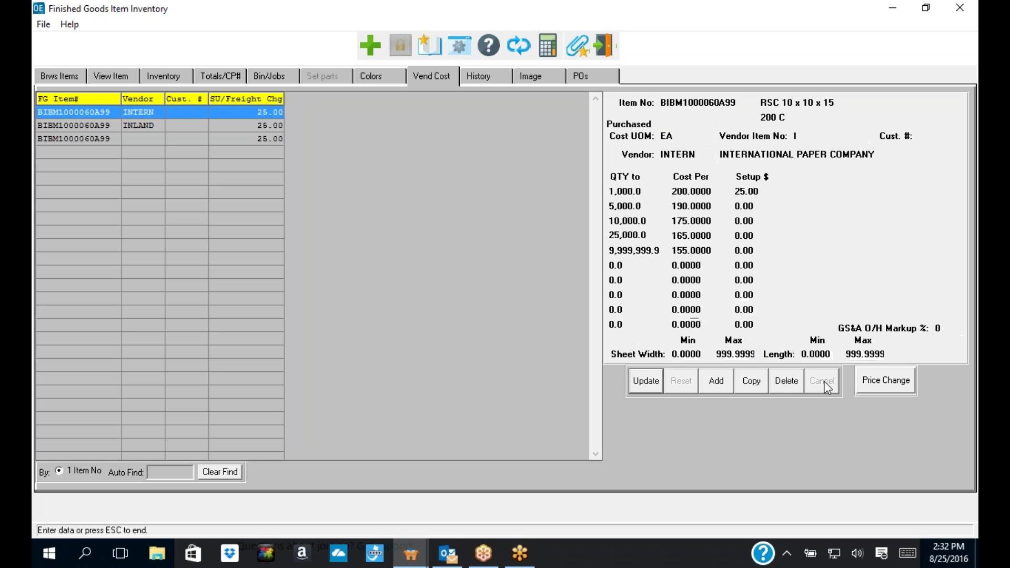
# - Review the item's transaction history, bins, inventory and general details
pyautogui.click(480, 77)
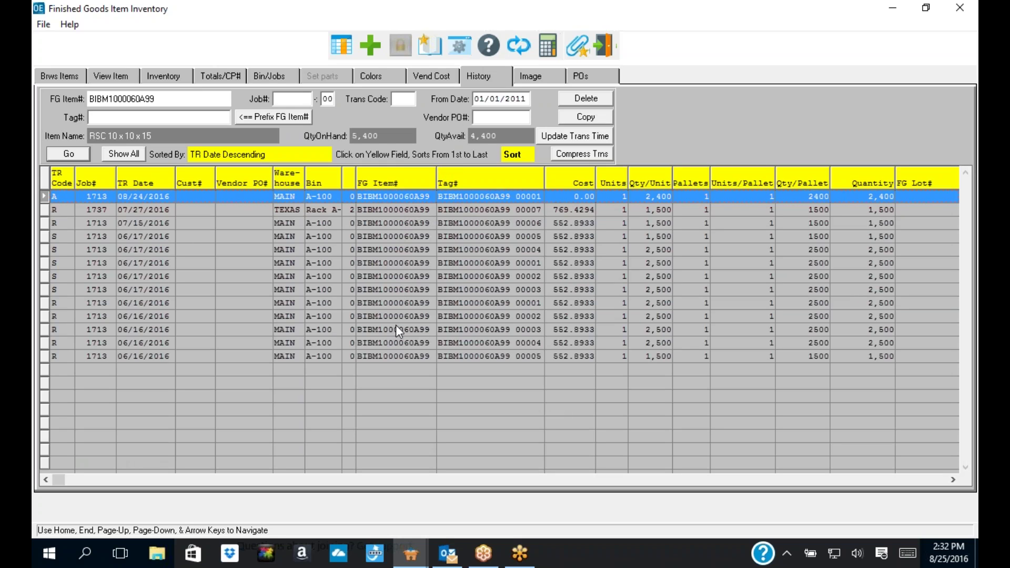
pyautogui.click(288, 78)
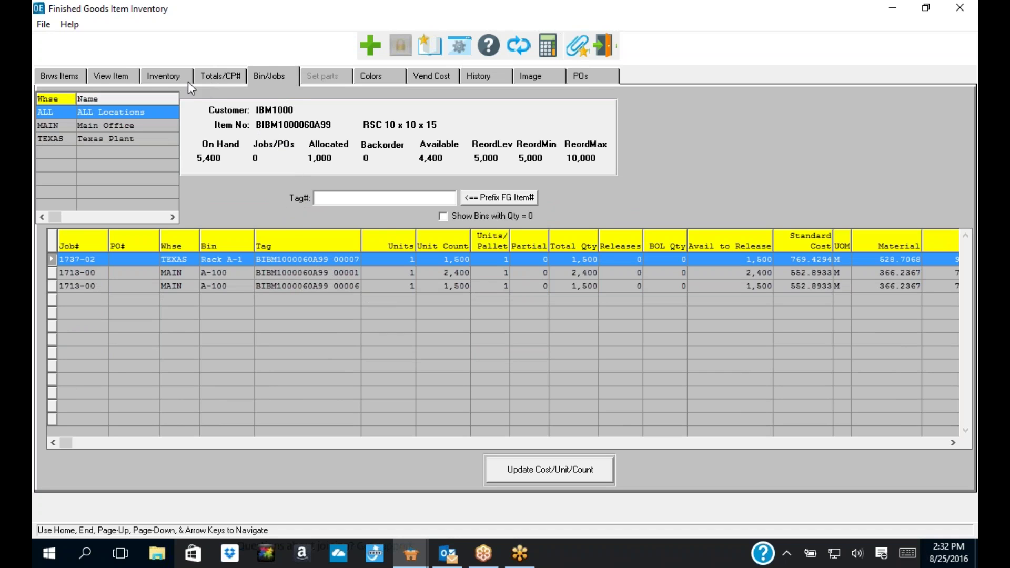
pyautogui.click(158, 77)
pyautogui.click(125, 78)
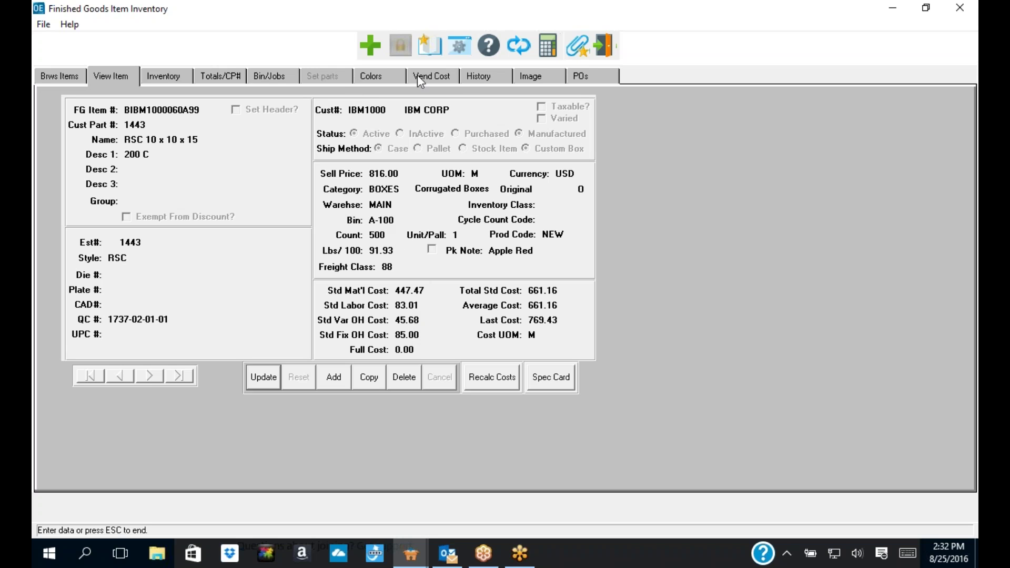
# - Switch the item's transaction history to column Move mode and place the Vendor PO# and Cust# columns between Qty/Pallet and Quantity
pyautogui.click(486, 74)
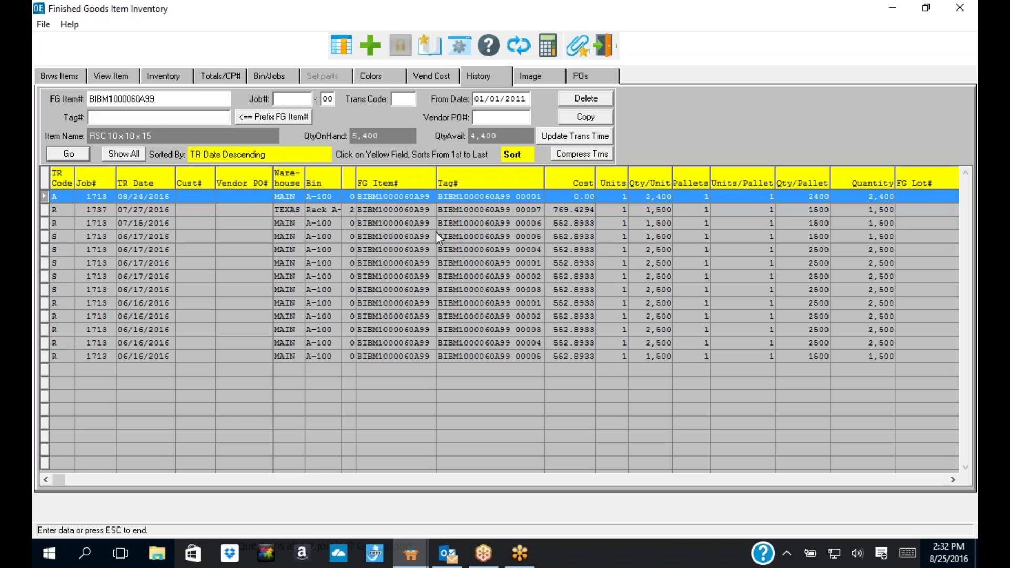
pyautogui.click(343, 44)
pyautogui.click(240, 180)
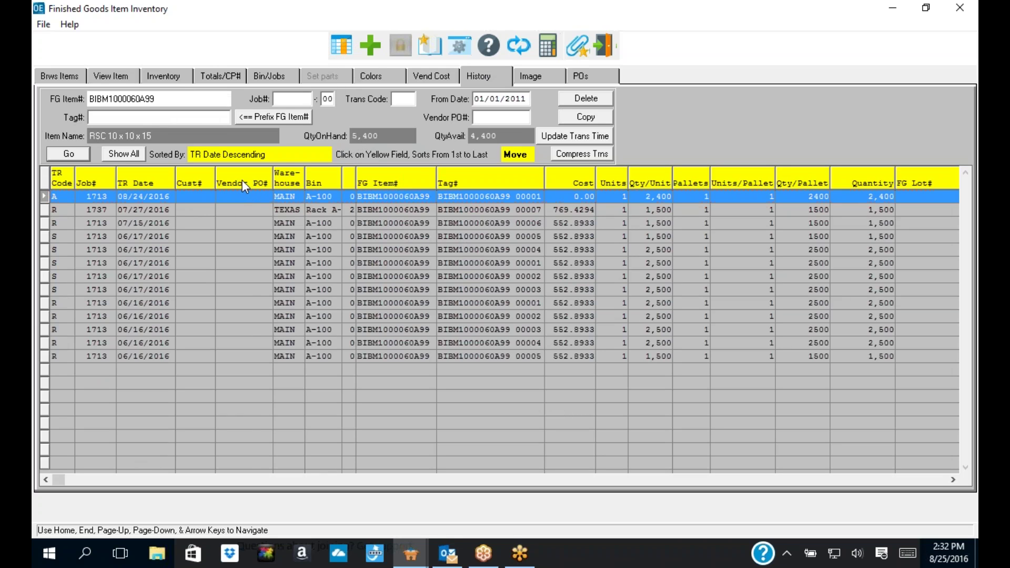
pyautogui.moveTo(586, 182); pyautogui.dragTo(823, 180)
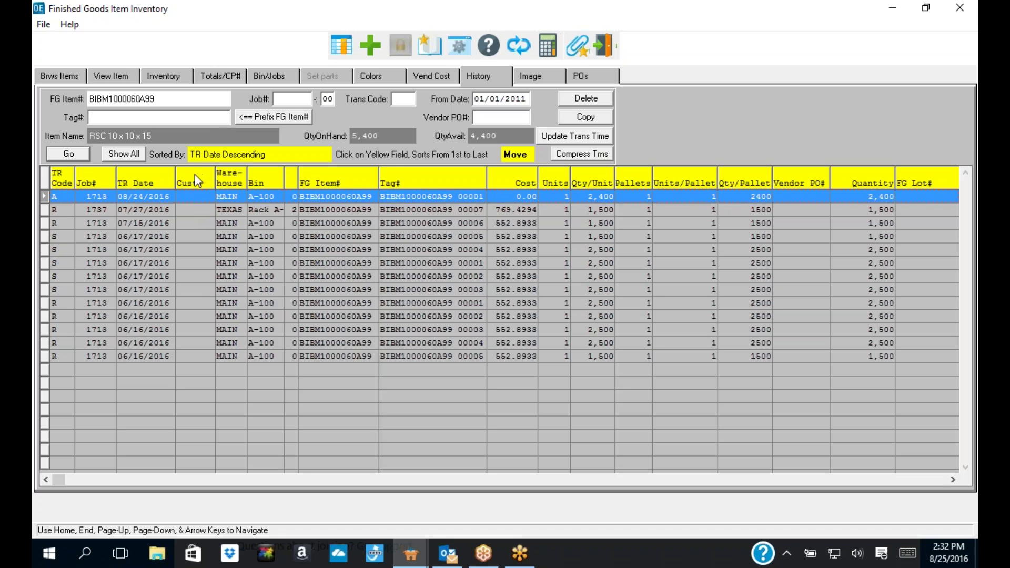
pyautogui.moveTo(822, 190); pyautogui.dragTo(821, 191)
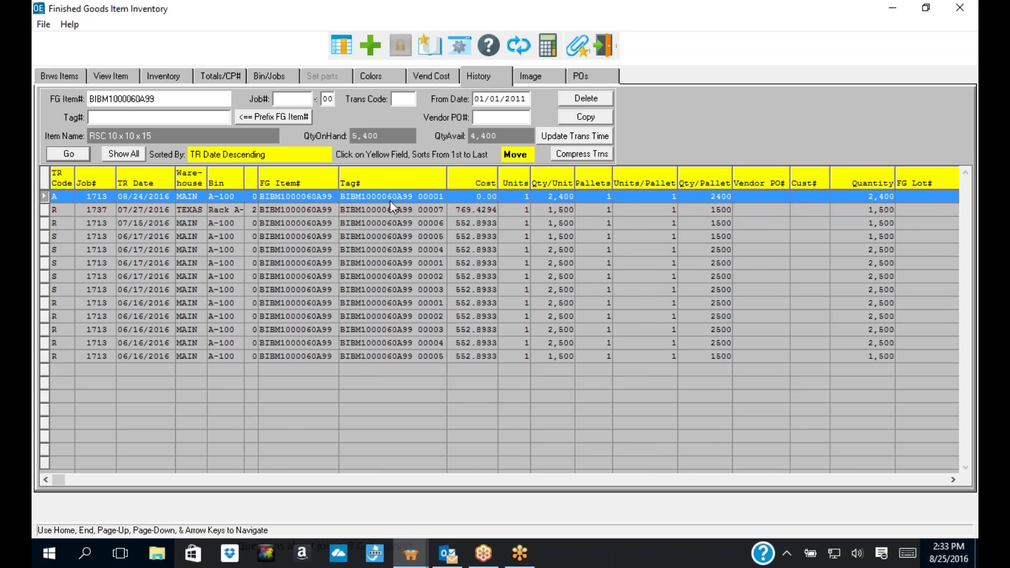
# - Go through the TR Date entries of the item's transaction history, from the 08/24/2016 transaction down to the last row
pyautogui.click(139, 195)
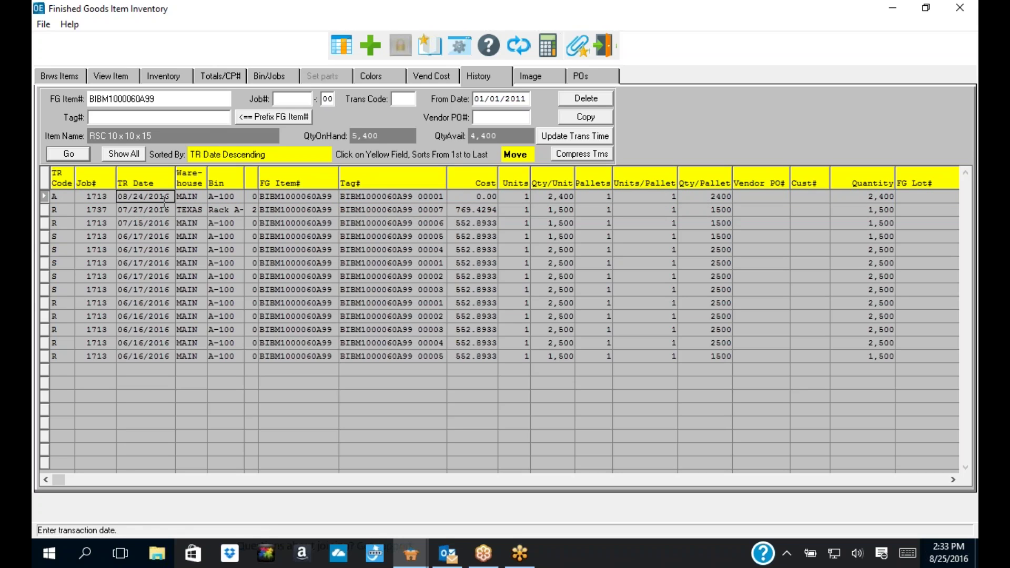
pyautogui.press('Down')
pyautogui.press('Down')
pyautogui.press('Down')
pyautogui.press('Down')
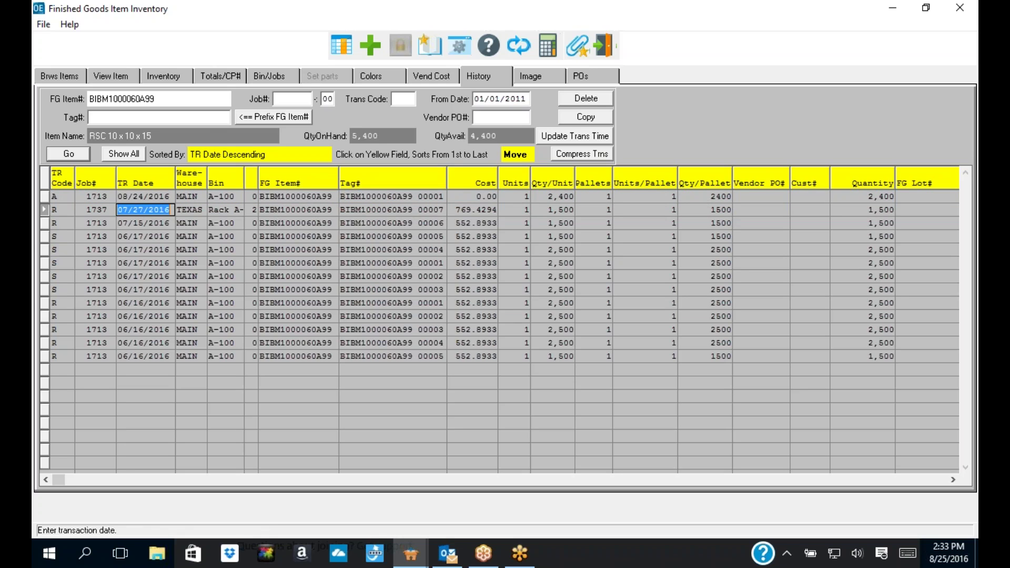
pyautogui.press('Down')
pyautogui.press('Down')
pyautogui.press('Down')
pyautogui.press('Down')
pyautogui.press('Down')
pyautogui.press('Down')
pyautogui.press('Down')
pyautogui.press('Down')
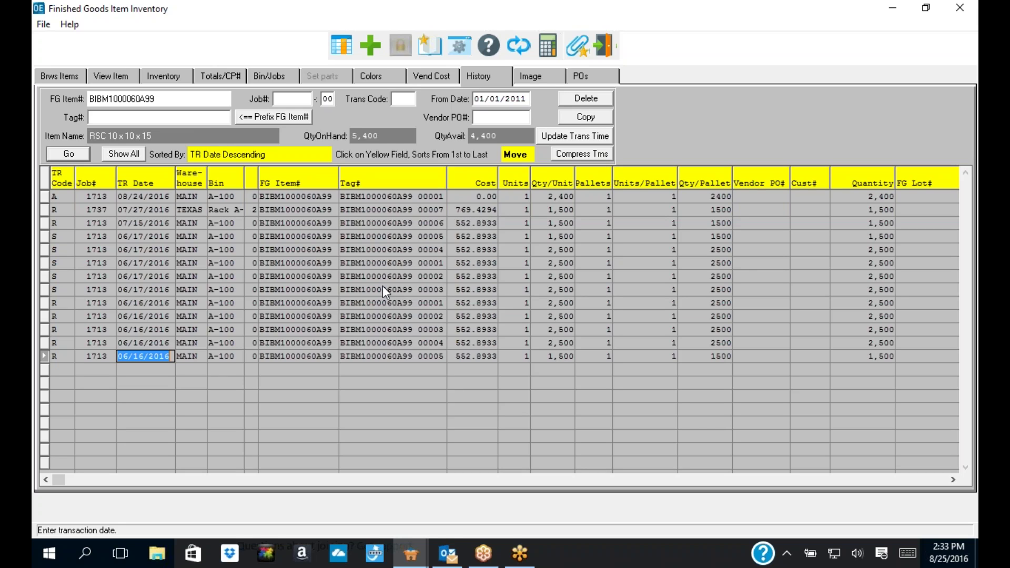
# - Leave the transaction date cell, review the item's inventory quantities and reorder settings, and return to its transaction history
pyautogui.press('Escape')
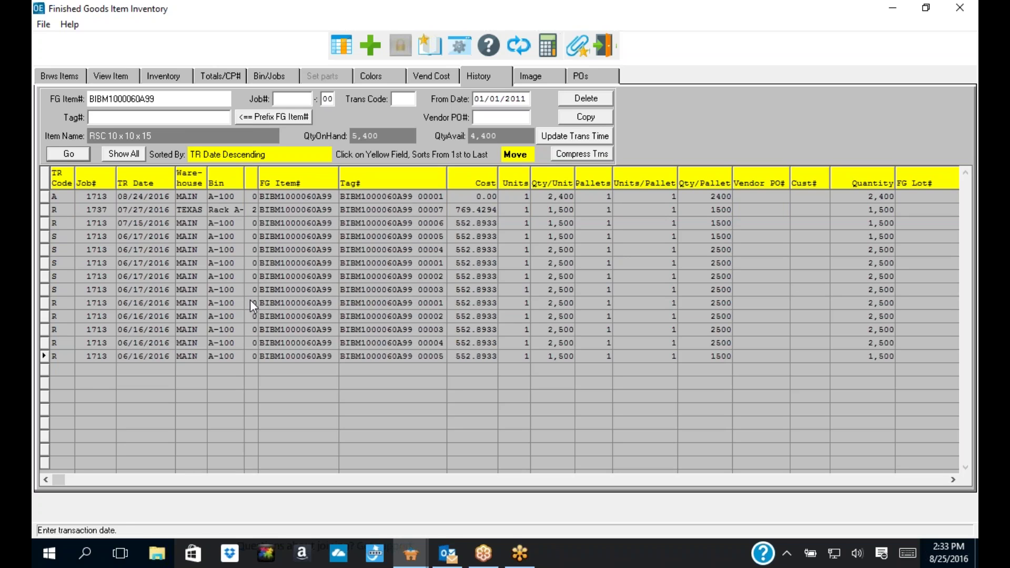
pyautogui.click(181, 75)
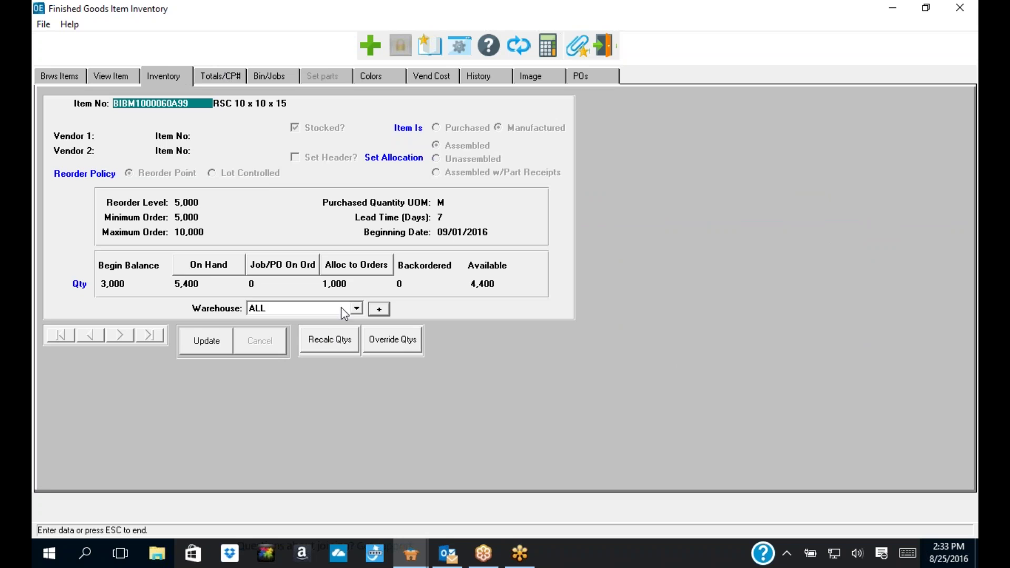
pyautogui.click(487, 77)
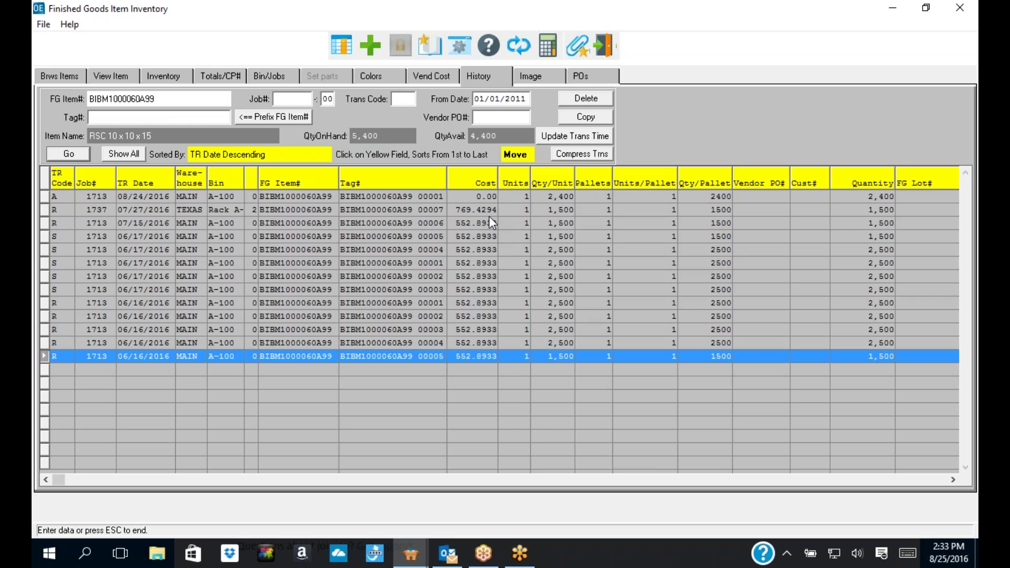
# - Set the cost of the 08/24/2016 adjustment transaction for tag 00001 to 552.8933
pyautogui.click(485, 198)
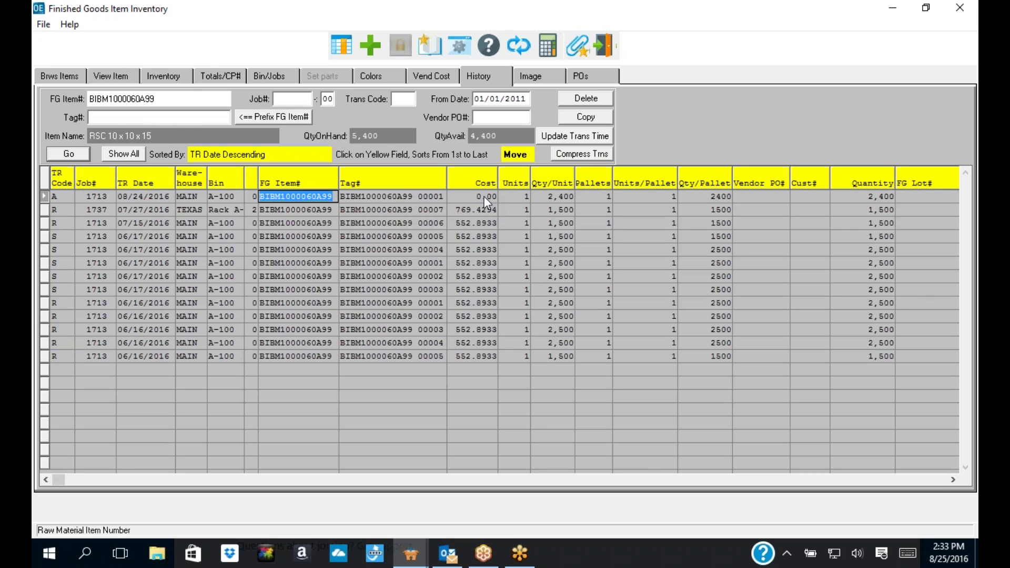
pyautogui.press('Tab')
pyautogui.press('Tab')
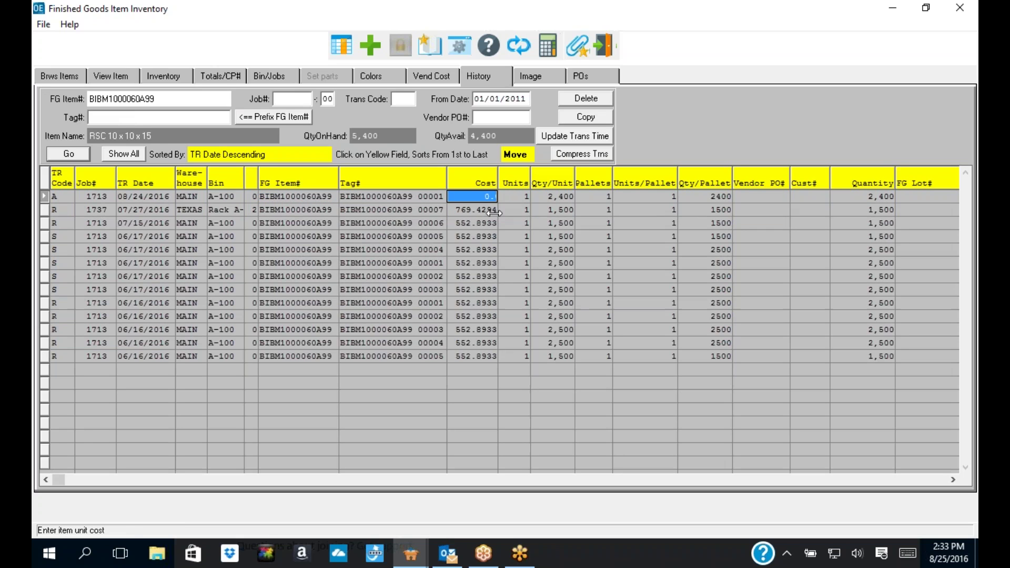
pyautogui.write('552.')
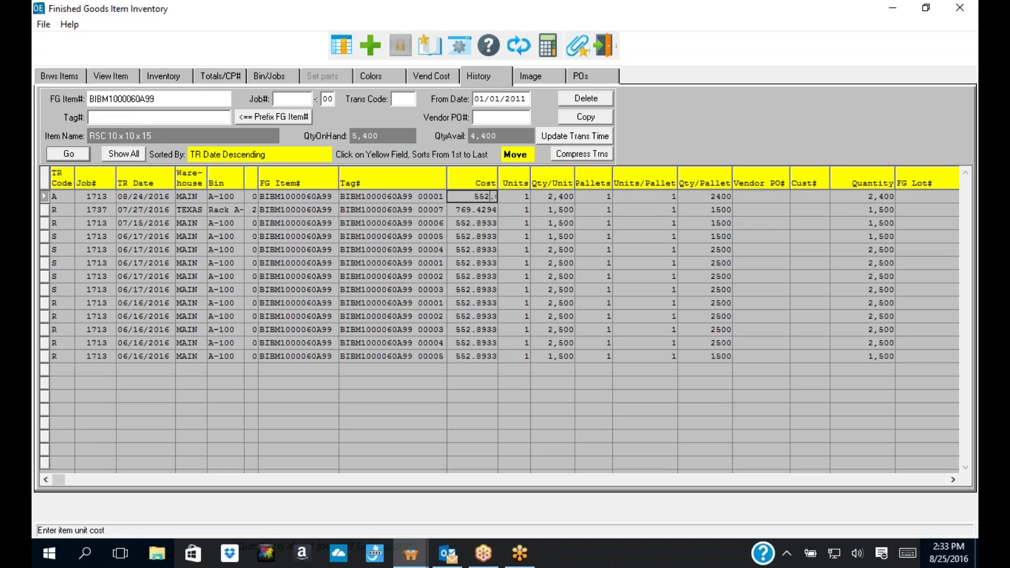
pyautogui.write('8933')
pyautogui.press('Return')
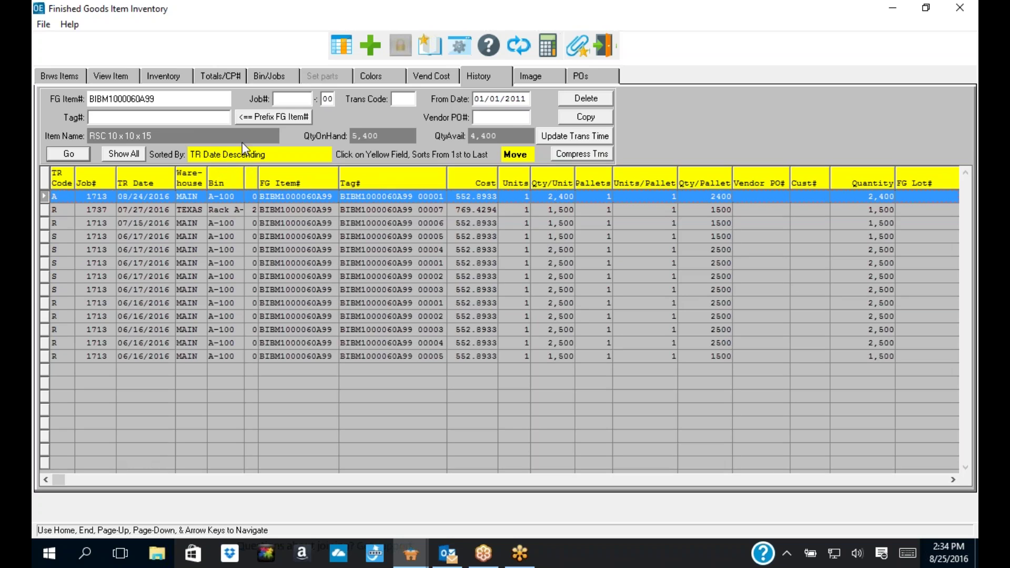
# - Check the item's image file and purchase orders, and close the finished goods item inventory
pyautogui.click(540, 78)
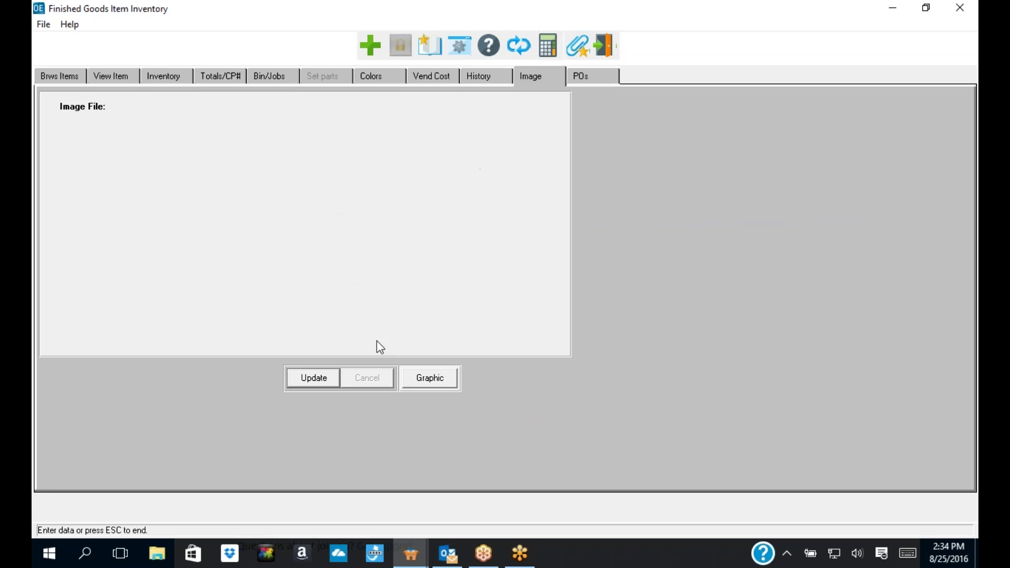
pyautogui.click(431, 380)
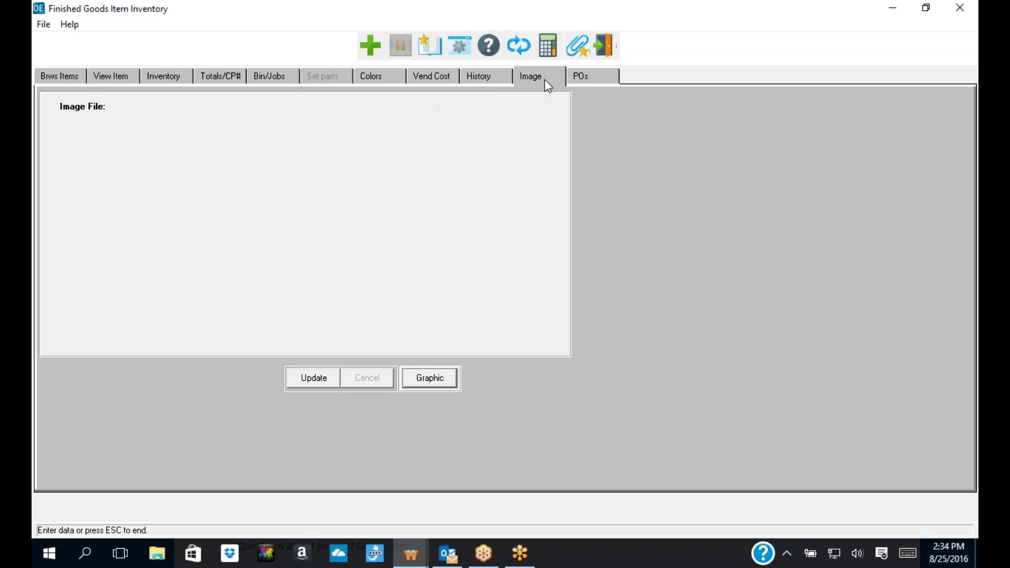
pyautogui.click(587, 76)
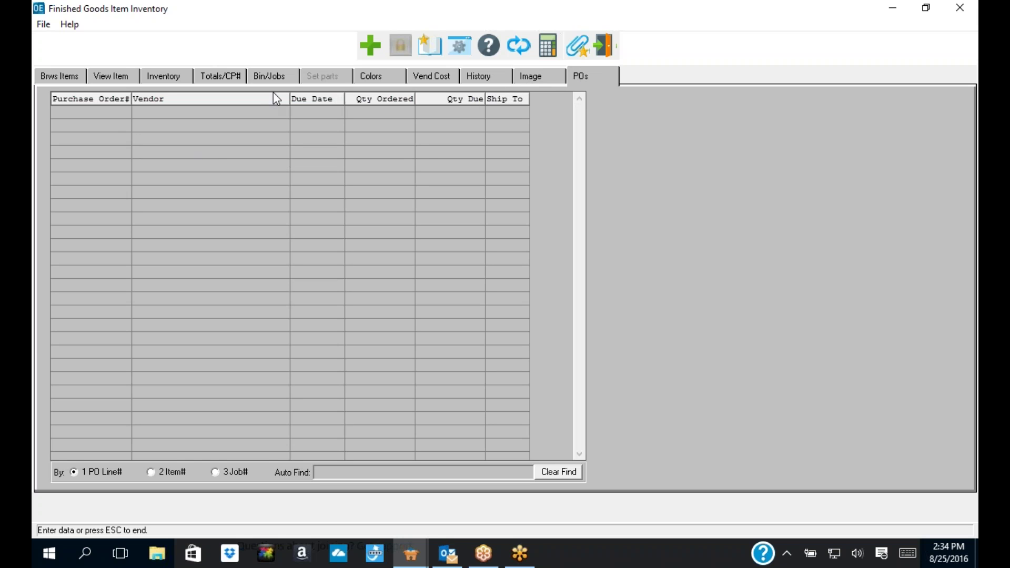
pyautogui.click(601, 50)
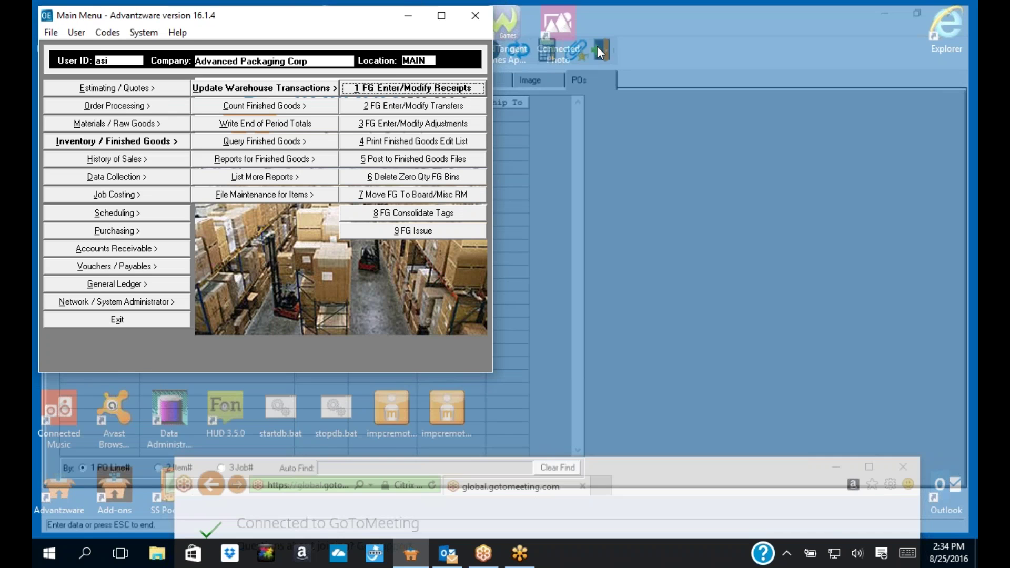
pyautogui.click(484, 327)
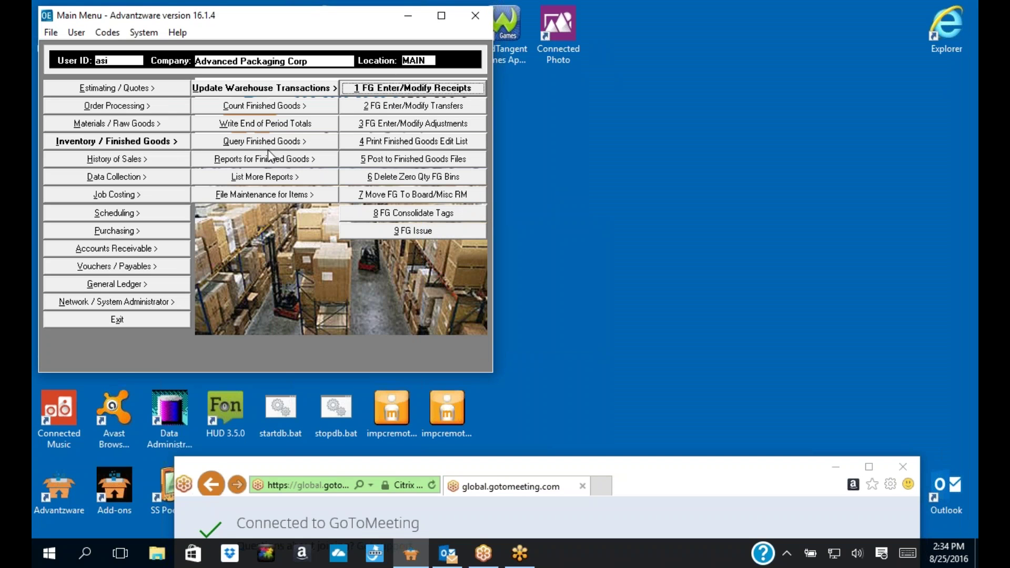
# - Open the finished goods receipts, review the set parts received for Assmb Part 8x6x4, and close the receipts
pyautogui.click(384, 89)
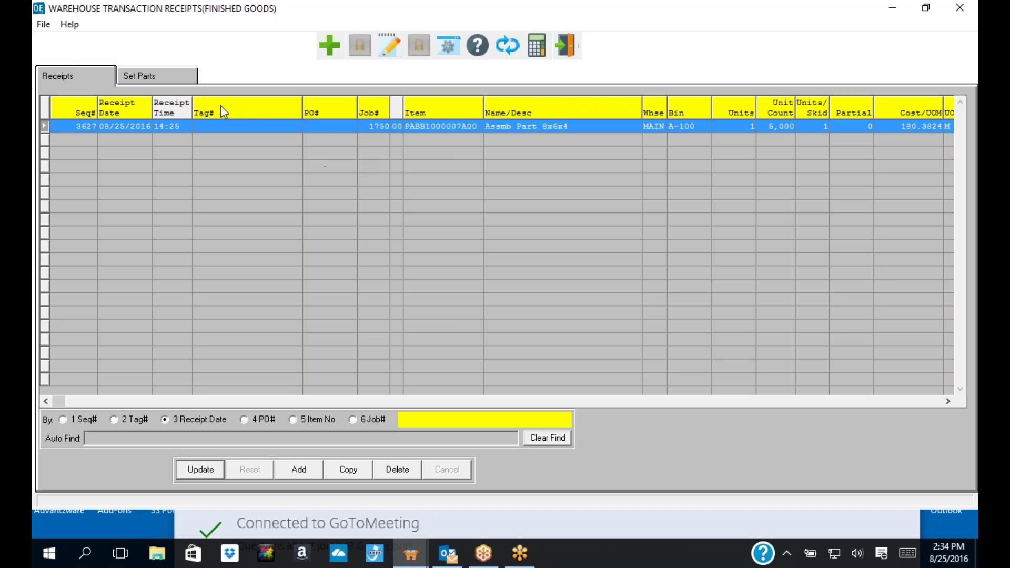
pyautogui.click(155, 78)
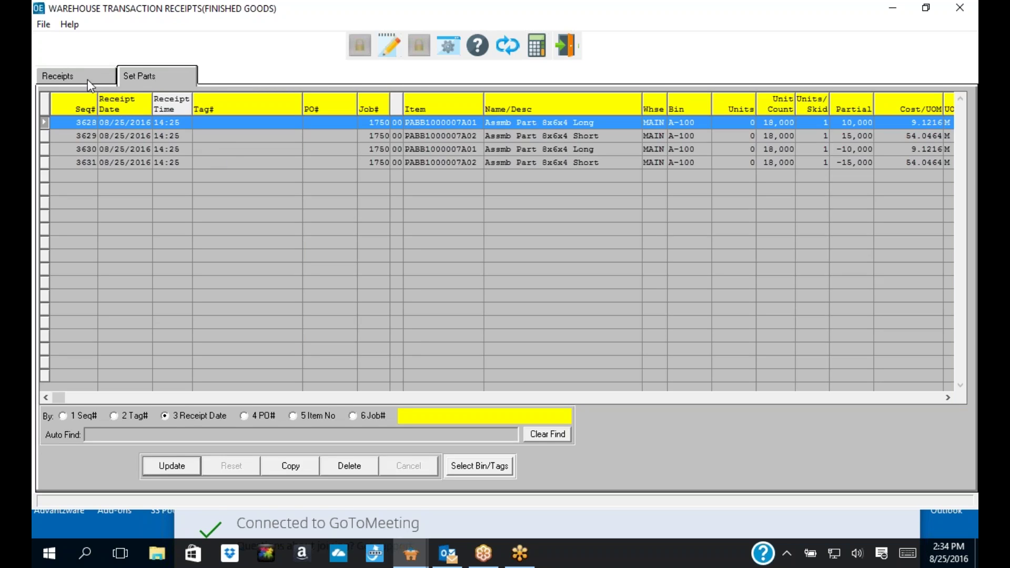
pyautogui.click(88, 79)
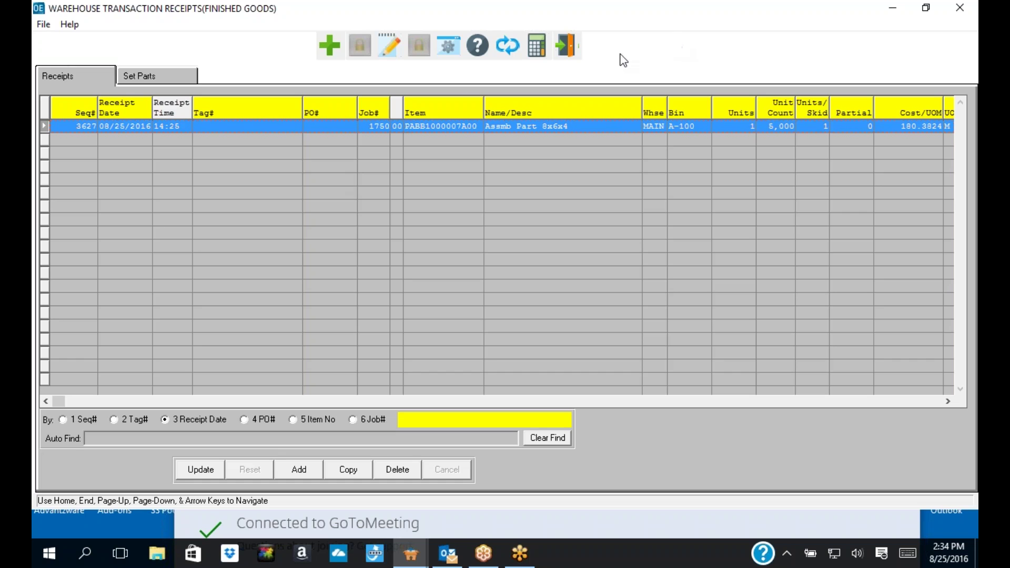
pyautogui.click(564, 53)
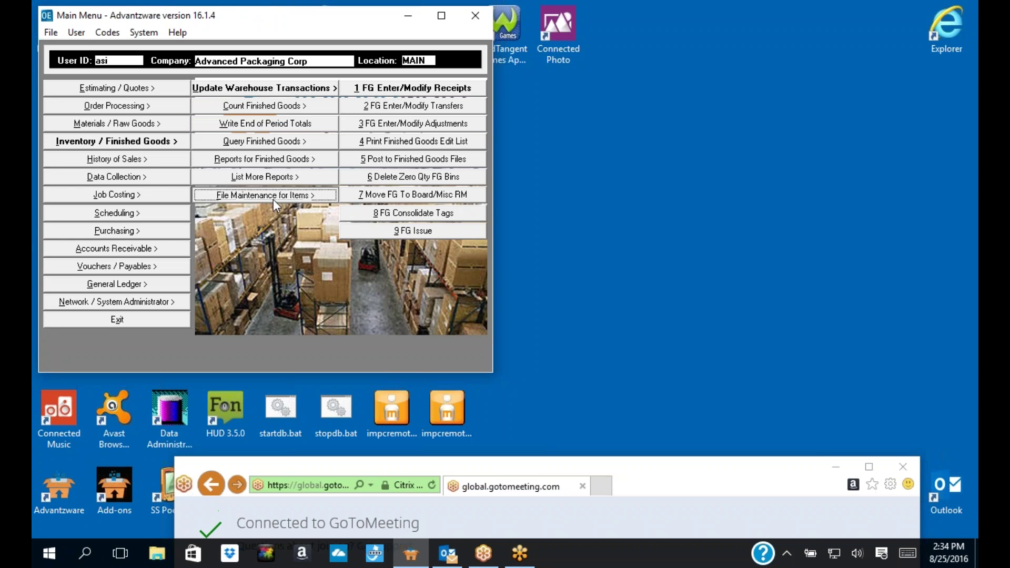
# - Open the finished goods item inventory from the item file maintenance functions
pyautogui.click(273, 199)
pyautogui.click(401, 90)
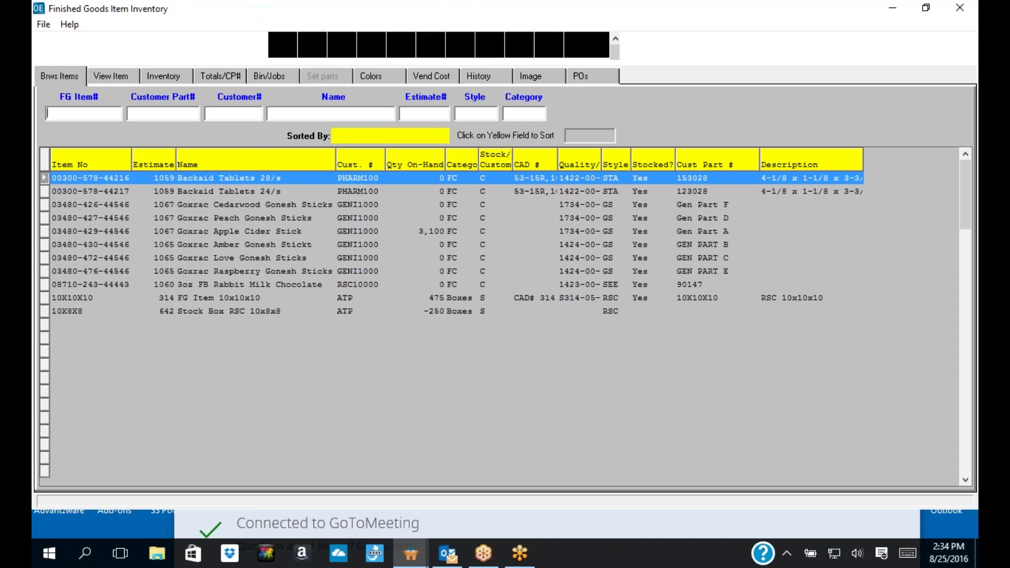
pyautogui.click(136, 76)
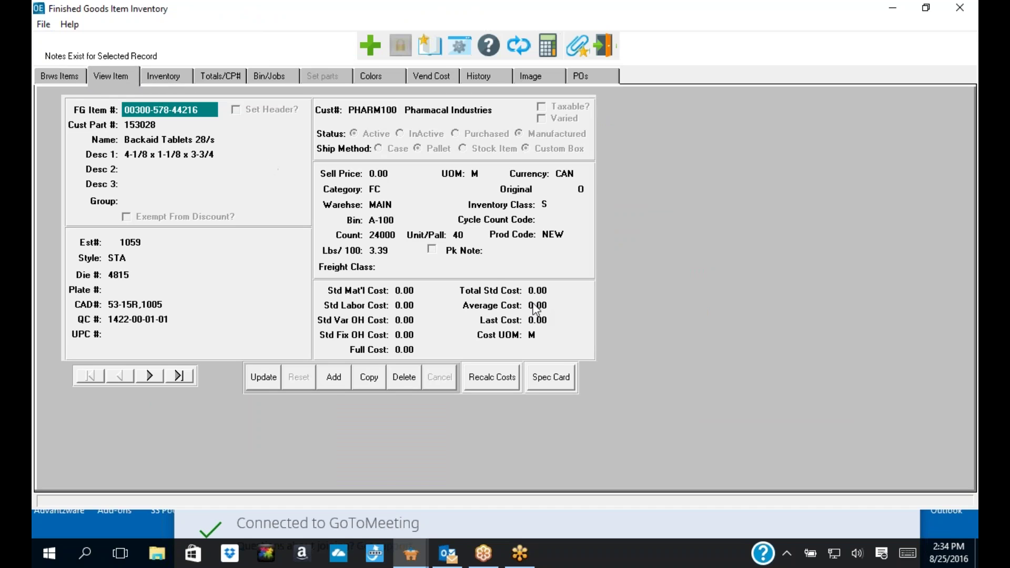
pyautogui.click(550, 379)
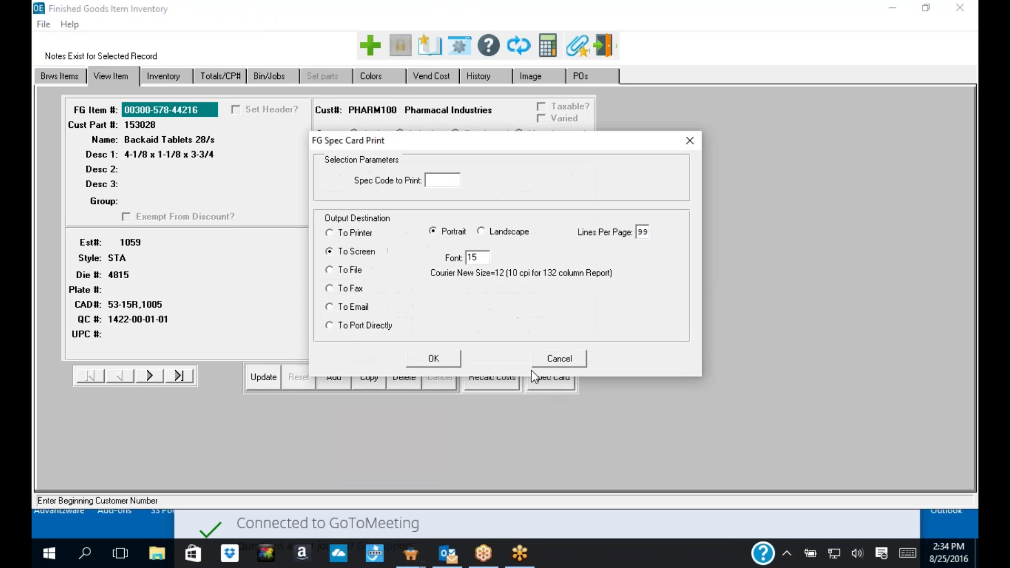
pyautogui.click(542, 357)
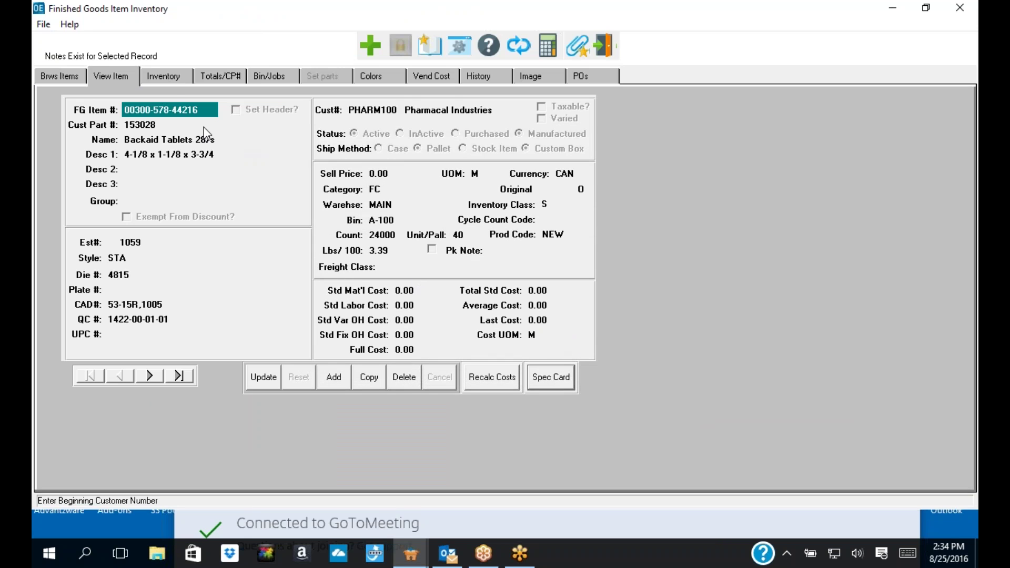
# - Find finished goods item BIBM1000060 and output its spec card to the screen
pyautogui.click(68, 77)
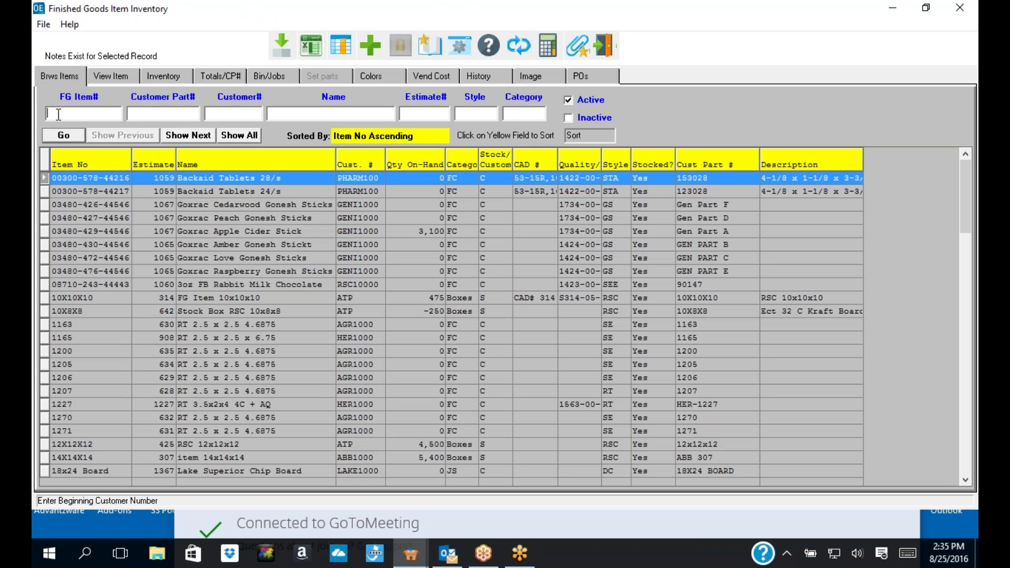
pyautogui.click(56, 133)
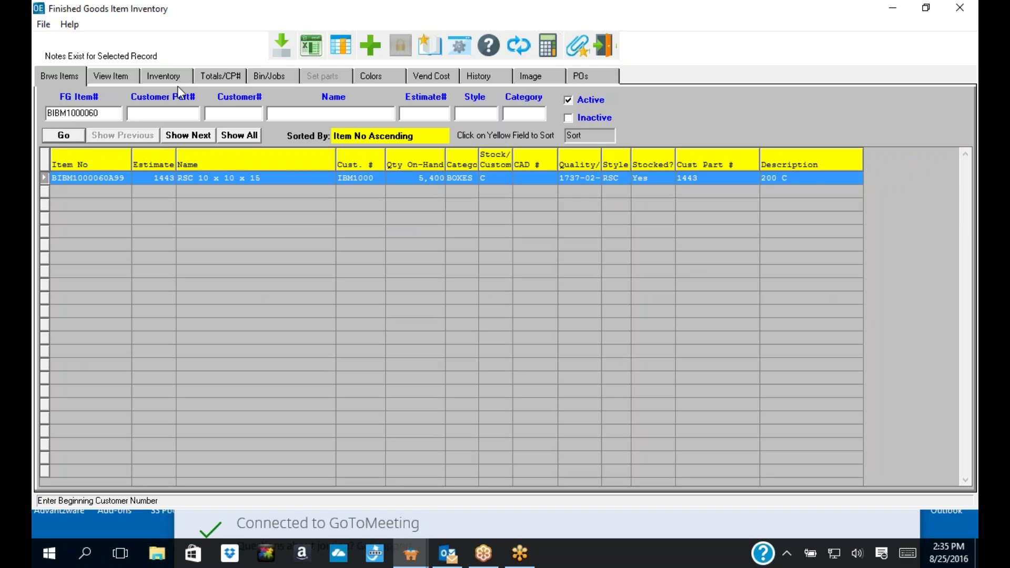
pyautogui.click(127, 80)
pyautogui.click(556, 378)
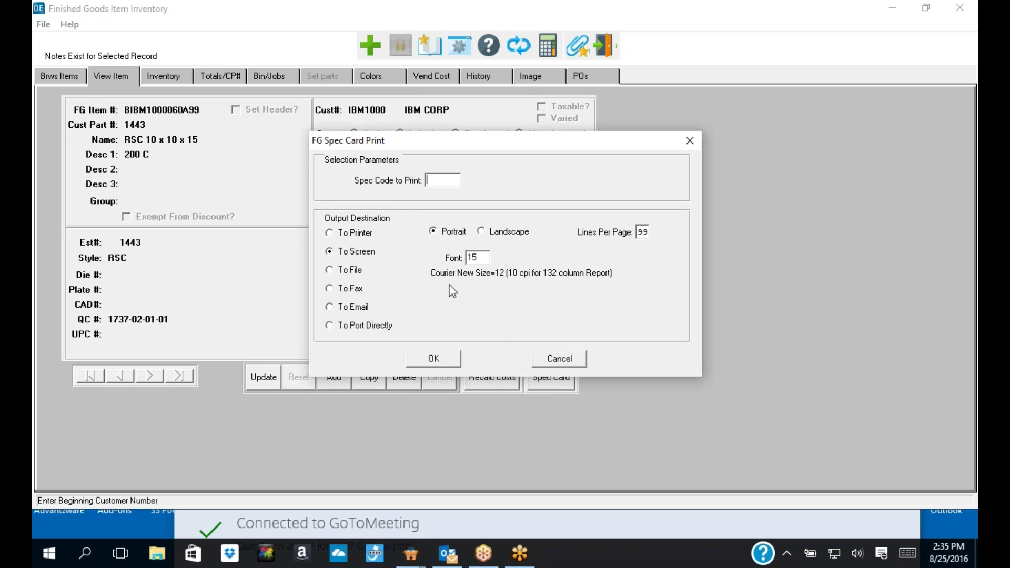
pyautogui.click(439, 360)
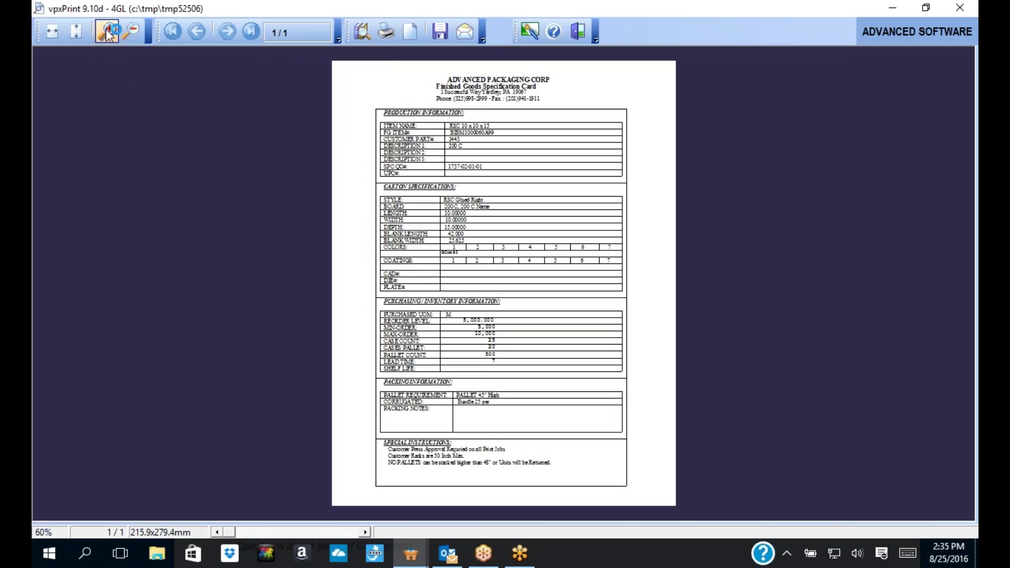
# - Examine the specification card's production, carton, purchasing, packing and special instruction sections, and close the preview and print dialog
pyautogui.click(109, 35)
pyautogui.click(109, 34)
pyautogui.click(109, 35)
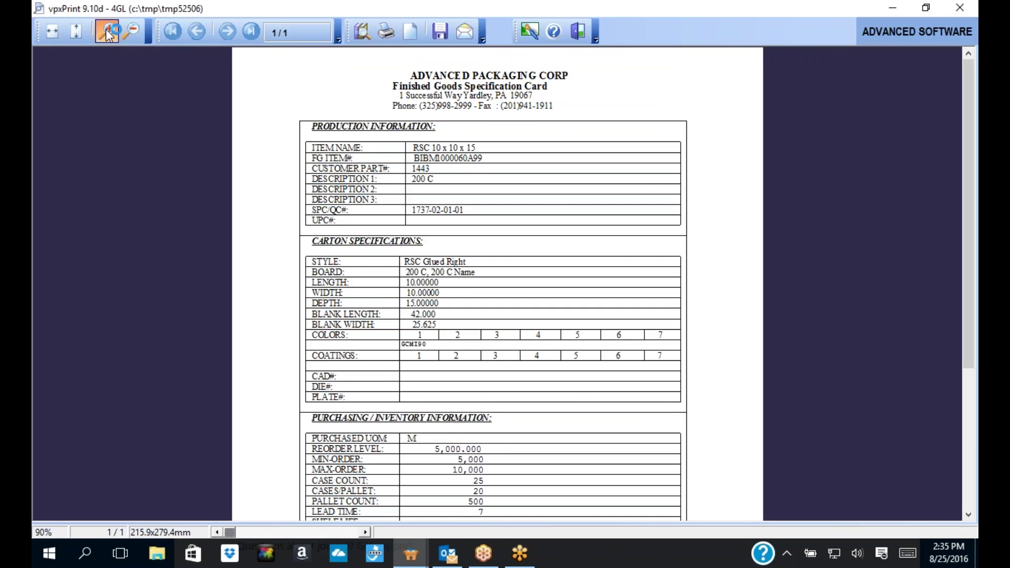
pyautogui.click(109, 34)
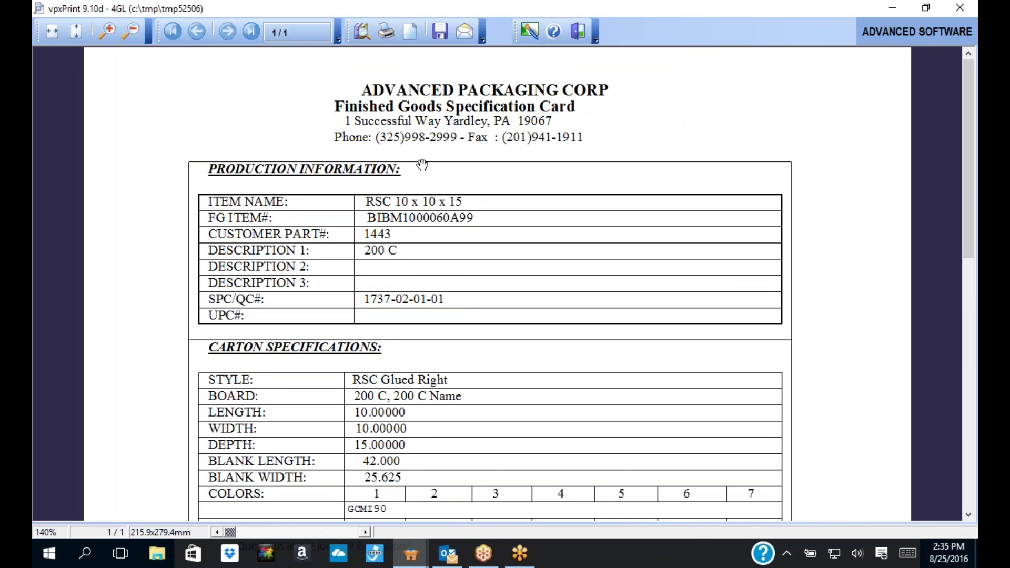
pyautogui.scroll(-6, 423, 165)
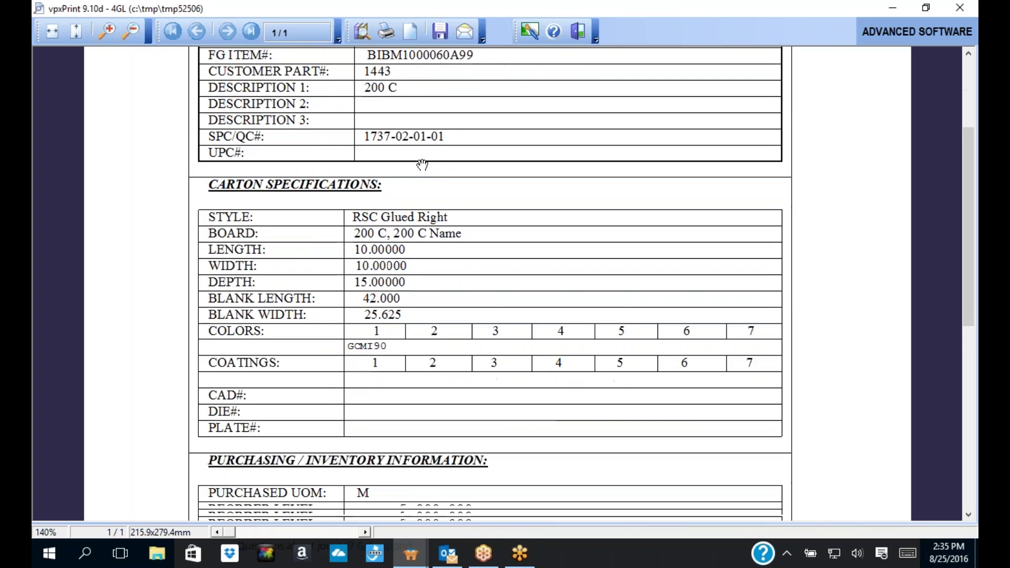
pyautogui.scroll(-12, 422, 165)
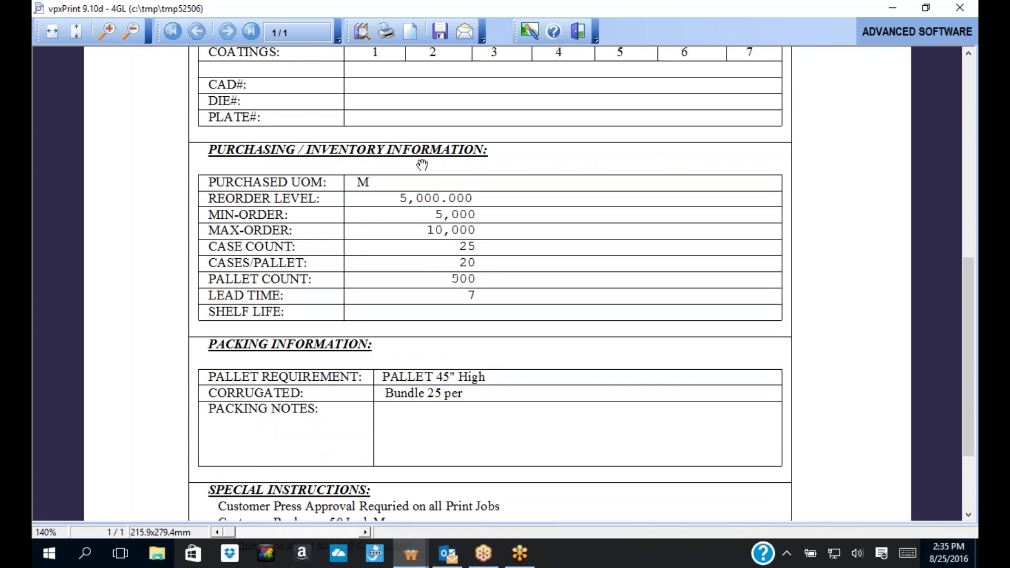
pyautogui.scroll(-4, 422, 165)
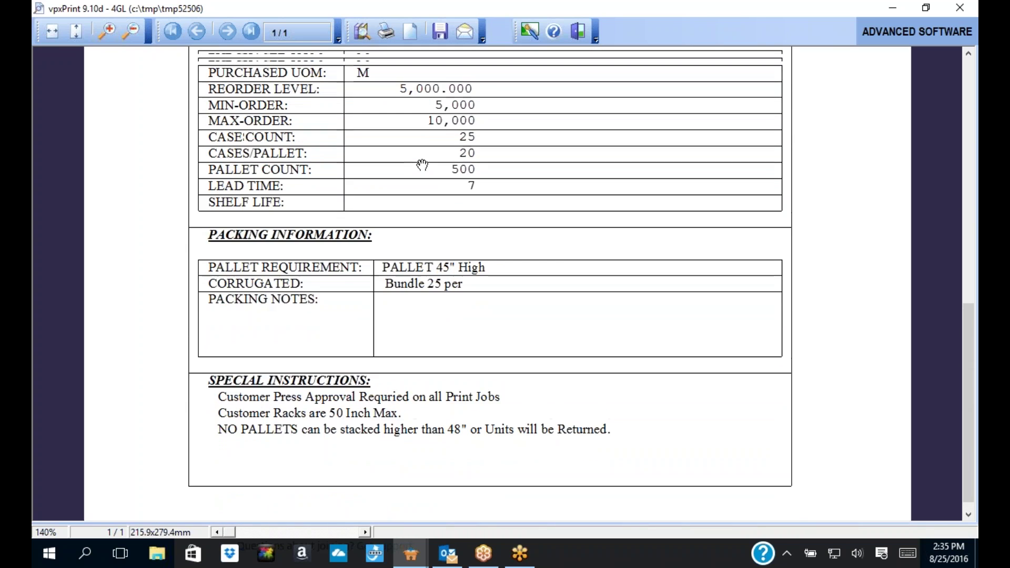
pyautogui.scroll(13, 422, 165)
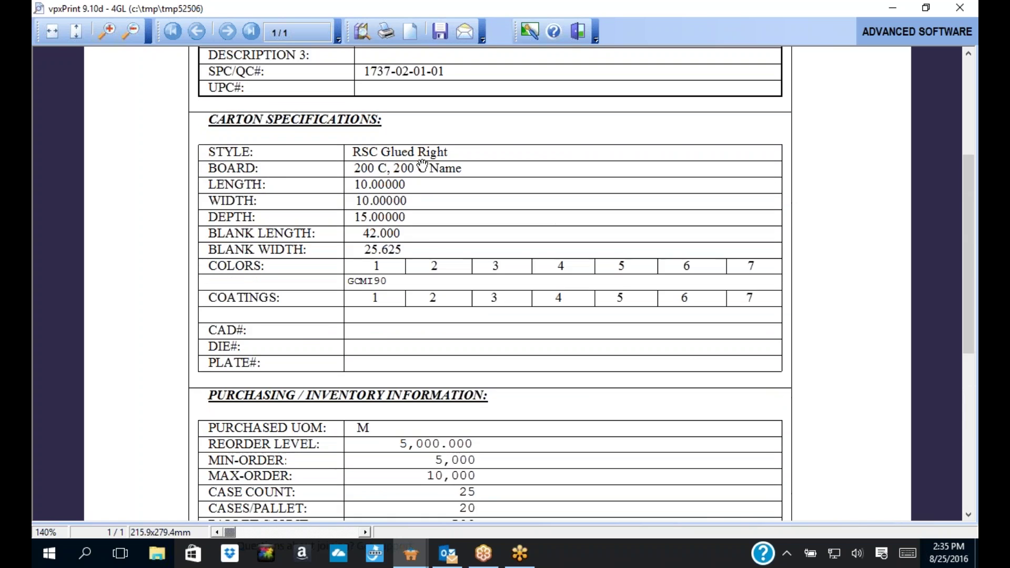
pyautogui.scroll(8, 422, 165)
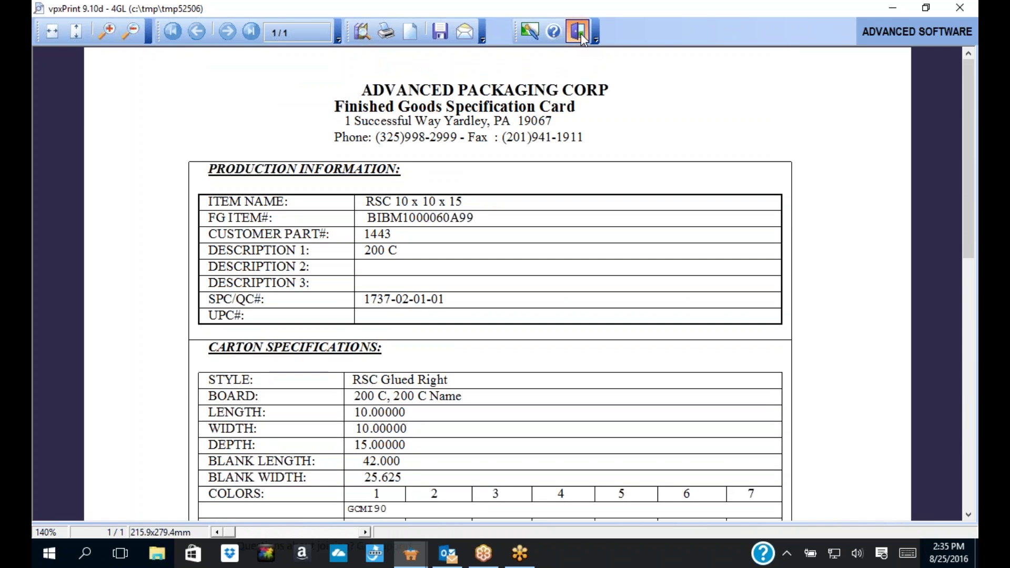
pyautogui.click(580, 34)
pyautogui.click(558, 357)
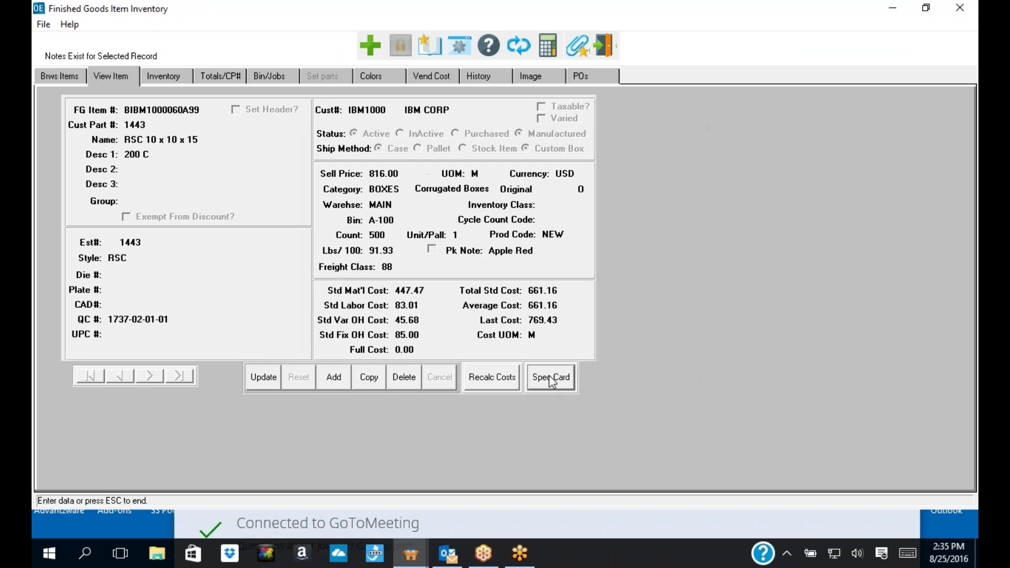
# - Leave the item inventory and reopen the warehouse receipts to view the set parts belonging to Assmb Part 8x6x4
pyautogui.click(604, 47)
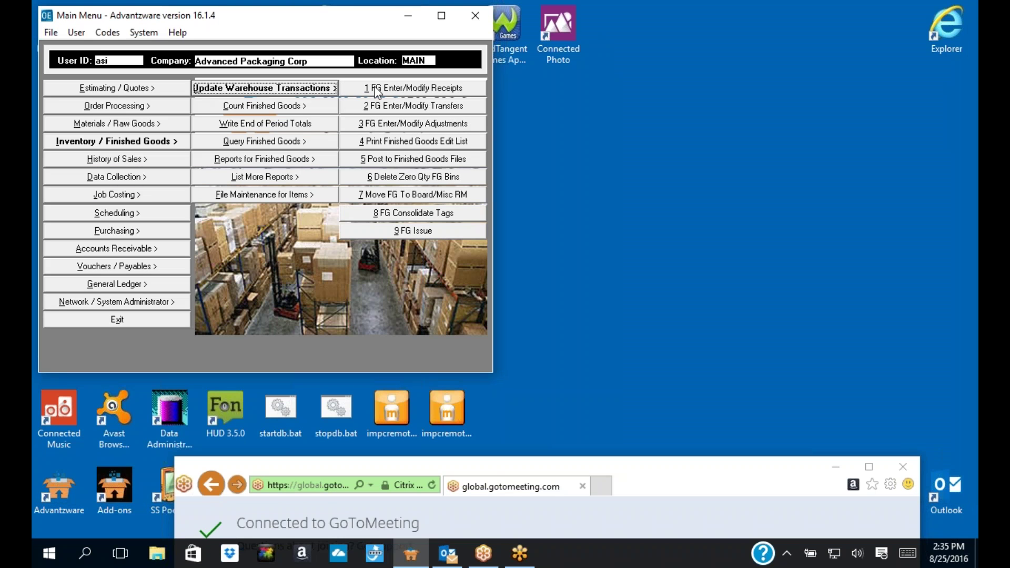
pyautogui.click(383, 89)
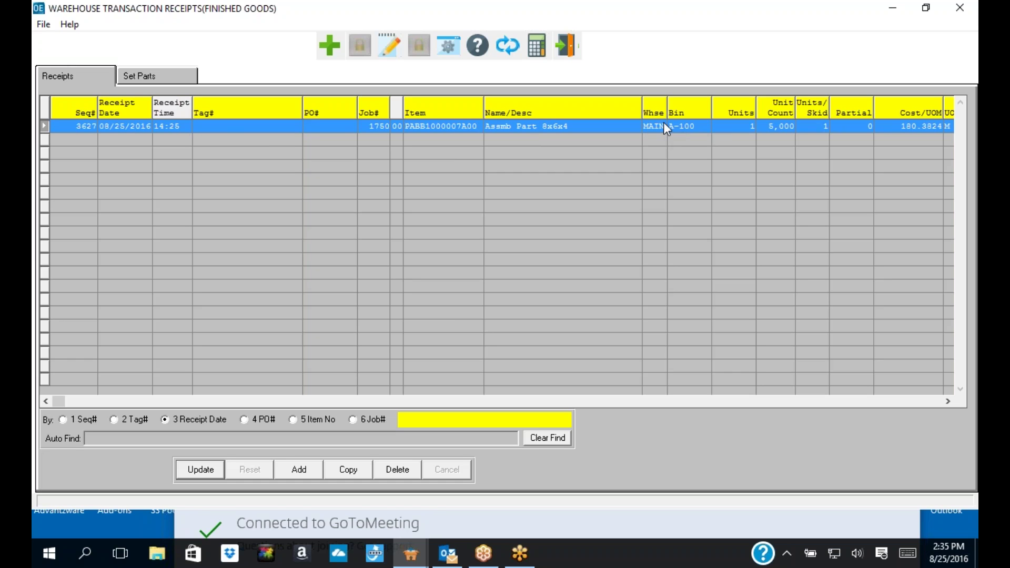
pyautogui.click(154, 78)
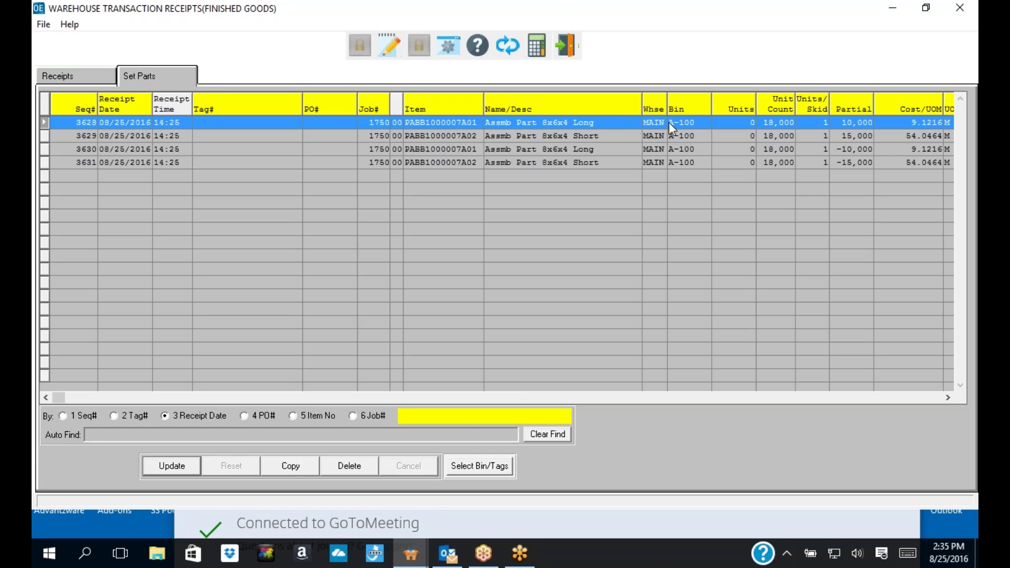
# - Compare the Assmb Part 8x6x4 receipt with its set parts and close the warehouse receipts
pyautogui.click(90, 77)
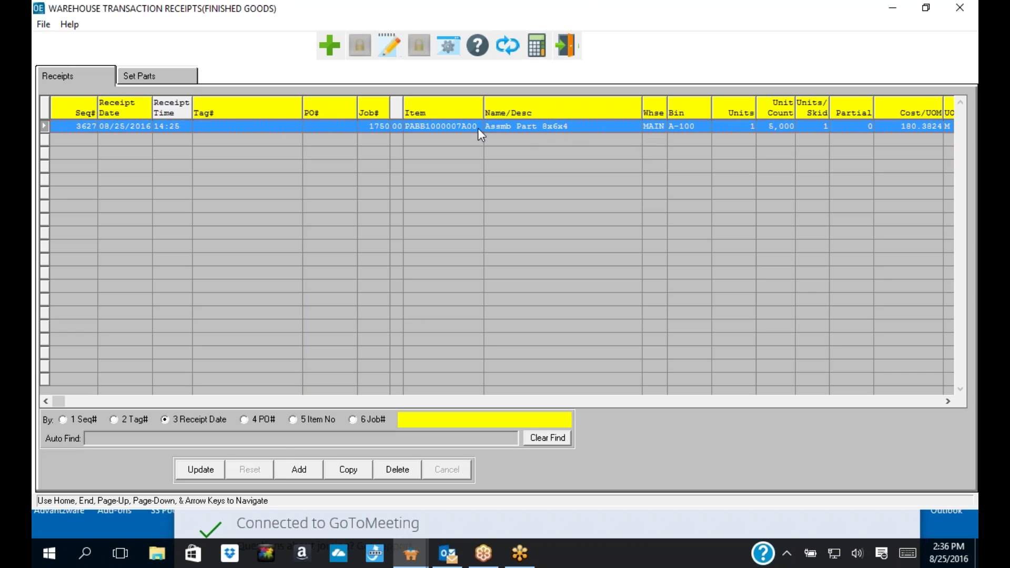
pyautogui.click(176, 74)
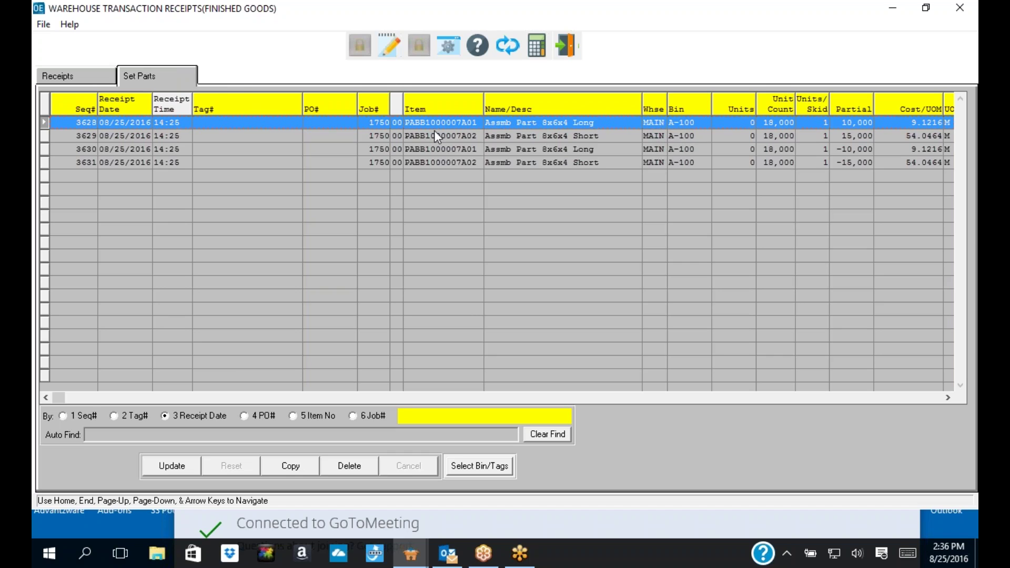
pyautogui.click(106, 74)
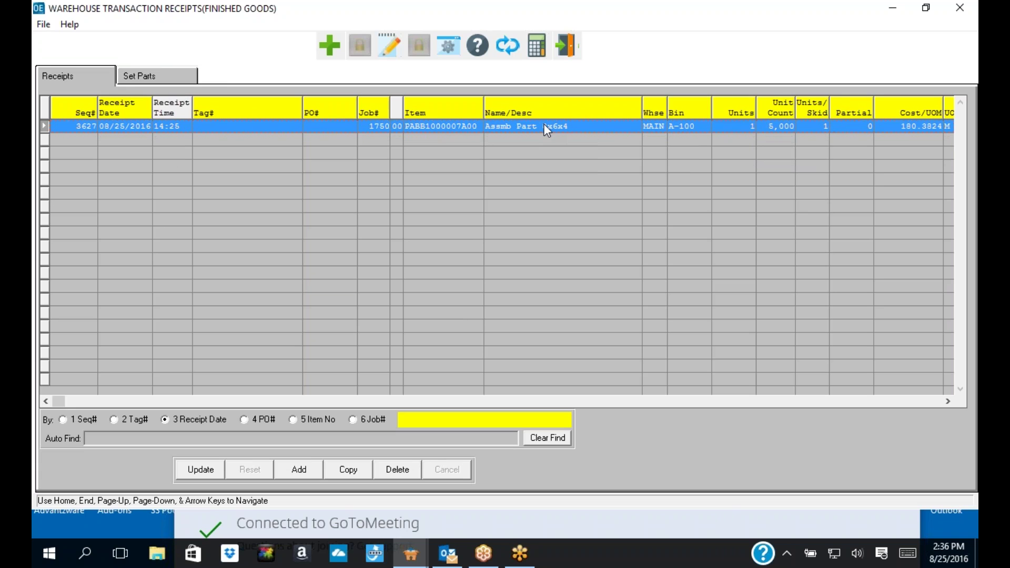
pyautogui.click(567, 47)
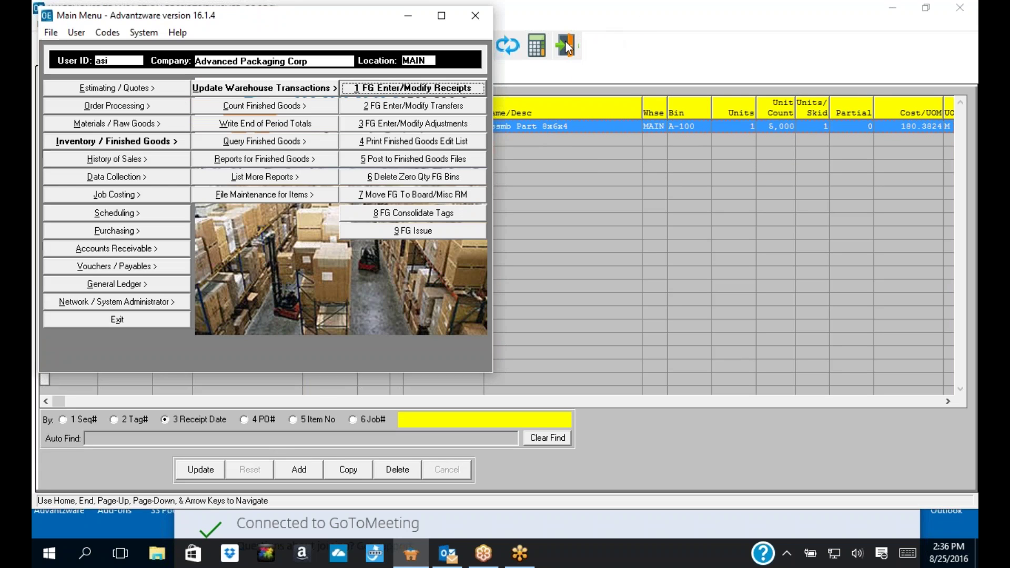
# - Start a finished goods warehouse transfer for item BIBM1000060A99, picking it from the finished goods lookup
pyautogui.click(419, 108)
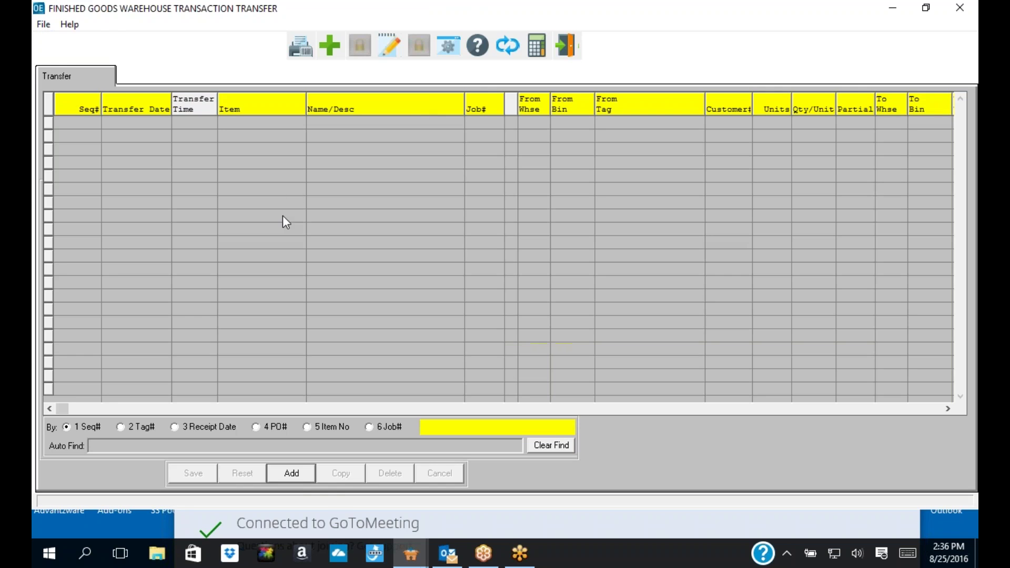
pyautogui.click(301, 475)
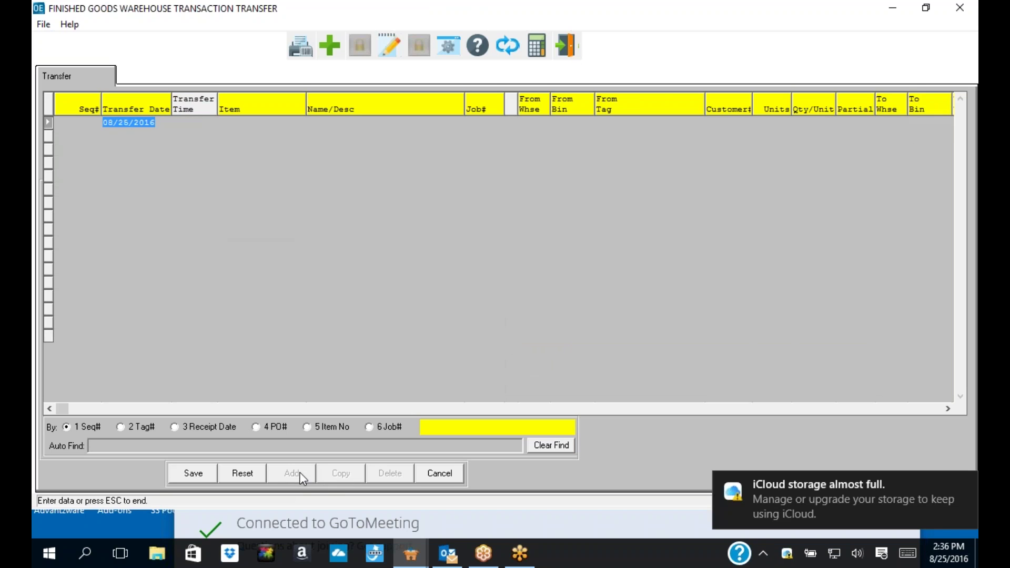
pyautogui.write('BIBM1000060')
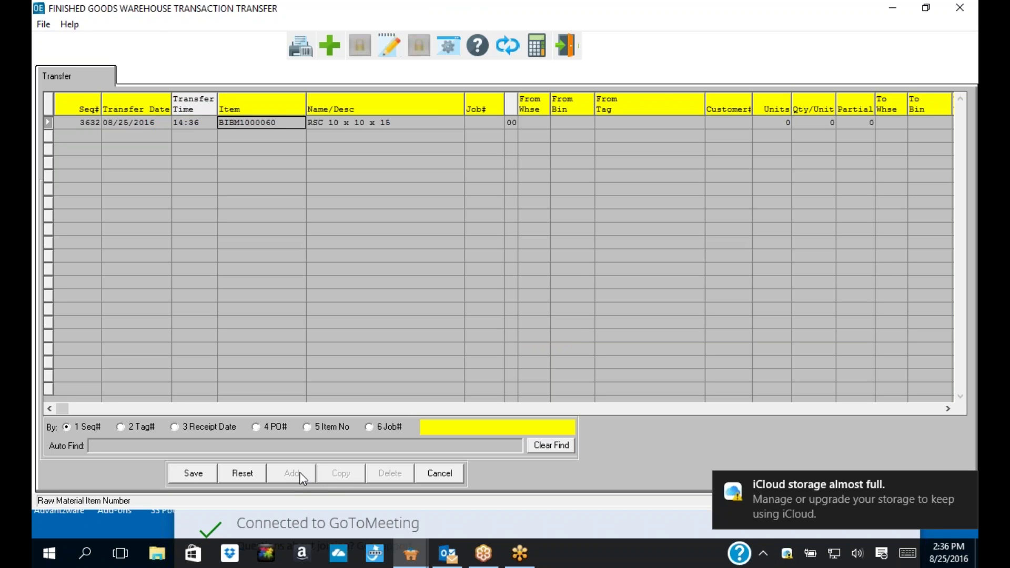
pyautogui.press('Tab')
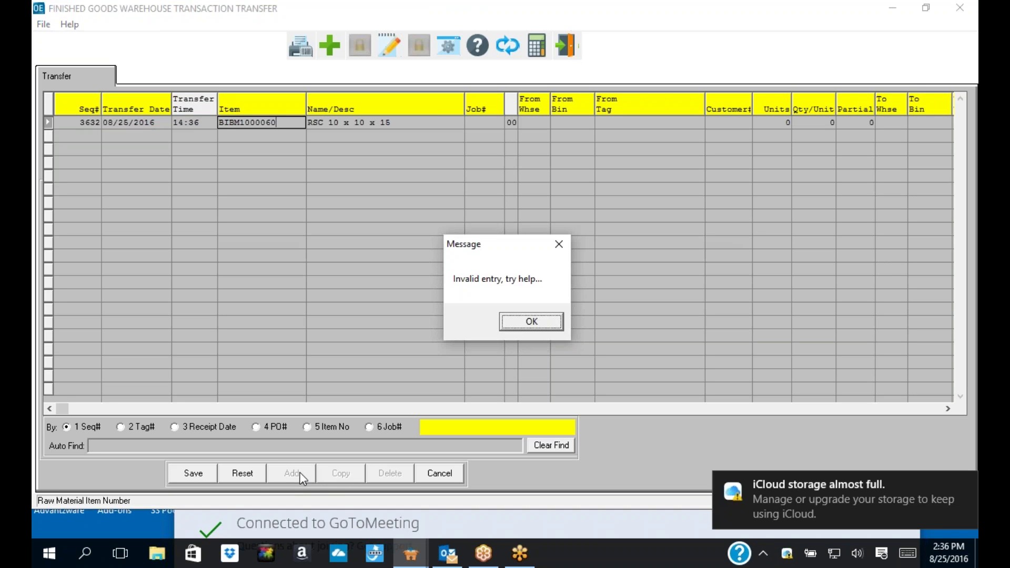
pyautogui.click(530, 321)
pyautogui.press('F1')
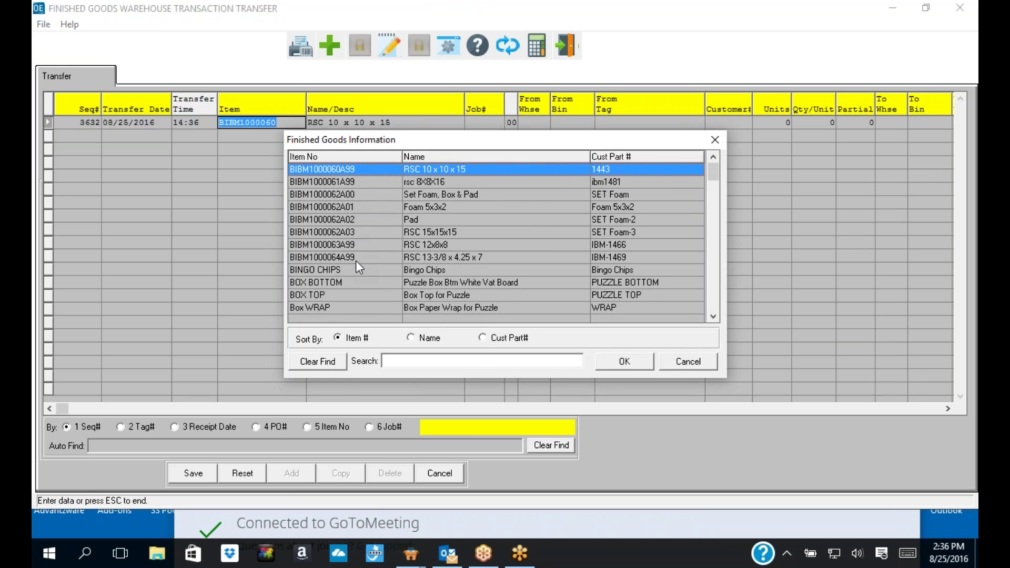
pyautogui.doubleClick(344, 169)
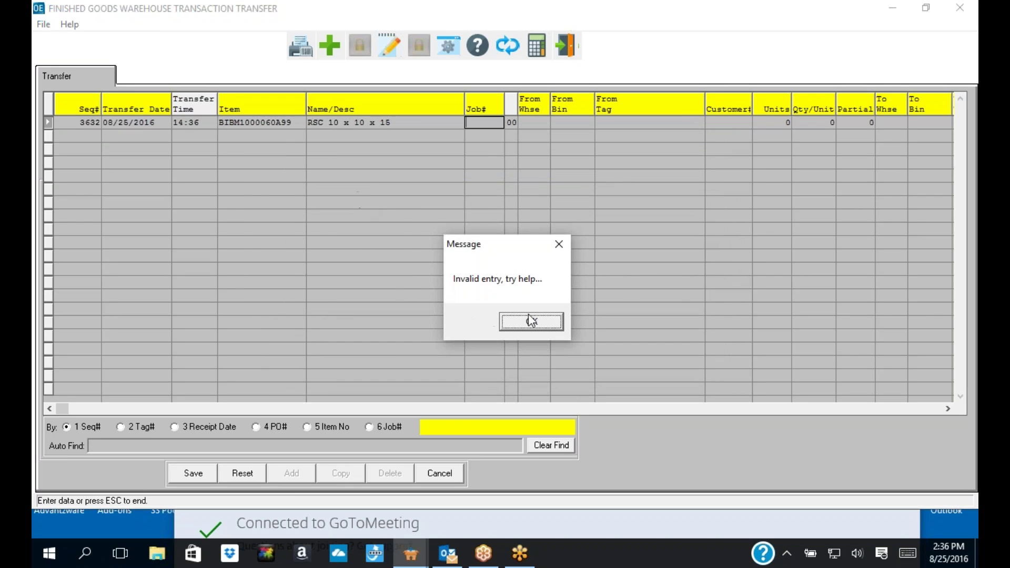
pyautogui.click(536, 325)
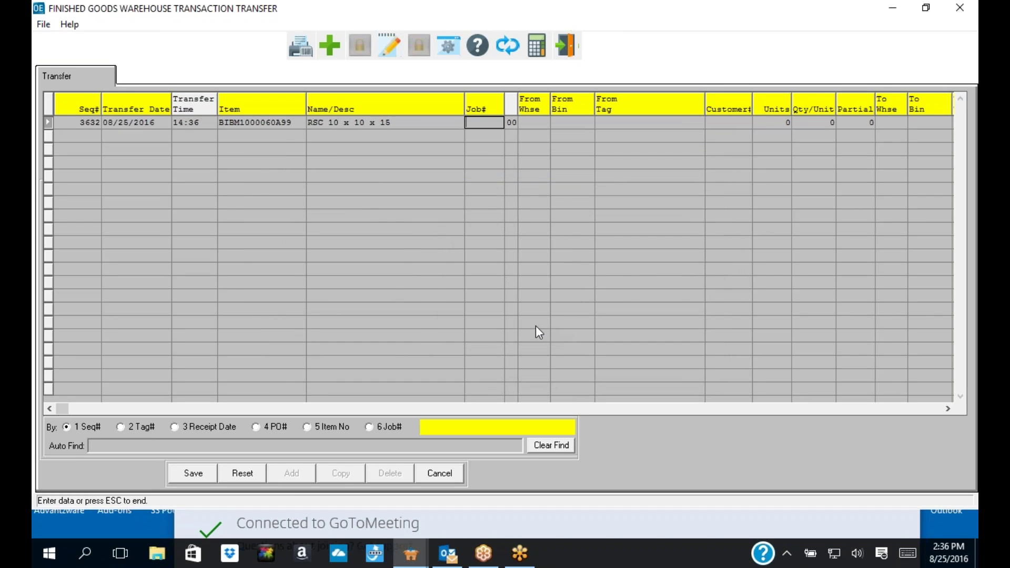
# - Fill the transfer's source with job 1713, warehouse MAIN, bin A-100 and tag BIBM1000060A99 00001
pyautogui.press('F1')
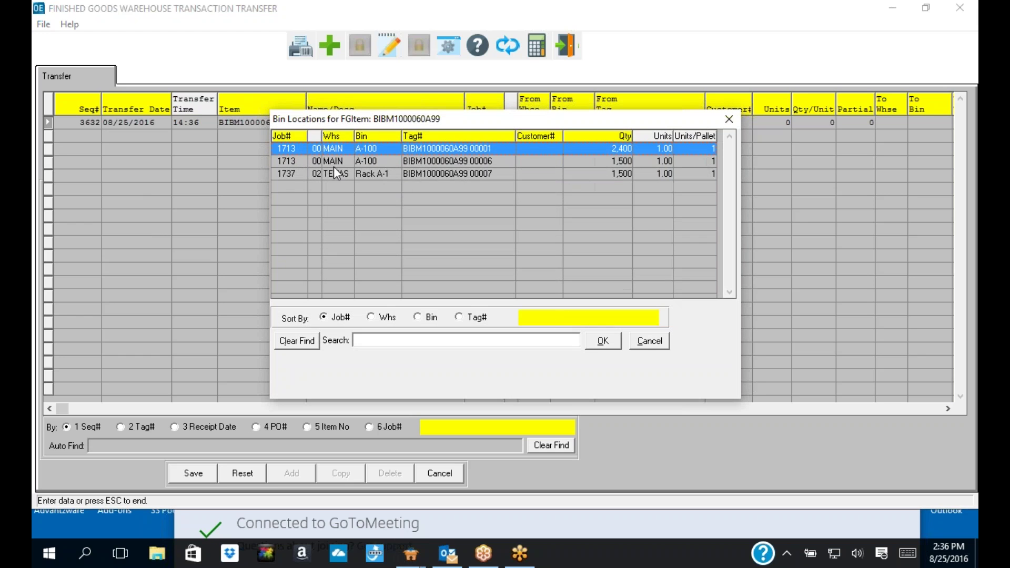
pyautogui.doubleClick(282, 148)
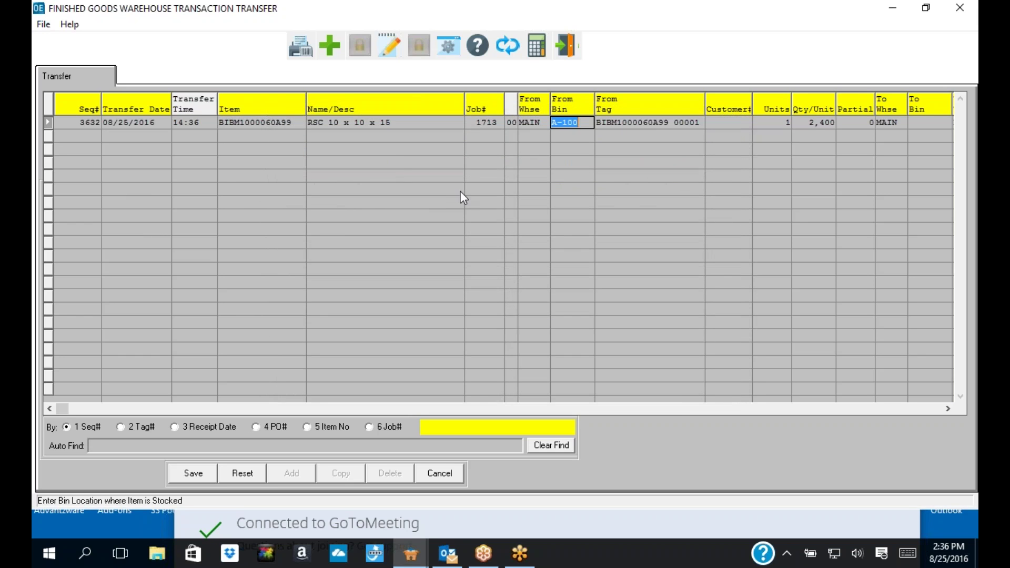
pyautogui.press('Return')
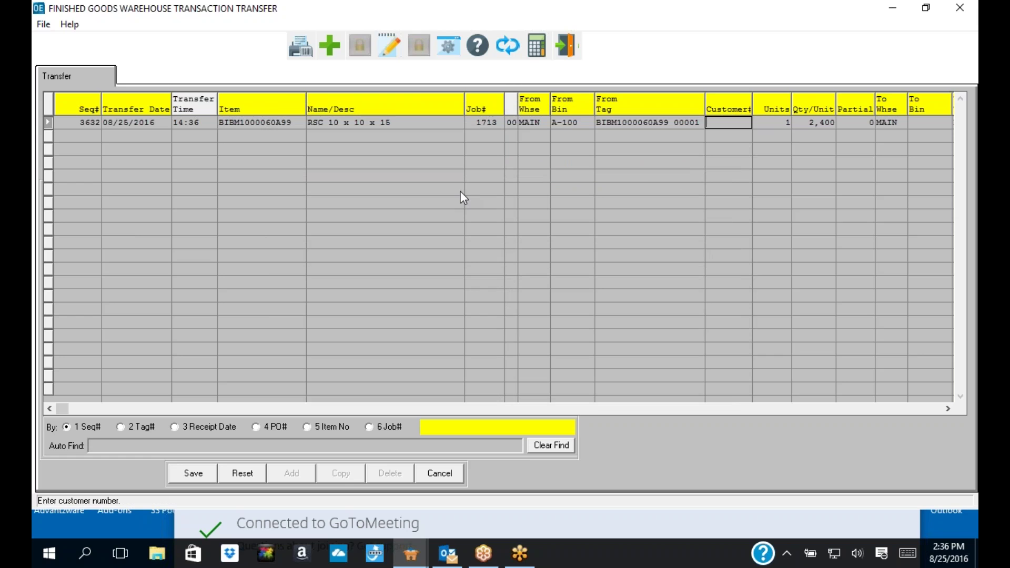
# - Leave the warehouse transfer without saving the record
pyautogui.click(567, 49)
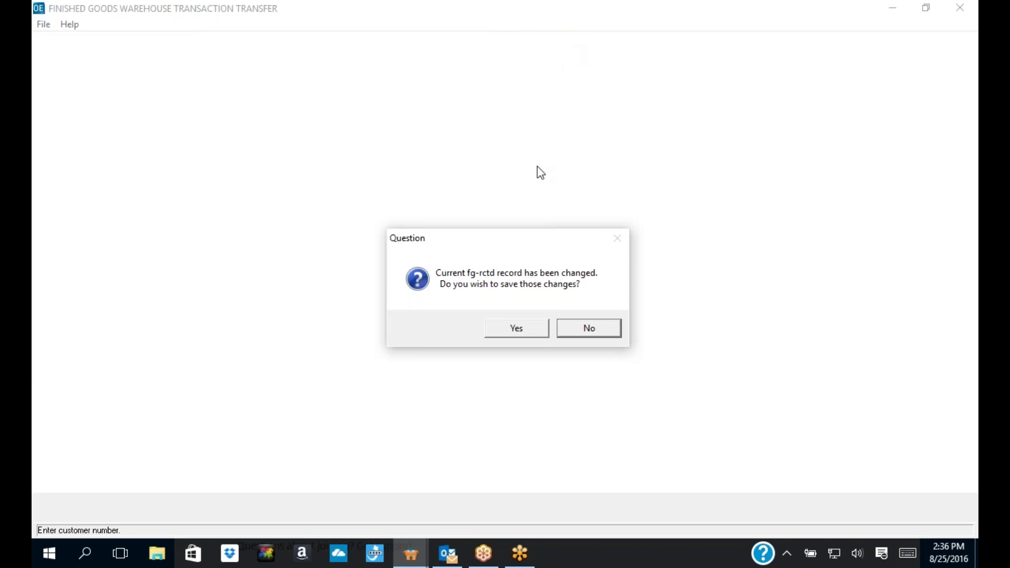
pyautogui.click(586, 325)
pyautogui.click(597, 327)
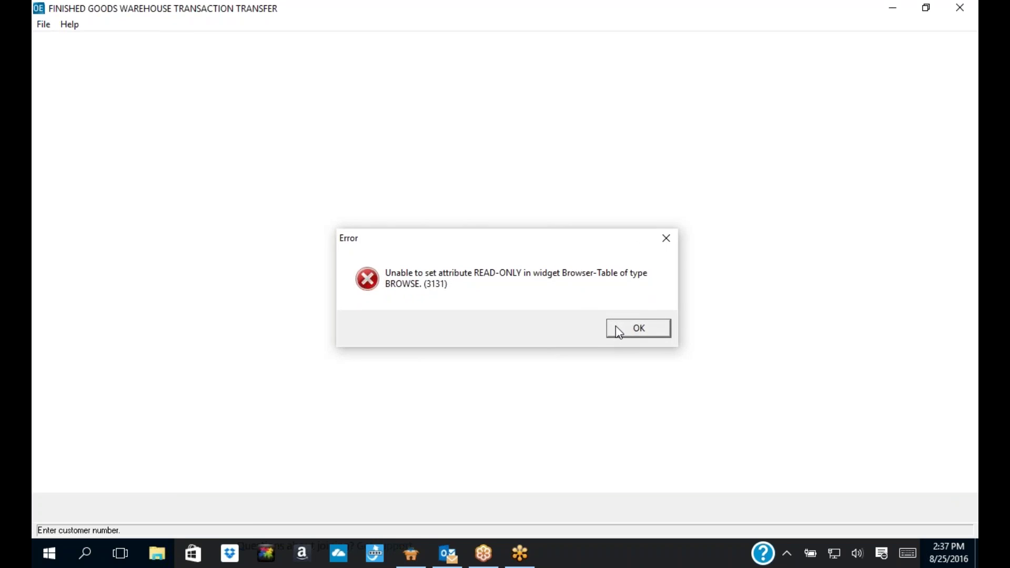
pyautogui.click(615, 329)
# - Open the finished goods physical count entry and start updating the 8X8X8 count record at its tag number
pyautogui.click(263, 105)
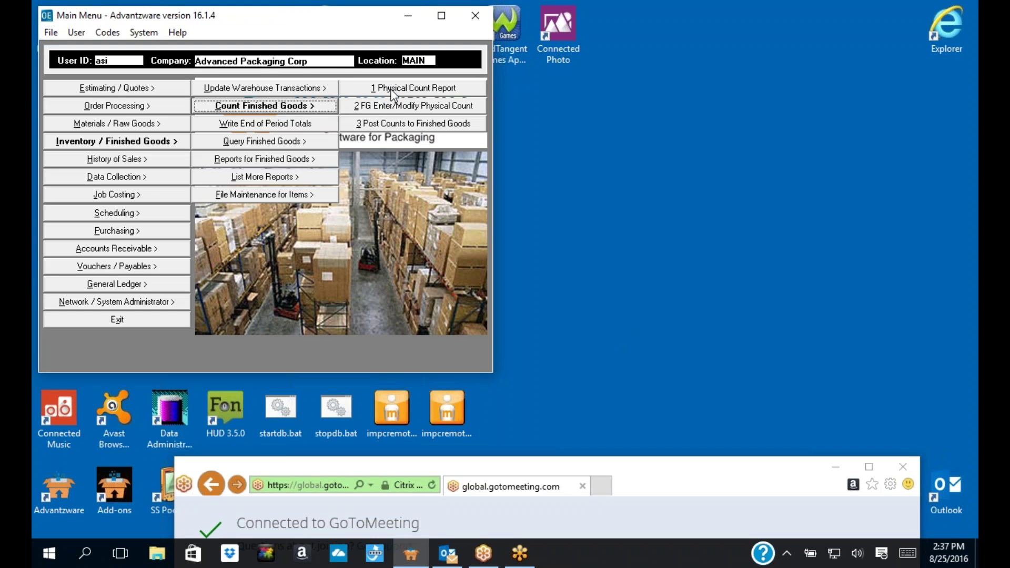
pyautogui.click(385, 108)
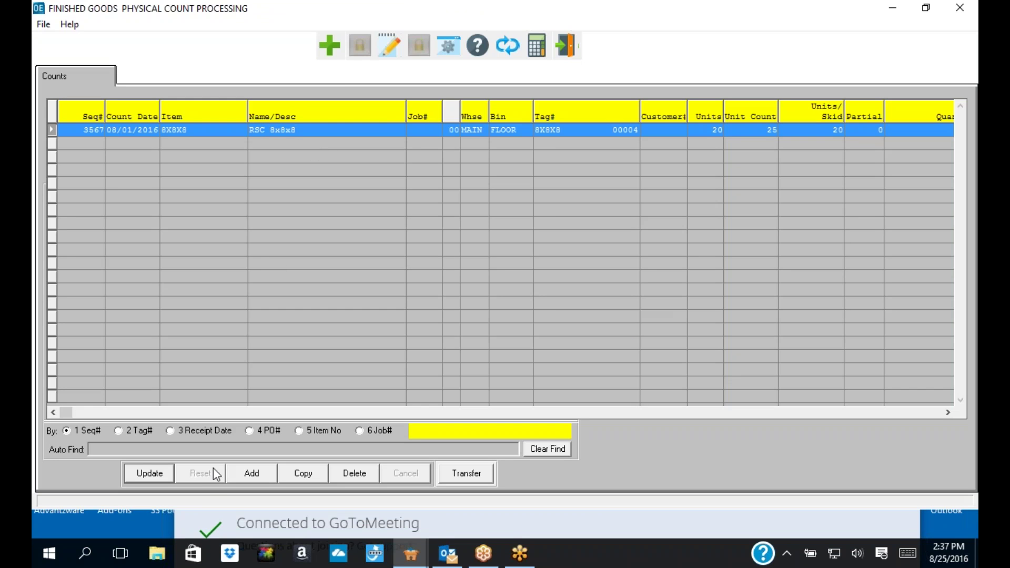
pyautogui.click(162, 472)
pyautogui.press('Tab')
pyautogui.press('Tab')
pyautogui.press('Tab')
pyautogui.press('Tab')
pyautogui.press('Tab')
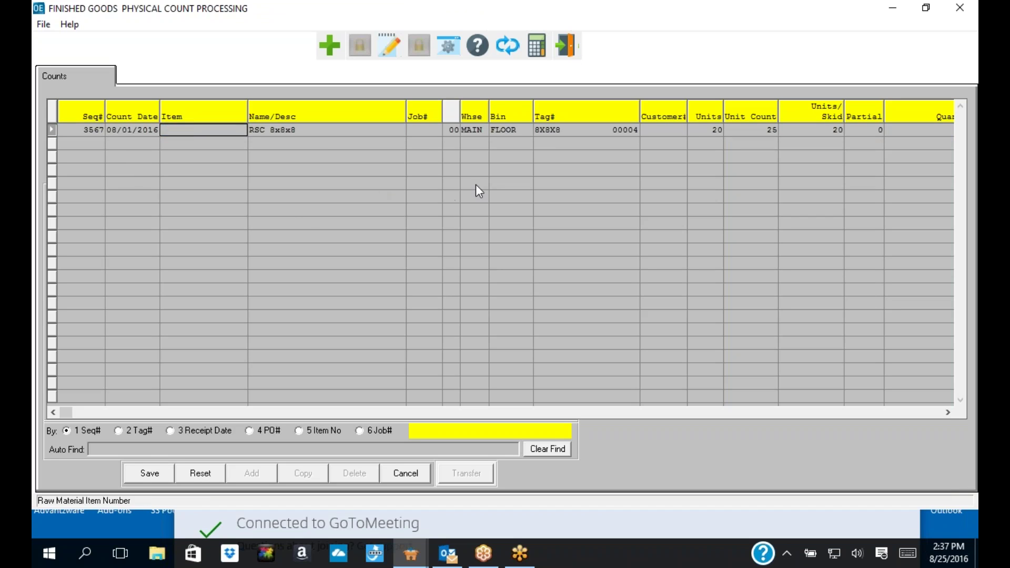
pyautogui.press('Tab')
pyautogui.press('Tab')
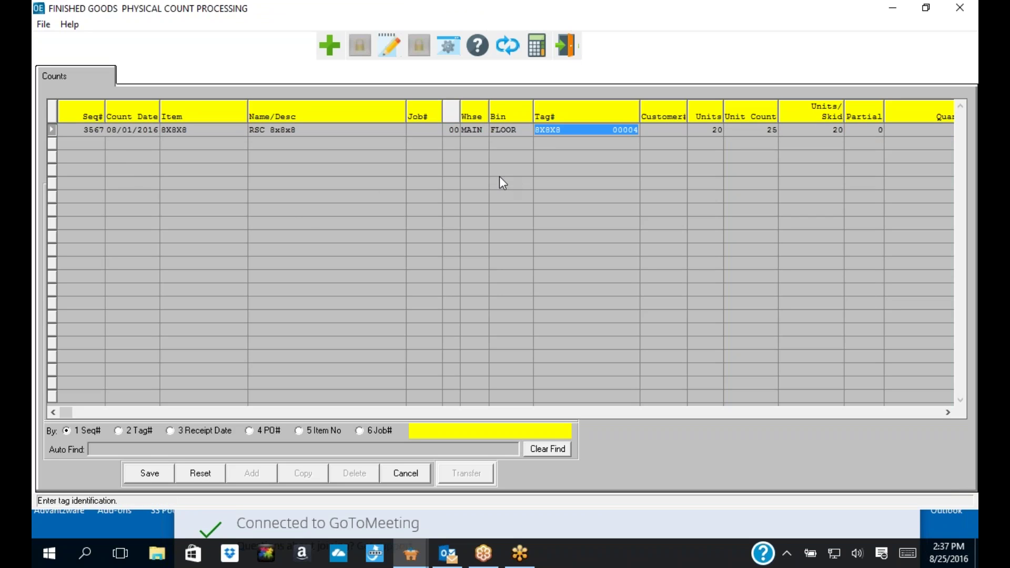
# - Look up the 8X8X8 bin locations and import the MAIN FLOOR tags 00005 through 00011 with zero on-hand quantity
pyautogui.press('BackSpace')
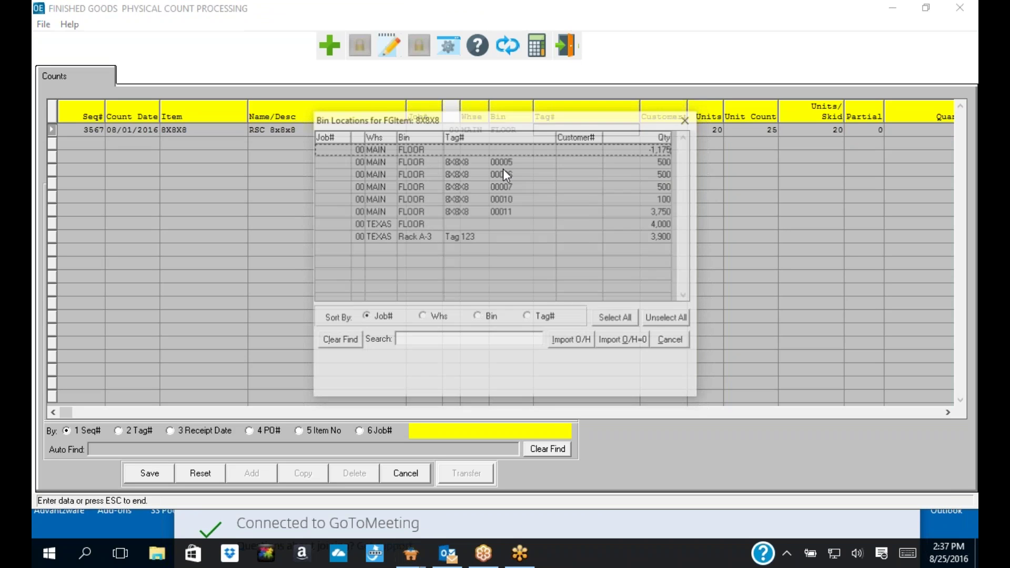
pyautogui.moveTo(516, 121); pyautogui.dragTo(466, 178)
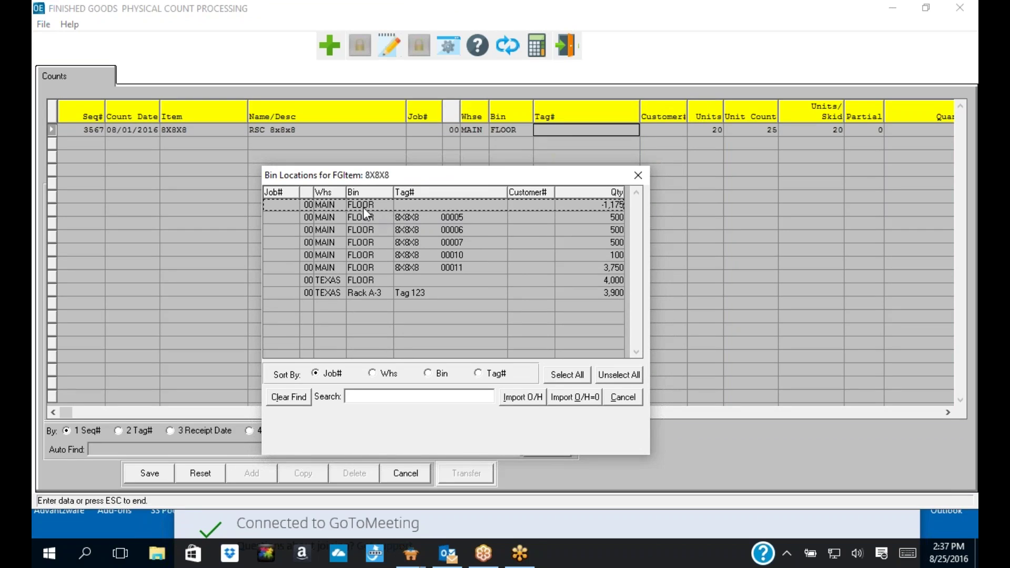
pyautogui.click(379, 217)
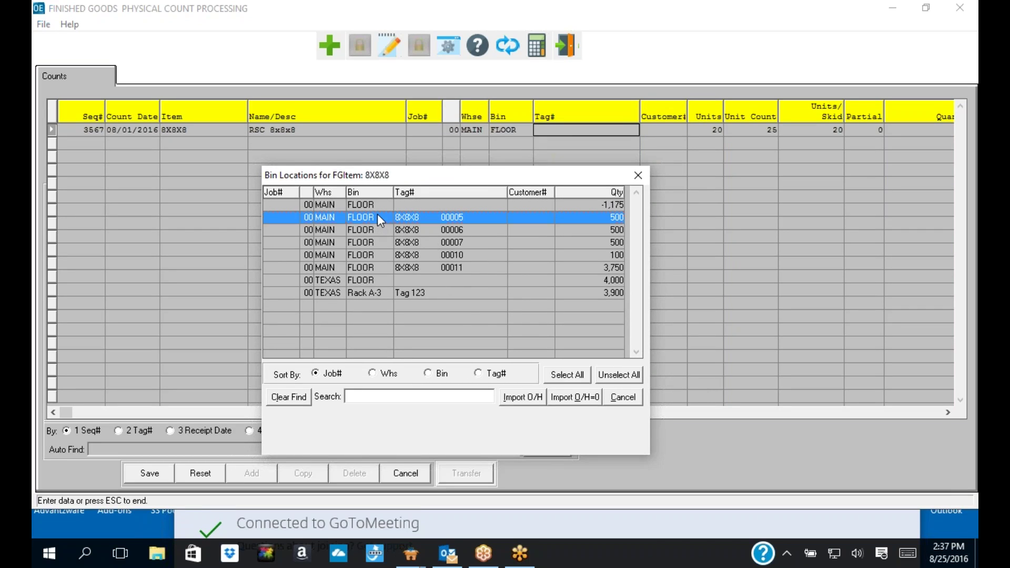
pyautogui.keyDown('shift'); pyautogui.click(380, 267); pyautogui.keyUp('shift')
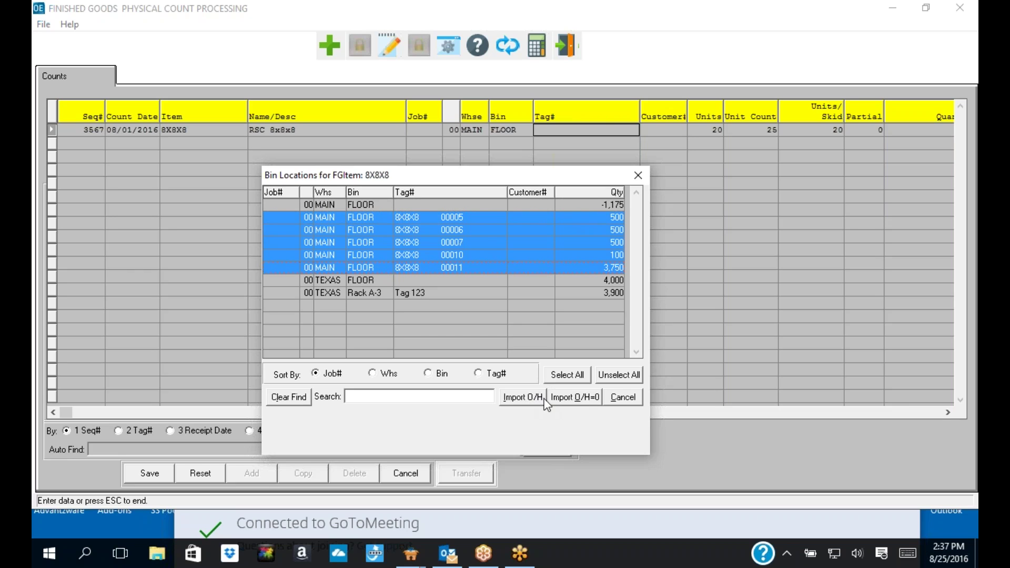
pyautogui.click(575, 397)
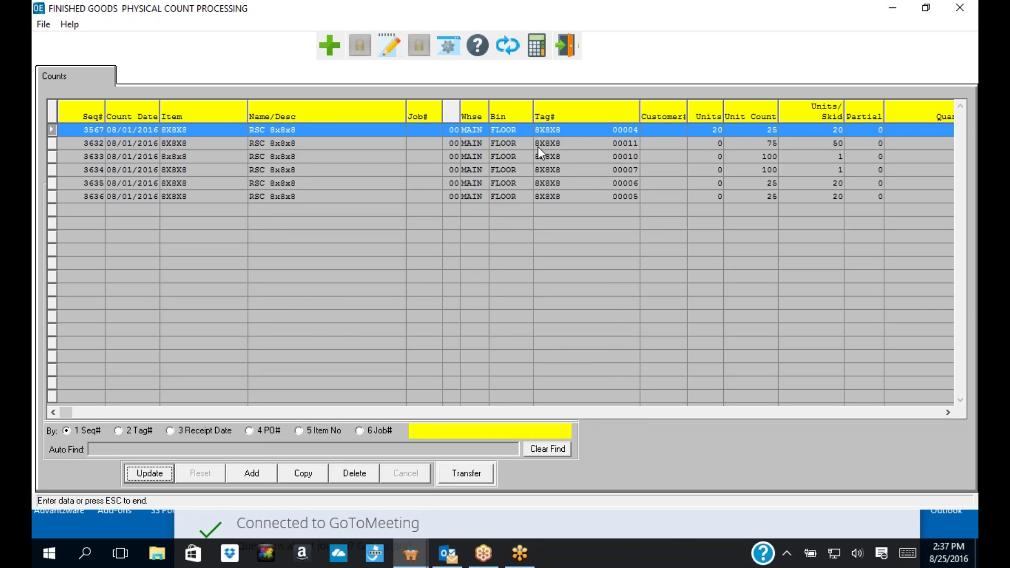
# - Review the units on each imported 8X8X8 count record, from tag 00011 to tag 00005
pyautogui.click(717, 145)
pyautogui.click(716, 158)
pyautogui.click(714, 169)
pyautogui.click(714, 182)
pyautogui.click(712, 198)
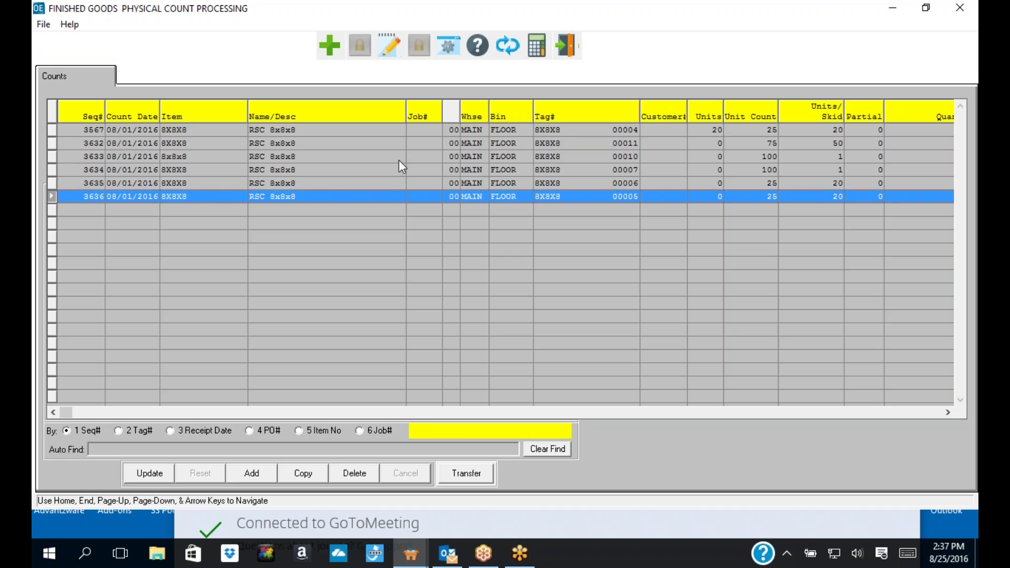
# - Delete all the 8X8X8 physical count records and leave the count processing
pyautogui.click(257, 130)
pyautogui.click(356, 473)
pyautogui.press('y')
pyautogui.click(356, 471)
pyautogui.press('y')
pyautogui.click(355, 471)
pyautogui.press('y')
pyautogui.click(356, 471)
pyautogui.press('y')
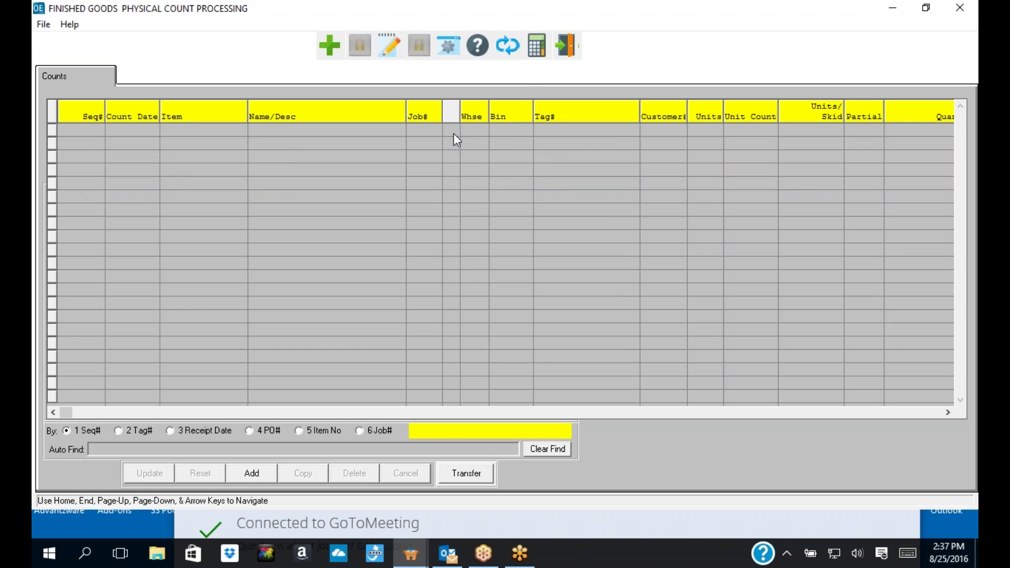
pyautogui.click(566, 45)
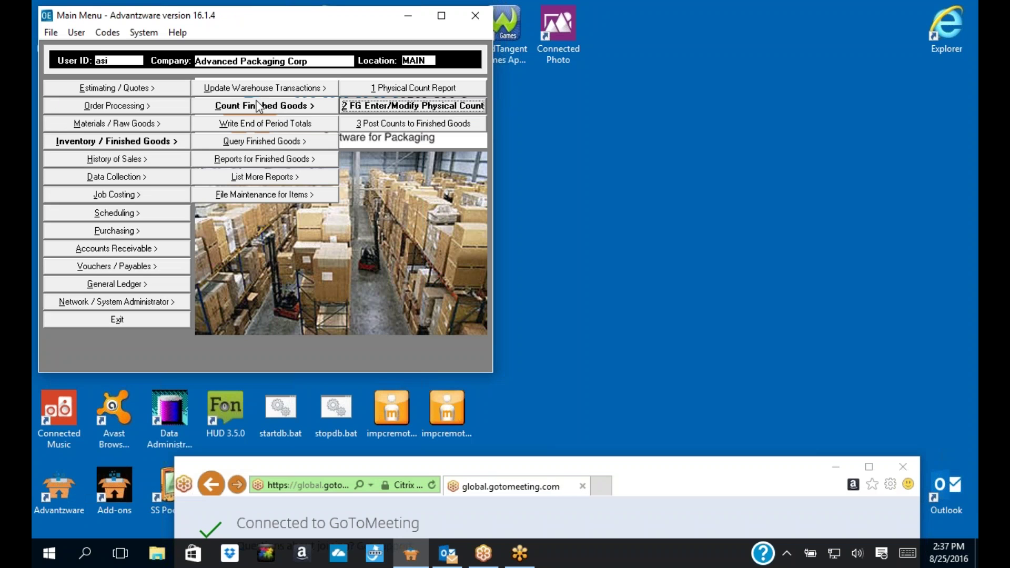
# - Start a new blank finished goods warehouse transfer and leave it without entering an item
pyautogui.click(226, 91)
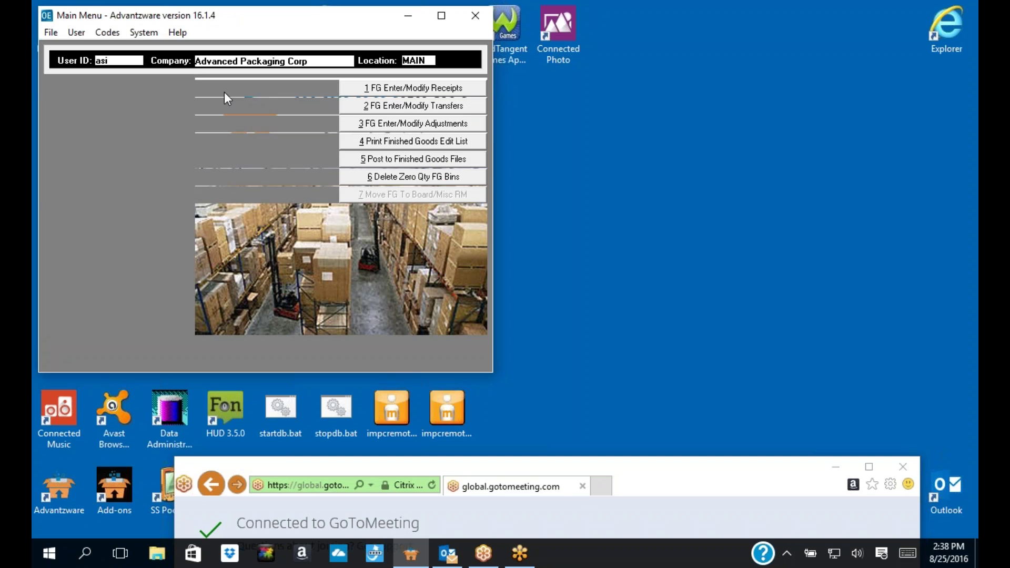
pyautogui.click(398, 106)
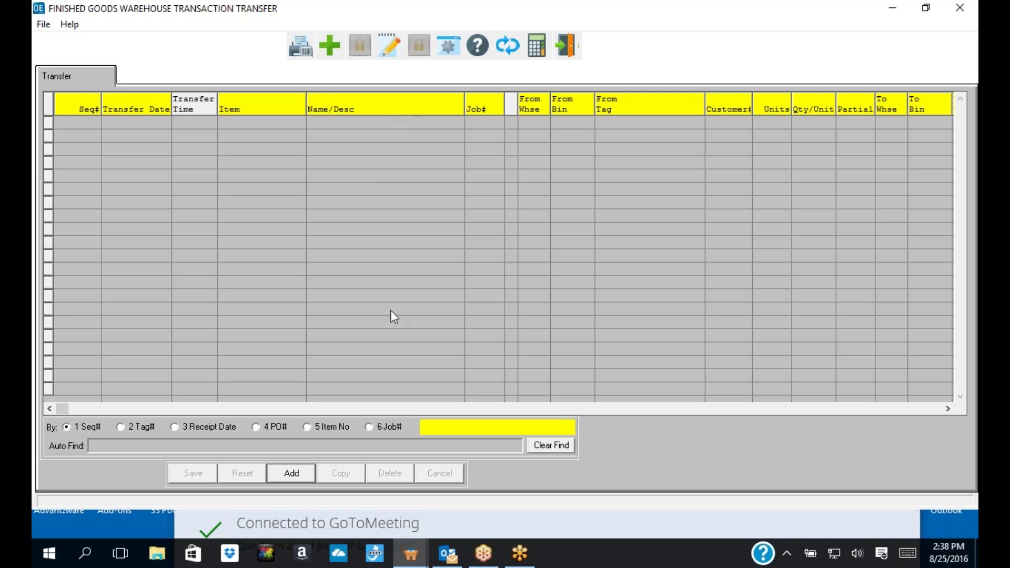
pyautogui.click(294, 473)
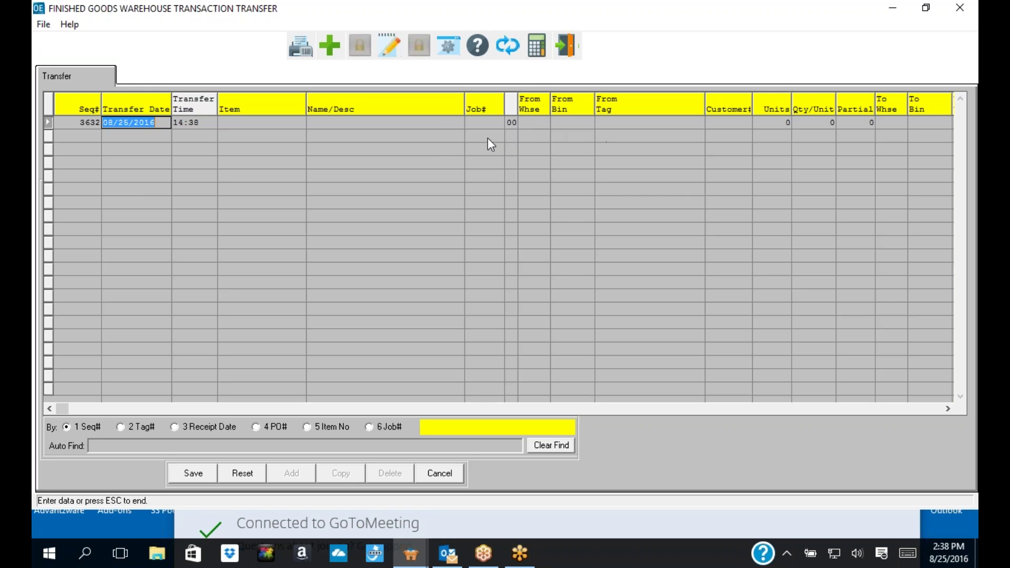
pyautogui.click(567, 46)
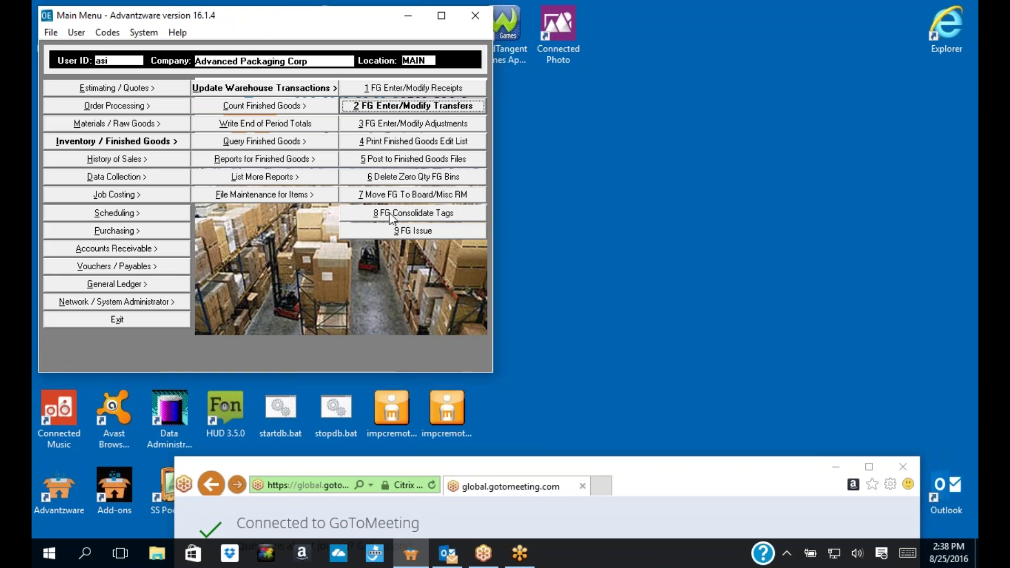
# - Look up the tags available for a tag consolidation, discard the blank entry, and view the finished goods warehouse transfer list
pyautogui.click(395, 216)
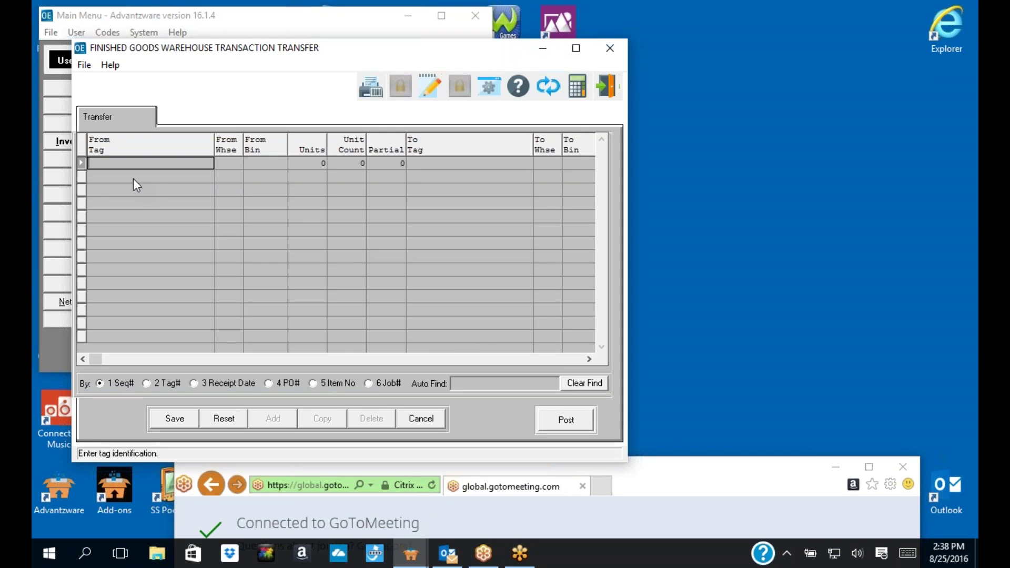
pyautogui.press('F1')
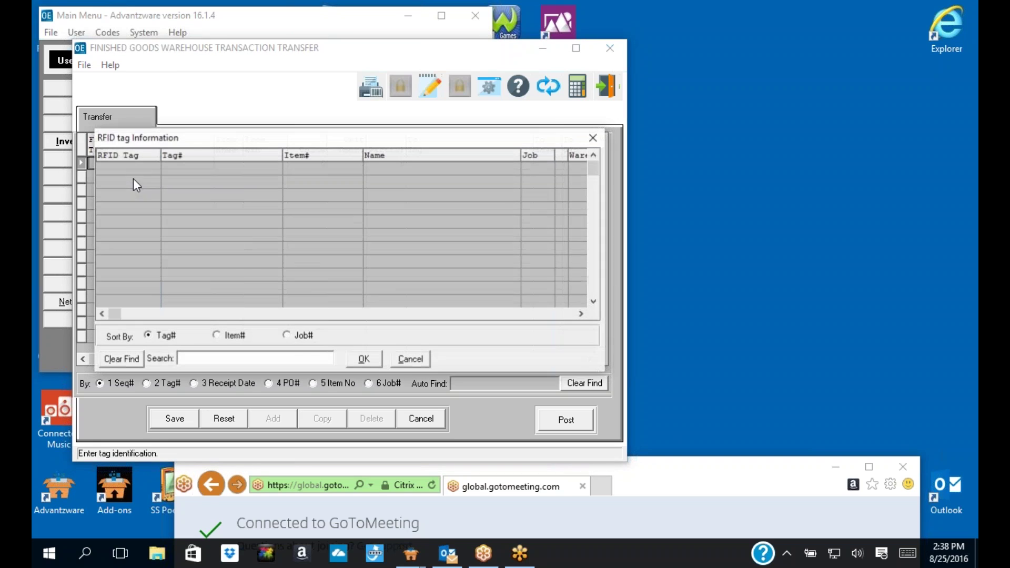
pyautogui.click(566, 327)
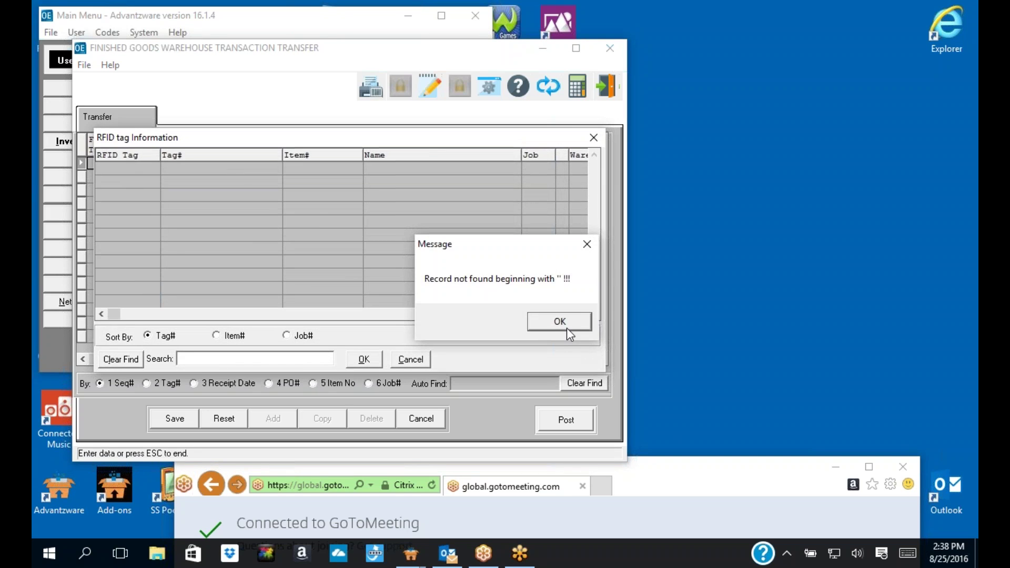
pyautogui.click(609, 91)
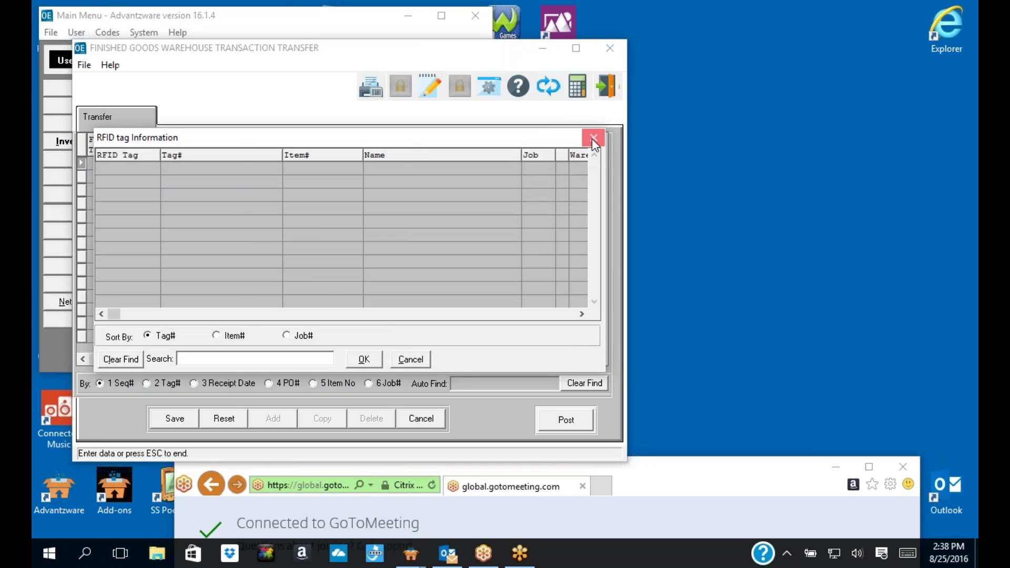
pyautogui.click(593, 137)
pyautogui.click(420, 420)
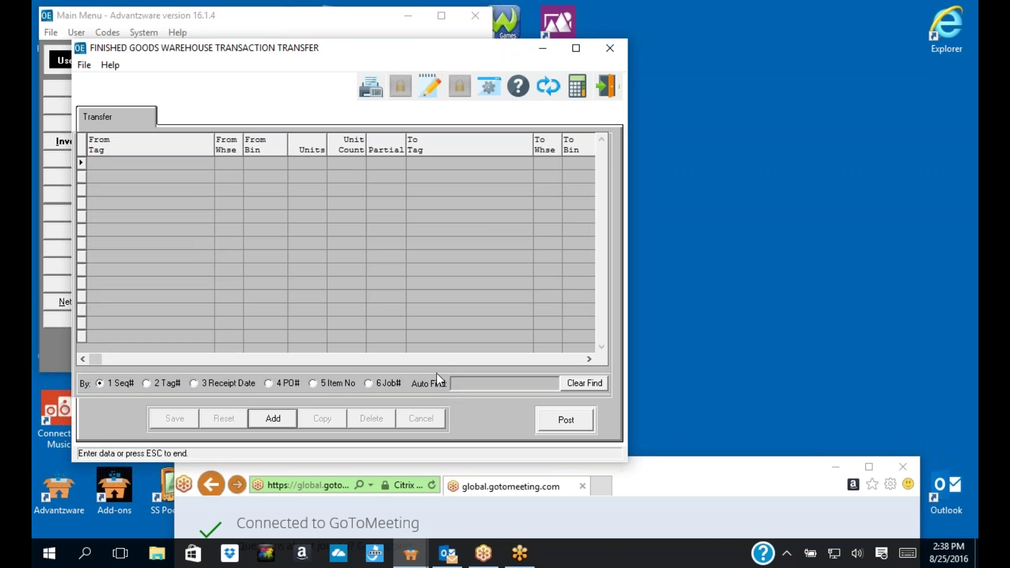
pyautogui.click(606, 86)
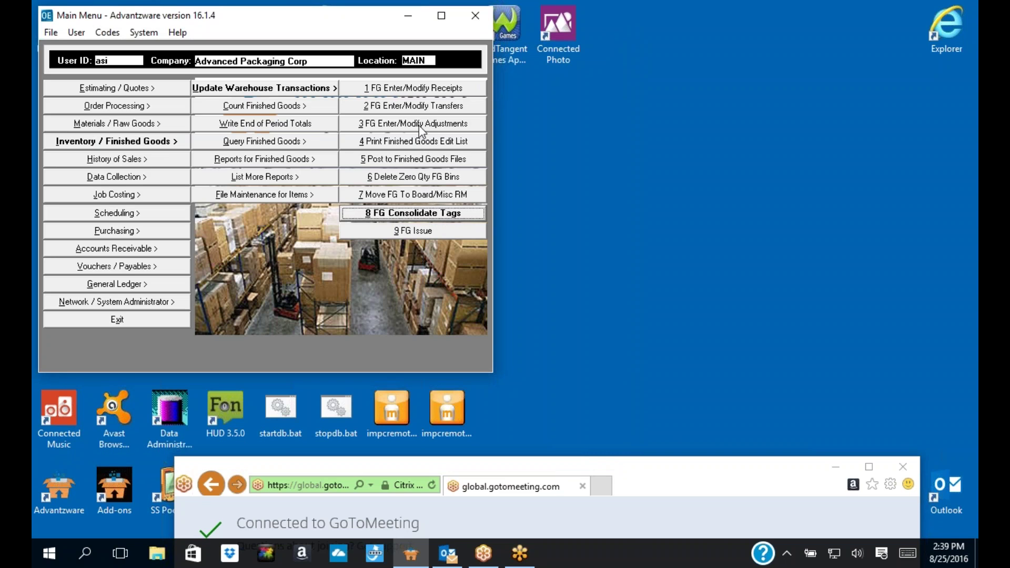
pyautogui.click(419, 106)
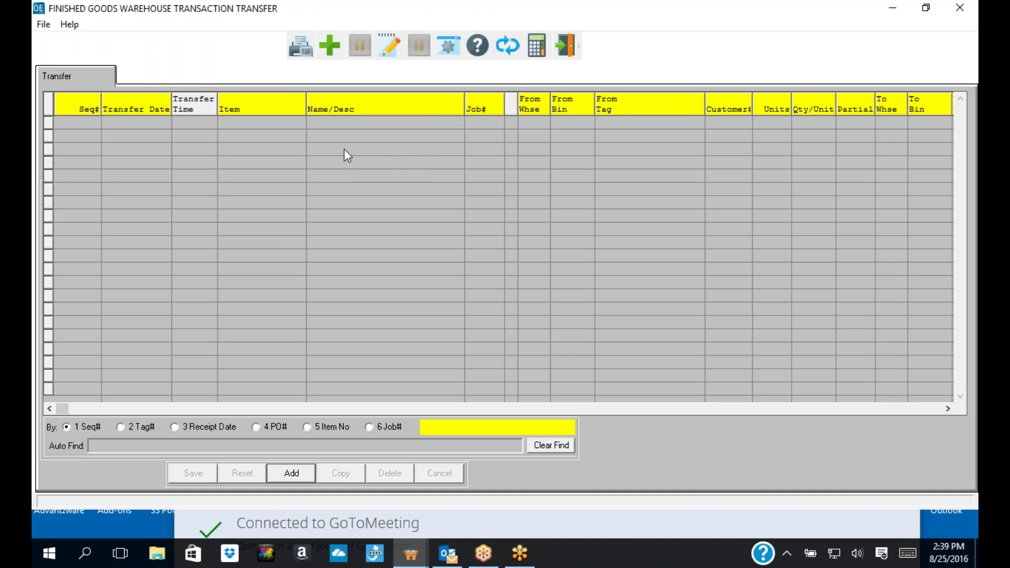
pyautogui.click(567, 47)
# - Open the releases of the RSC 13-3/8 x 4.25 x 7 order in order entry
pyautogui.click(157, 110)
pyautogui.click(248, 90)
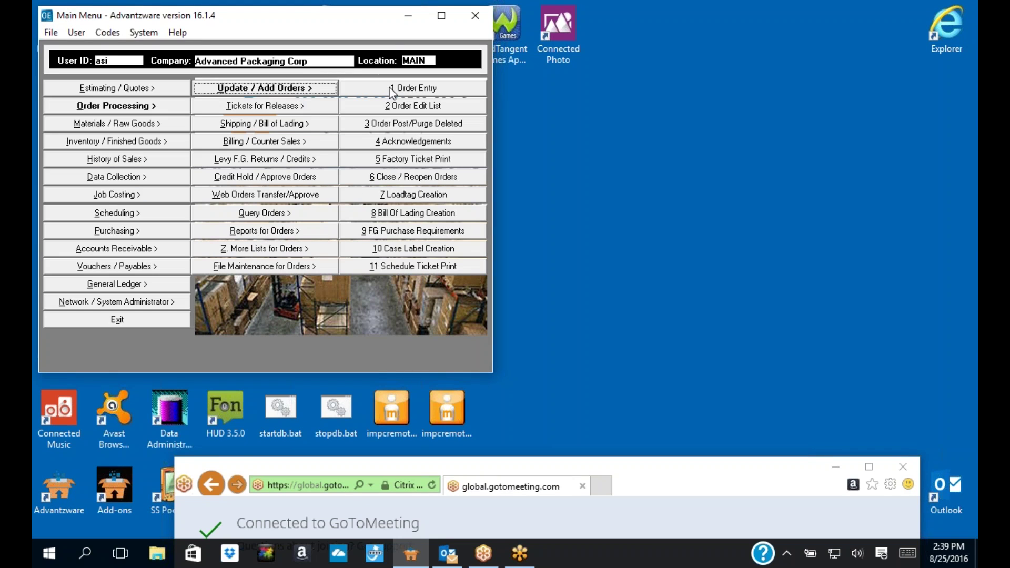
pyautogui.click(390, 89)
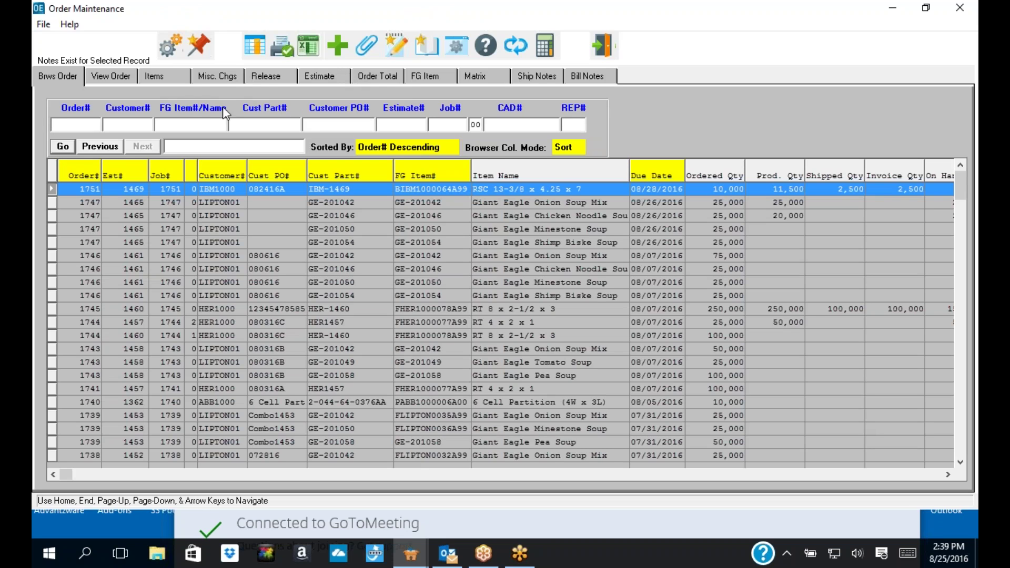
pyautogui.click(268, 77)
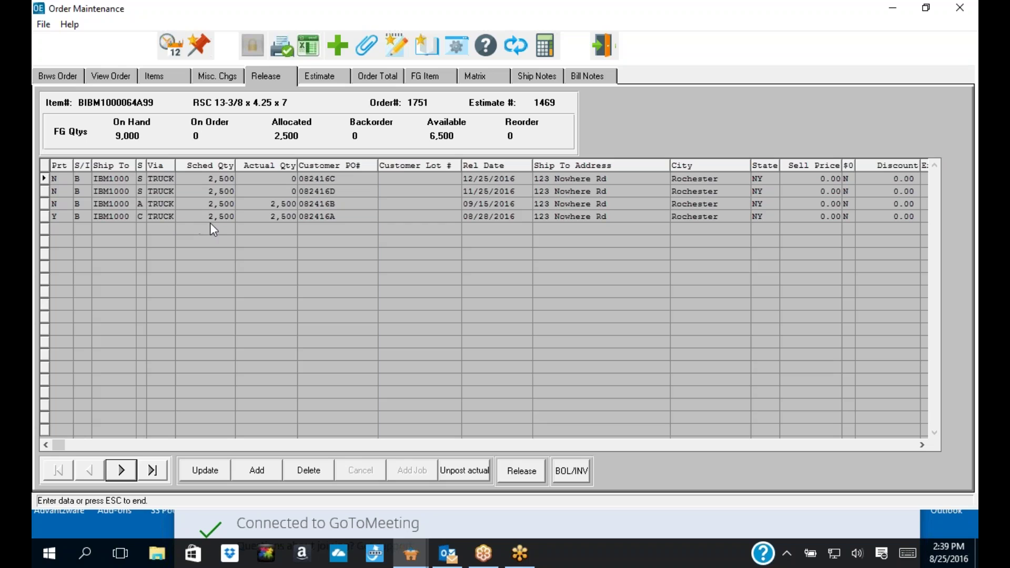
# - Add a transfer release, type T, with a scheduled quantity of 1,000 to the RSC 13-3/8 x 4.25 x 7 order
pyautogui.click(261, 469)
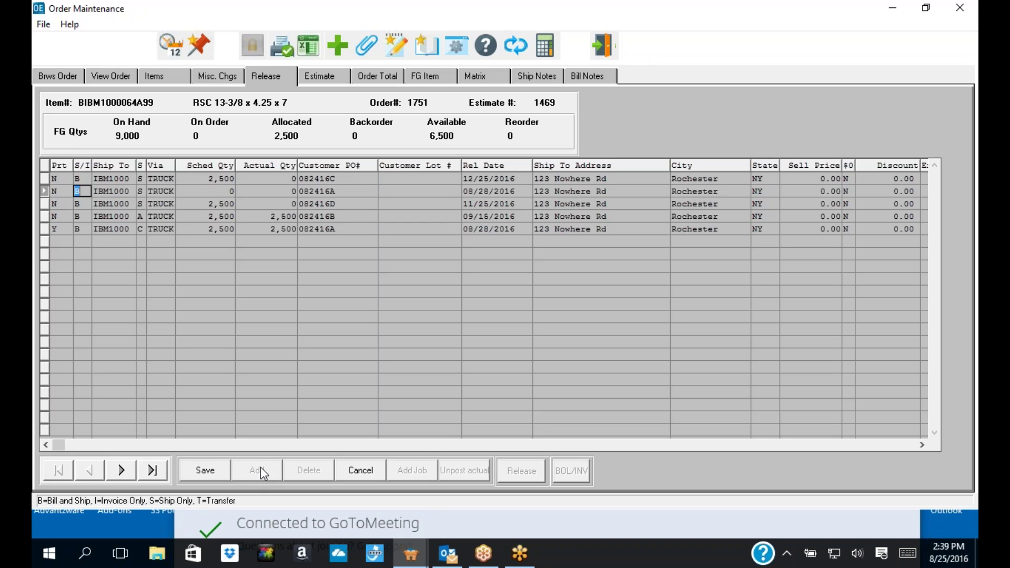
pyautogui.write('T')
pyautogui.press('Tab')
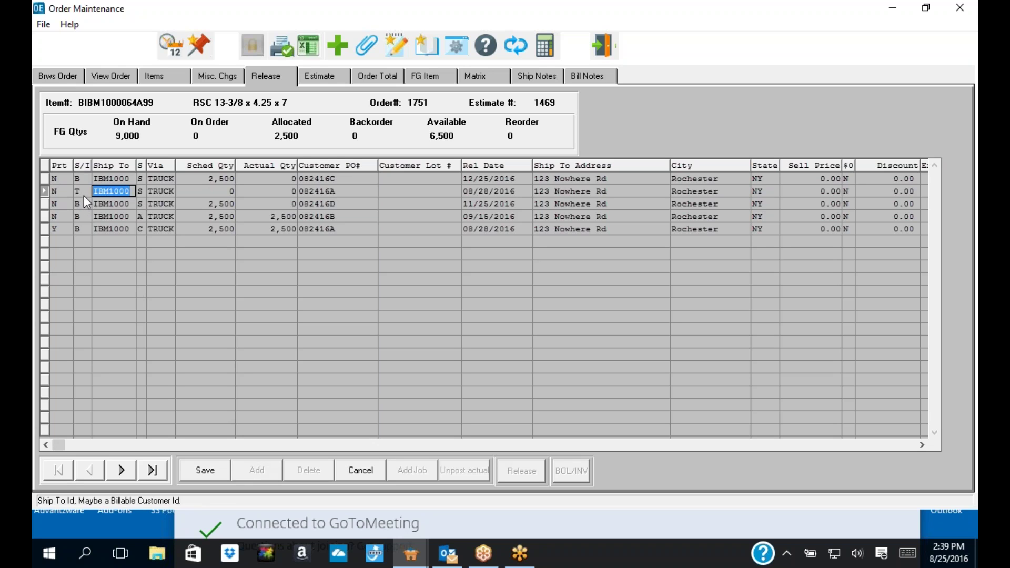
pyautogui.press('Tab')
pyautogui.press('Tab')
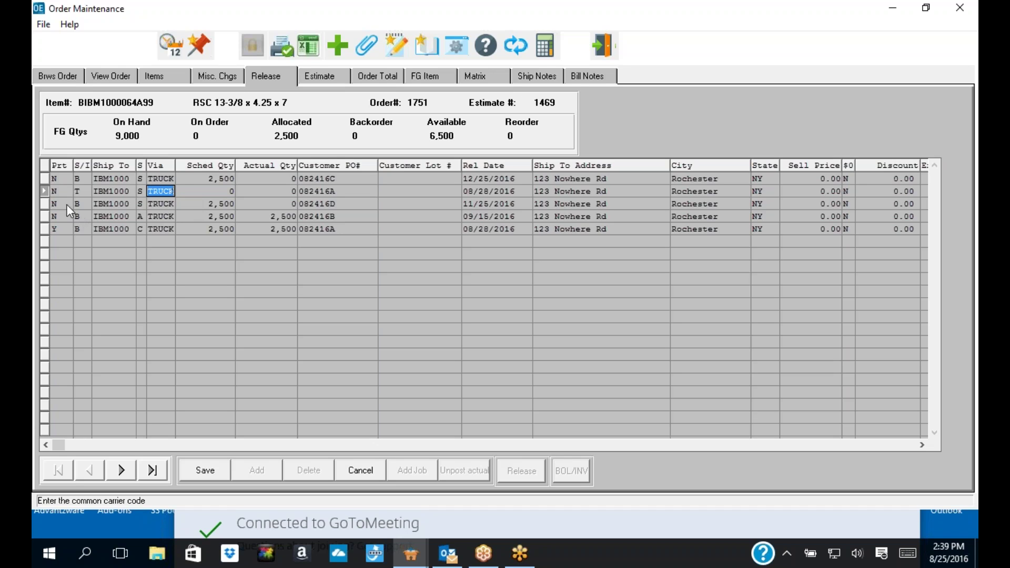
pyautogui.press('Tab')
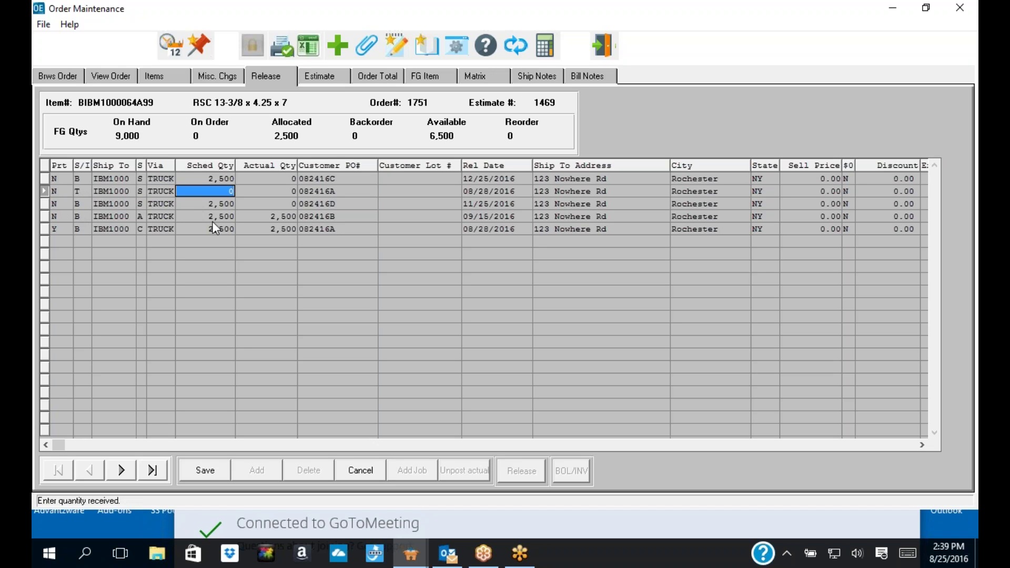
pyautogui.write('100')
pyautogui.press('Tab')
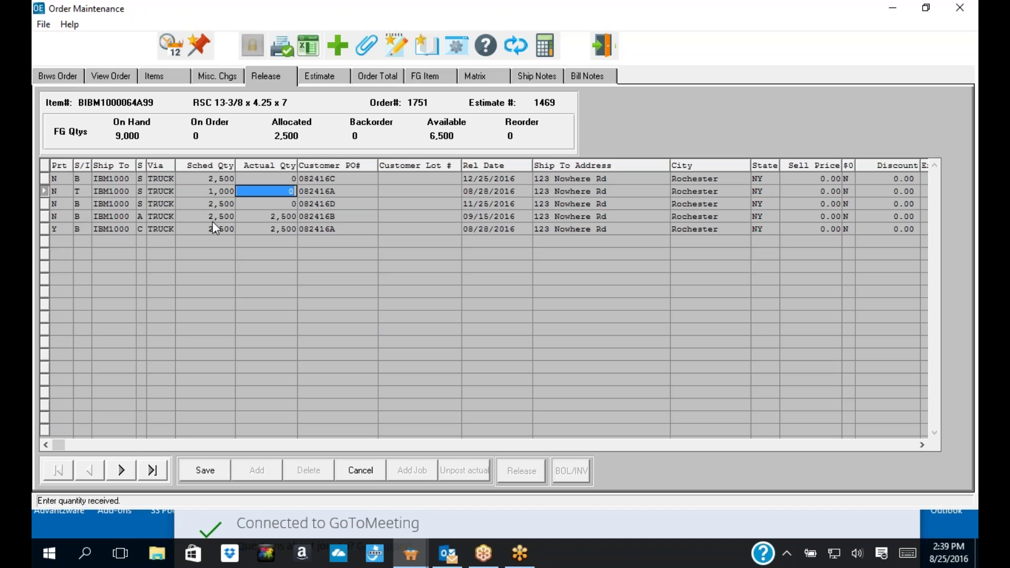
# - Clear the new transfer release's ship-to and bring up the lookup of ship-to locations
pyautogui.hotkey('shift', 'Tab')
pyautogui.hotkey('shift', 'Tab')
pyautogui.hotkey('shift', 'Tab')
pyautogui.hotkey('shift', 'Tab')
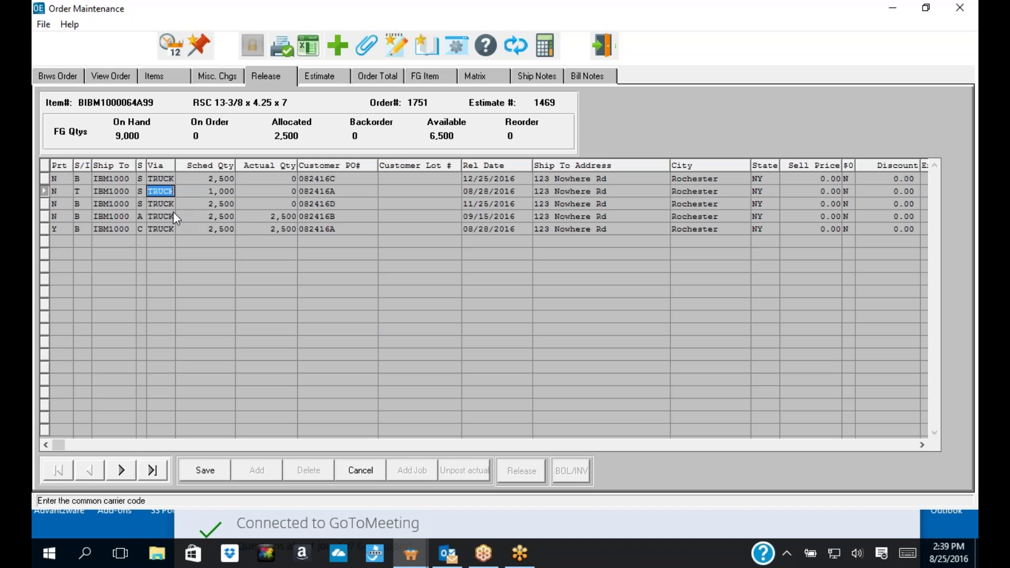
pyautogui.press('BackSpace')
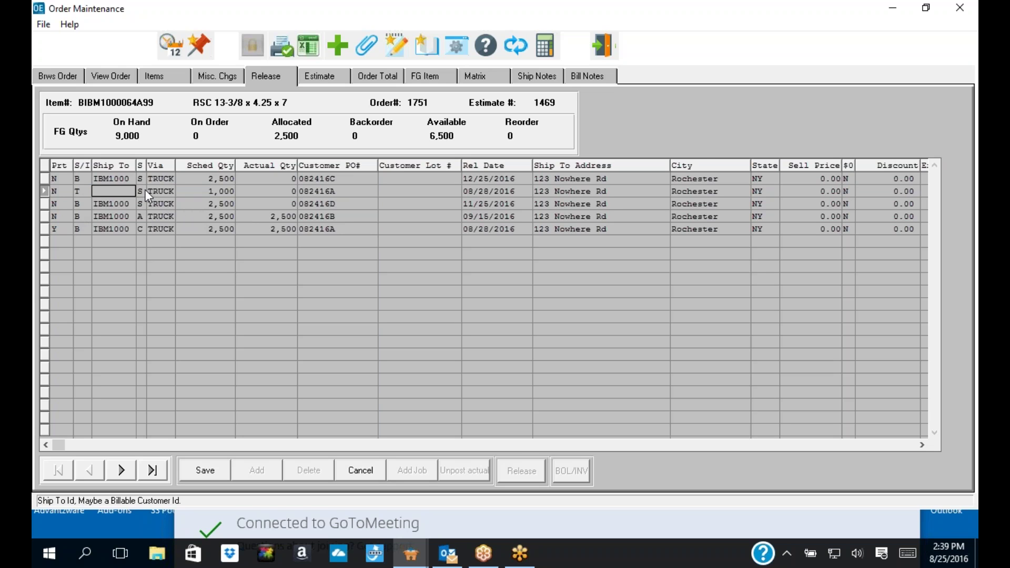
pyautogui.press('F1')
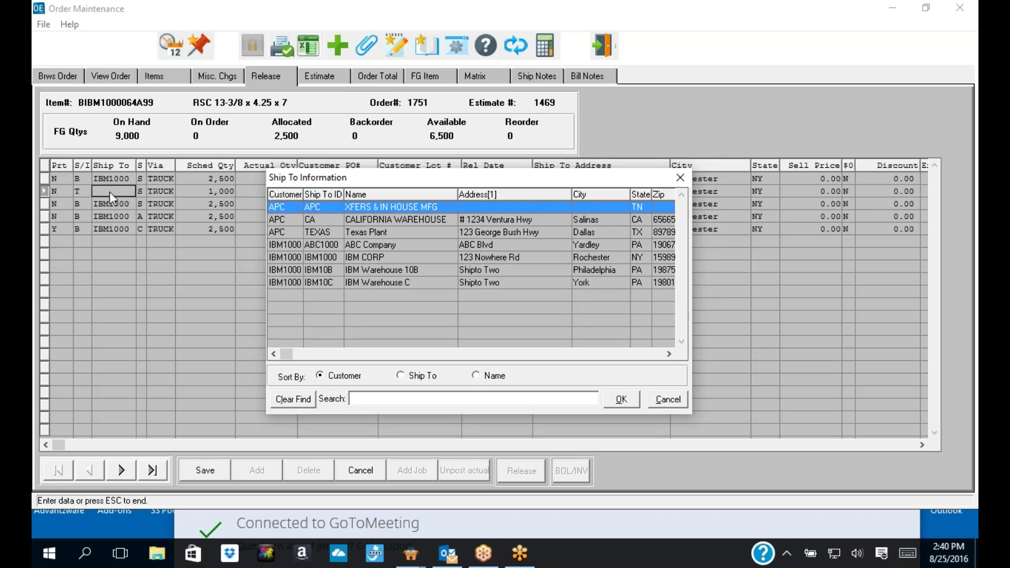
# - Review the company's own APC warehouses and the IBM customer locations offered as ship-to for the transfer release
pyautogui.click(278, 219)
pyautogui.click(282, 232)
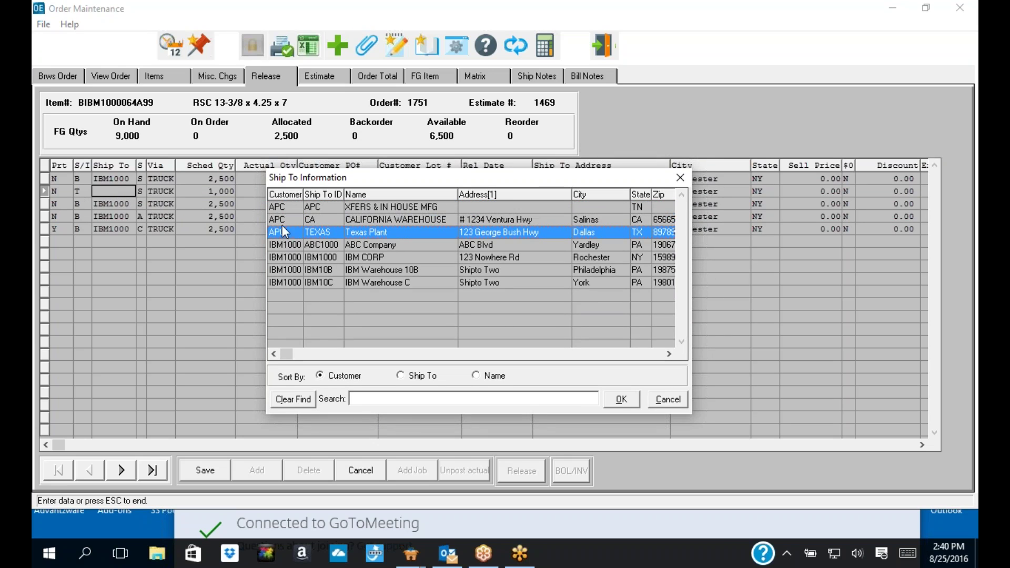
pyautogui.click(281, 207)
pyautogui.click(279, 217)
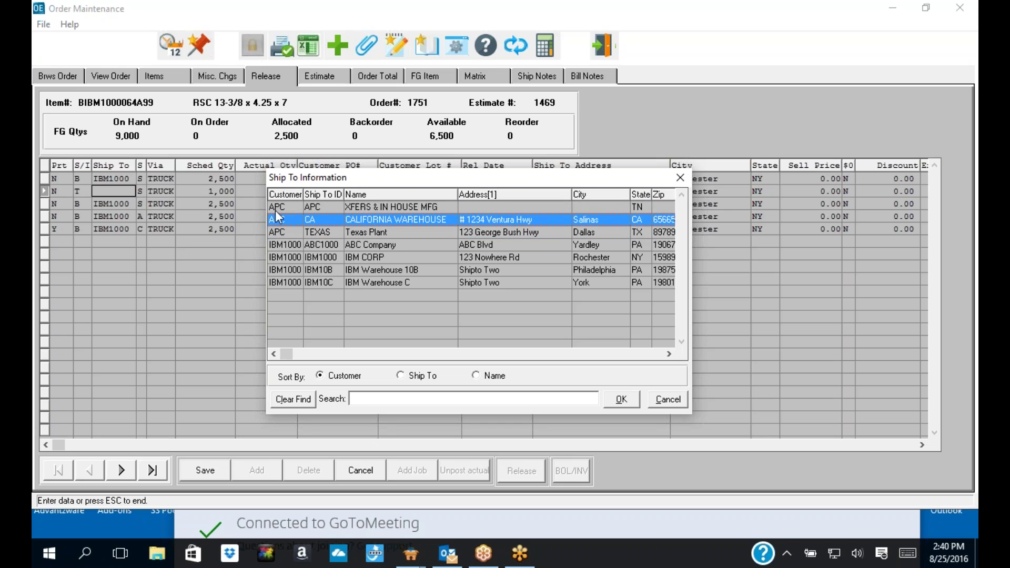
pyautogui.click(346, 207)
pyautogui.click(346, 219)
pyautogui.click(345, 230)
pyautogui.click(294, 245)
pyautogui.click(288, 256)
pyautogui.click(285, 270)
pyautogui.click(282, 281)
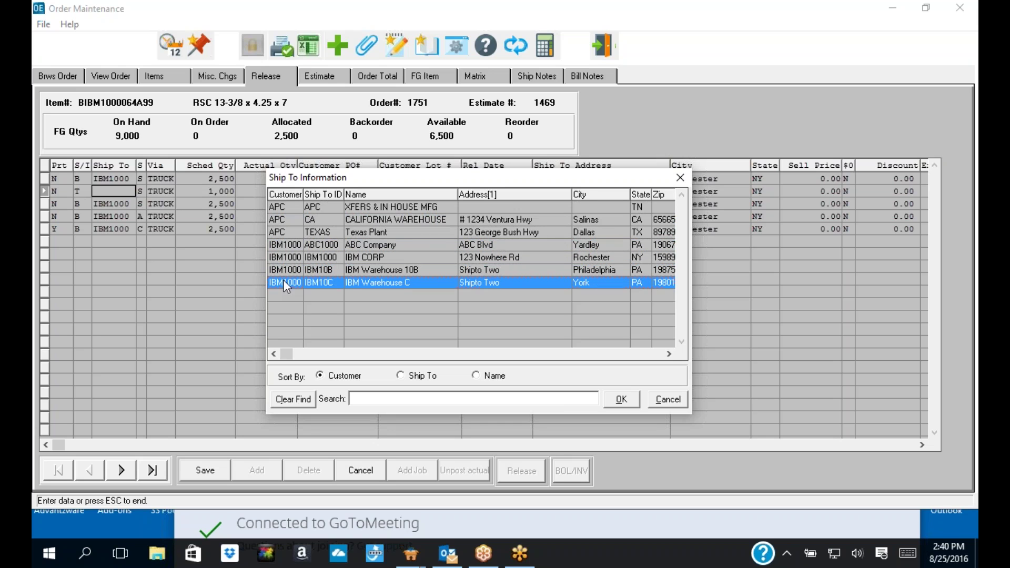
pyautogui.click(286, 249)
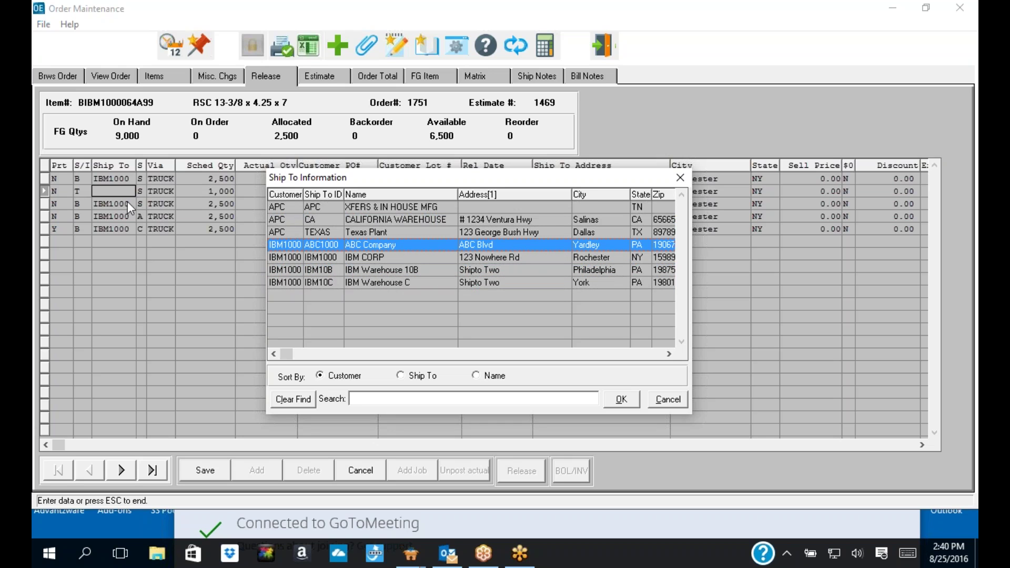
# - Set the transfer release's ship-to to TEXAS, save the release and leave order maintenance
pyautogui.doubleClick(284, 230)
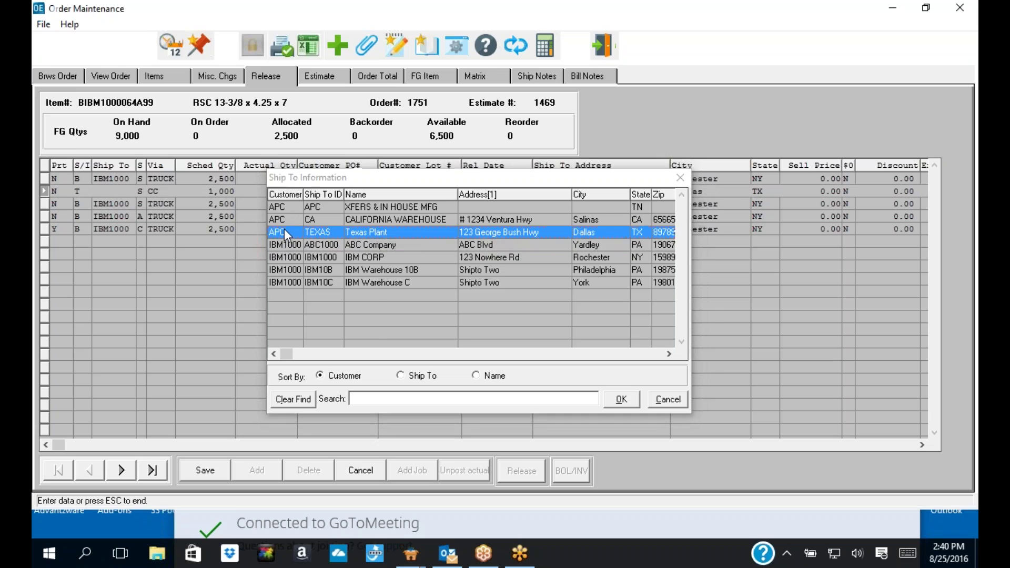
pyautogui.click(215, 470)
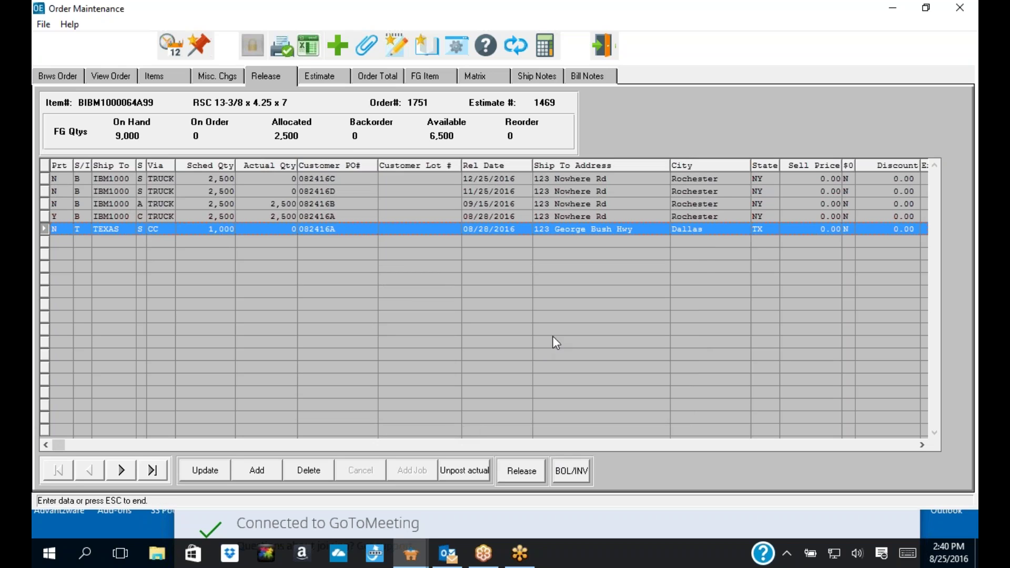
pyautogui.click(604, 37)
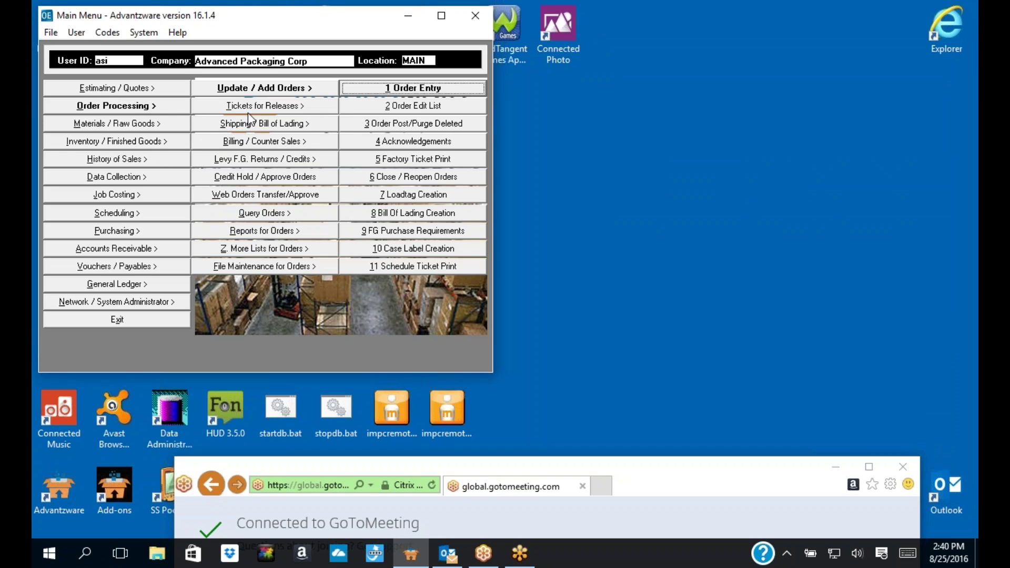
# - View the finished goods warehouse transfers and receipts lists without changing any entry
pyautogui.click(142, 142)
pyautogui.click(417, 106)
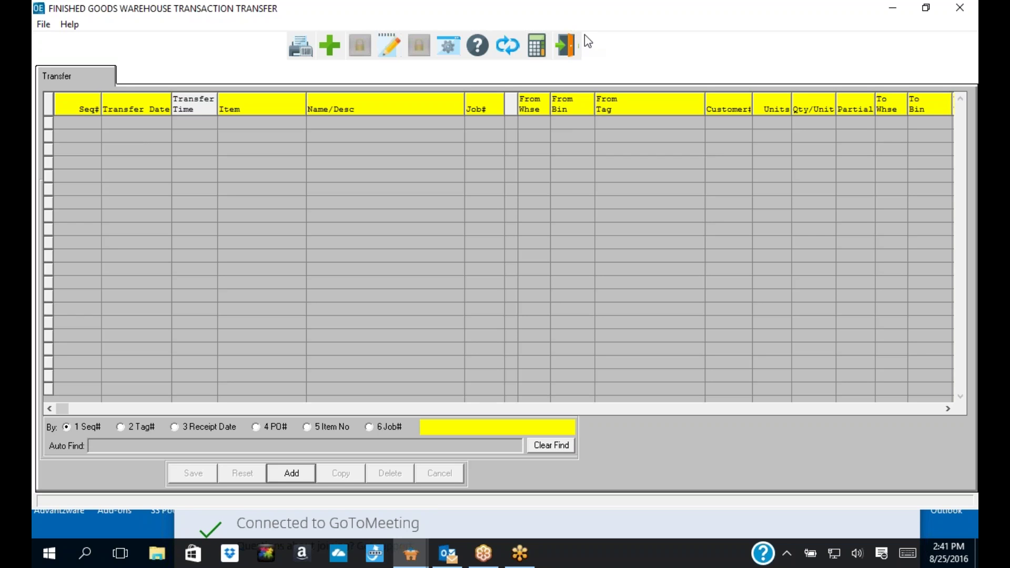
pyautogui.click(568, 42)
pyautogui.click(437, 86)
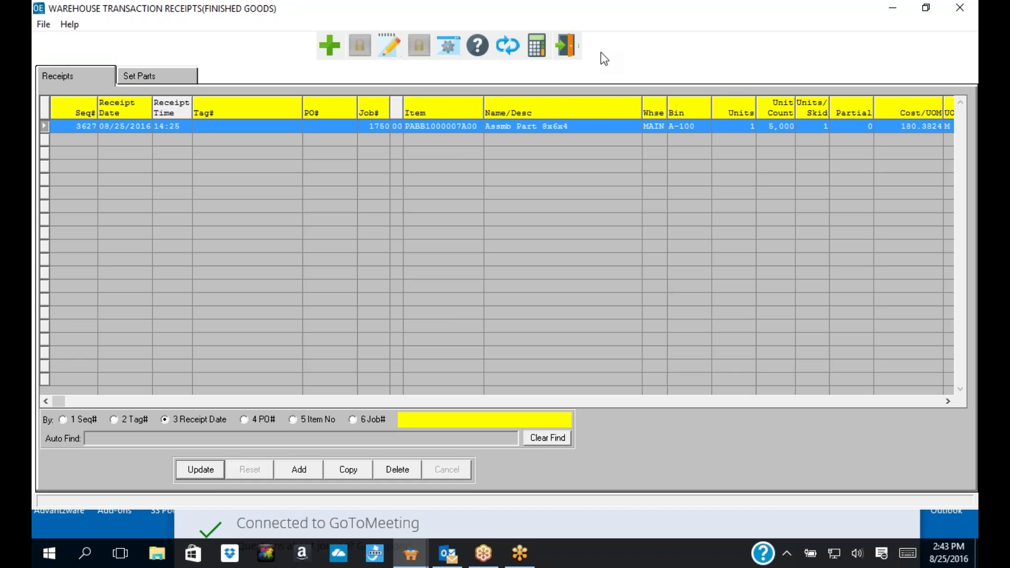
pyautogui.click(950, 12)
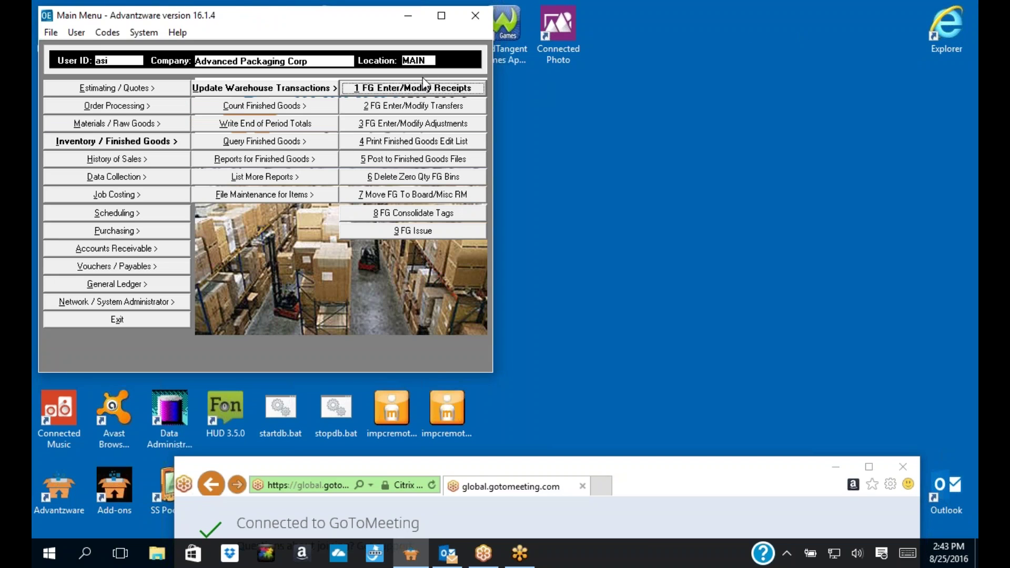
pyautogui.click(405, 93)
# - Find the INLAND purchase order for item 14x14x14 by its PO number and view its header details
pyautogui.click(141, 235)
pyautogui.click(244, 93)
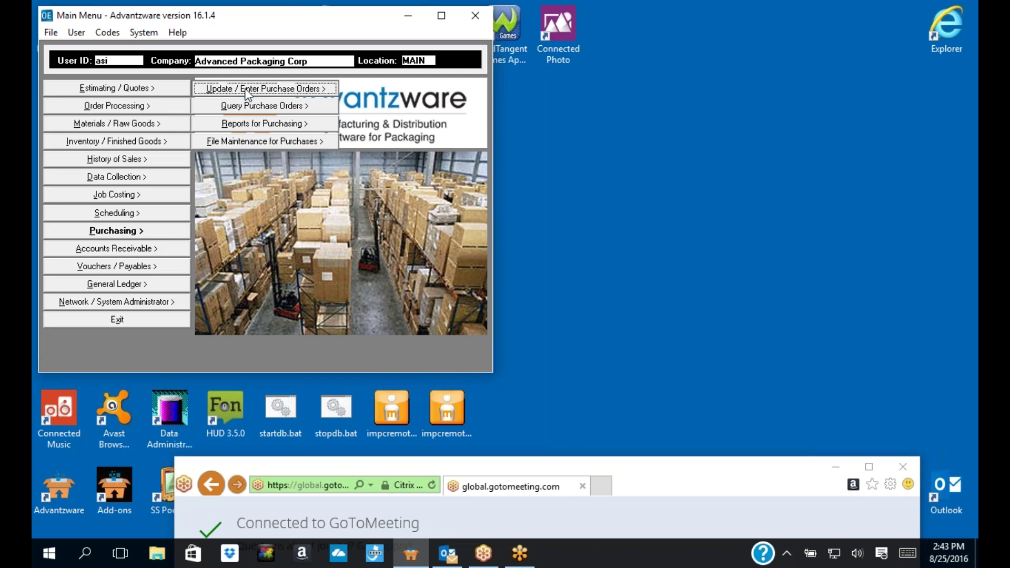
pyautogui.click(390, 91)
pyautogui.write('456')
pyautogui.press('Return')
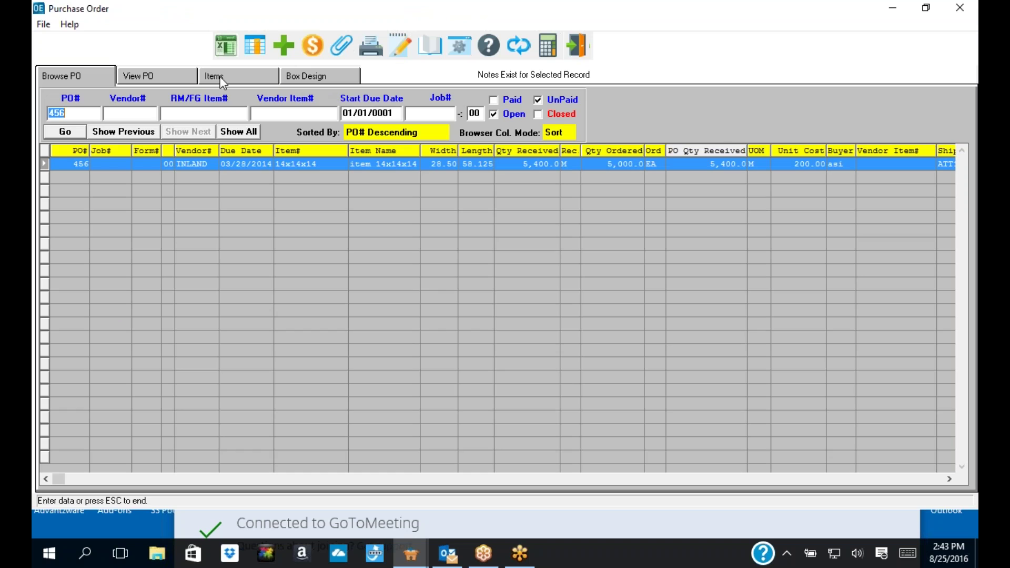
pyautogui.click(187, 79)
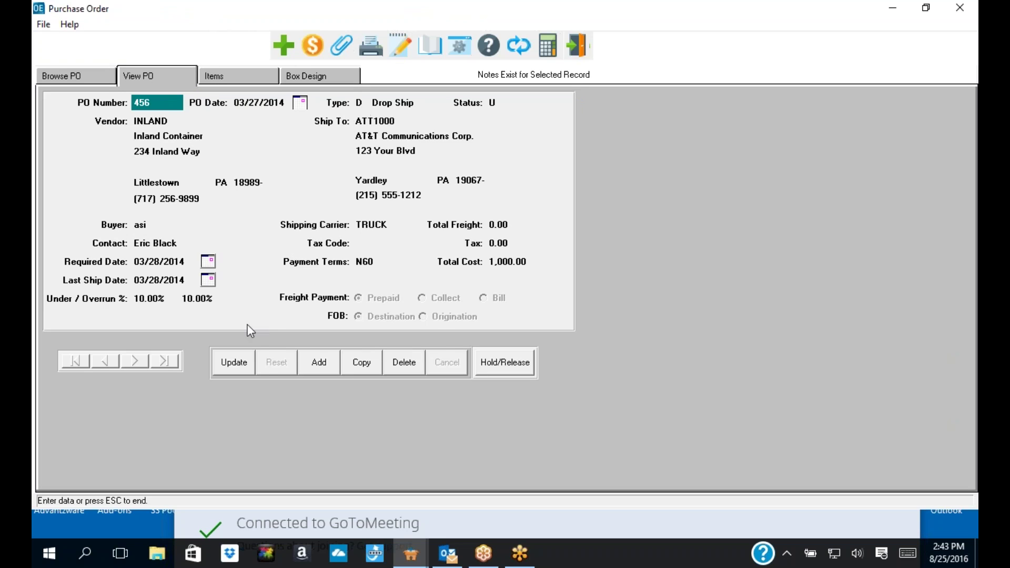
# - Examine the drop-ship purchase order's vendor or customer ship-to choice and the customer lookup list, then discard the header edit
pyautogui.click(241, 364)
pyautogui.click(362, 103)
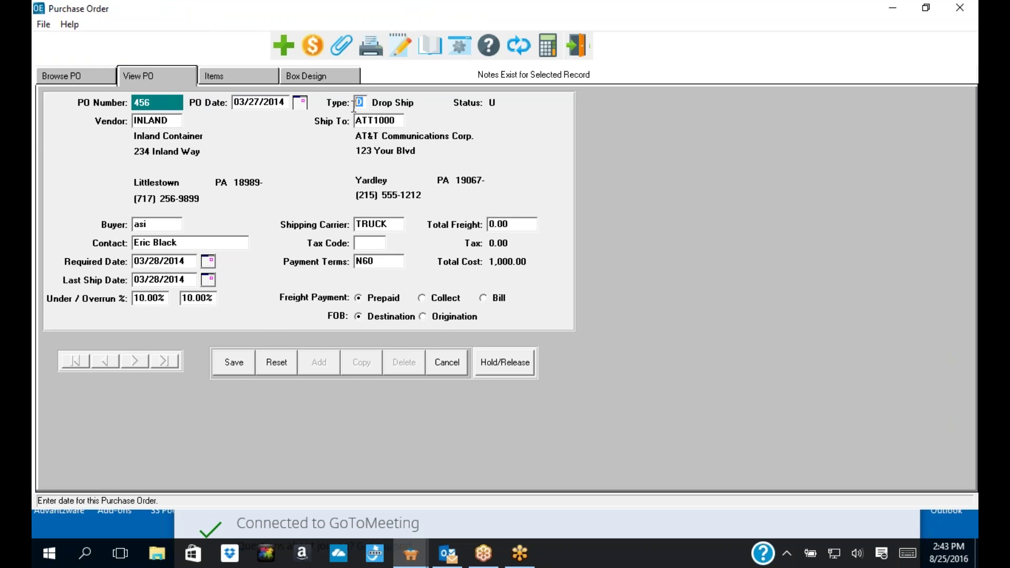
pyautogui.press('Tab')
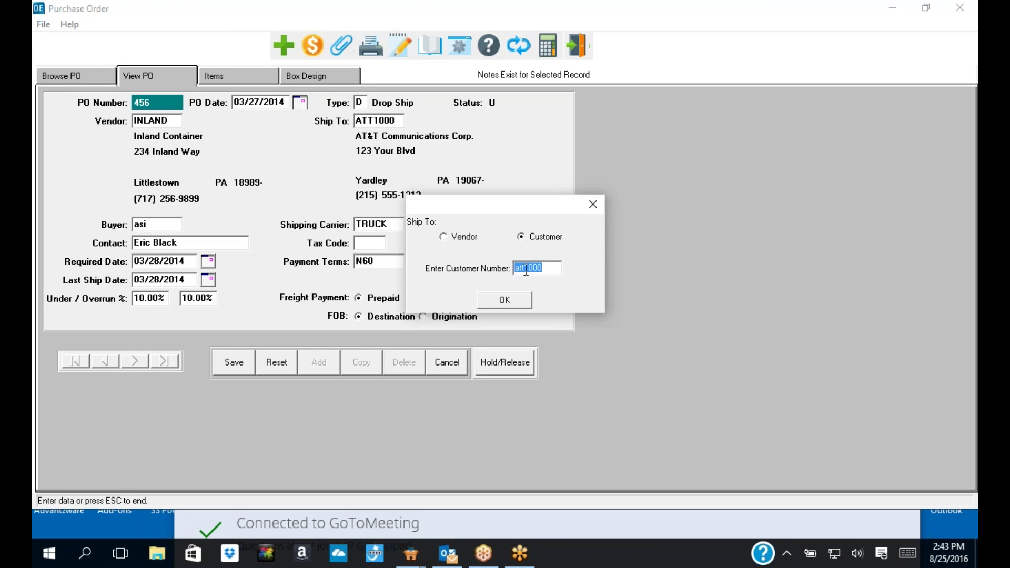
pyautogui.press('BackSpace')
pyautogui.press('Return')
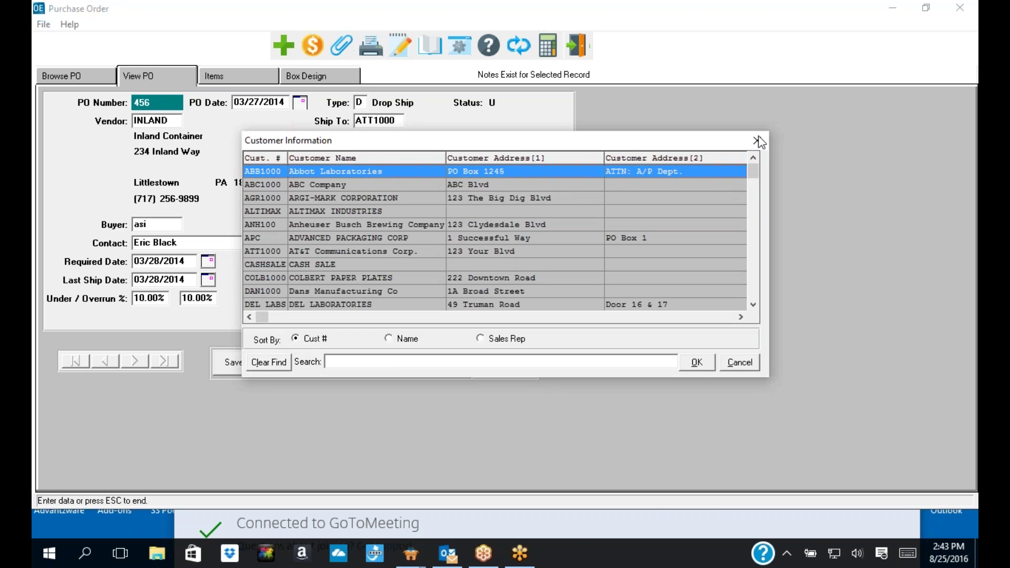
pyautogui.click(756, 141)
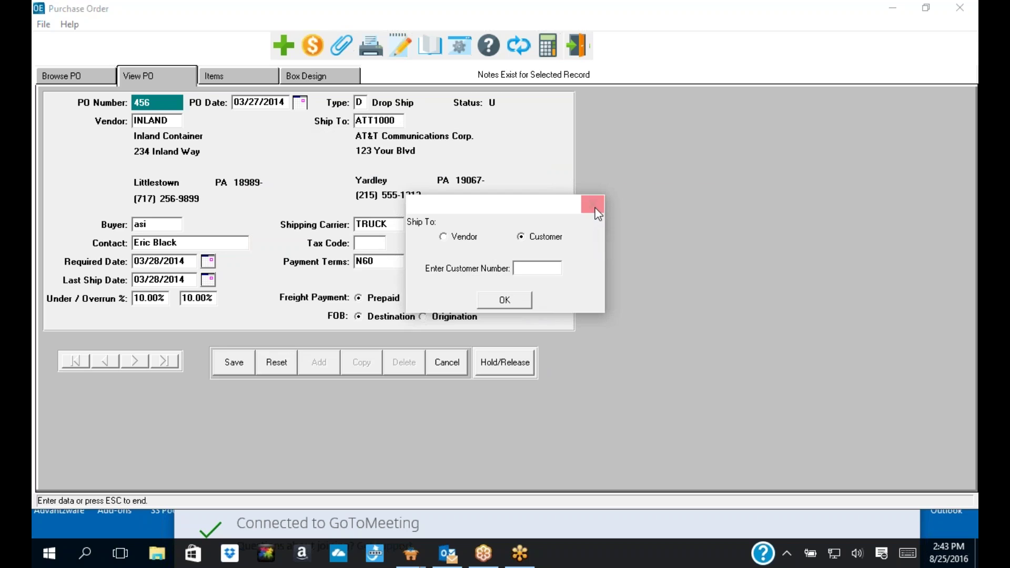
pyautogui.press('Escape')
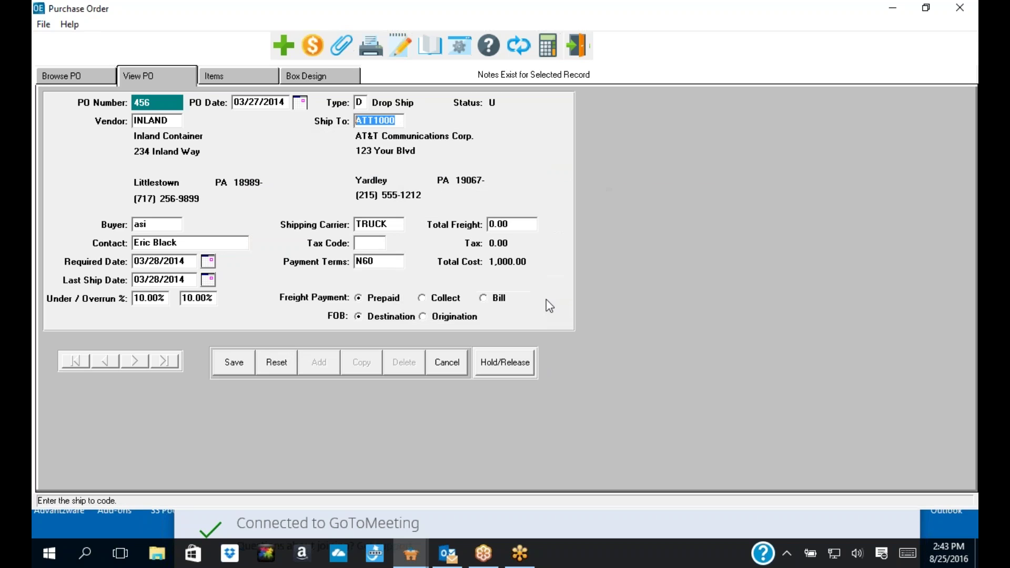
pyautogui.click(447, 362)
# - Check the purchase order's line for item 14x14x14 and leave the purchase order without changing it
pyautogui.click(231, 76)
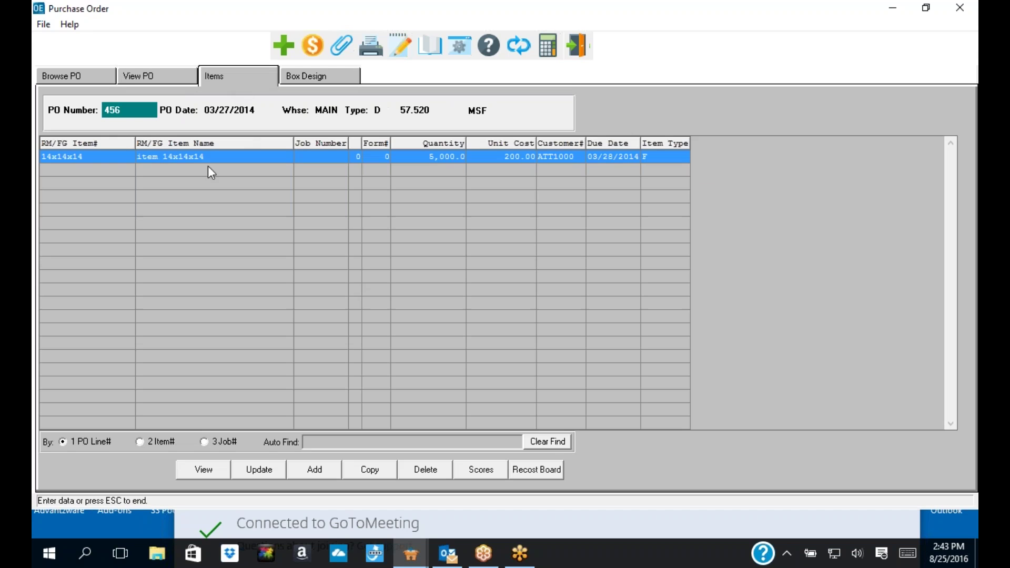
pyautogui.click(253, 469)
pyautogui.click(628, 328)
pyautogui.click(577, 46)
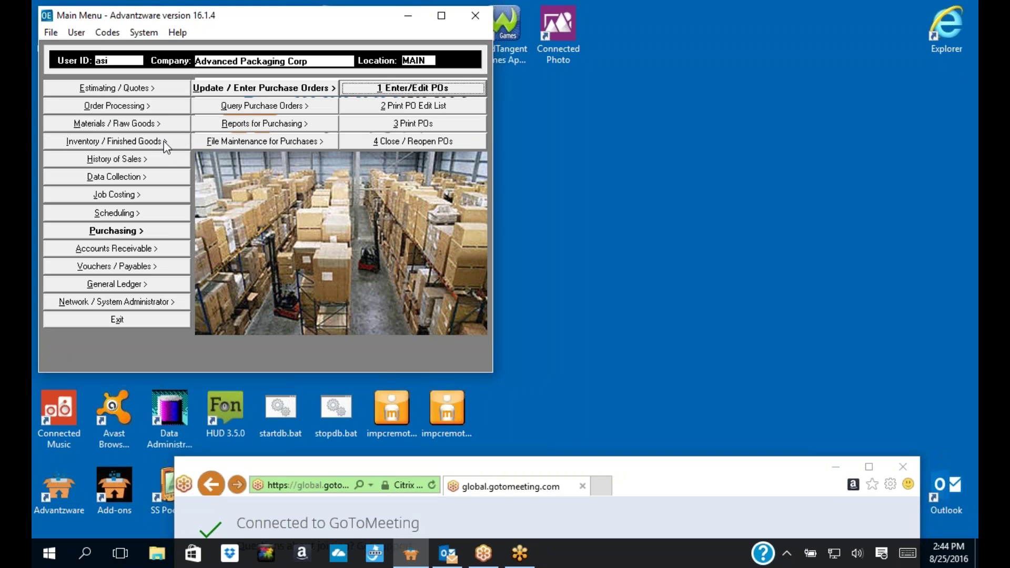
# - Delete the pending finished goods warehouse receipt for Assmb Part 8x6x4
pyautogui.click(136, 142)
pyautogui.click(263, 87)
pyautogui.click(413, 88)
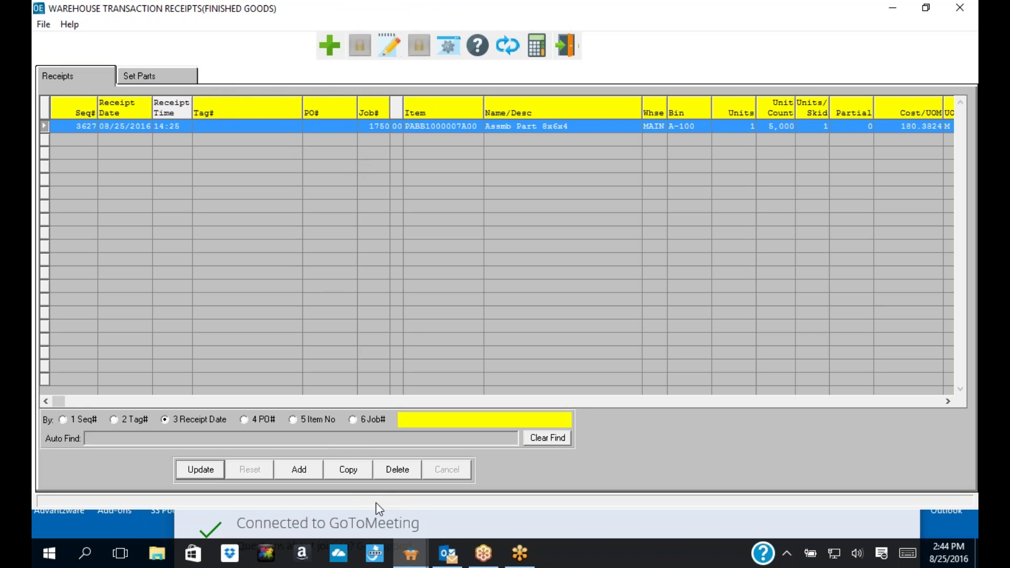
pyautogui.click(396, 469)
pyautogui.press('Return')
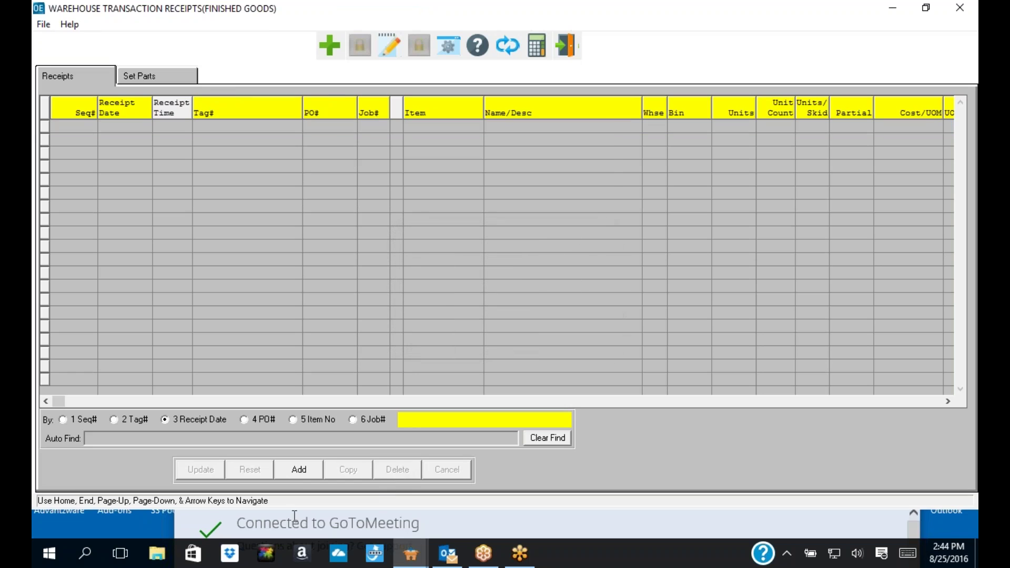
# - Add a finished goods receipt against the drop-ship purchase order for item 14x14x14 in warehouse MAIN, bin FLOOR, and save it
pyautogui.click(299, 475)
pyautogui.write('456')
pyautogui.press('Return')
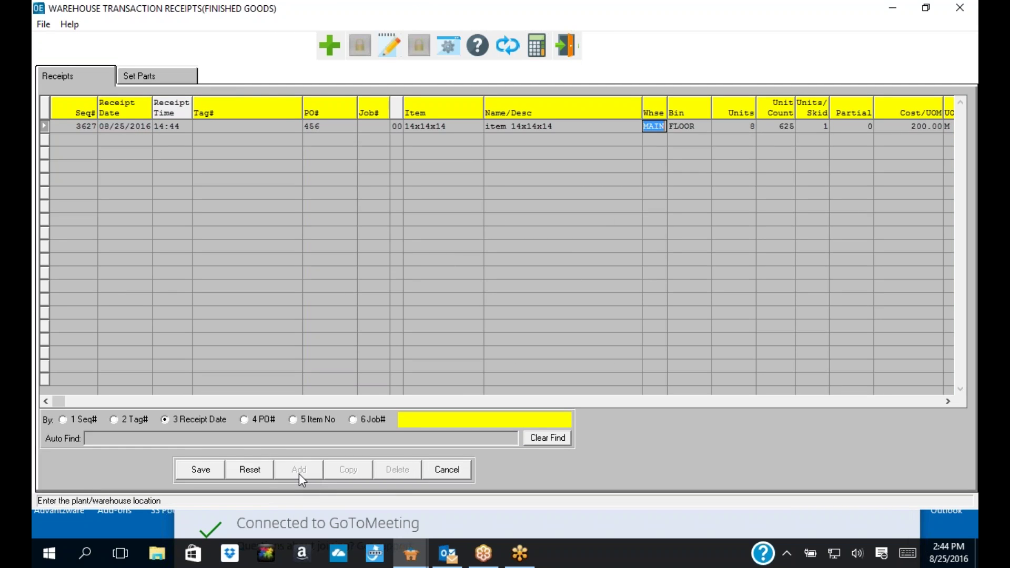
pyautogui.press('Return')
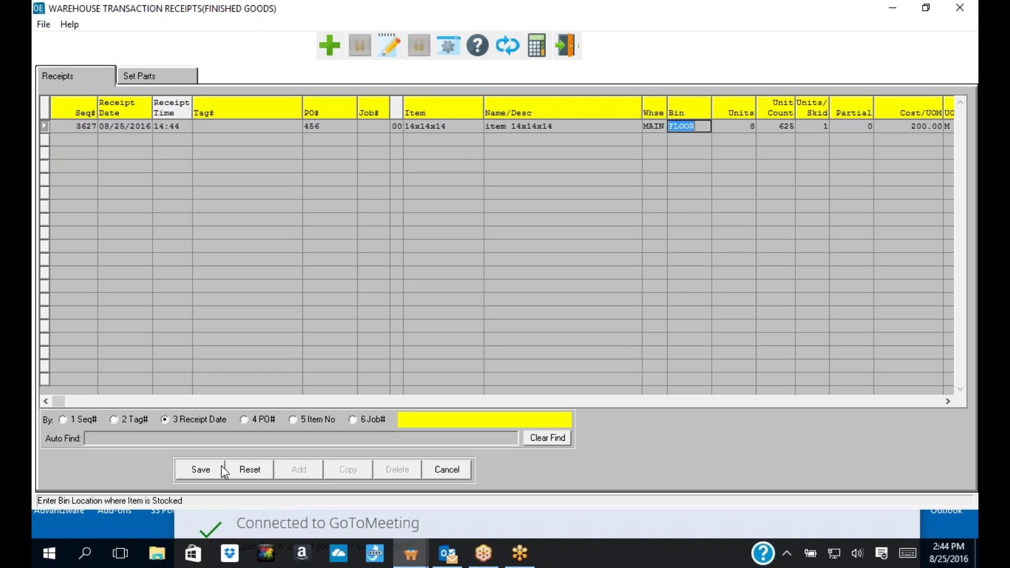
pyautogui.click(204, 469)
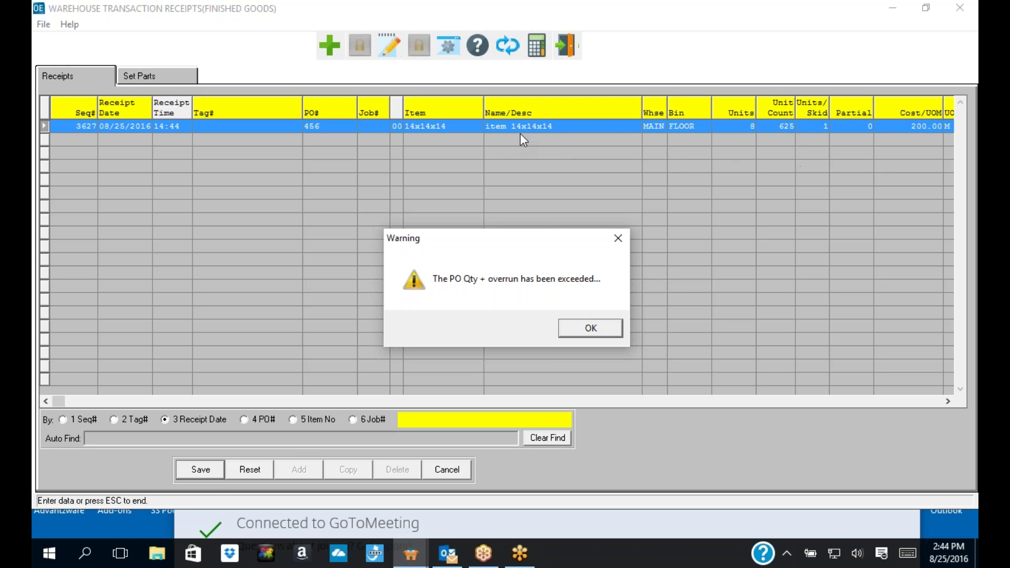
pyautogui.click(588, 331)
# - Create the drop-ship invoice with 50.00 billable freight and an emailed bill of lading, then leave receipts
pyautogui.moveTo(616, 188); pyautogui.dragTo(400, 179)
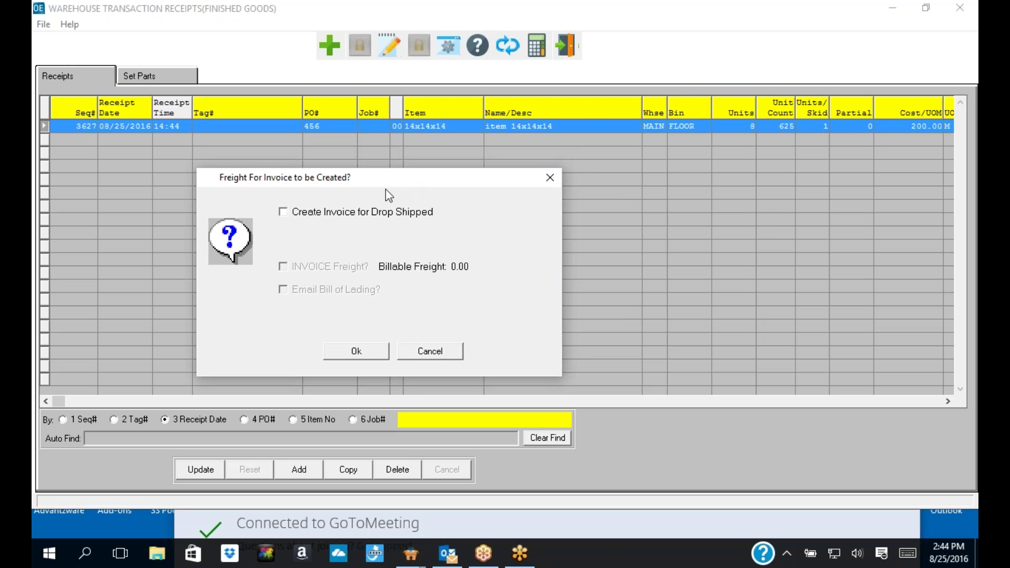
pyautogui.click(286, 212)
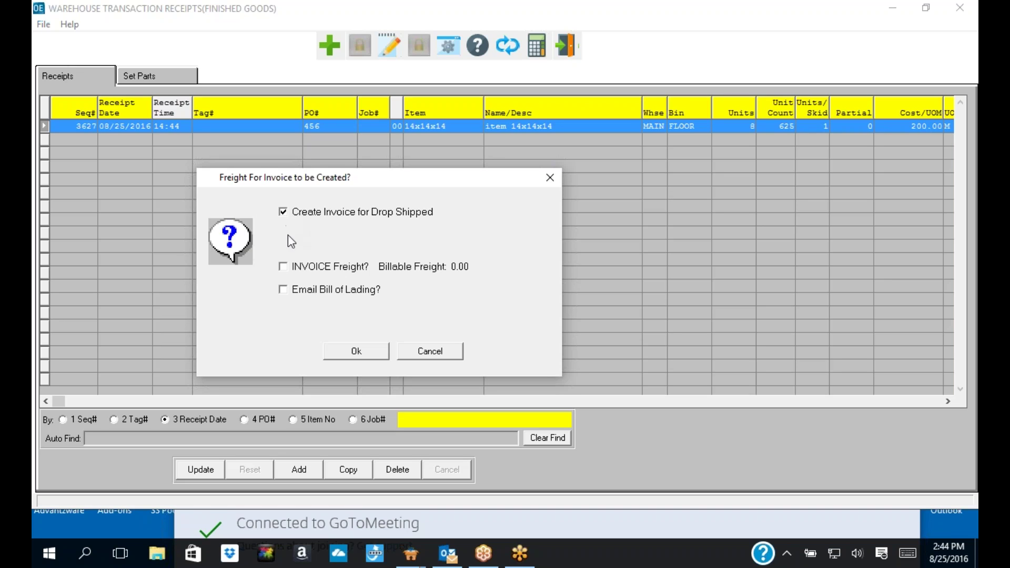
pyautogui.click(285, 266)
pyautogui.moveTo(480, 267); pyautogui.dragTo(448, 268)
pyautogui.write('50')
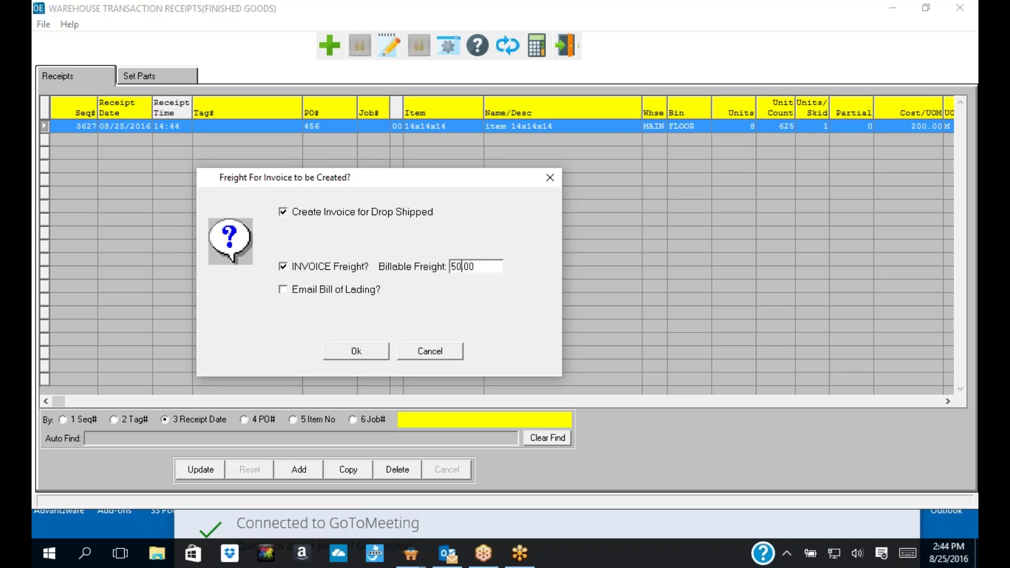
pyautogui.click(284, 289)
pyautogui.click(359, 352)
pyautogui.click(566, 45)
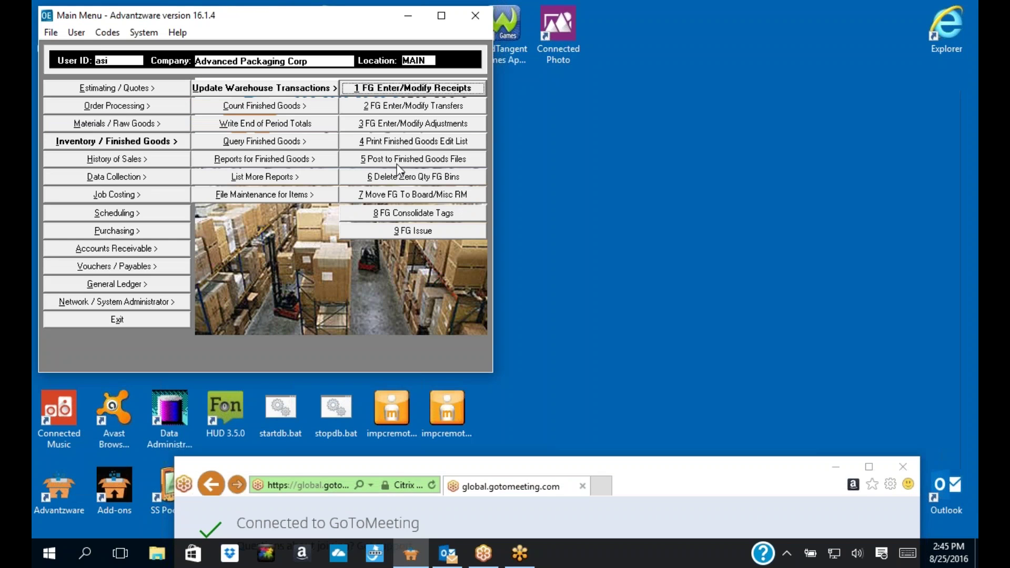
# - Post the finished goods receipts with post date 08/25/2016 and the posting report output to screen
pyautogui.click(398, 164)
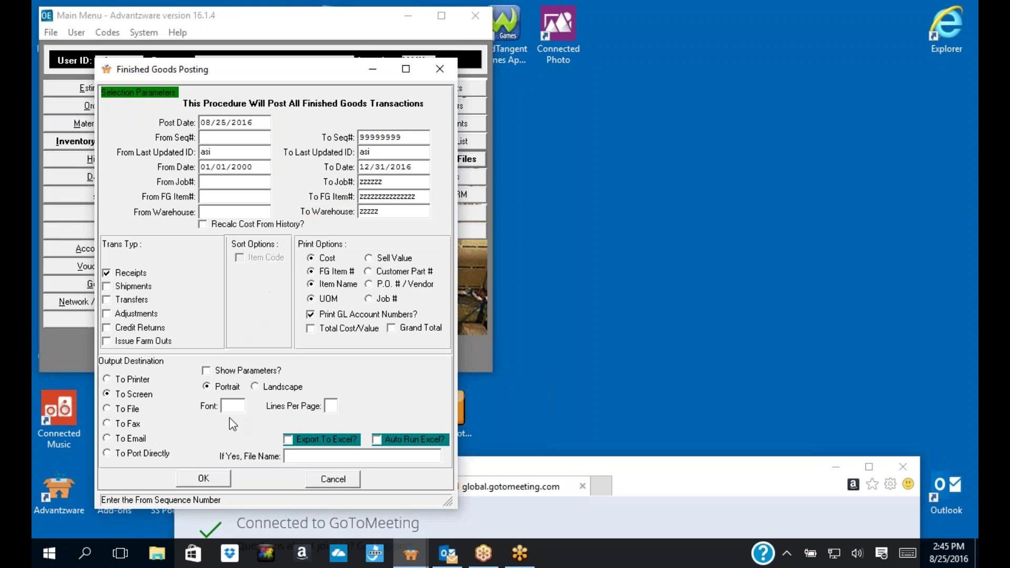
pyautogui.click(203, 478)
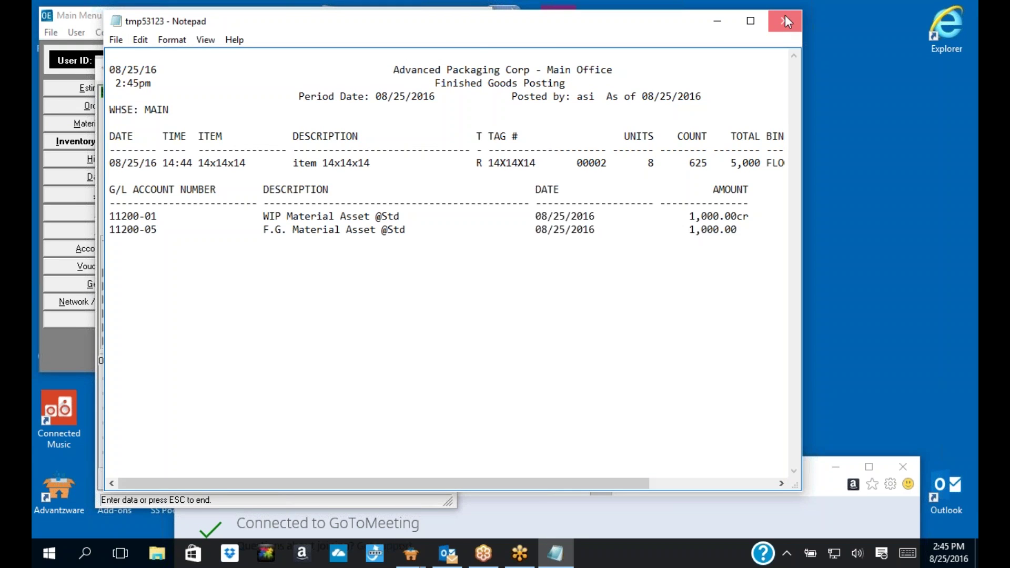
pyautogui.click(785, 16)
pyautogui.click(453, 329)
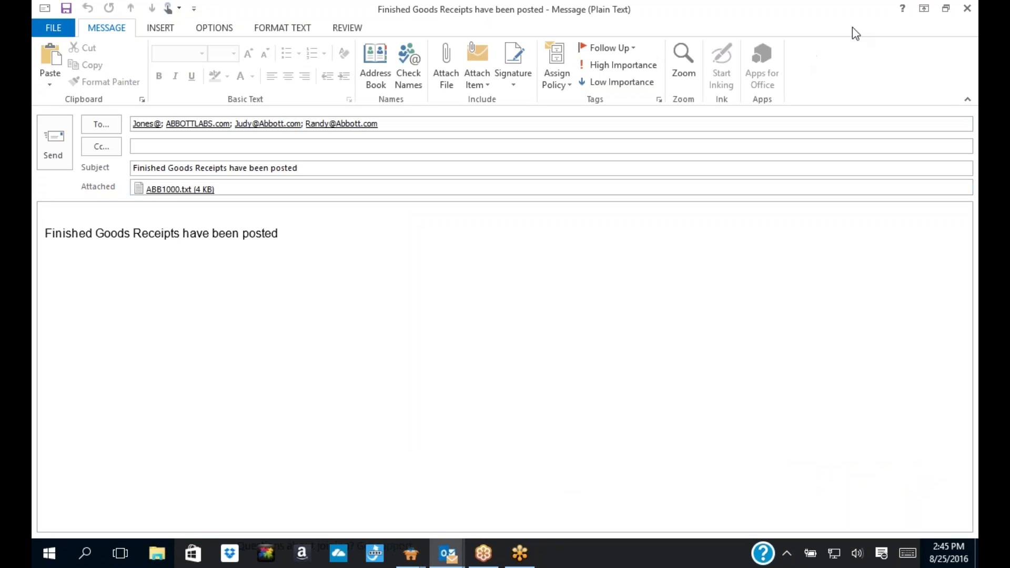
# - Close the posting notification email unsent, cancel printing the bill of lading and exit finished goods posting
pyautogui.click(966, 8)
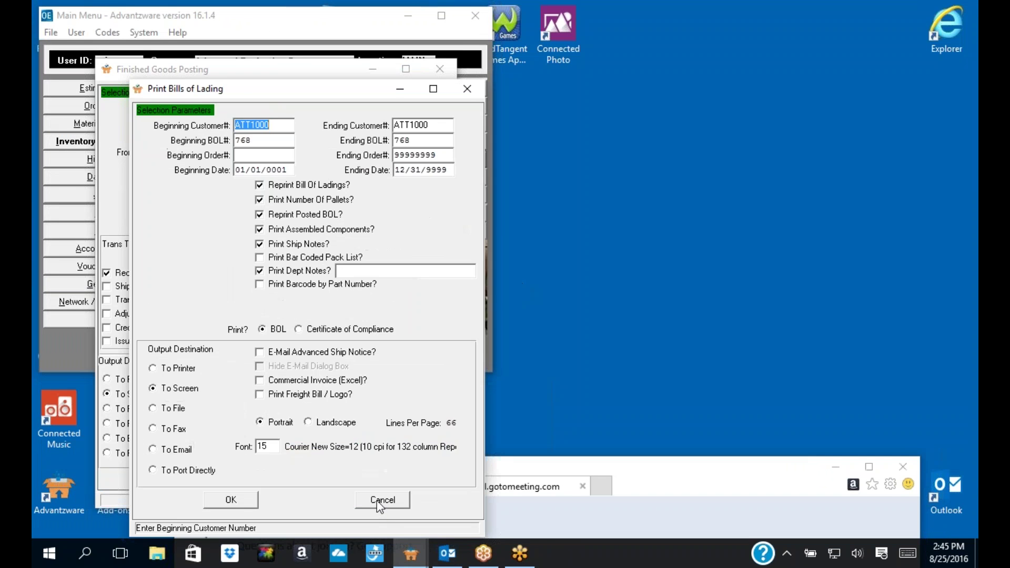
pyautogui.click(382, 499)
pyautogui.click(527, 321)
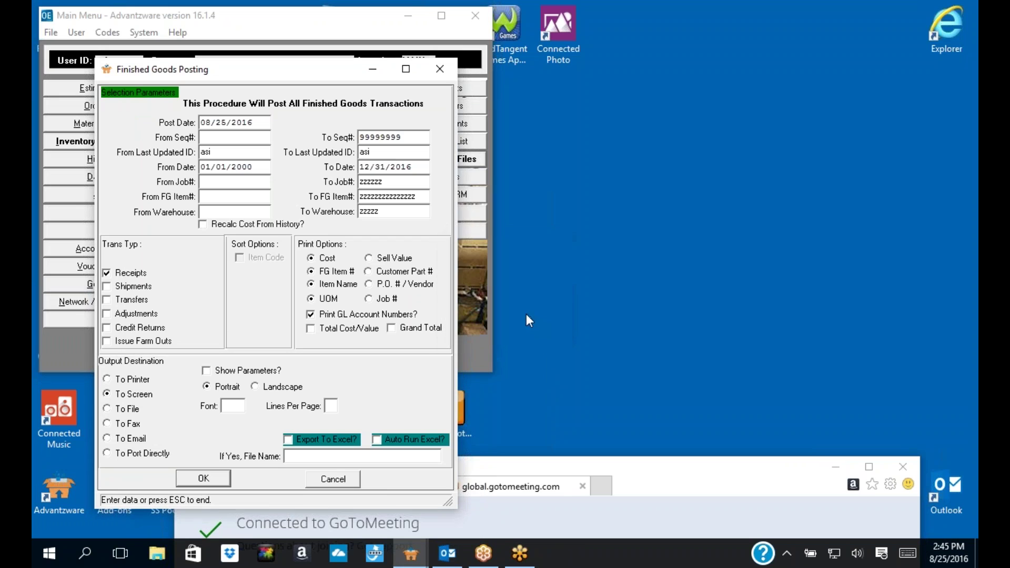
pyautogui.click(446, 67)
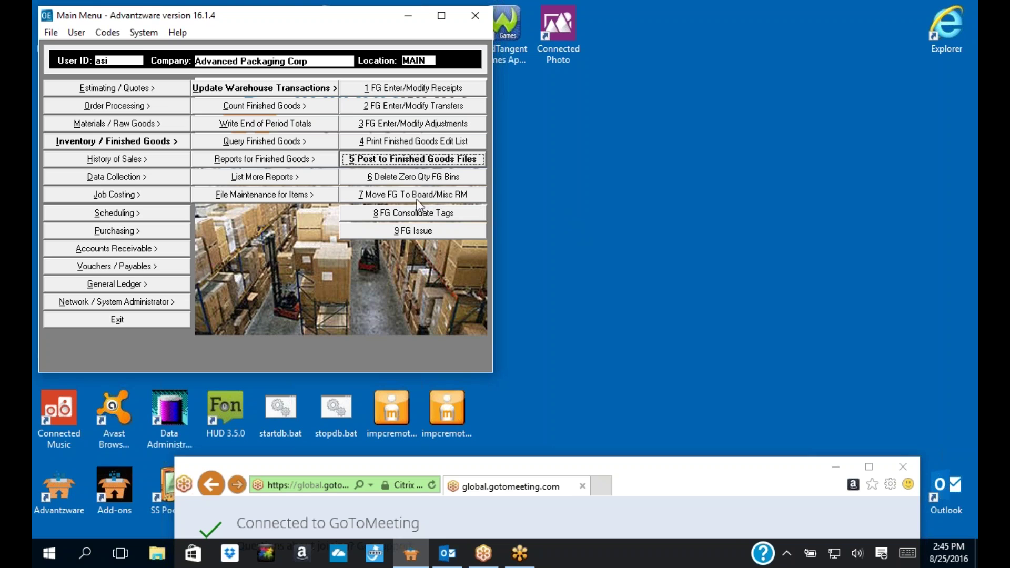
# - View the options for deleting zero quantity bins and for creating board or misc raw materials from finished goods, without running either
pyautogui.click(393, 176)
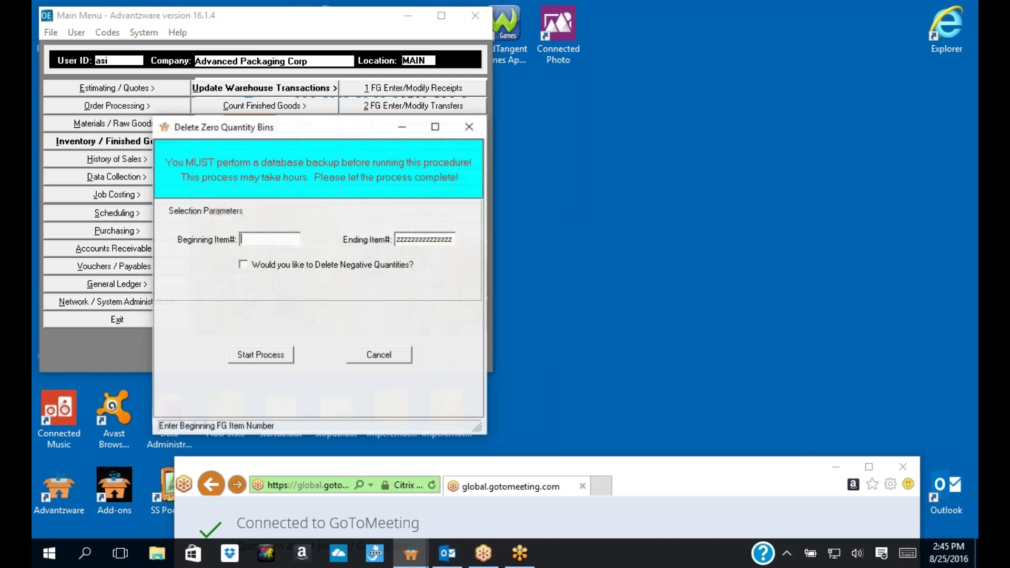
pyautogui.moveTo(344, 123); pyautogui.dragTo(529, 114)
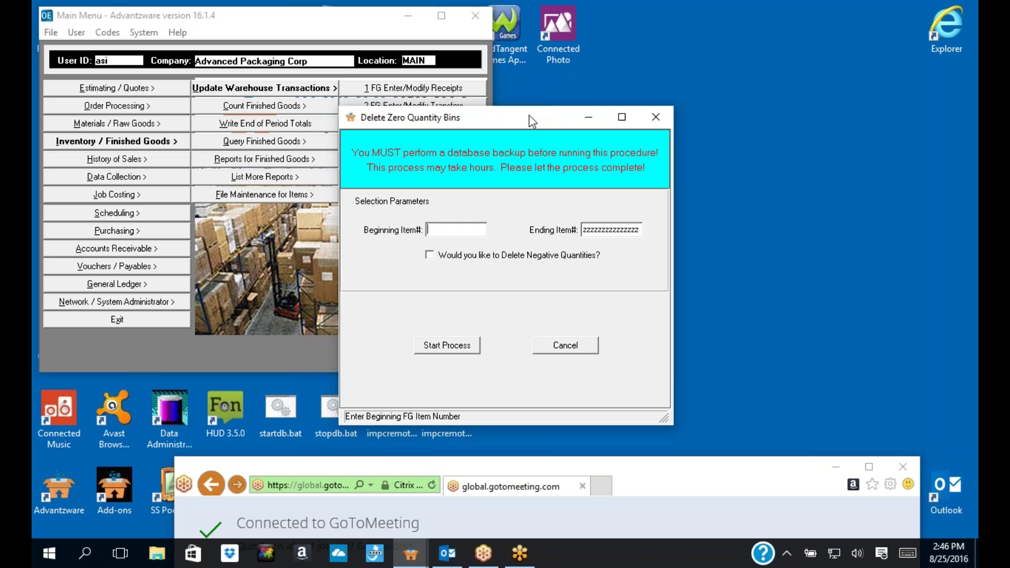
pyautogui.click(562, 345)
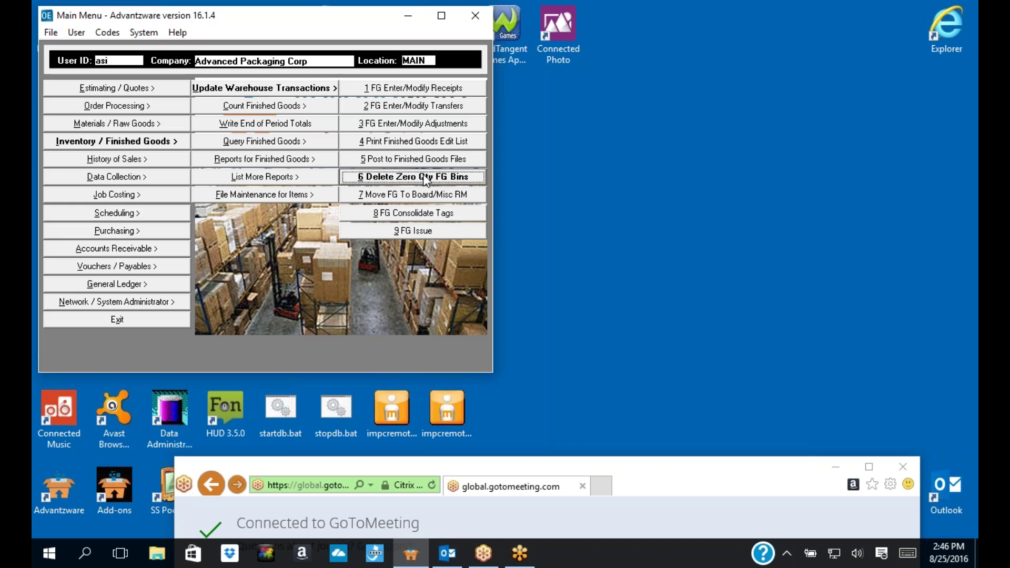
pyautogui.click(385, 201)
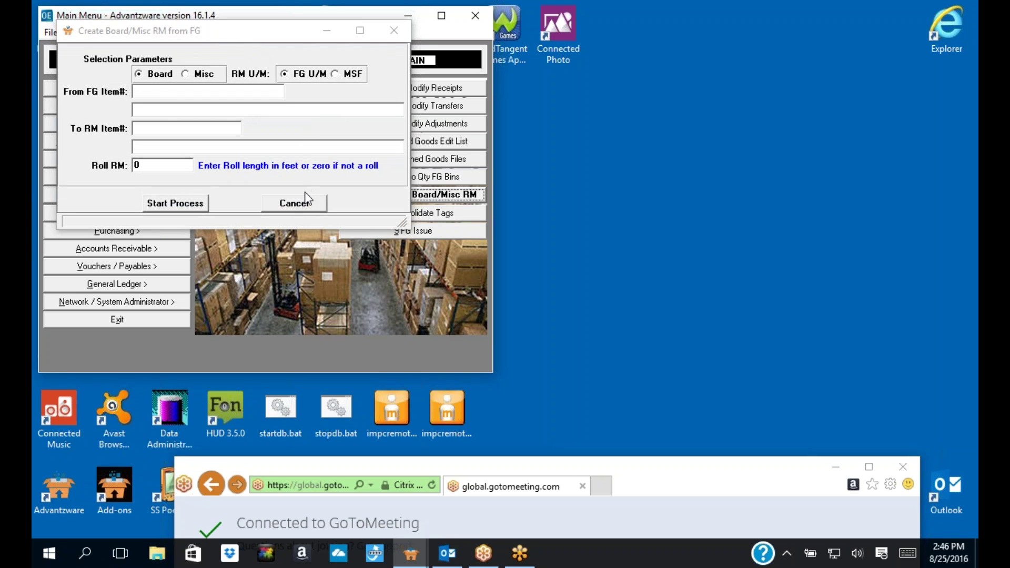
pyautogui.click(303, 207)
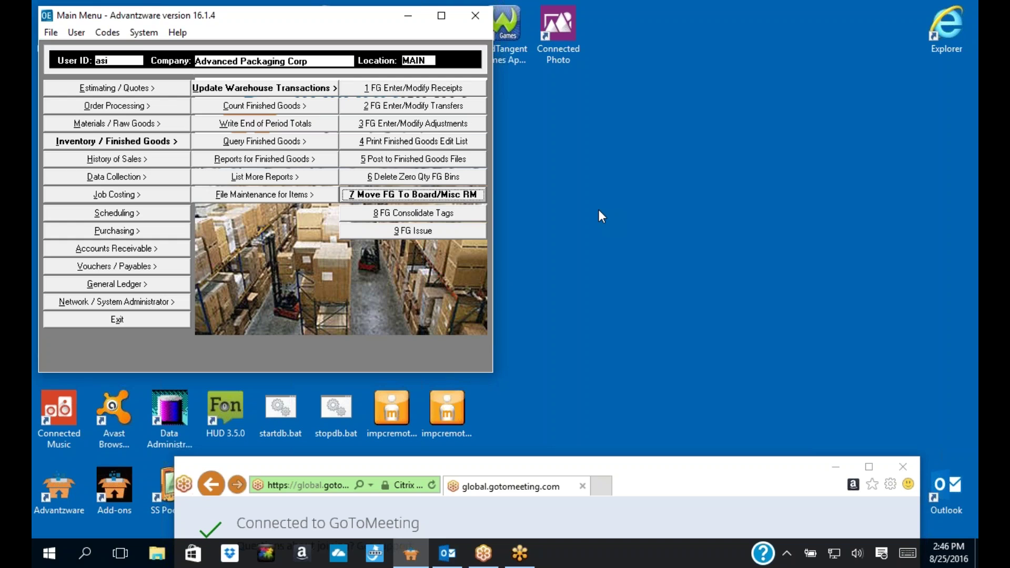
# - View the finished goods issues list without adding an issue
pyautogui.click(417, 231)
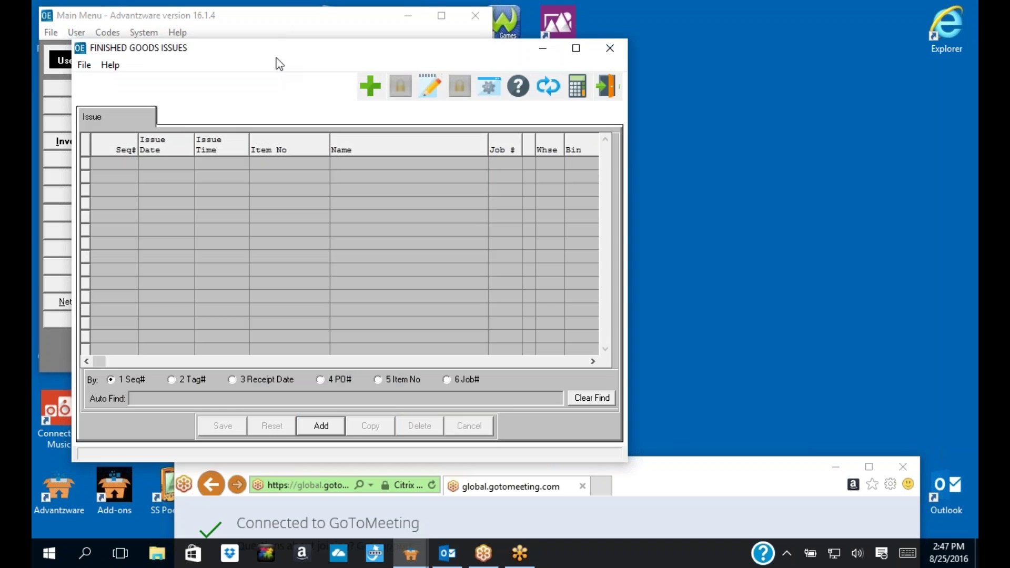
pyautogui.moveTo(273, 54); pyautogui.dragTo(387, 51)
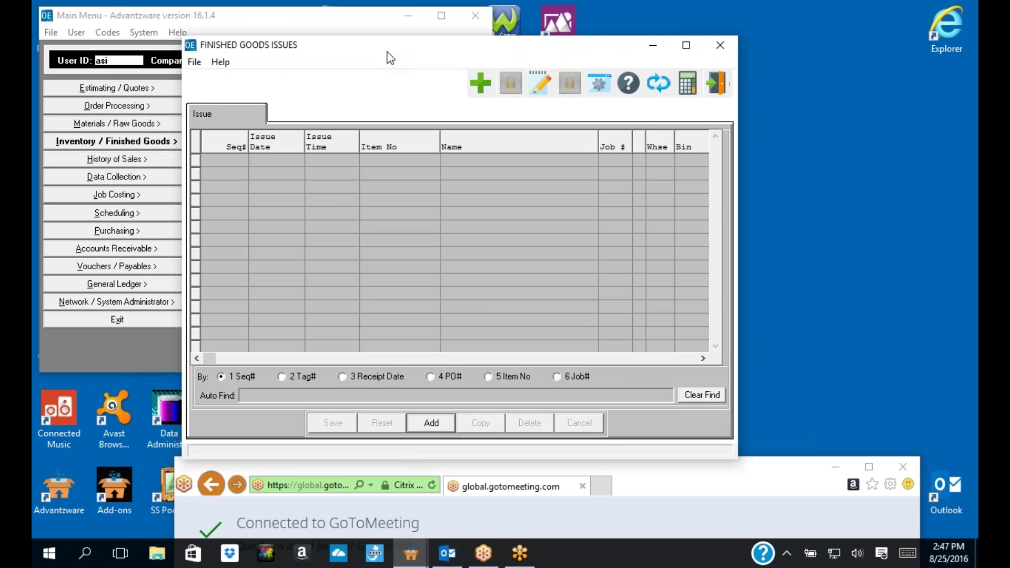
pyautogui.click(720, 45)
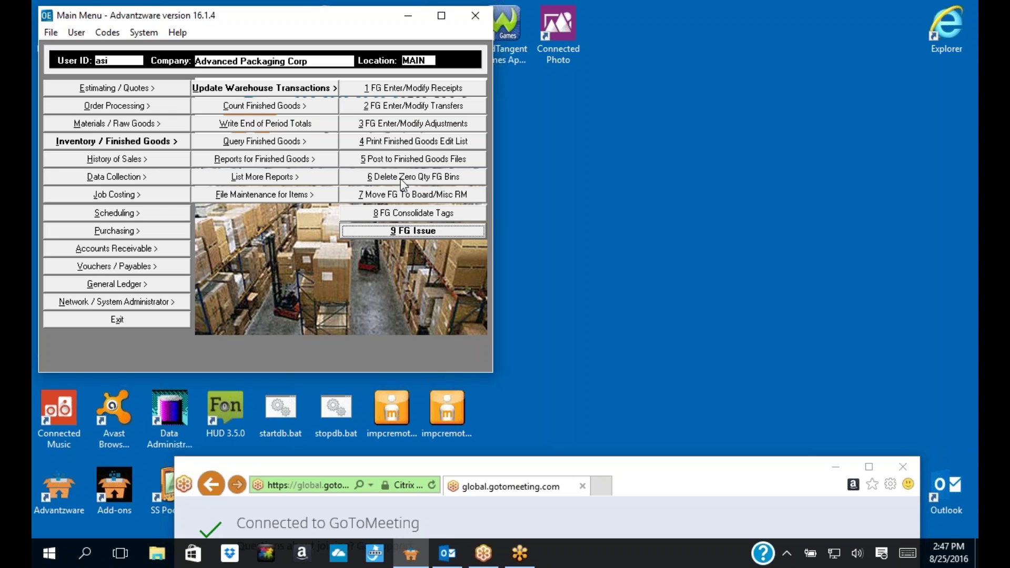
# - Review the finished goods posting selection parameters, transaction types and print options without posting
pyautogui.click(400, 159)
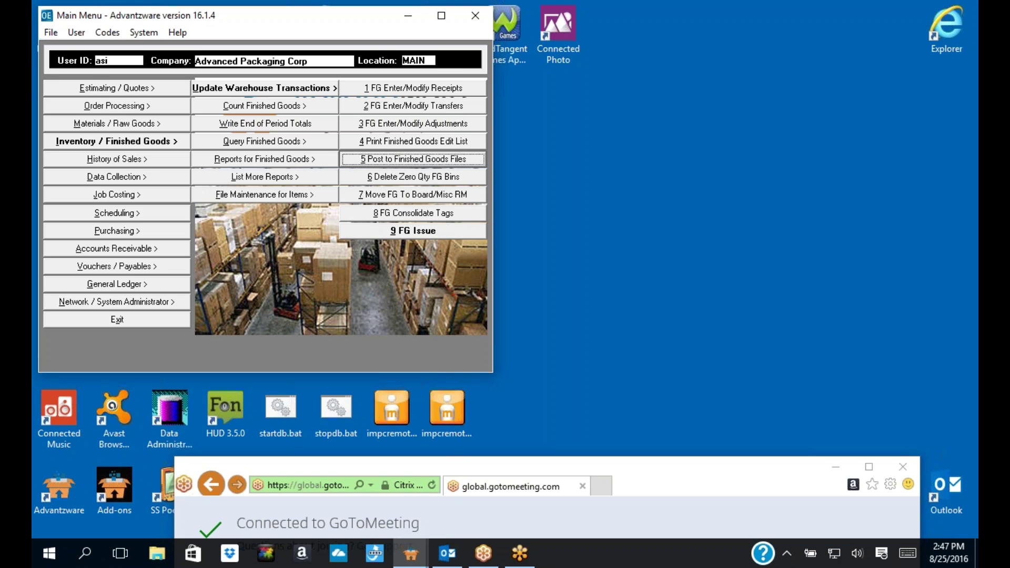
pyautogui.moveTo(298, 69); pyautogui.dragTo(356, 51)
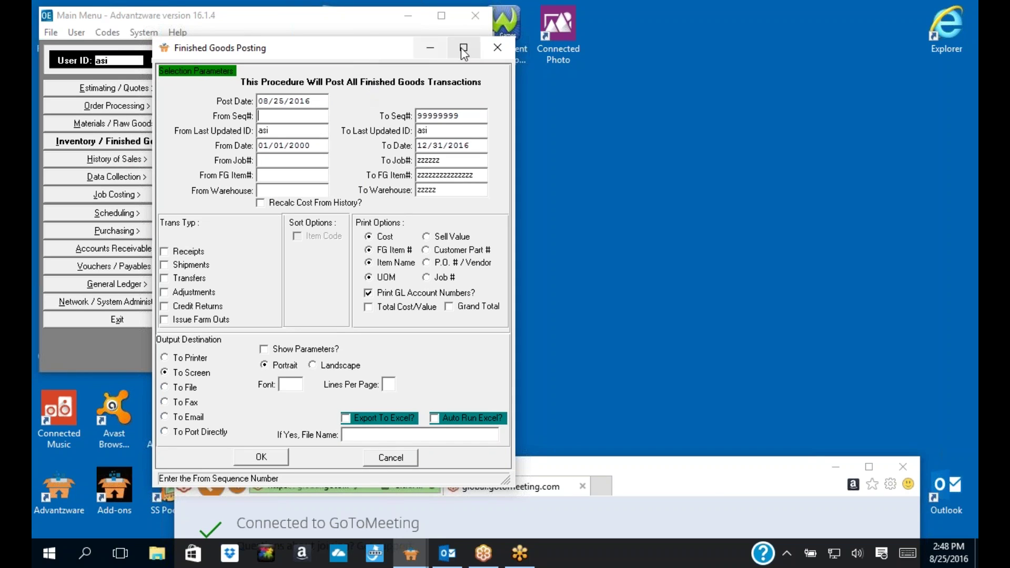
pyautogui.click(496, 52)
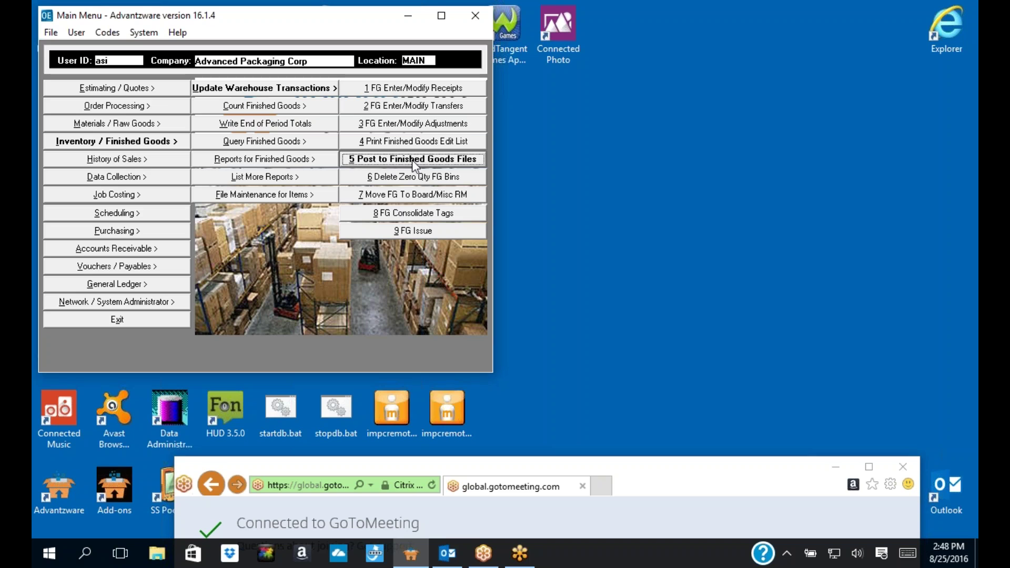
pyautogui.click(415, 159)
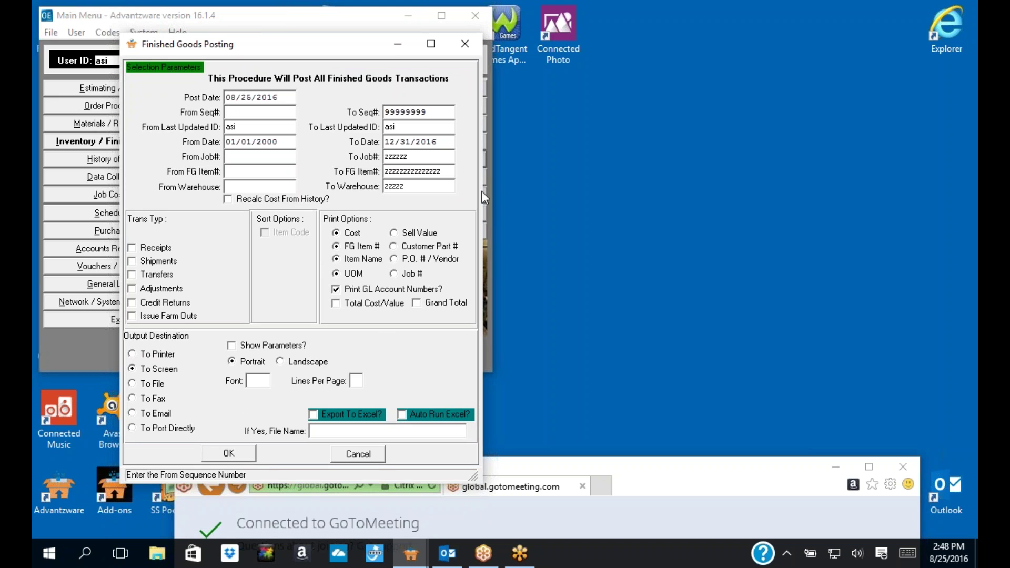
pyautogui.click(464, 46)
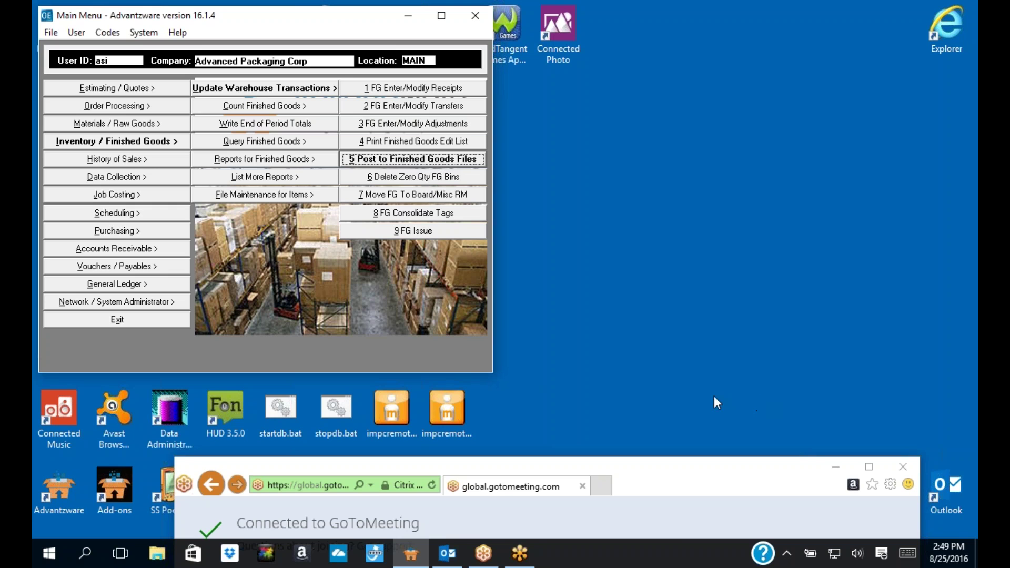
# - View the finished goods end-of-period processing parameters and close them without running the procedure
pyautogui.click(237, 125)
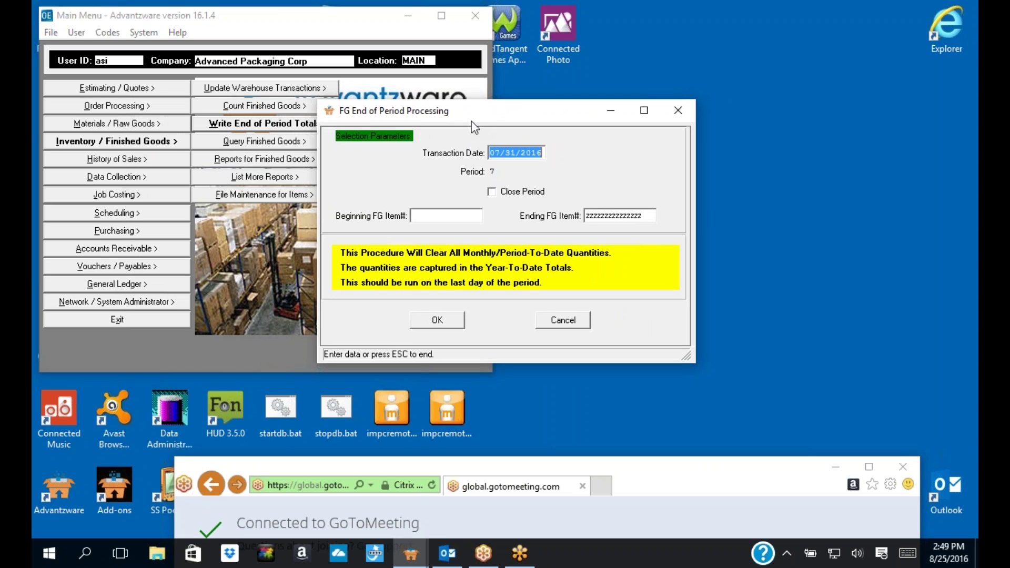
pyautogui.moveTo(473, 120); pyautogui.dragTo(459, 115)
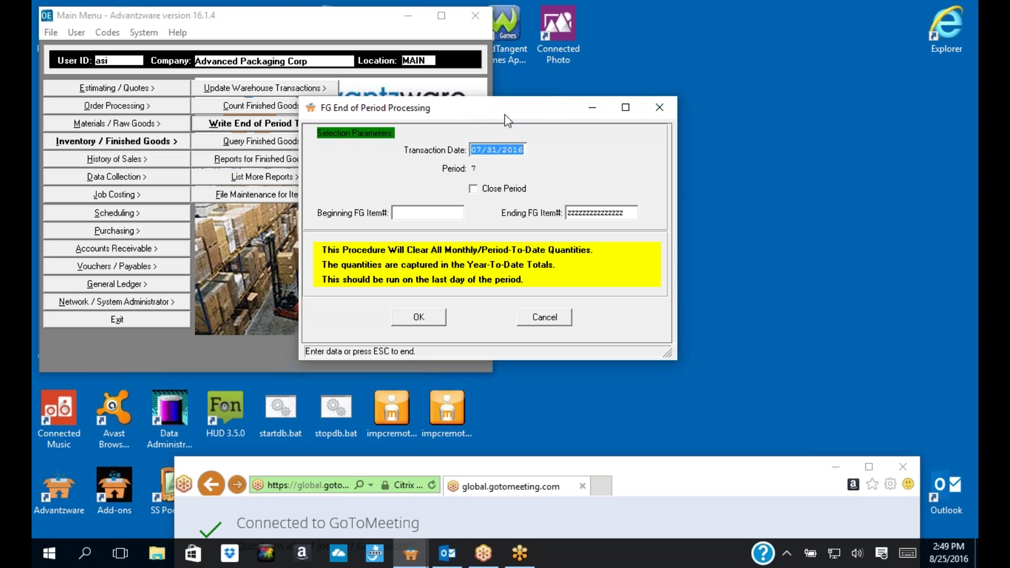
pyautogui.click(659, 108)
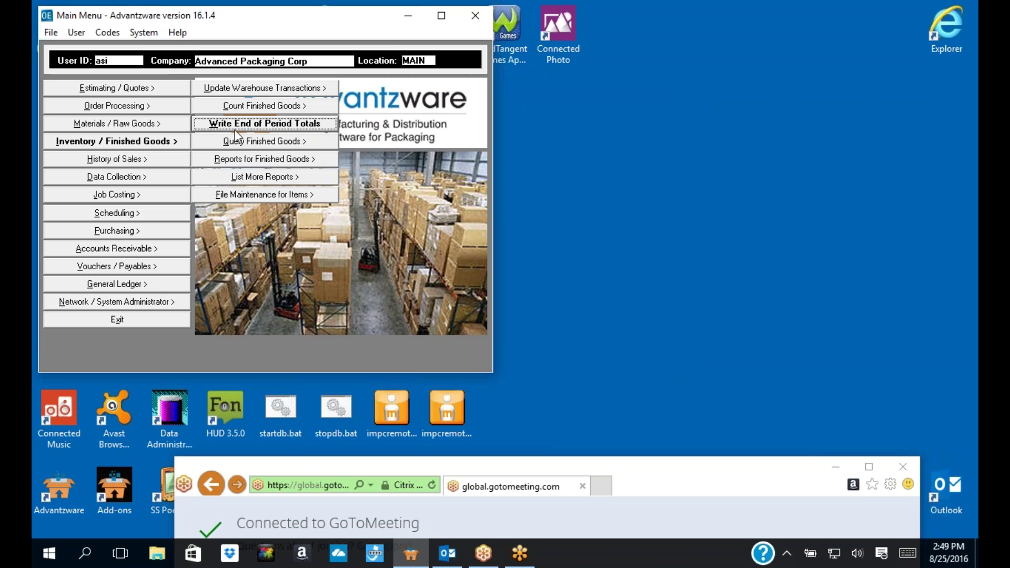
# - View the period-to-date, year-to-date and last-year totals of a finished goods item in item file maintenance, and exit
pyautogui.click(241, 195)
pyautogui.click(429, 90)
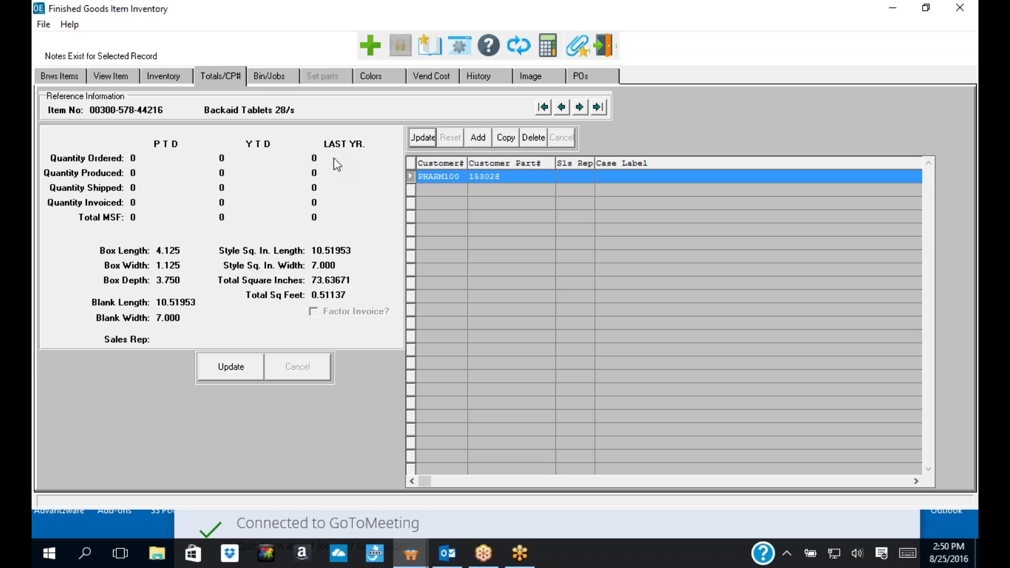
pyautogui.click(604, 45)
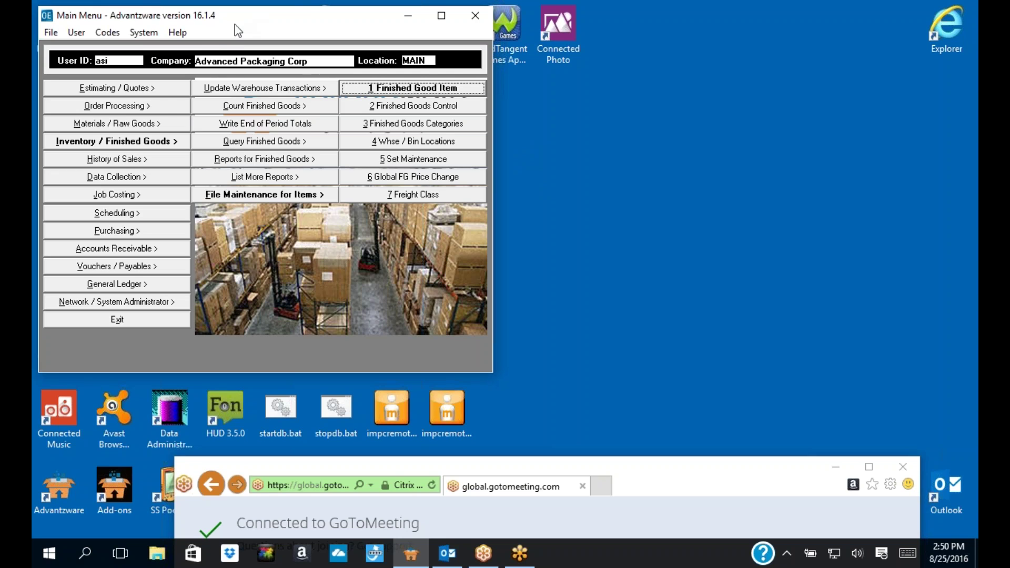
# - View the finished goods returns entry screen under order processing and exit without adding a return
pyautogui.click(128, 108)
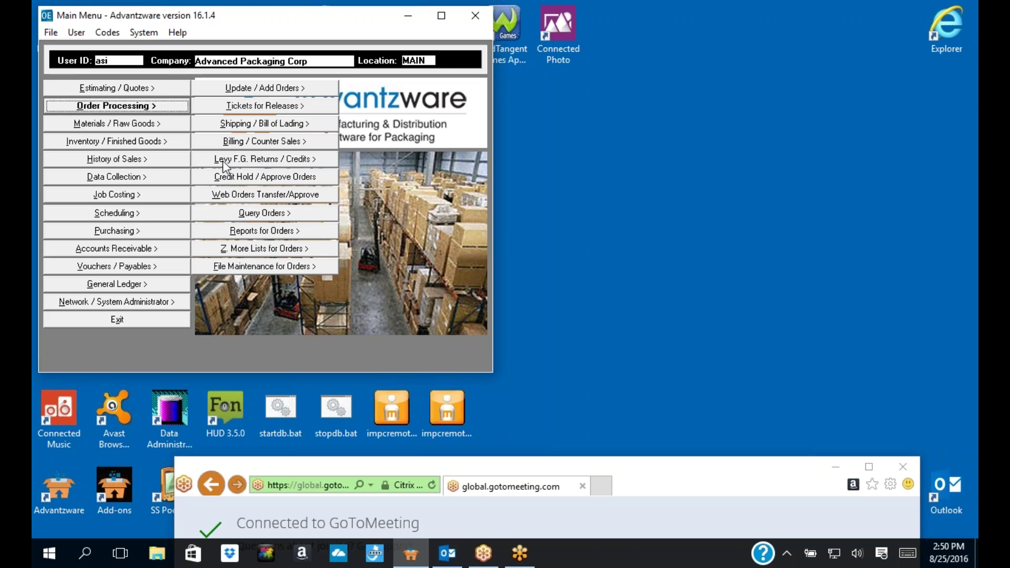
pyautogui.click(238, 160)
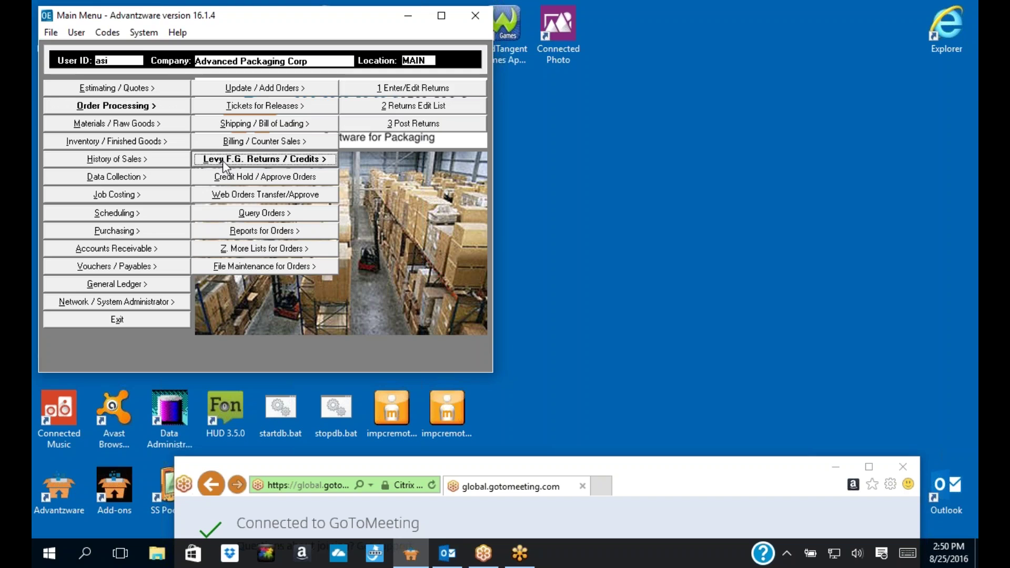
pyautogui.click(399, 90)
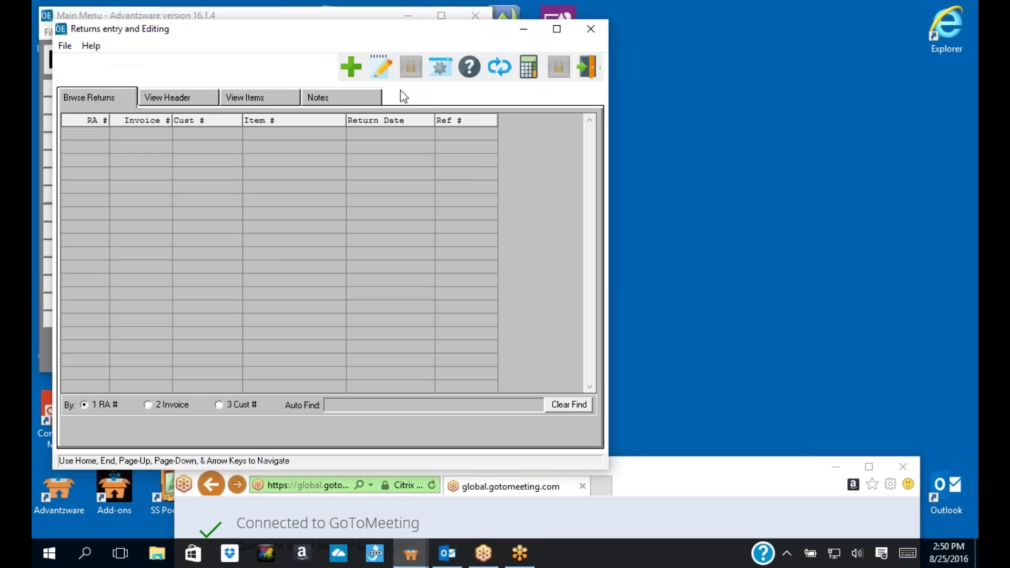
pyautogui.click(586, 67)
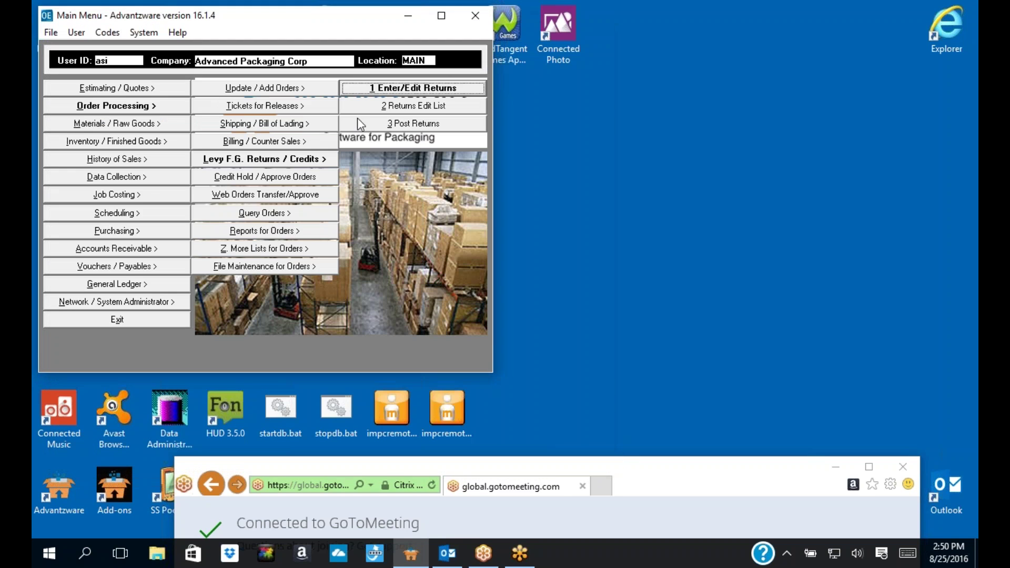
# - Search the orders for finished goods item BIBM1000060, view the header of order 1713 and return to the order list
pyautogui.click(220, 87)
pyautogui.click(380, 87)
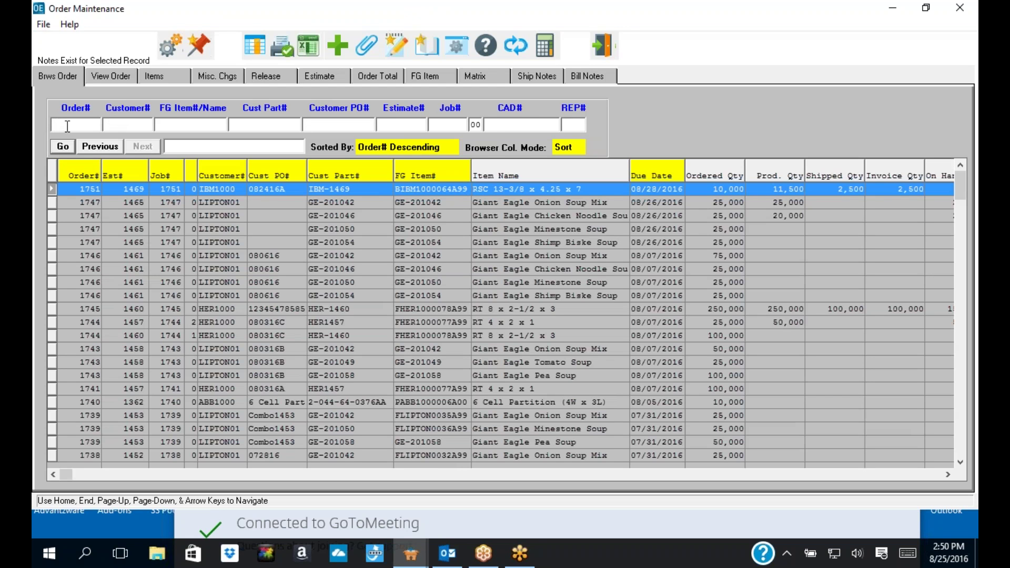
pyautogui.click(168, 124)
pyautogui.write('BIBM1000060')
pyautogui.press('Return')
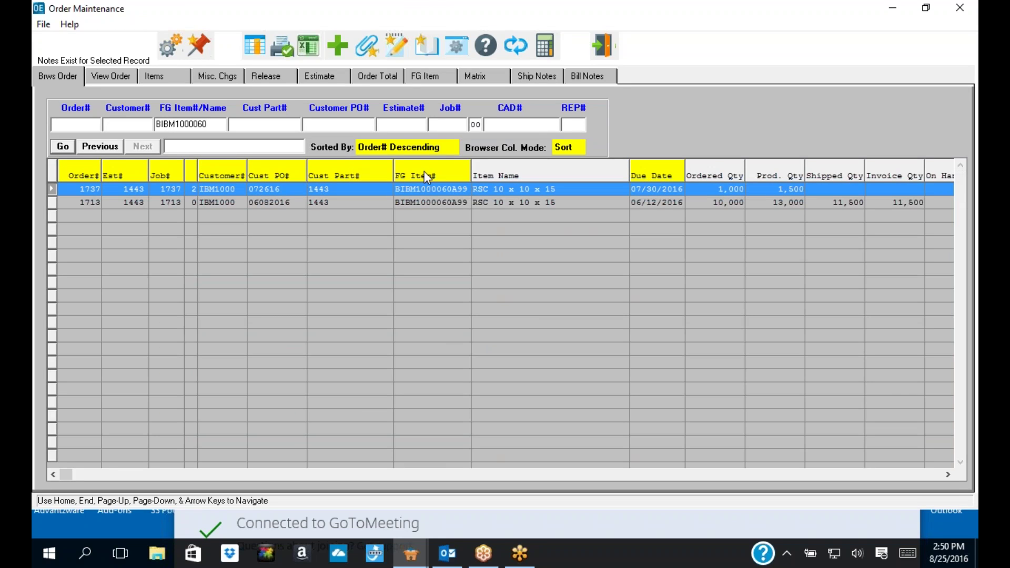
pyautogui.doubleClick(659, 203)
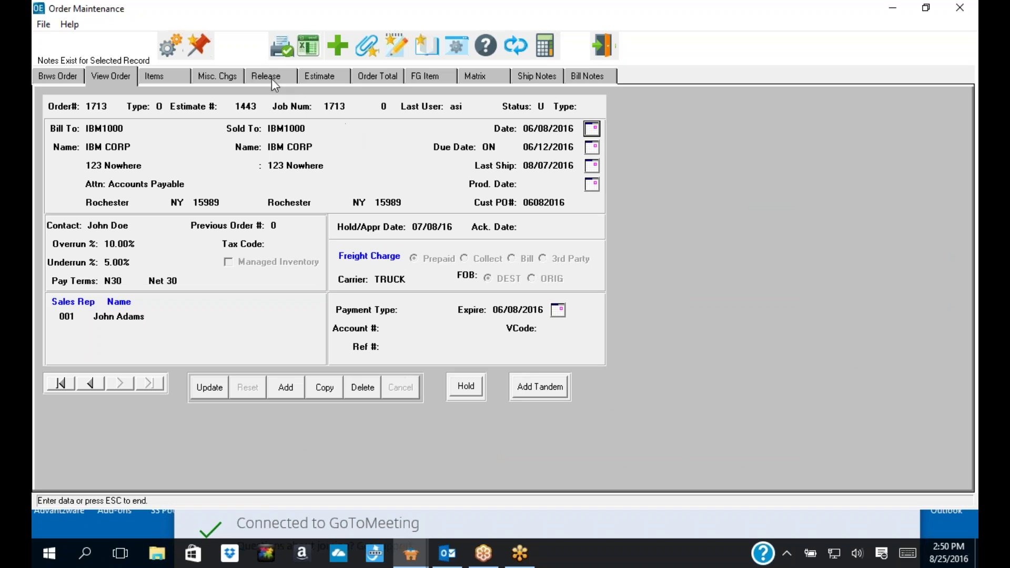
pyautogui.click(62, 77)
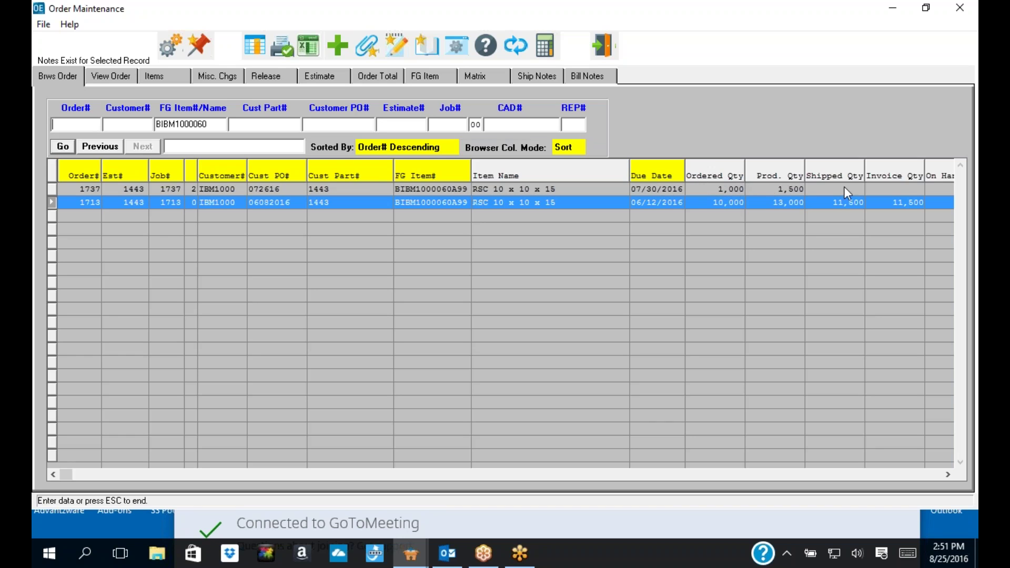
# - Switch the order list to column Move mode and place the On Hand Qty column before Ordered Qty
pyautogui.click(253, 44)
pyautogui.moveTo(941, 175); pyautogui.dragTo(421, 170)
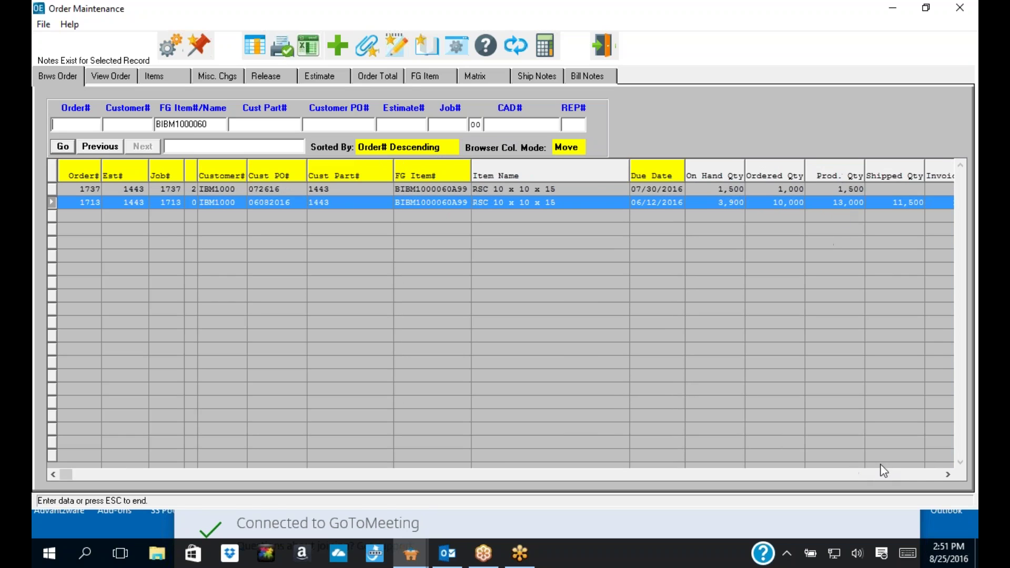
# - Examine the quantity, overrun/underrun, status and returned quantity columns for the listed orders
pyautogui.click(948, 473)
pyautogui.click(948, 473)
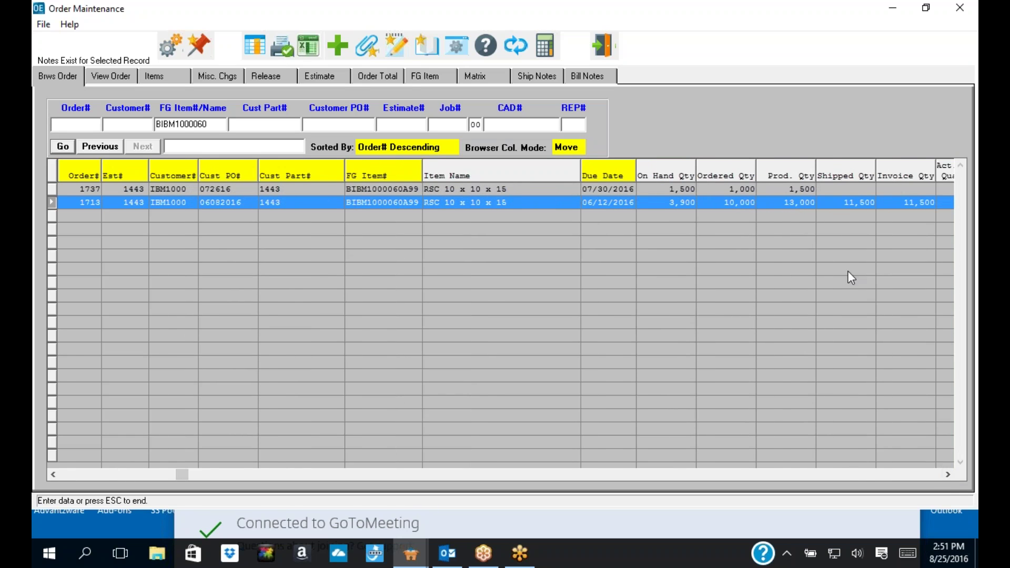
pyautogui.click(948, 473)
pyautogui.click(948, 473)
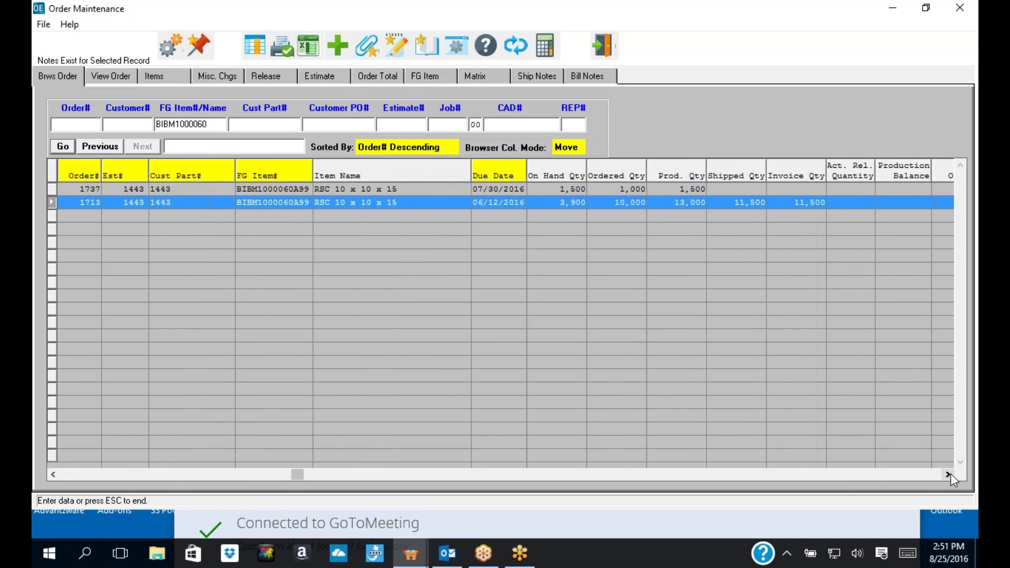
pyautogui.click(948, 474)
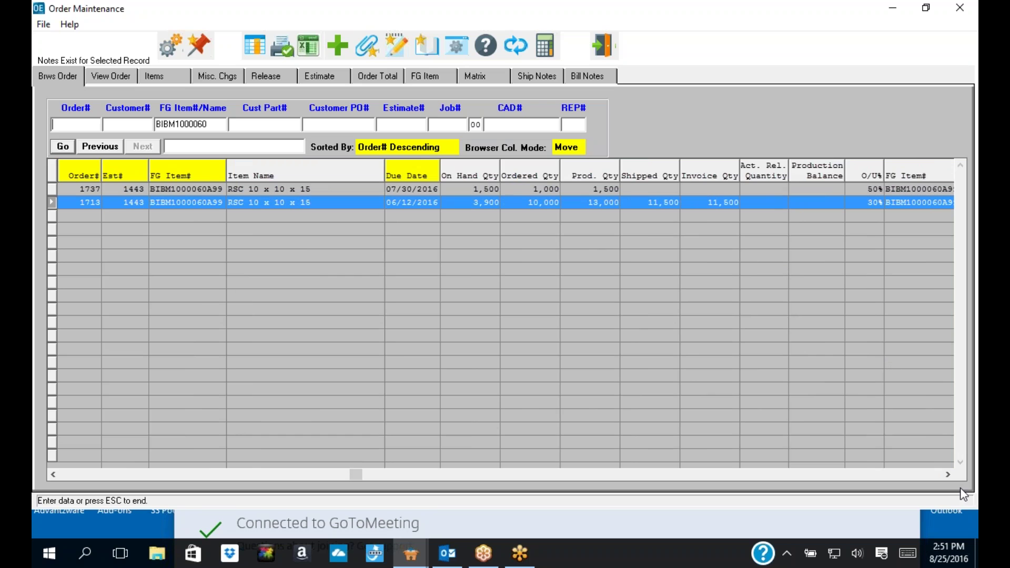
pyautogui.click(948, 473)
pyautogui.moveTo(948, 473); pyautogui.dragTo(948, 472)
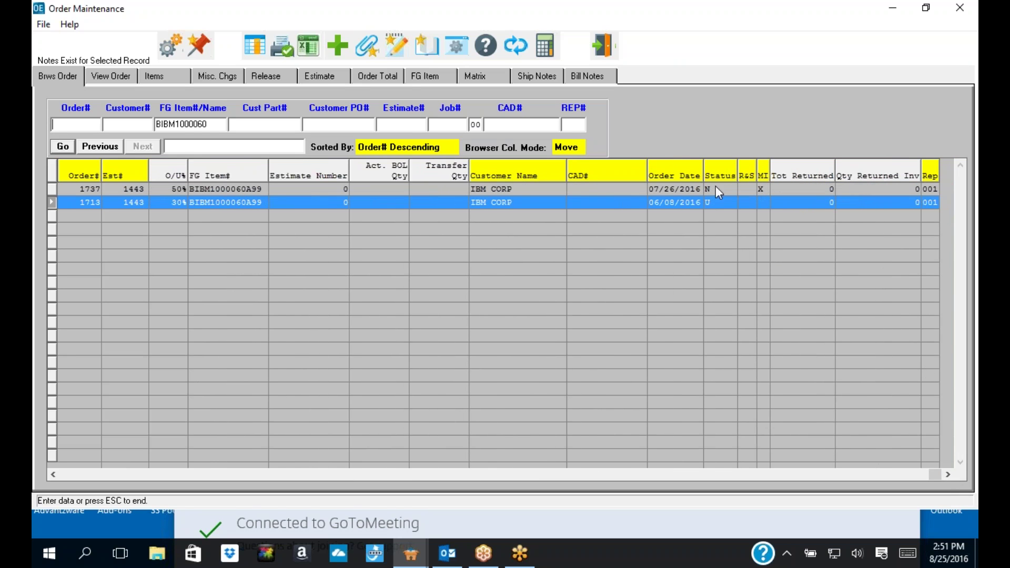
pyautogui.moveTo(49, 474); pyautogui.dragTo(53, 474)
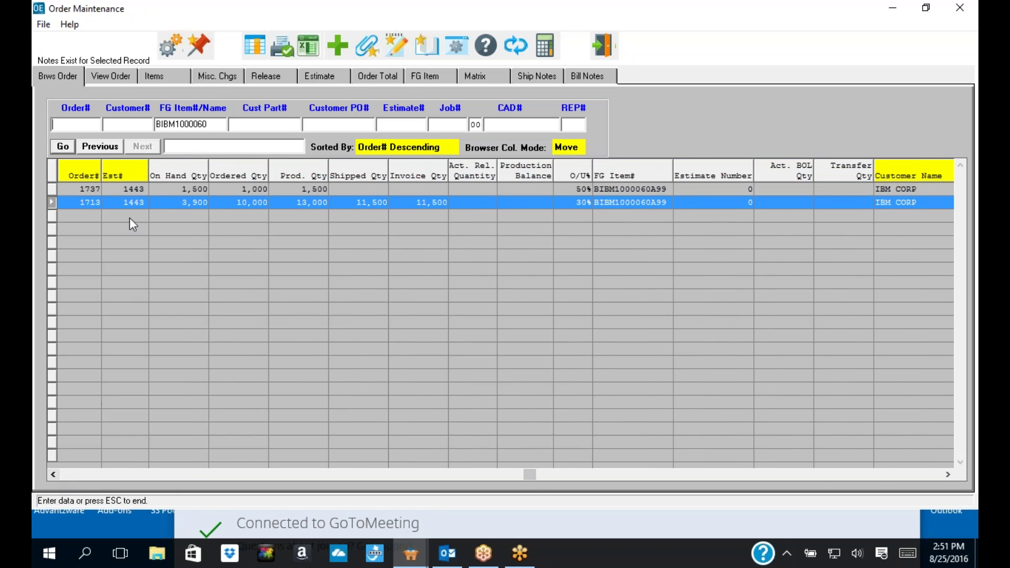
# - Review the item line and both releases of order 1713, and exit order maintenance saving the column changes
pyautogui.click(180, 75)
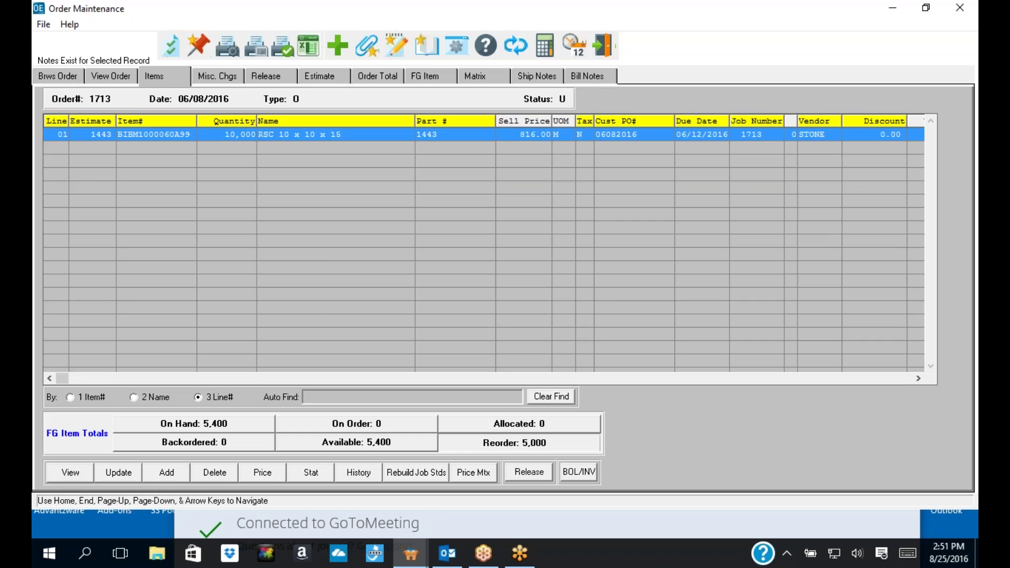
pyautogui.click(268, 76)
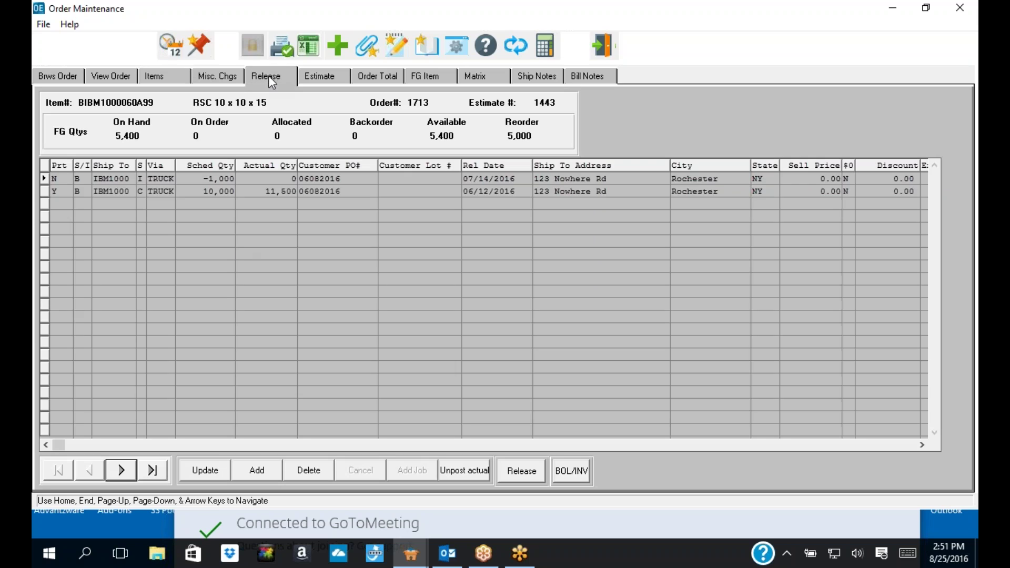
pyautogui.click(197, 179)
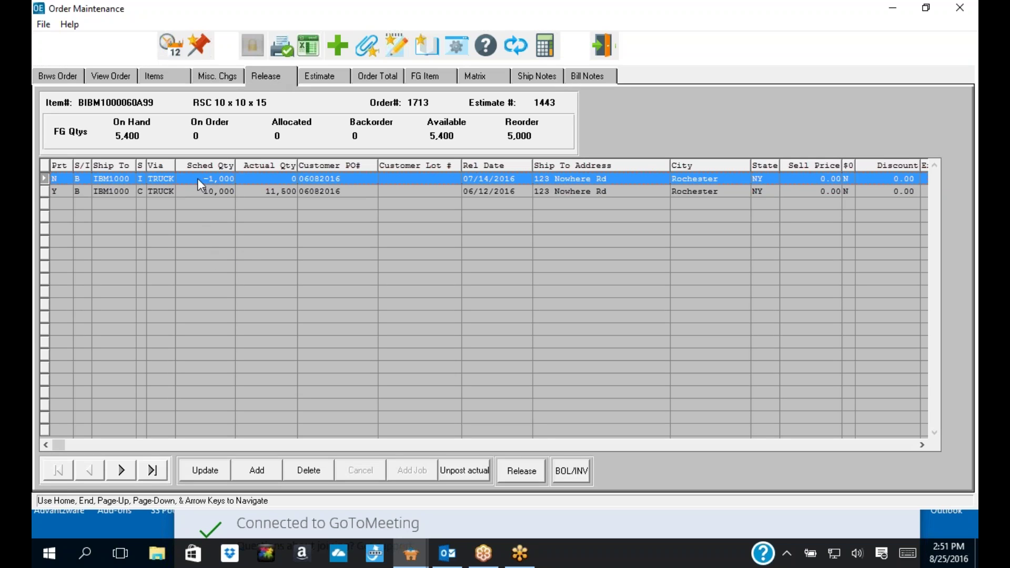
pyautogui.click(229, 190)
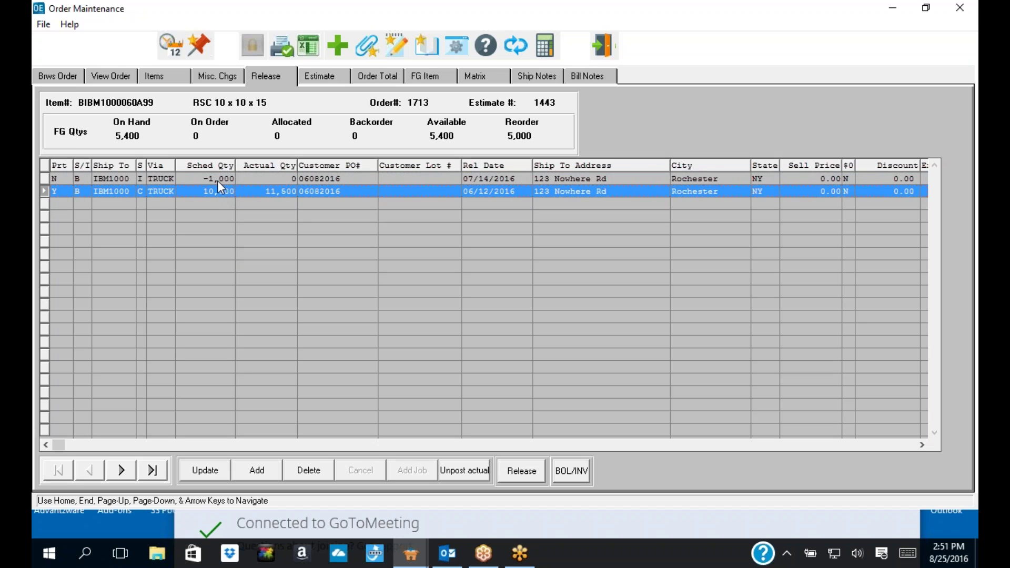
pyautogui.click(218, 181)
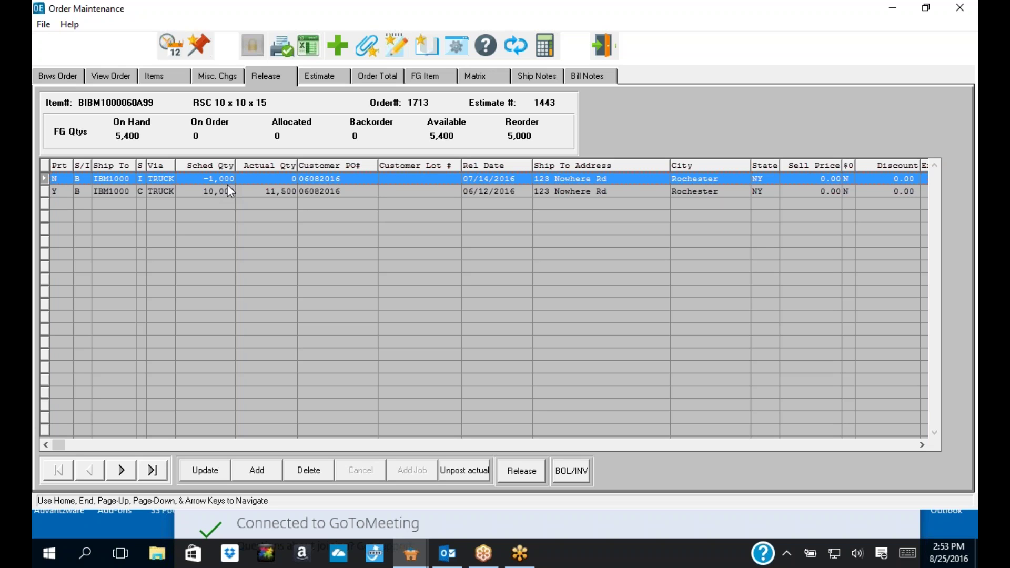
pyautogui.click(601, 49)
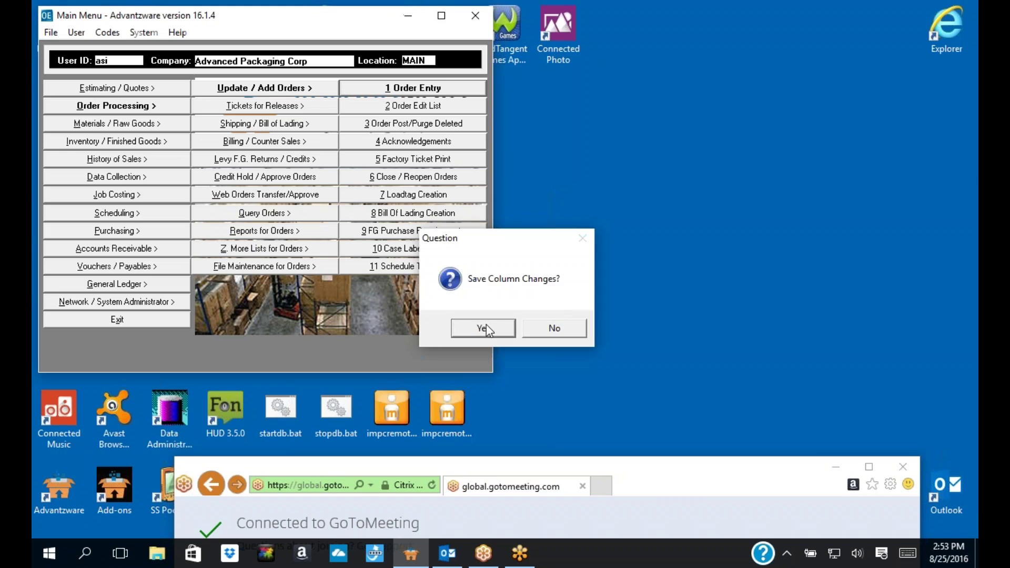
pyautogui.click(484, 328)
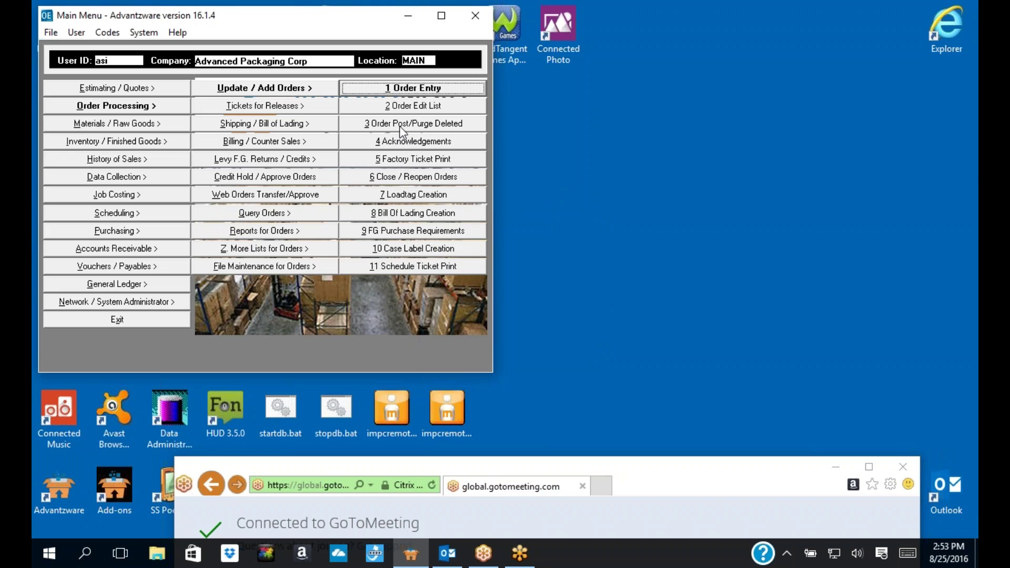
# - Open the system control parameters and search the names for "bolpo"
pyautogui.click(133, 141)
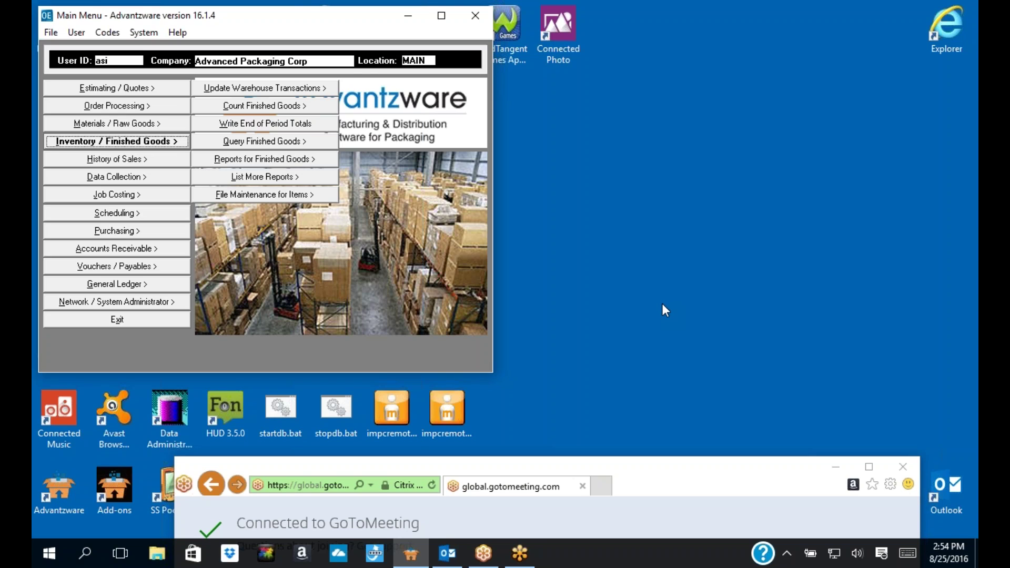
pyautogui.click(121, 303)
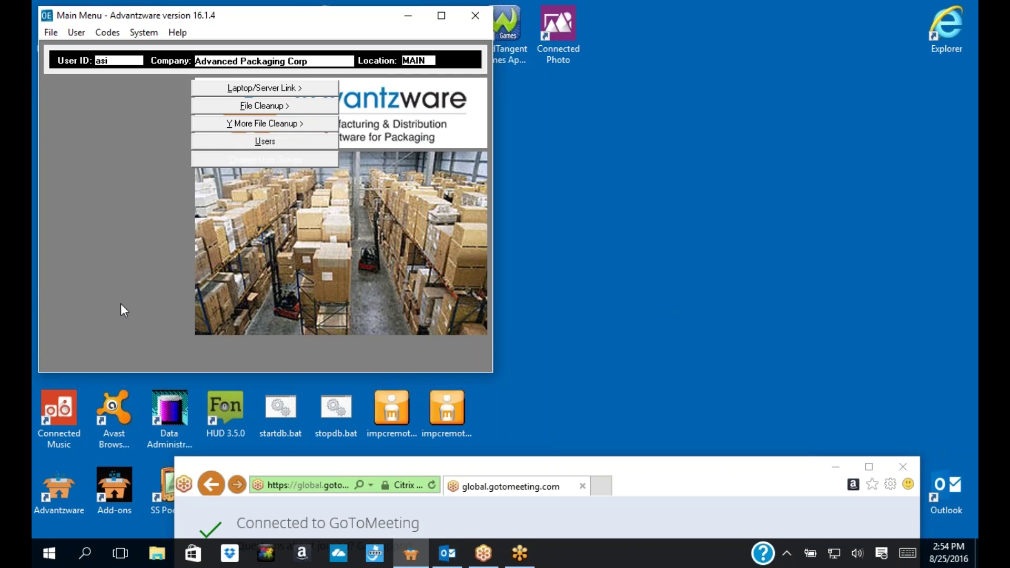
pyautogui.click(260, 195)
pyautogui.click(400, 93)
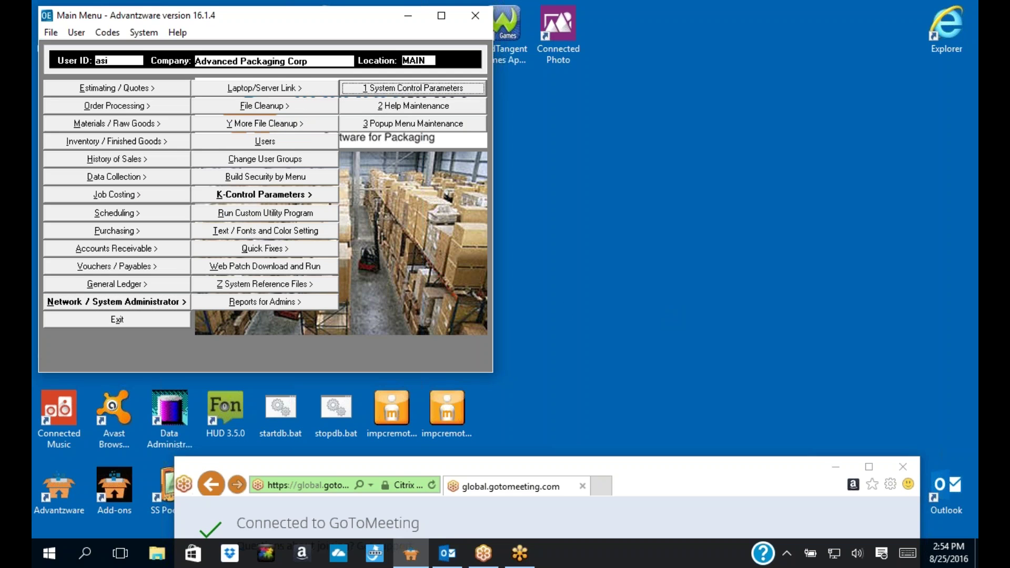
pyautogui.write('bolpo')
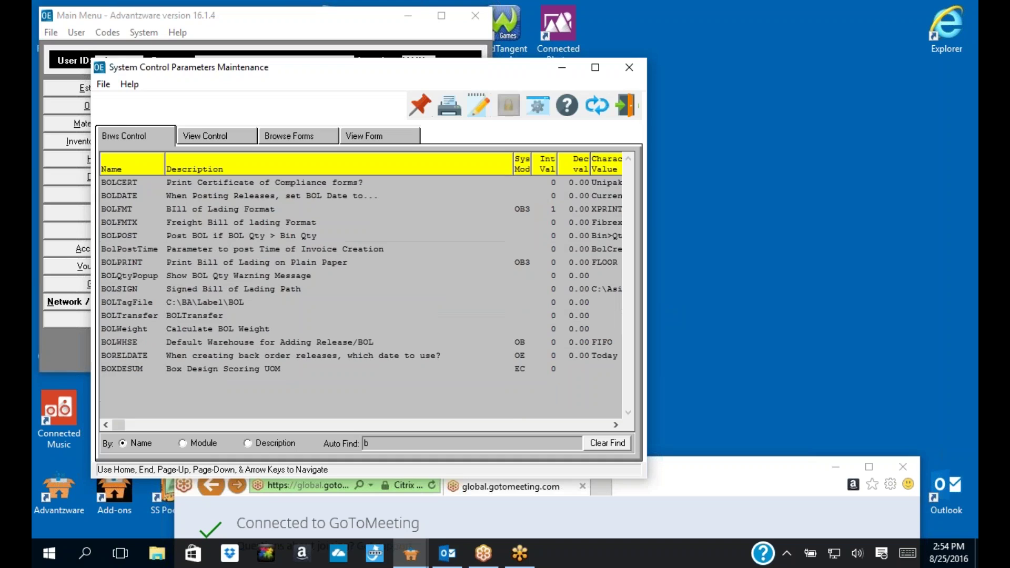
# - Open BOLPOST for editing to inspect its character value, cancel the edit and clear the parameter search
pyautogui.click(238, 140)
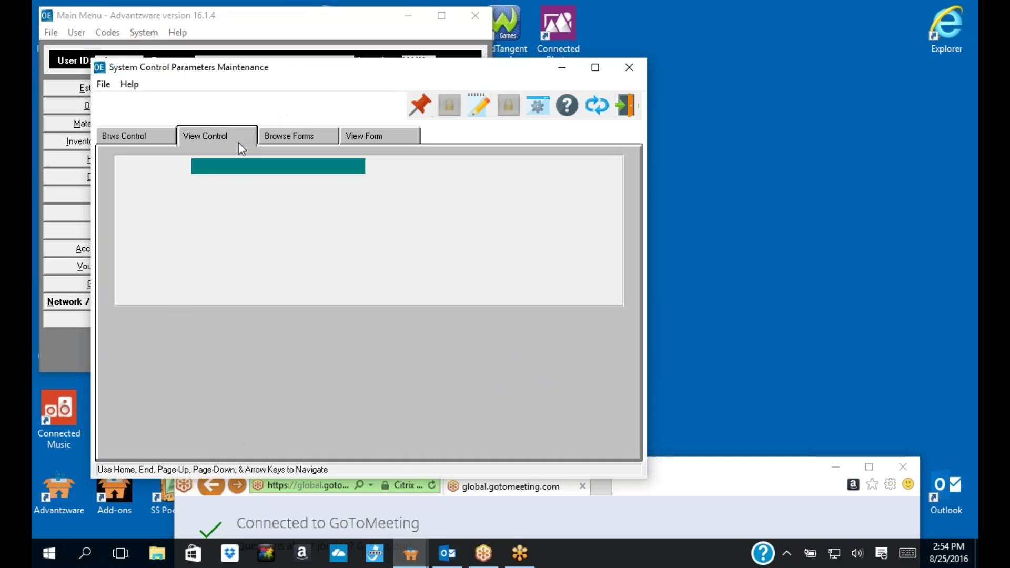
pyautogui.click(438, 374)
pyautogui.moveTo(245, 223); pyautogui.dragTo(188, 223)
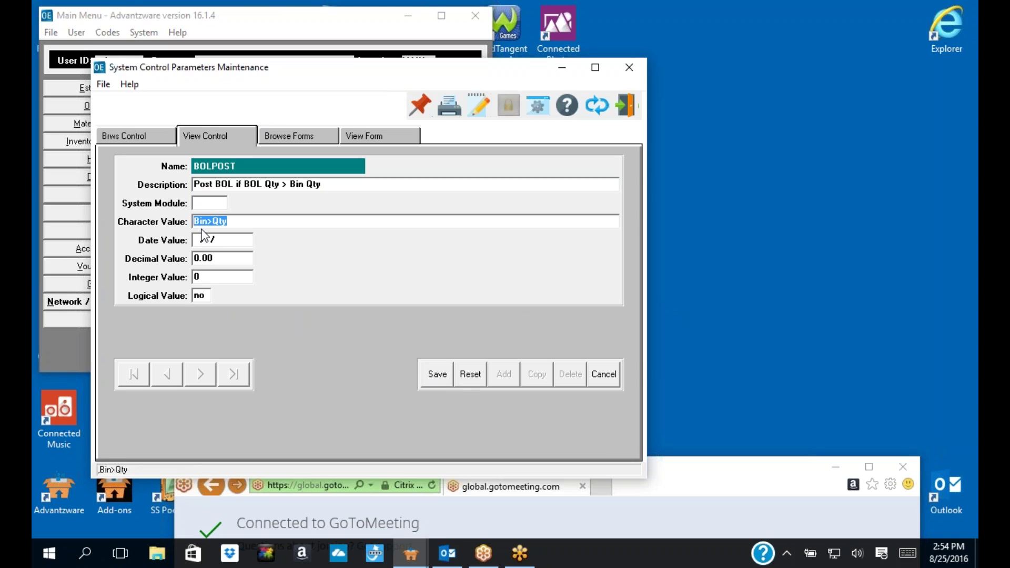
pyautogui.doubleClick(219, 222)
pyautogui.moveTo(238, 221); pyautogui.dragTo(190, 221)
pyautogui.click(602, 373)
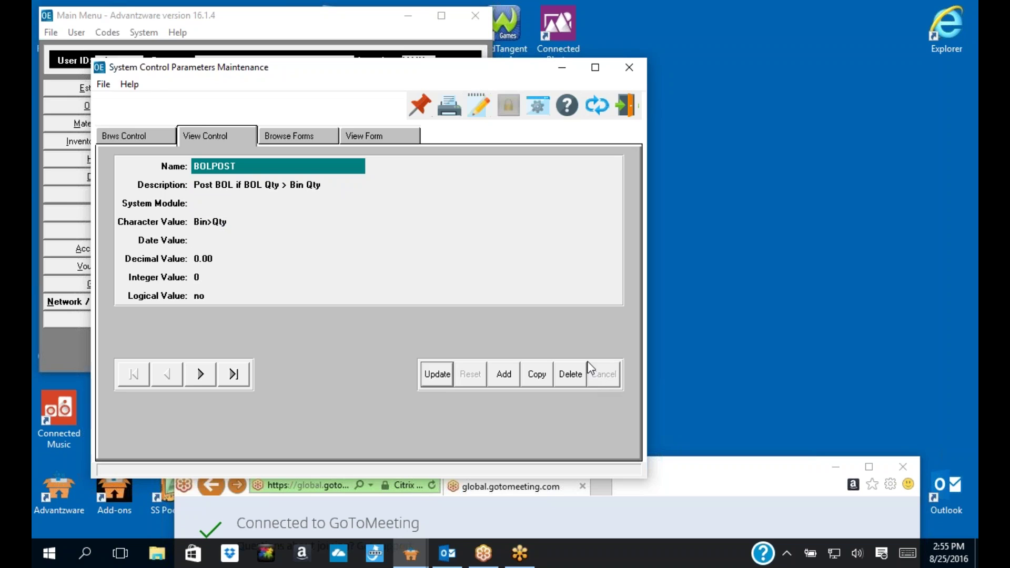
pyautogui.click(133, 135)
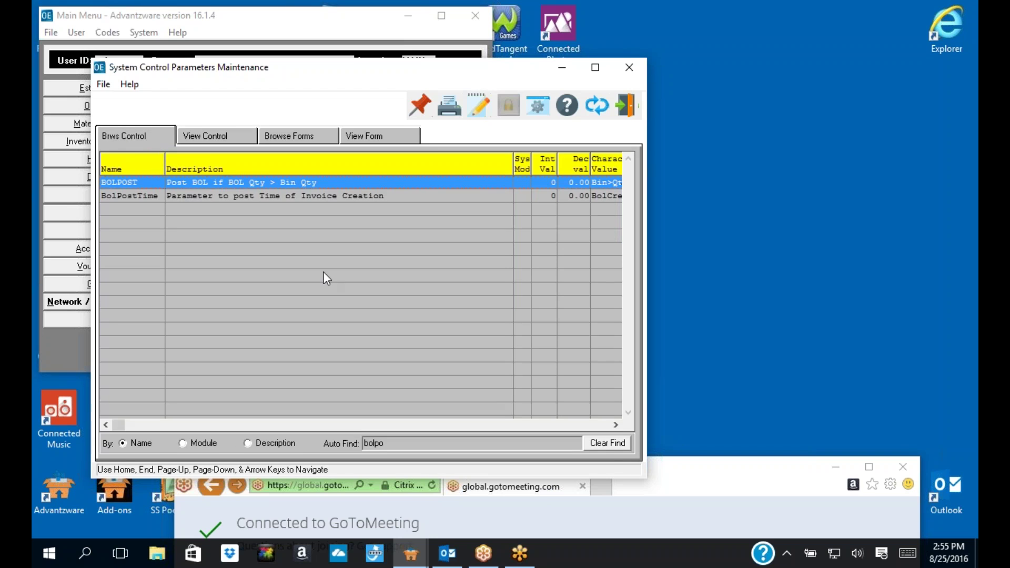
pyautogui.click(614, 444)
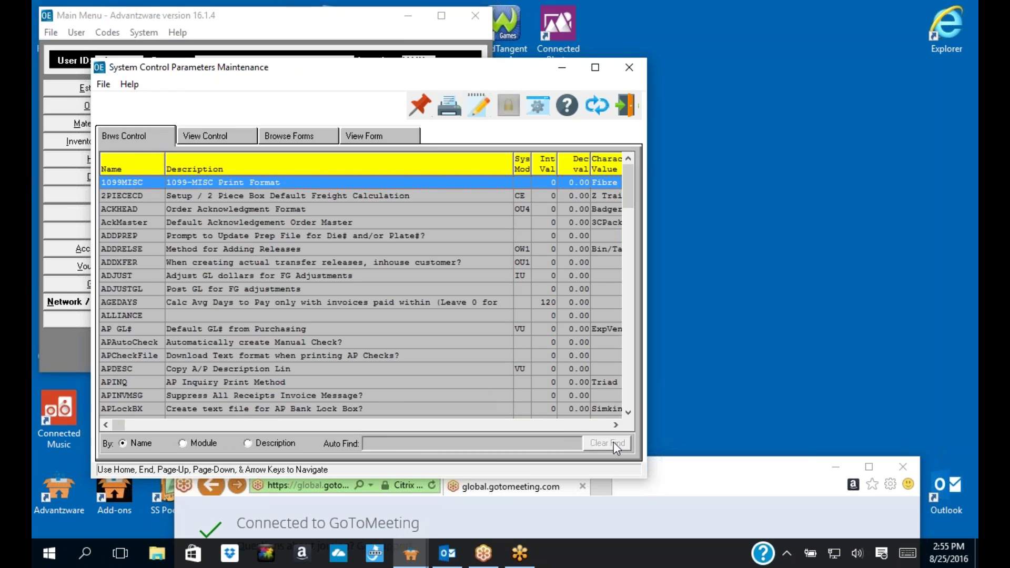
# - Search the control parameters for "fgw" and open FGWHSBIN for editing to inspect its character value options
pyautogui.write('fgw')
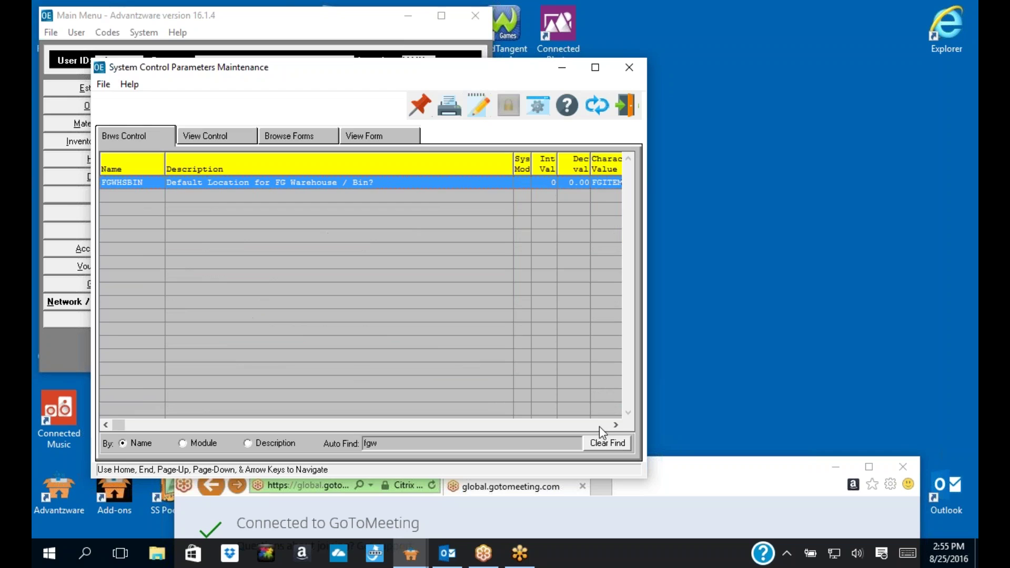
pyautogui.click(216, 131)
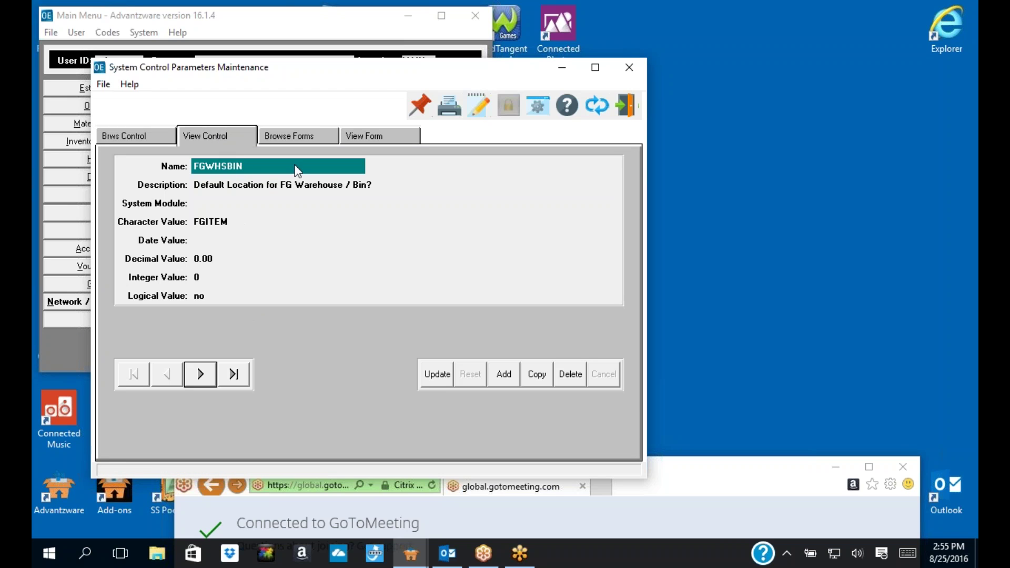
pyautogui.moveTo(345, 68); pyautogui.dragTo(471, 51)
pyautogui.click(538, 354)
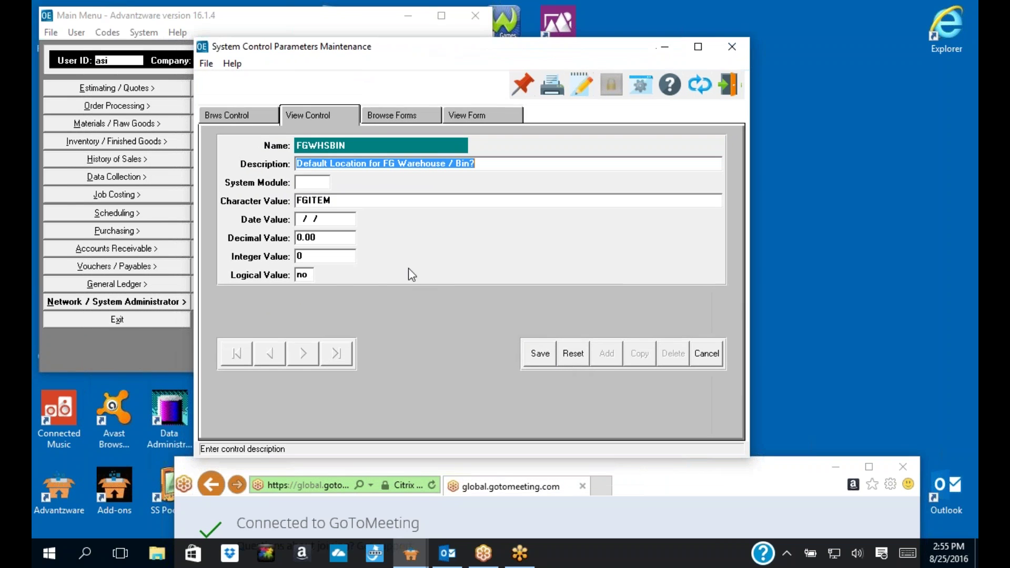
pyautogui.click(298, 202)
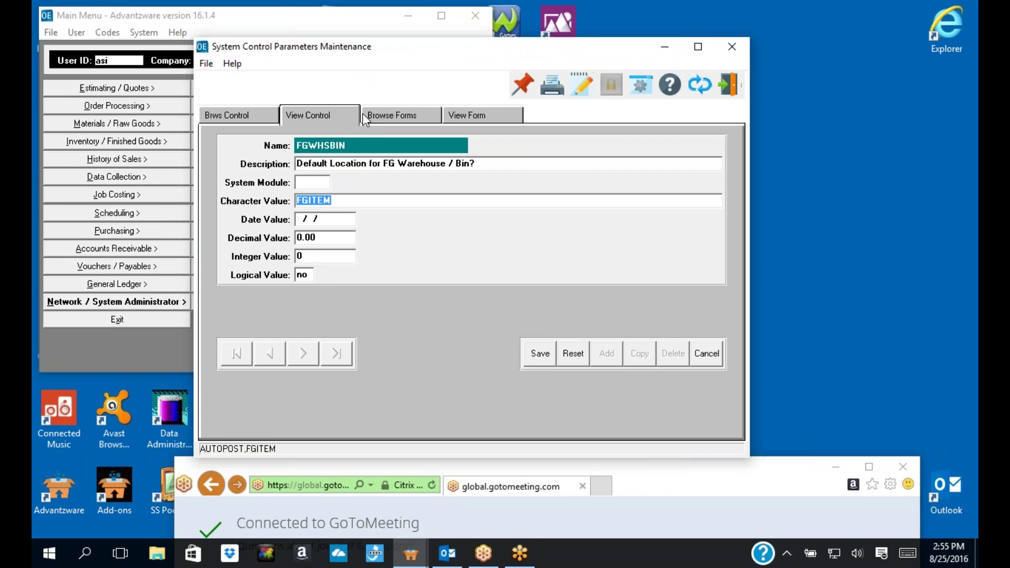
pyautogui.moveTo(392, 50); pyautogui.dragTo(508, 56)
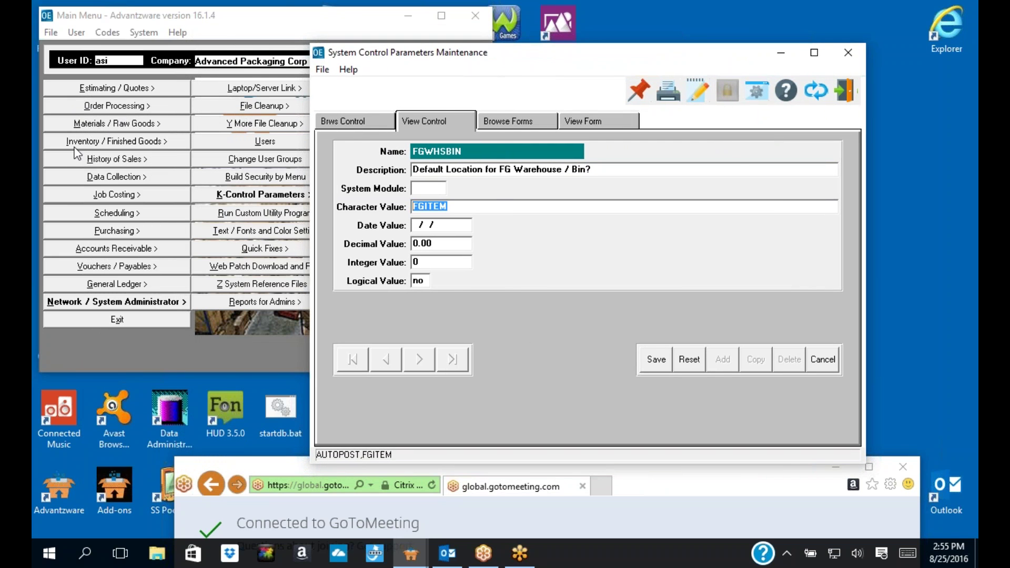
# - Open the finished goods receipts entry to examine its warehouse and bin columns, and exit it
pyautogui.click(95, 139)
pyautogui.click(263, 88)
pyautogui.click(406, 90)
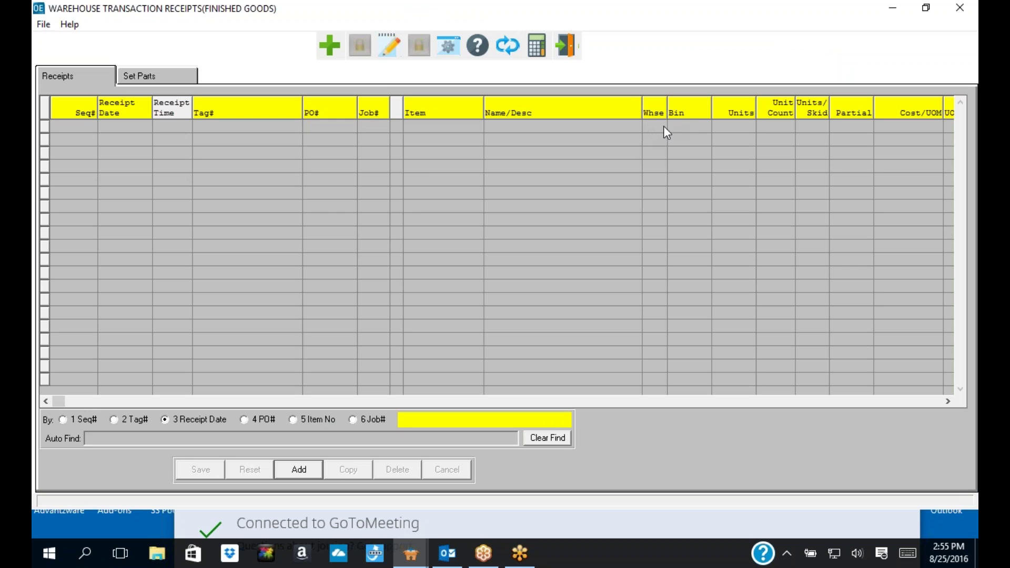
pyautogui.click(566, 47)
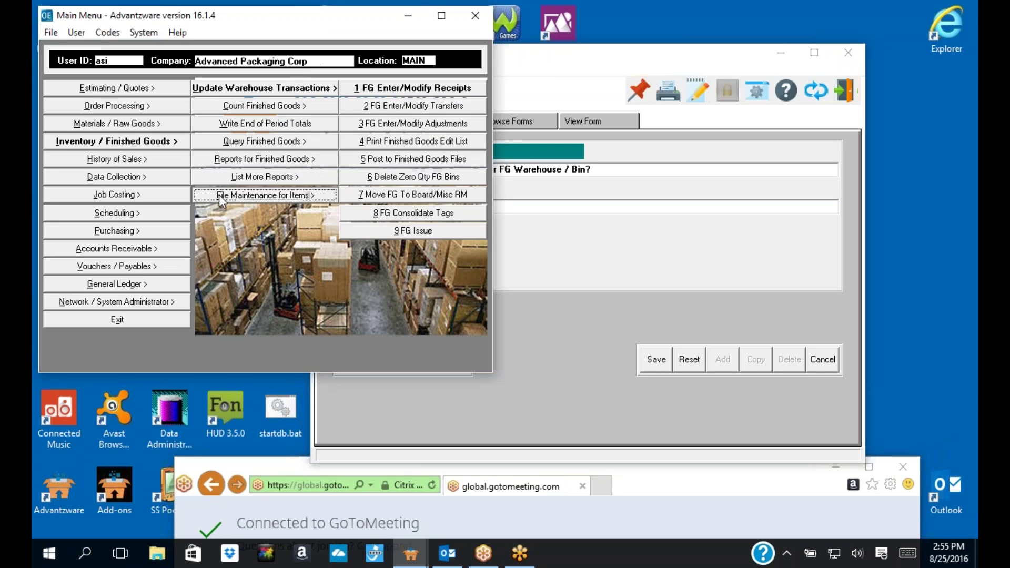
pyautogui.click(219, 195)
pyautogui.click(379, 88)
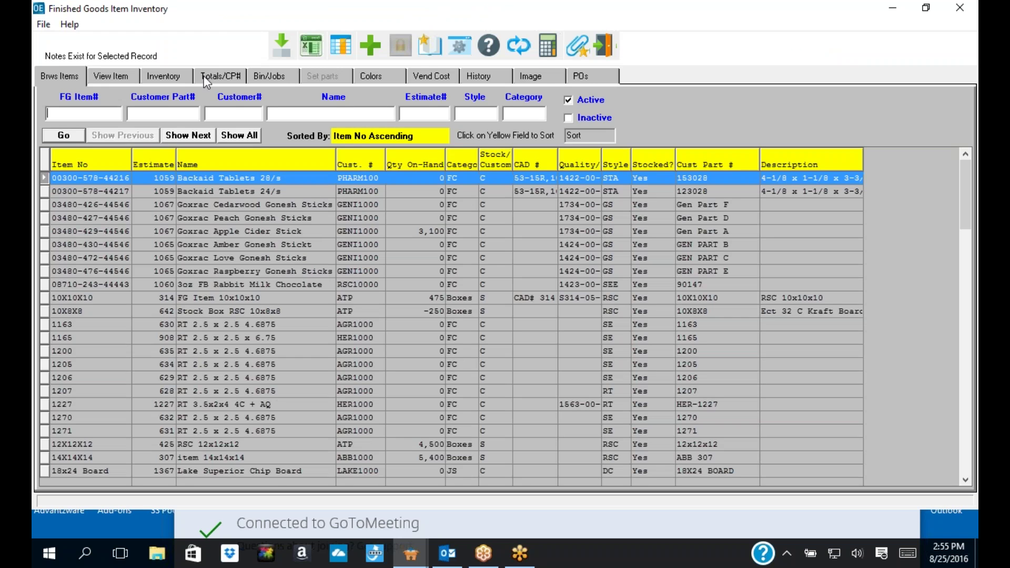
pyautogui.click(179, 76)
pyautogui.click(129, 80)
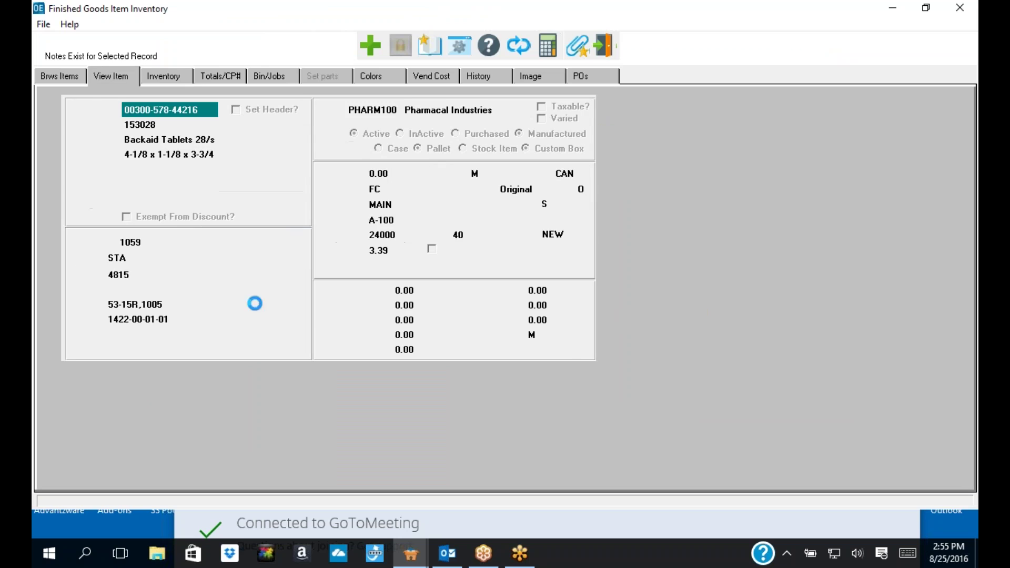
pyautogui.click(401, 206)
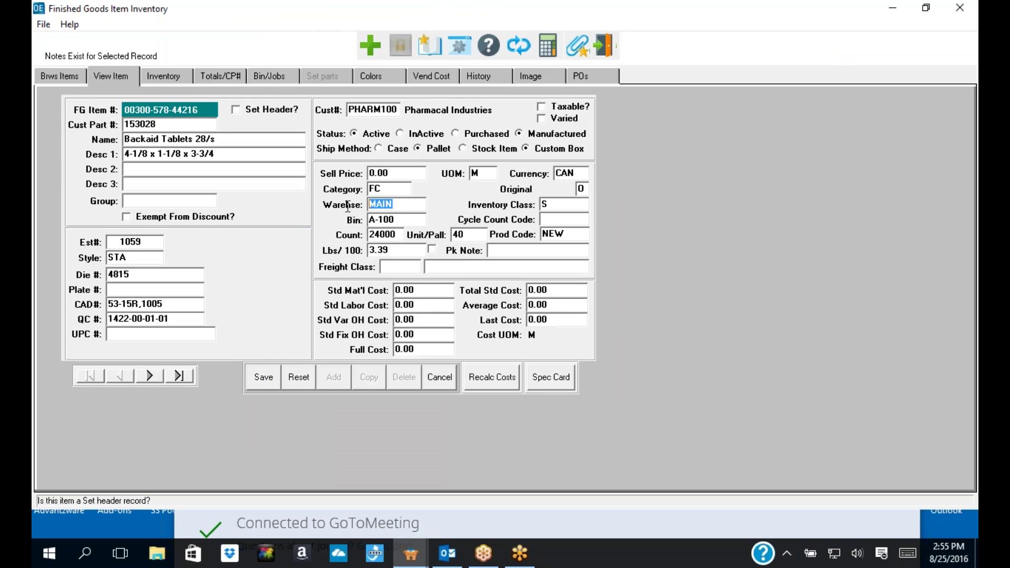
pyautogui.click(390, 219)
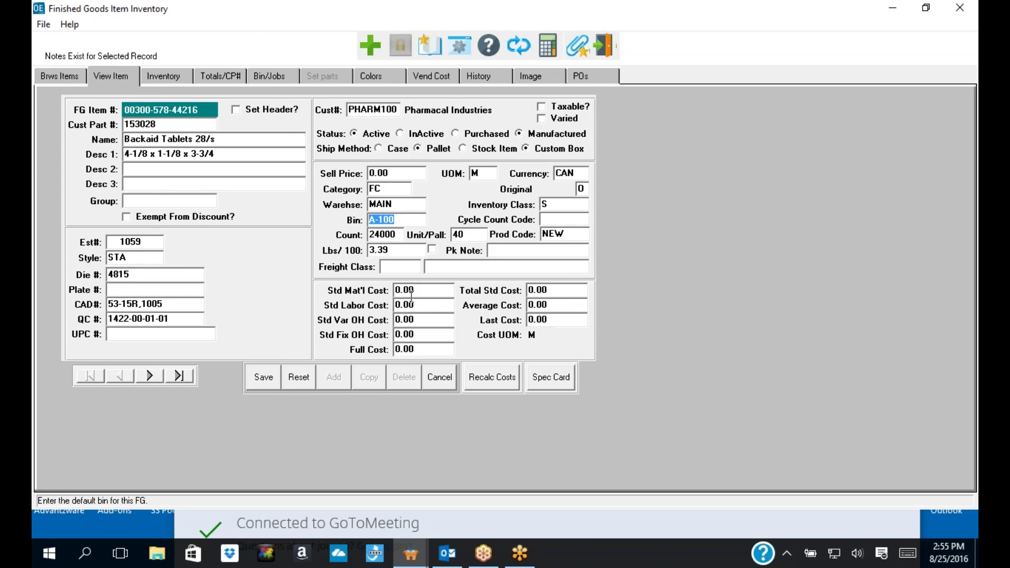
pyautogui.click(608, 47)
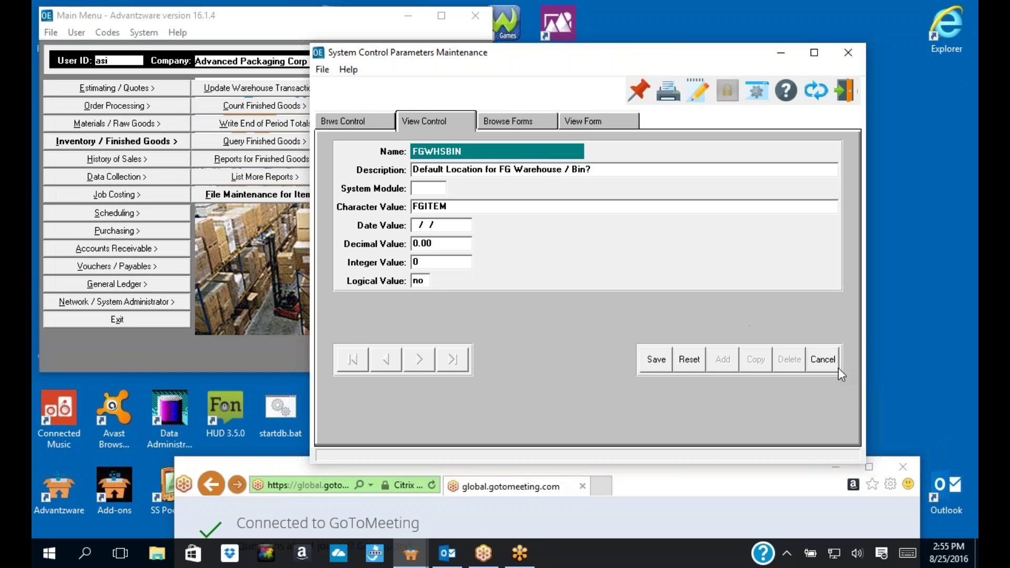
# - Cancel the FGWHSBIN edit and close the system control parameters
pyautogui.click(826, 362)
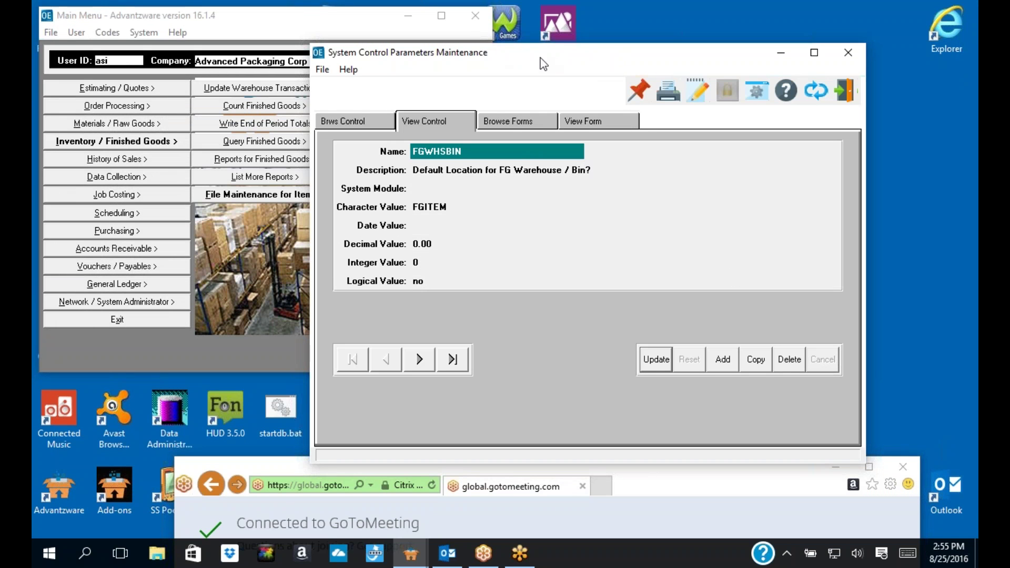
pyautogui.moveTo(534, 55); pyautogui.dragTo(466, 32)
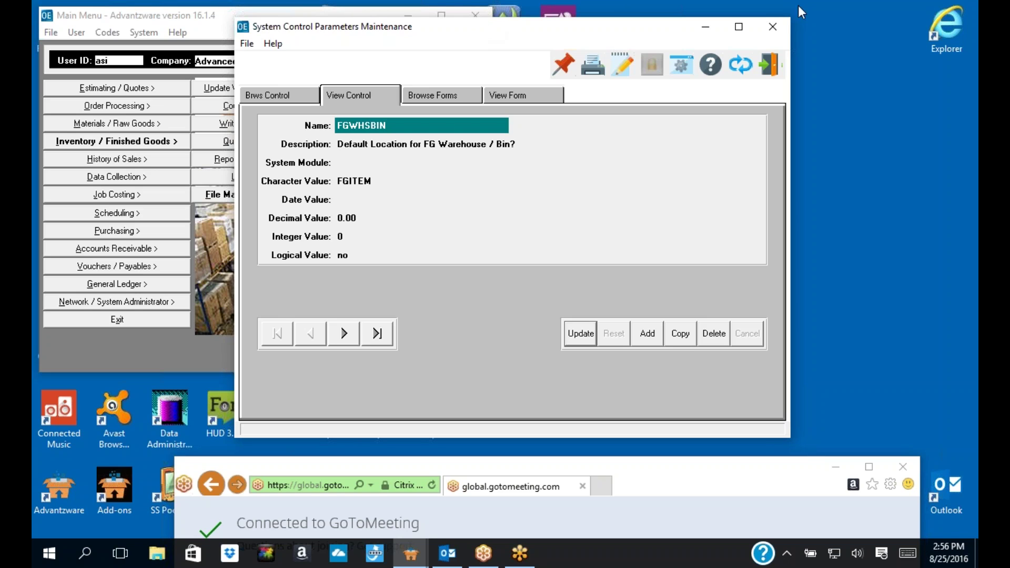
pyautogui.click(770, 68)
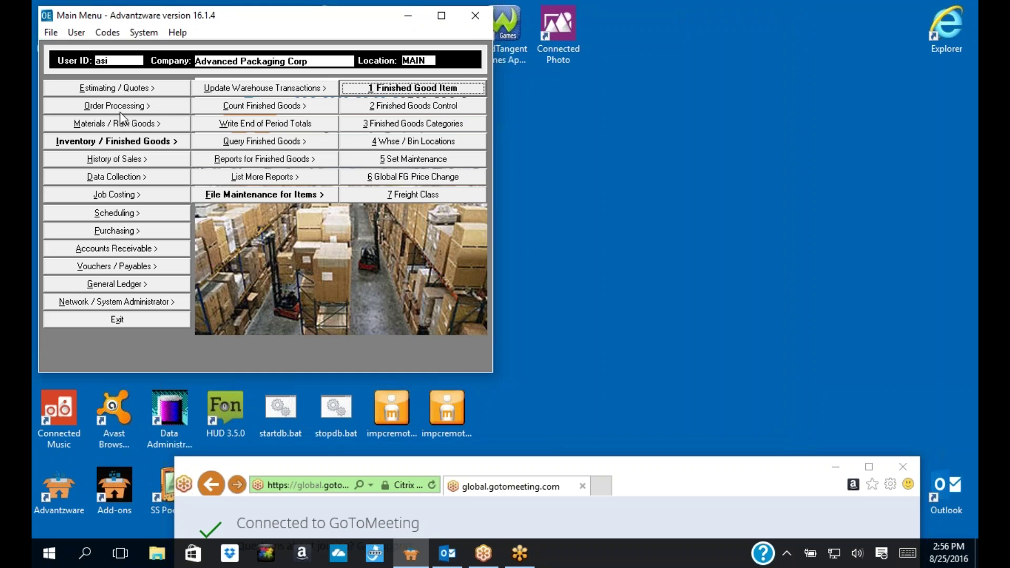
# - Check bill of lading maintenance for open bills of lading, and return to the main menu
pyautogui.click(117, 108)
pyautogui.click(241, 126)
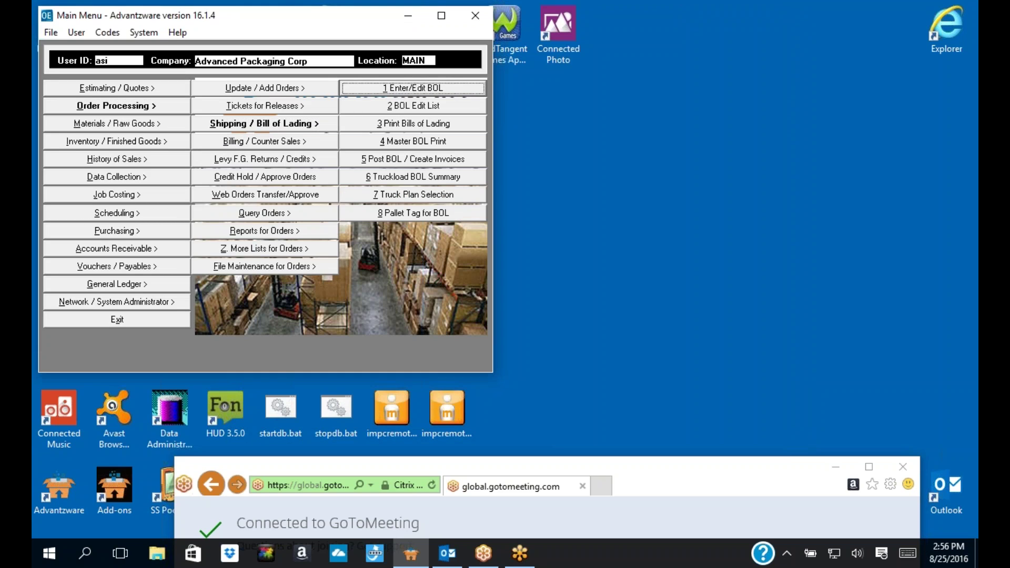
pyautogui.click(379, 86)
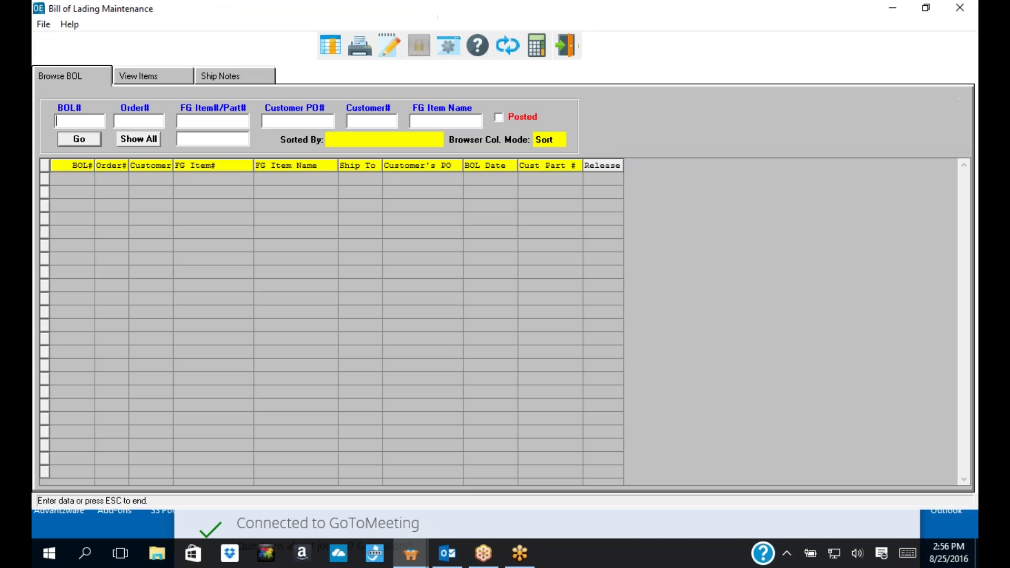
pyautogui.click(566, 47)
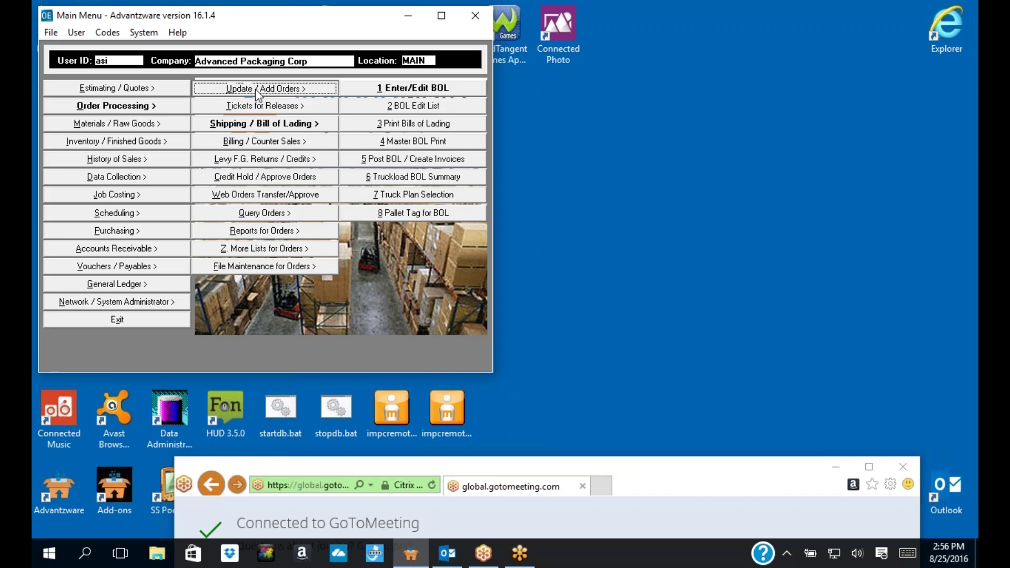
# - Create a bill of lading from the 08/26/16 release of the newest order for GE-201042, and exit order maintenance
pyautogui.click(255, 89)
pyautogui.click(368, 87)
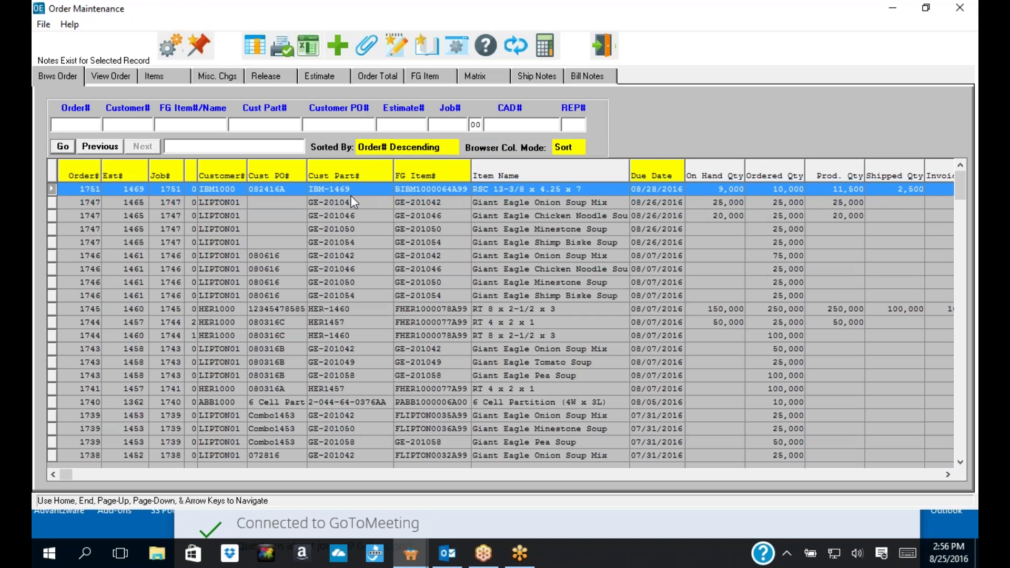
pyautogui.click(346, 194)
pyautogui.click(267, 76)
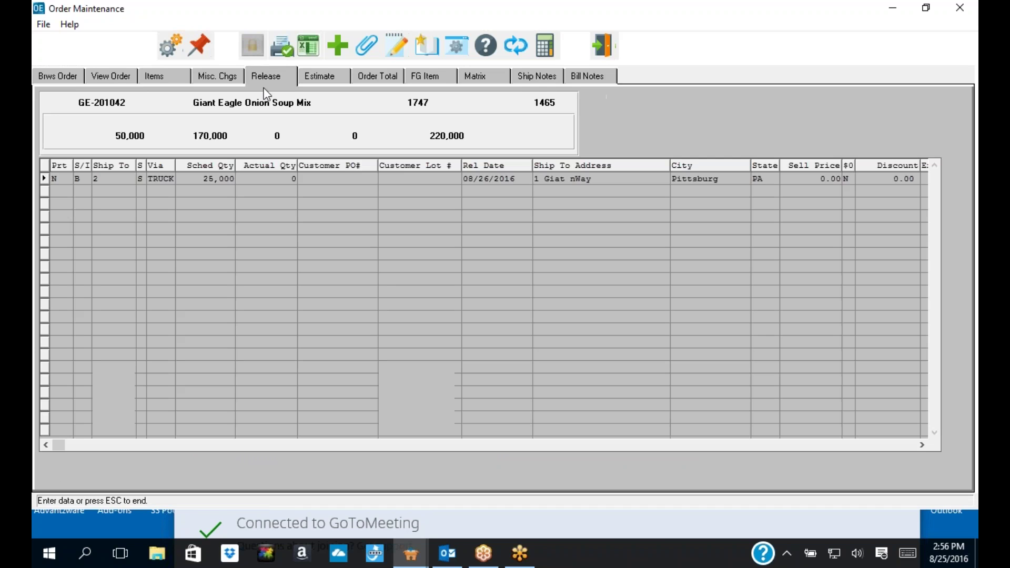
pyautogui.click(563, 471)
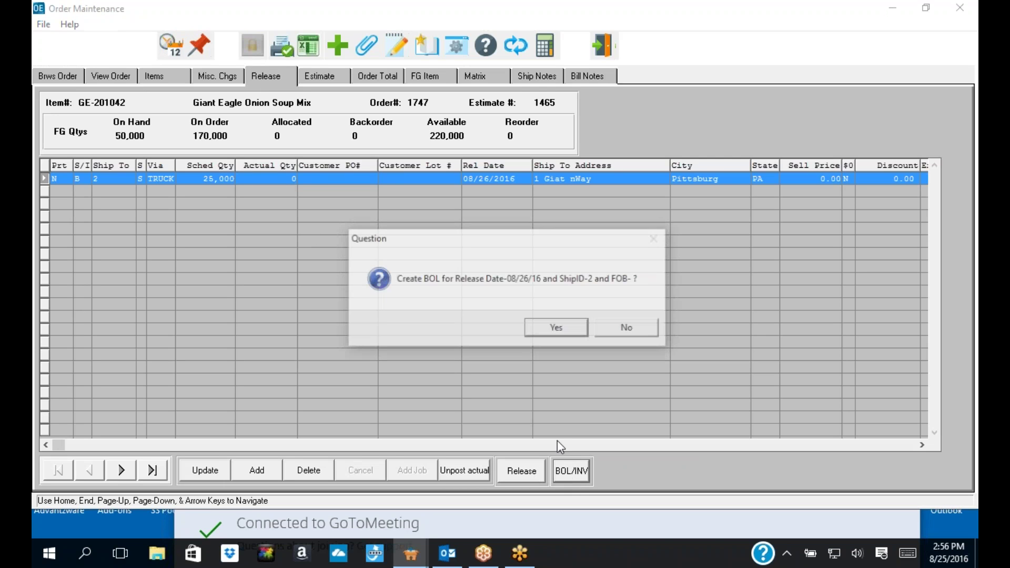
pyautogui.click(558, 329)
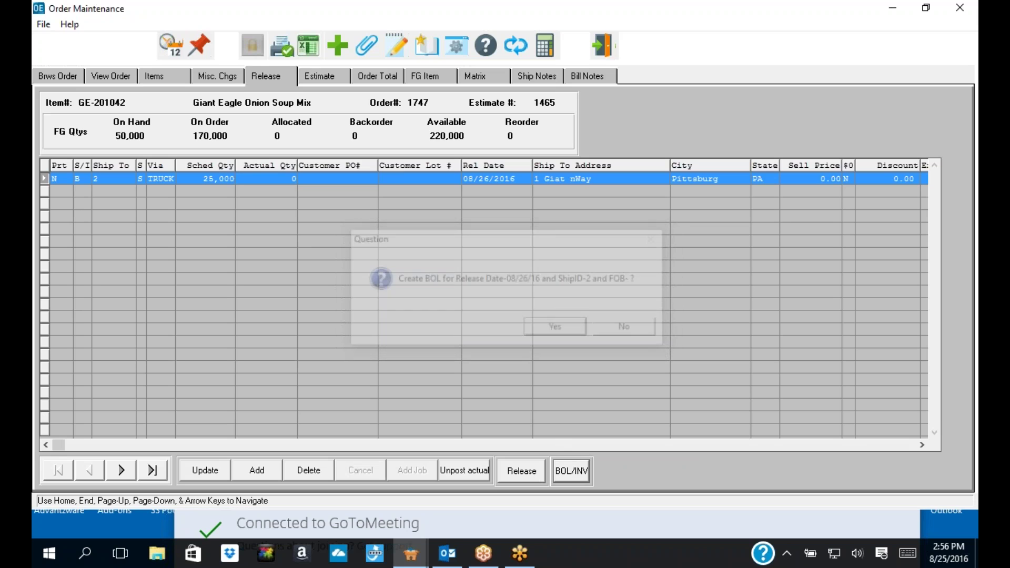
pyautogui.click(566, 293)
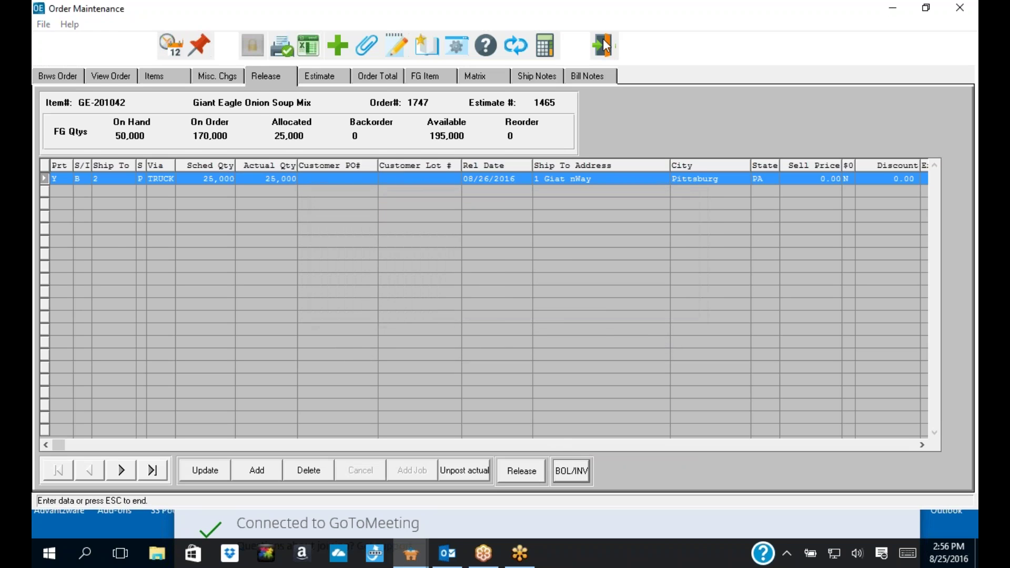
pyautogui.click(603, 46)
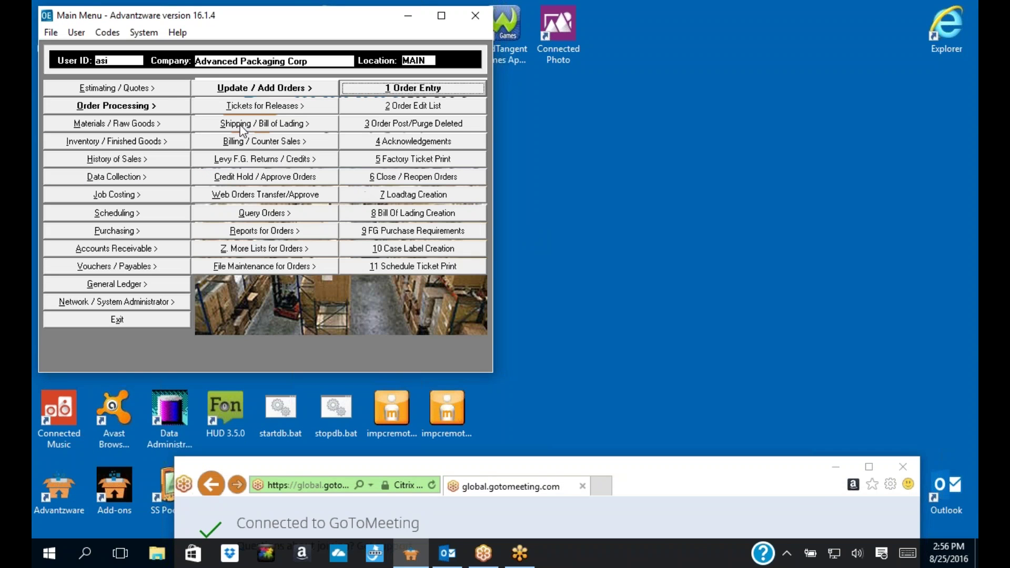
# - Open the bill of lading for GE-201042 and review its header and item line
pyautogui.click(246, 124)
pyautogui.click(391, 88)
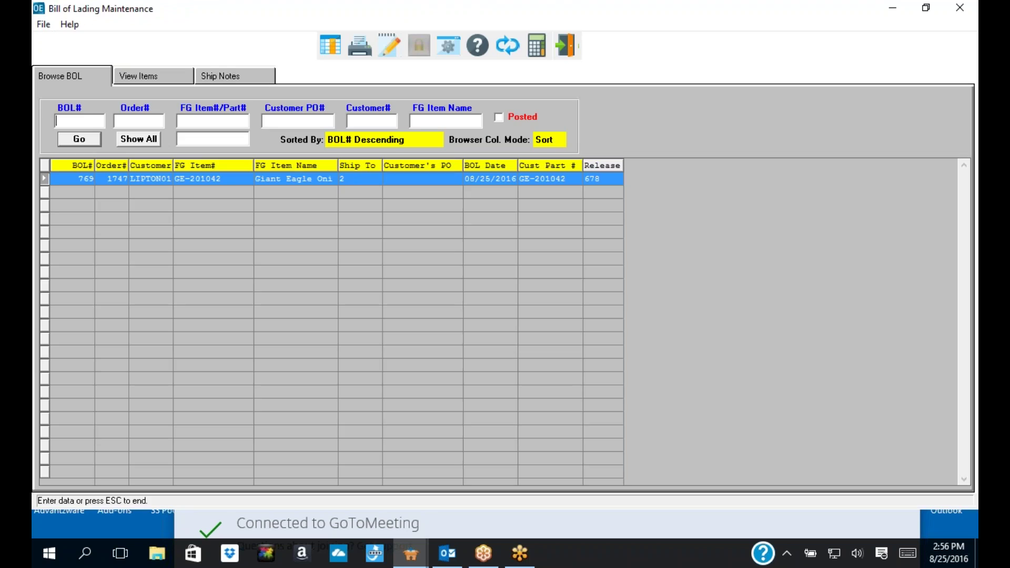
pyautogui.click(183, 82)
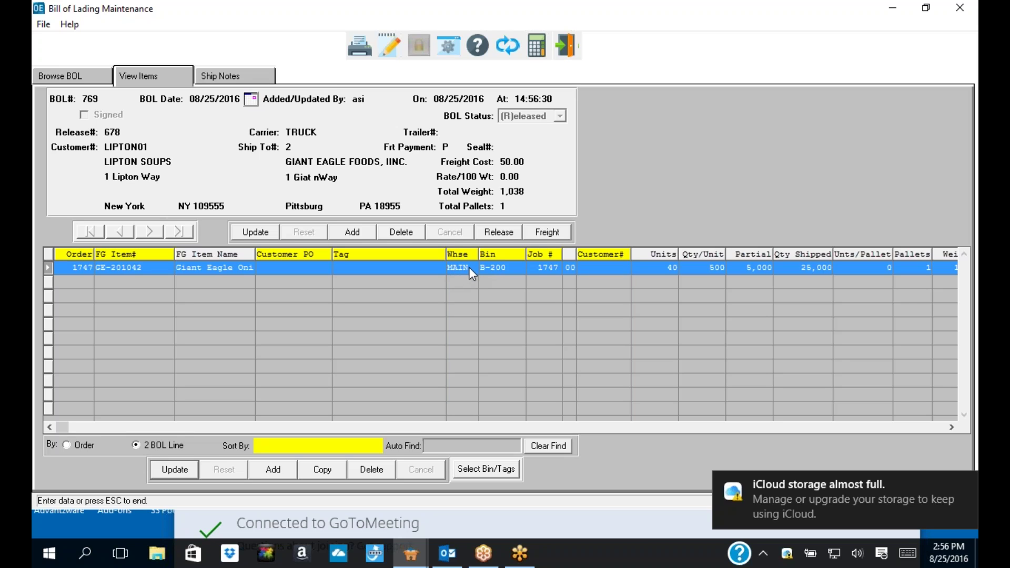
# - Review the bins and tags for all jobs of GE-201042, close the selection and exit bill of lading maintenance
pyautogui.click(489, 471)
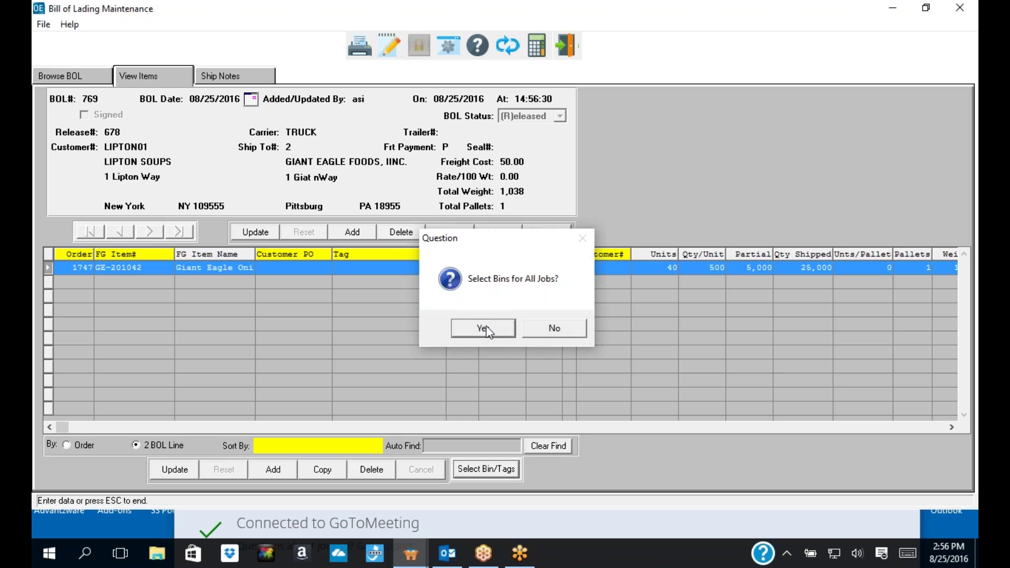
pyautogui.click(484, 329)
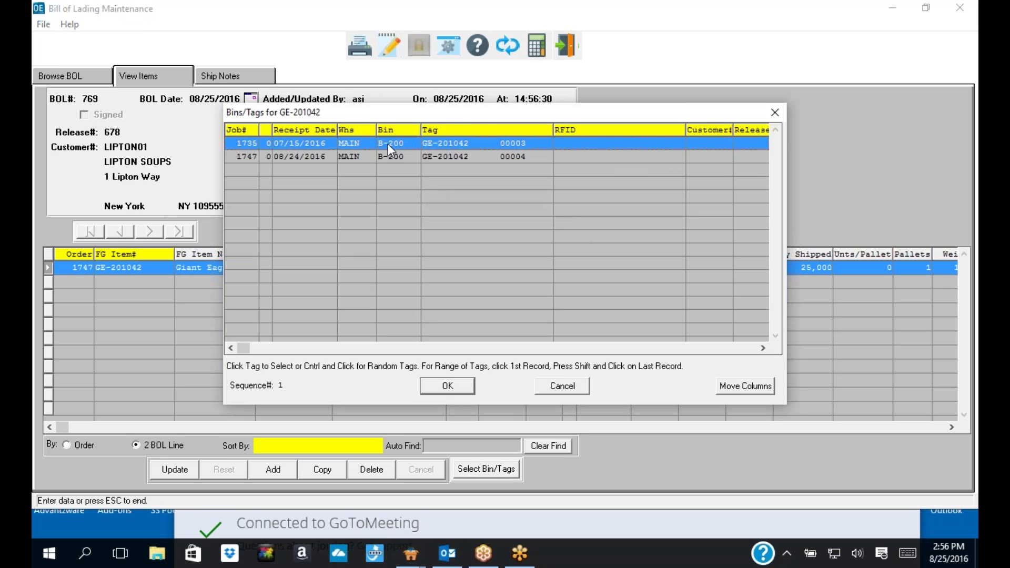
pyautogui.moveTo(455, 173); pyautogui.dragTo(463, 284)
pyautogui.click(782, 281)
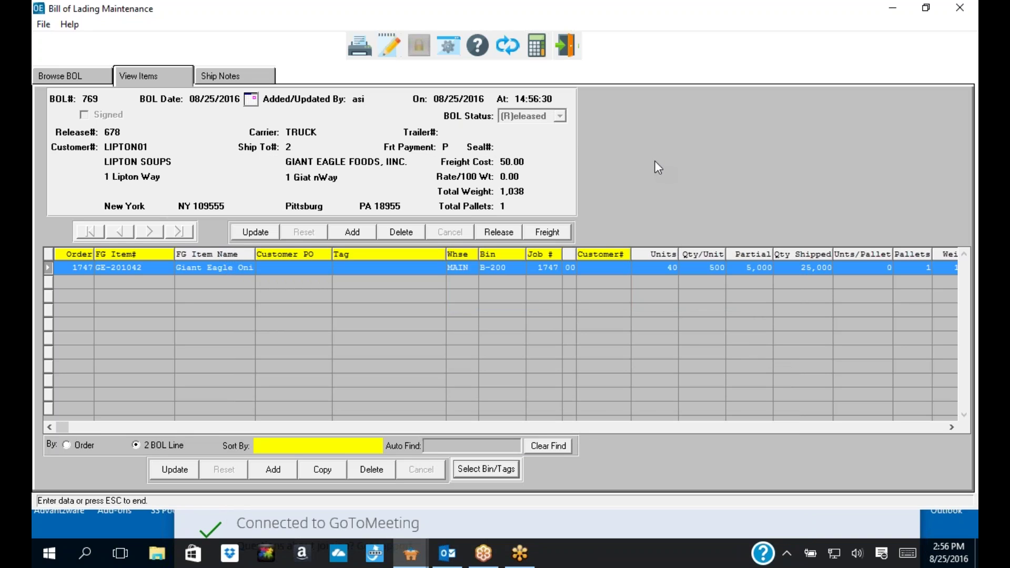
pyautogui.click(567, 48)
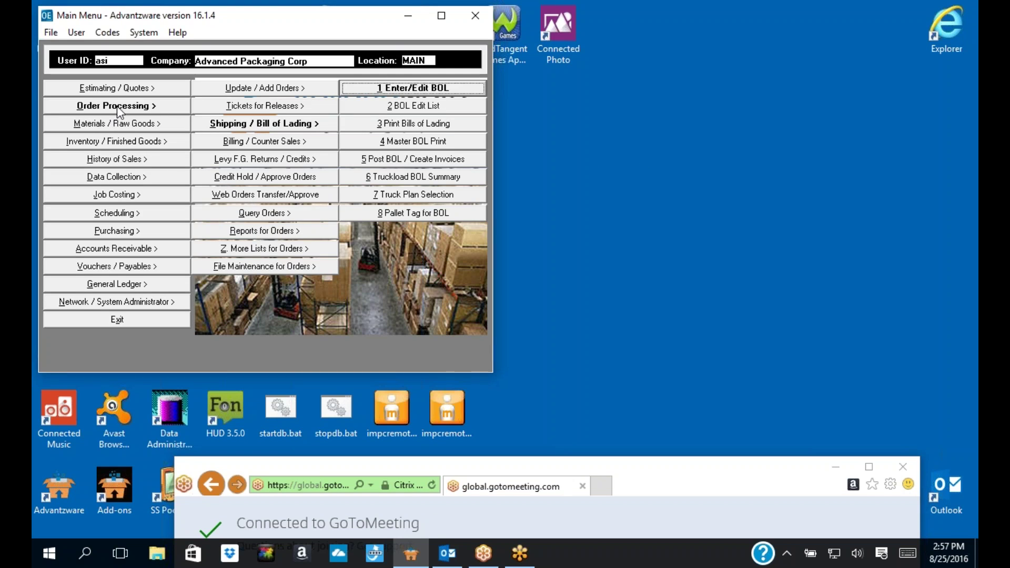
# - Reopen the bill of lading for GE-201042, print it to screen without posting, and close the preview
pyautogui.click(250, 124)
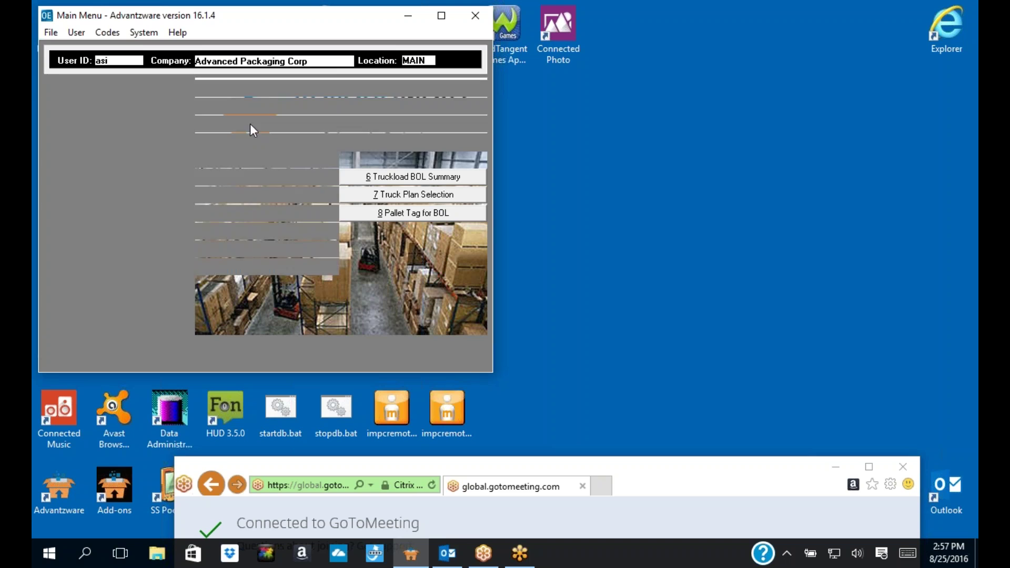
pyautogui.click(404, 90)
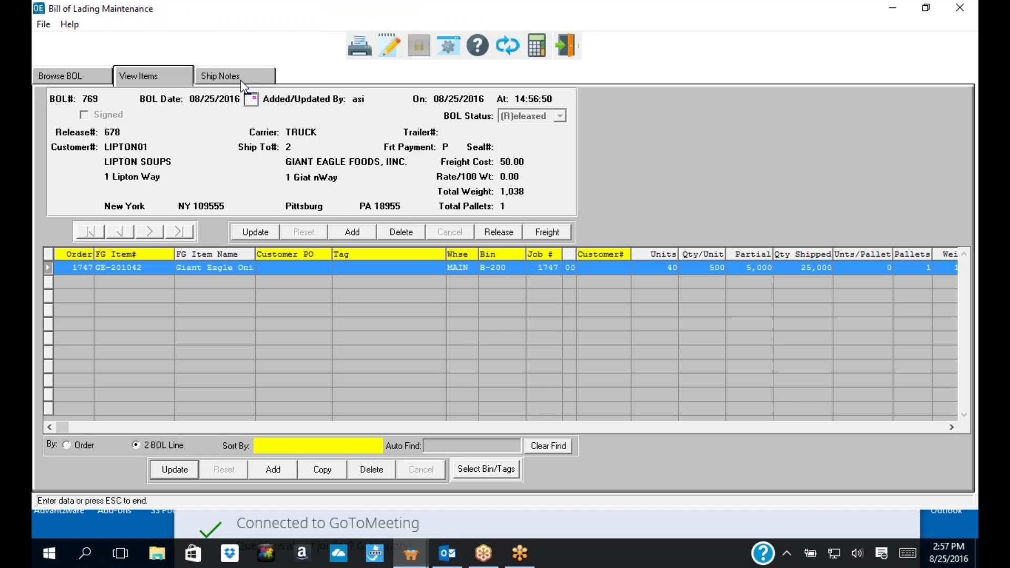
pyautogui.click(360, 46)
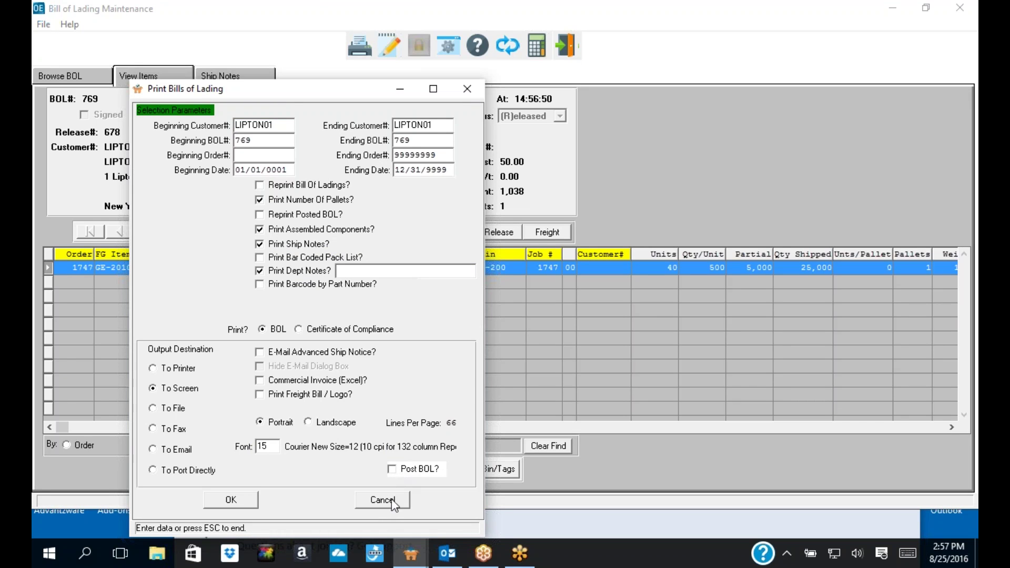
pyautogui.click(231, 499)
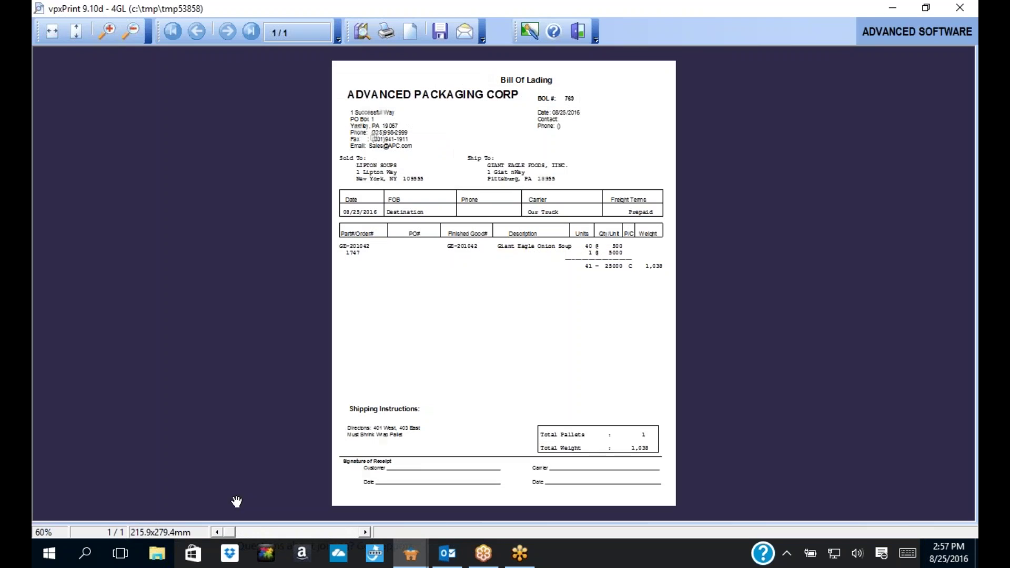
pyautogui.click(581, 31)
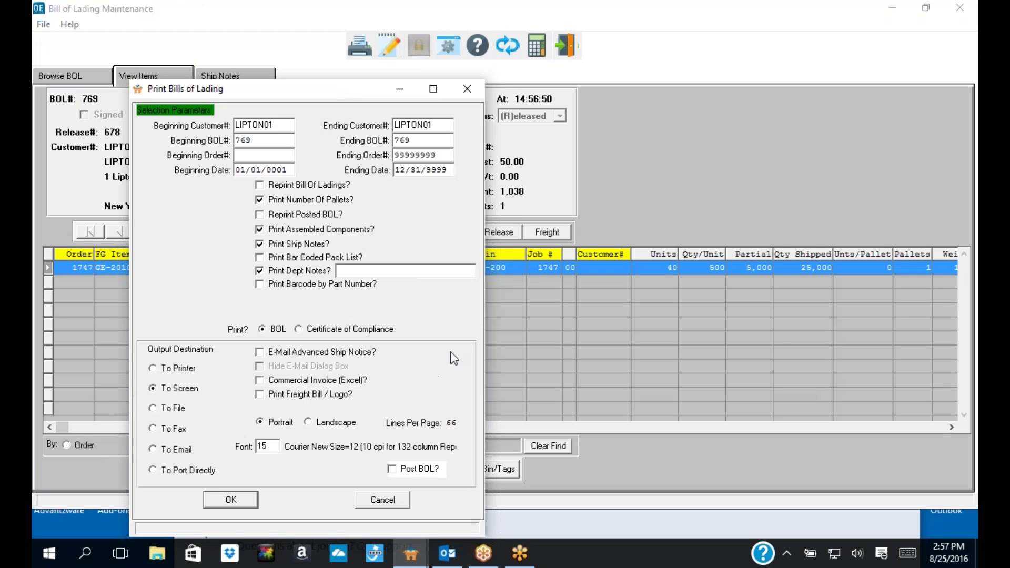
# - Reprint the bill of lading for GE-201042 to screen with posting enabled, and close the preview
pyautogui.click(467, 88)
pyautogui.click(371, 51)
pyautogui.click(411, 469)
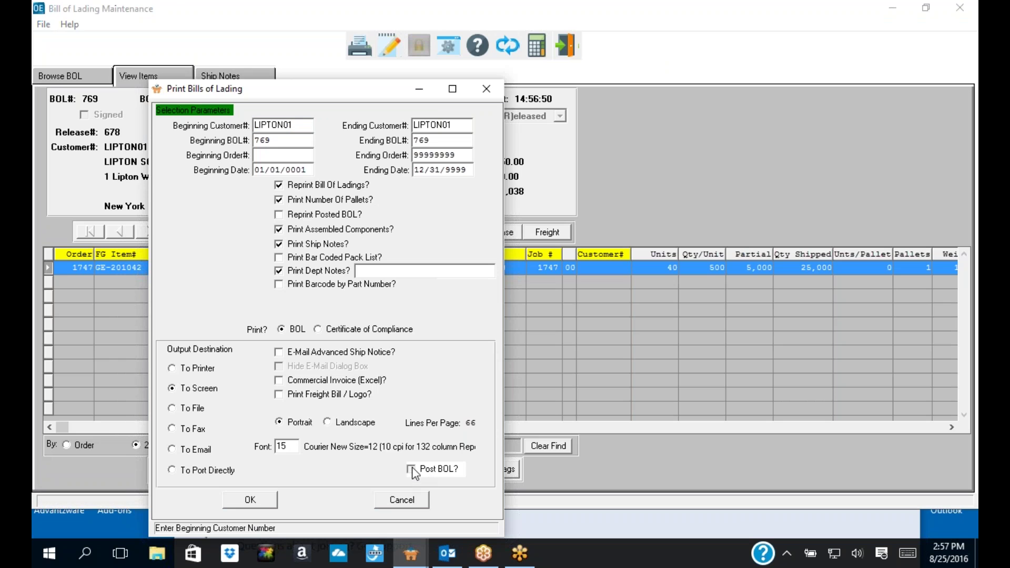
pyautogui.click(252, 499)
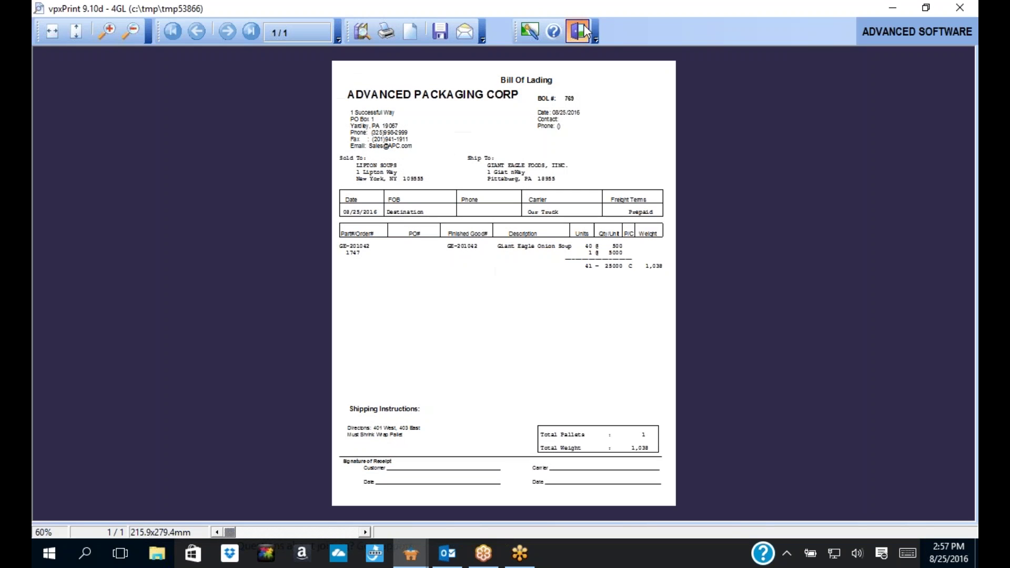
pyautogui.click(586, 33)
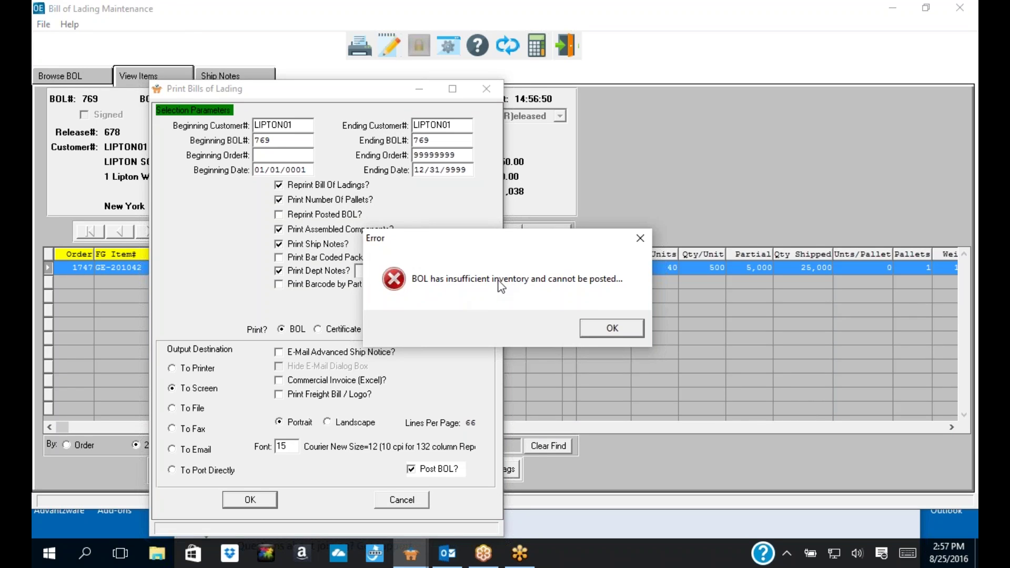
# - Dismiss the posting error, review the GE-201042 line in the insufficient inventory report, and close the report
pyautogui.click(603, 327)
pyautogui.click(541, 334)
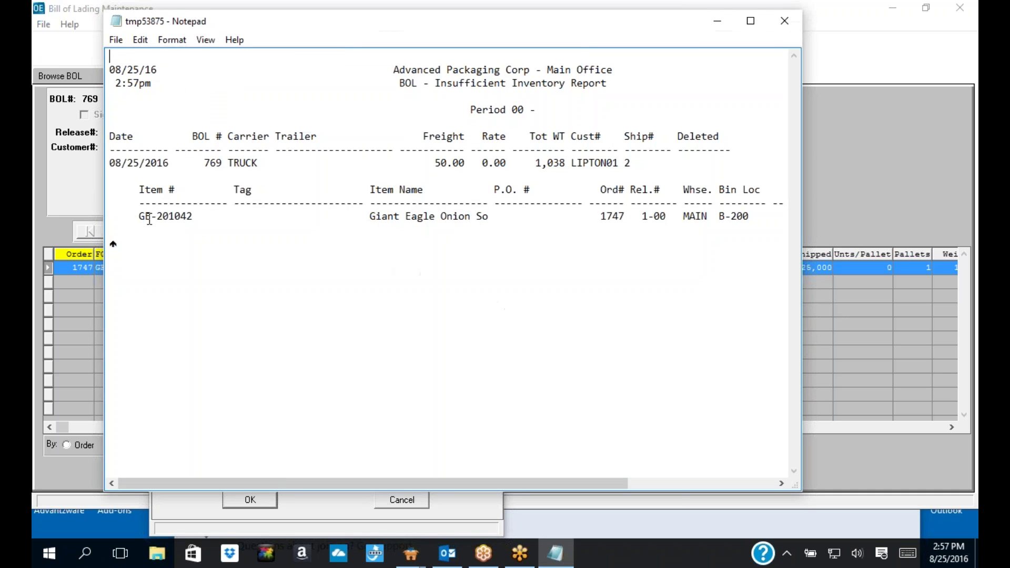
pyautogui.moveTo(150, 216); pyautogui.dragTo(590, 216)
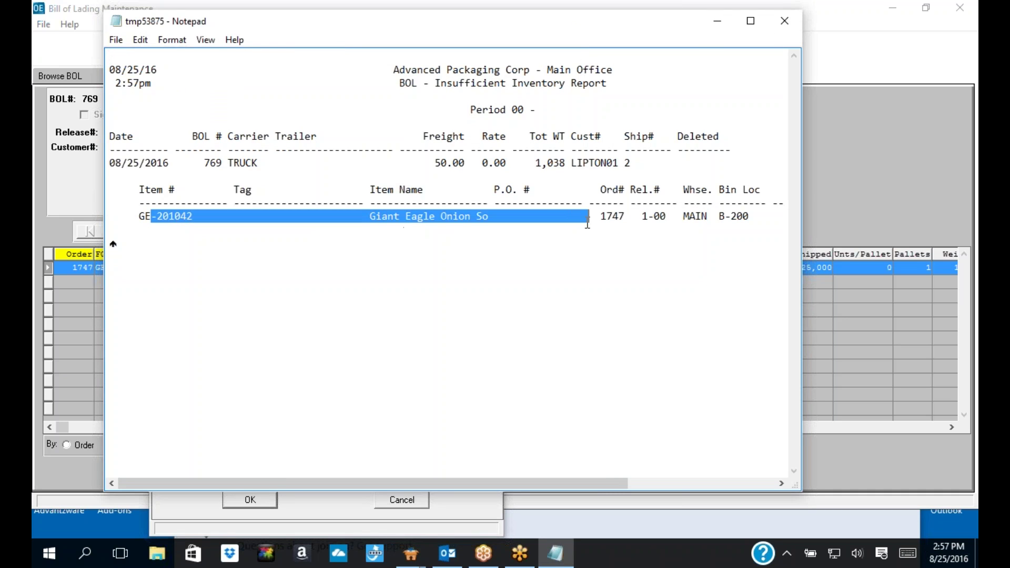
pyautogui.click(784, 22)
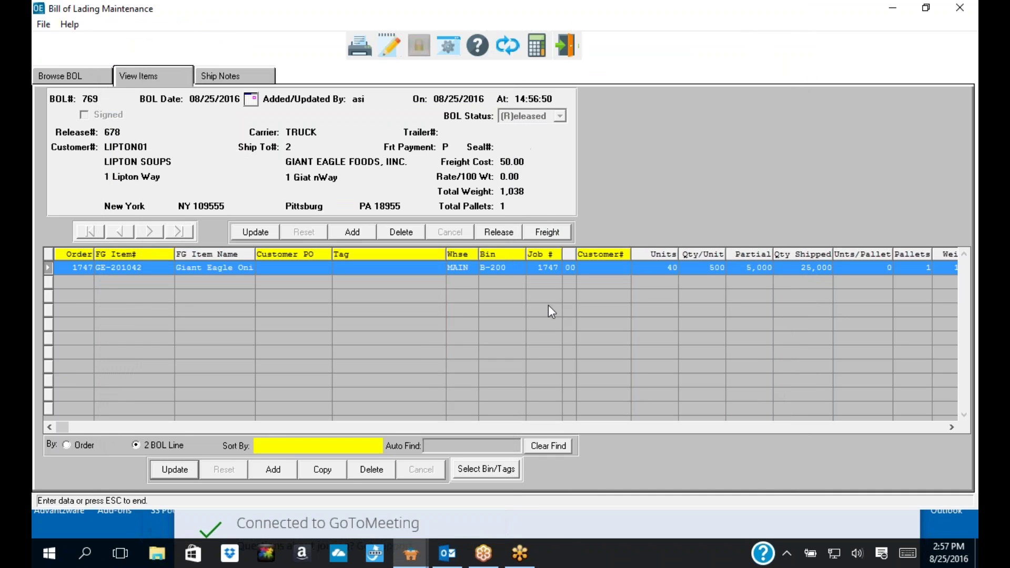
# - Assign tags 00003 and 00004 from all jobs to the GE-201042 line, transferring the full quantity of the selected tags
pyautogui.click(475, 470)
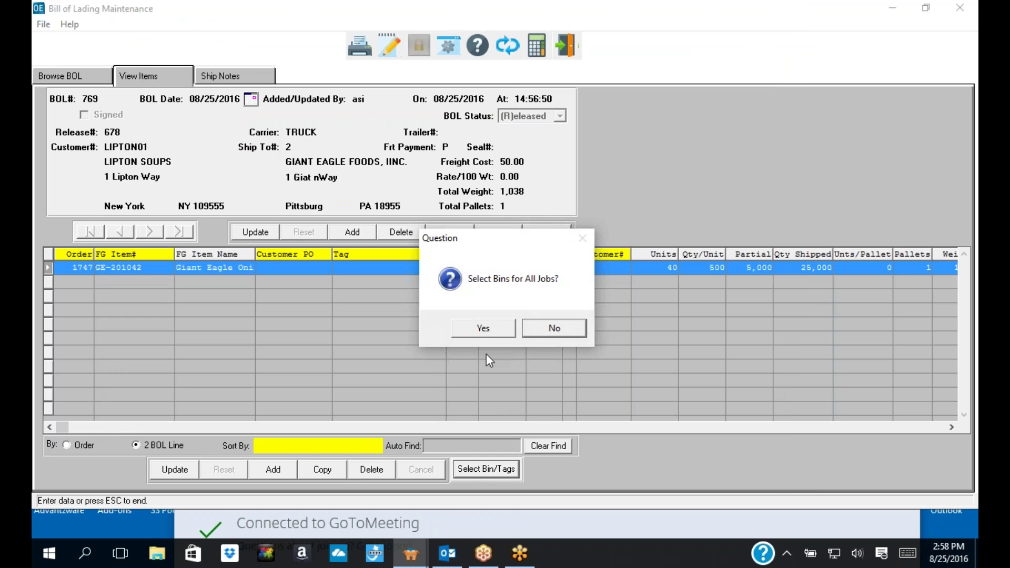
pyautogui.click(484, 326)
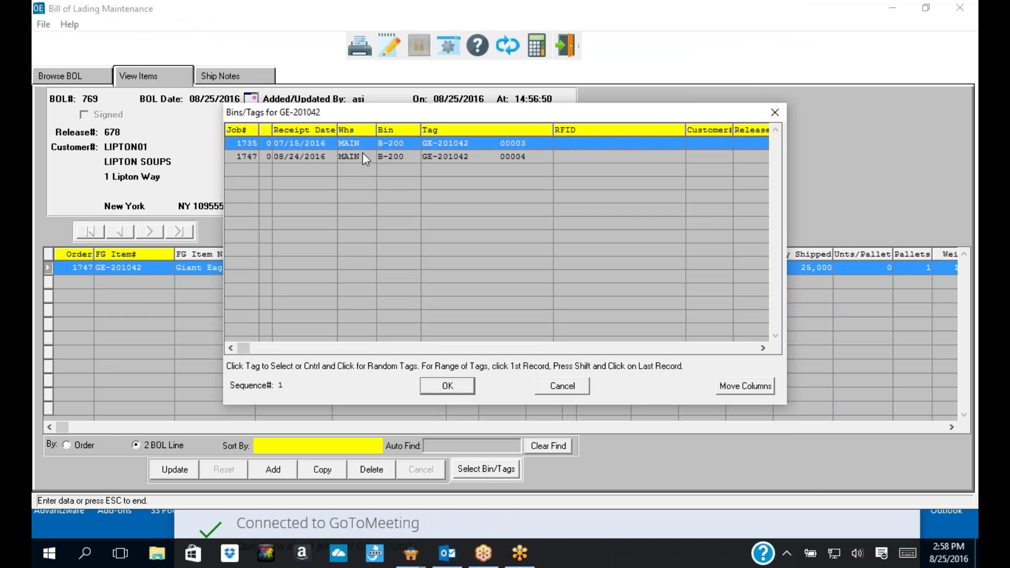
pyautogui.keyDown('shift'); pyautogui.click(360, 156); pyautogui.keyUp('shift')
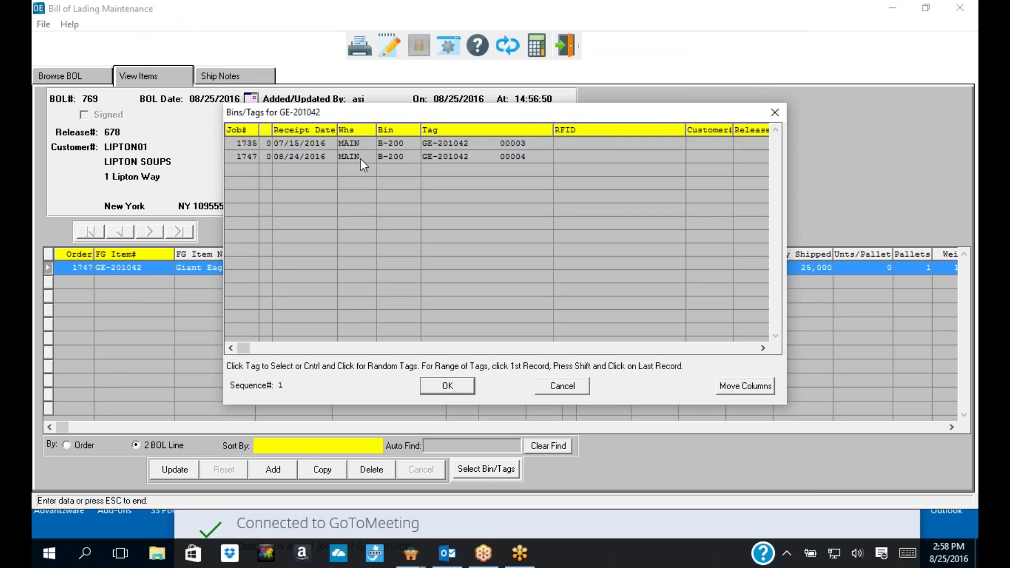
pyautogui.click(451, 390)
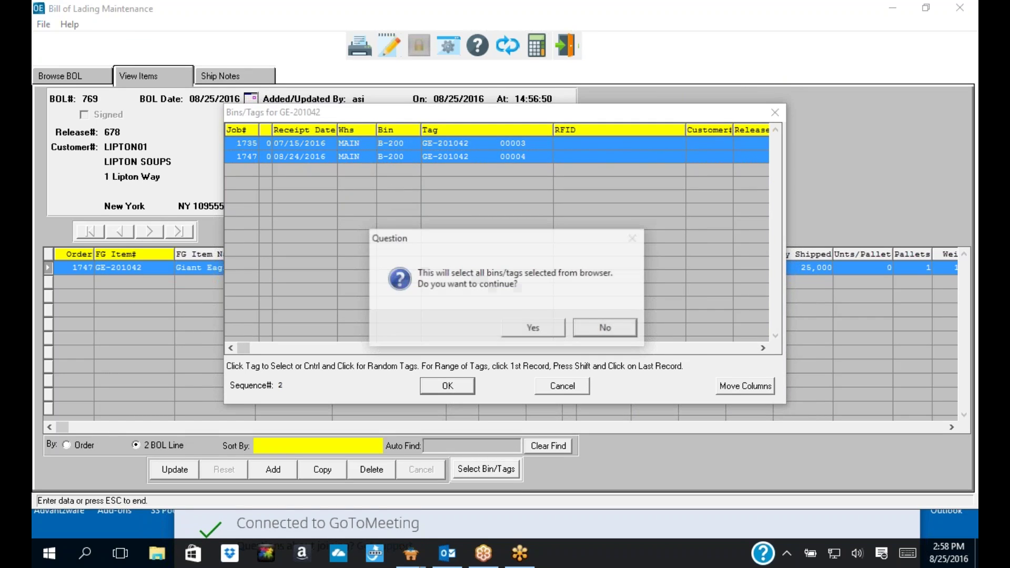
pyautogui.click(528, 330)
pyautogui.click(568, 330)
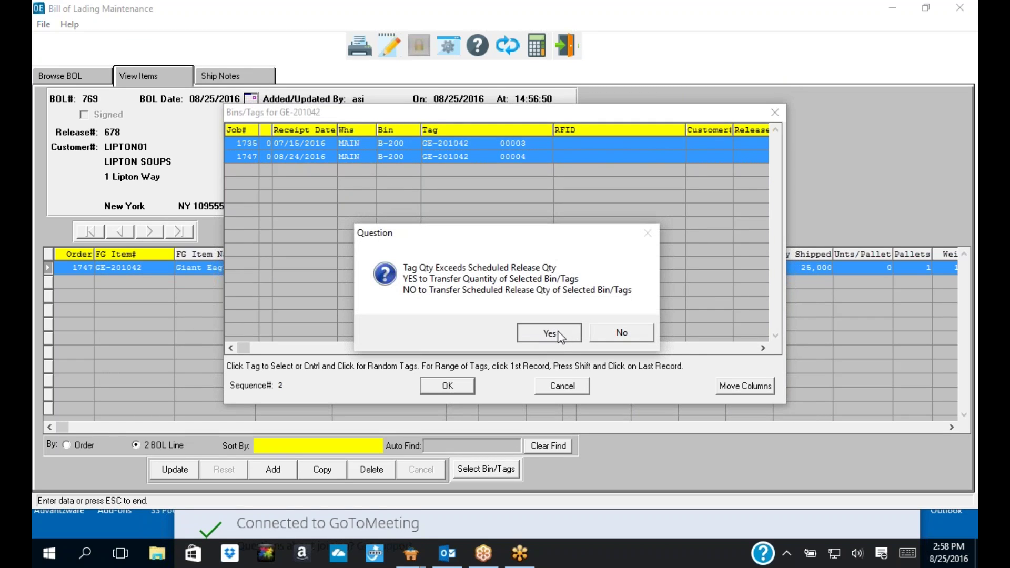
pyautogui.click(616, 328)
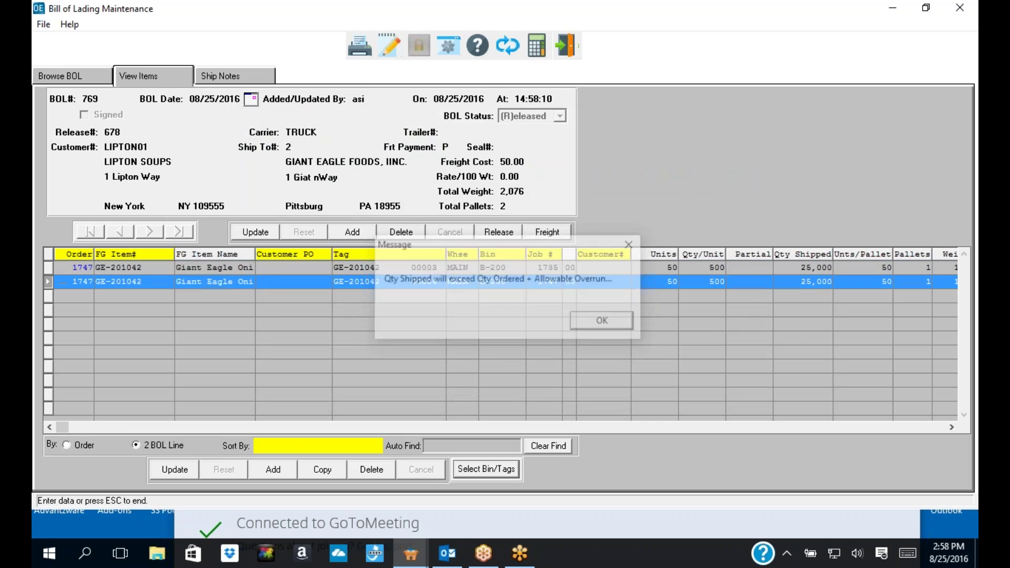
# - Print the updated bill of lading for GE-201042 to screen, confirm posting it, and close the print dialog
pyautogui.click(360, 46)
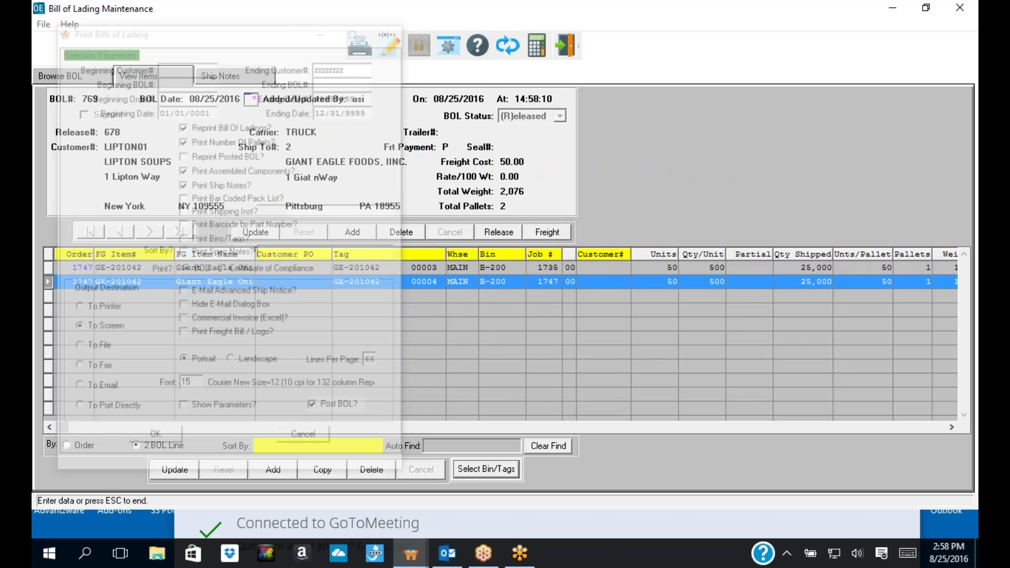
pyautogui.click(157, 441)
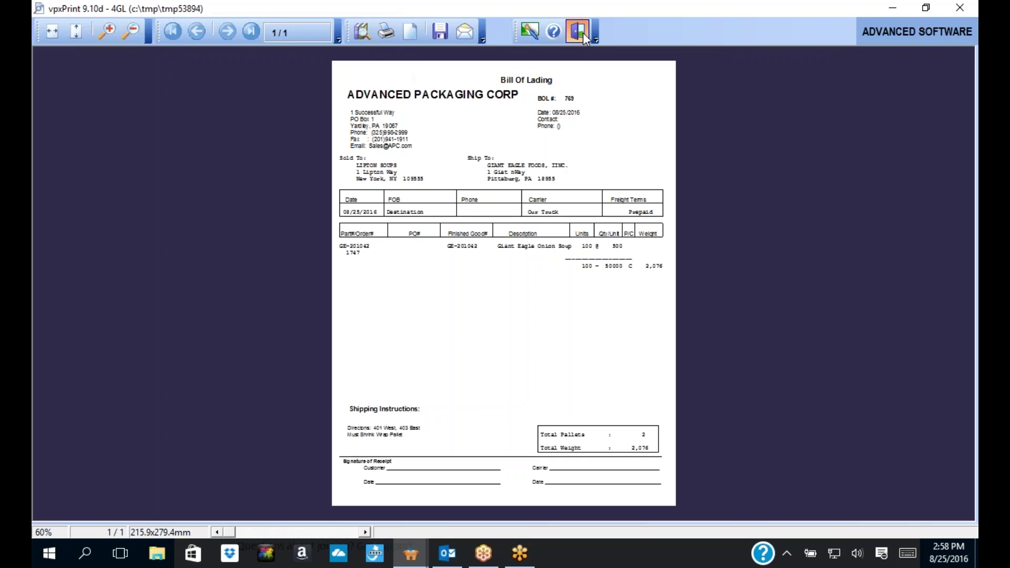
pyautogui.click(583, 33)
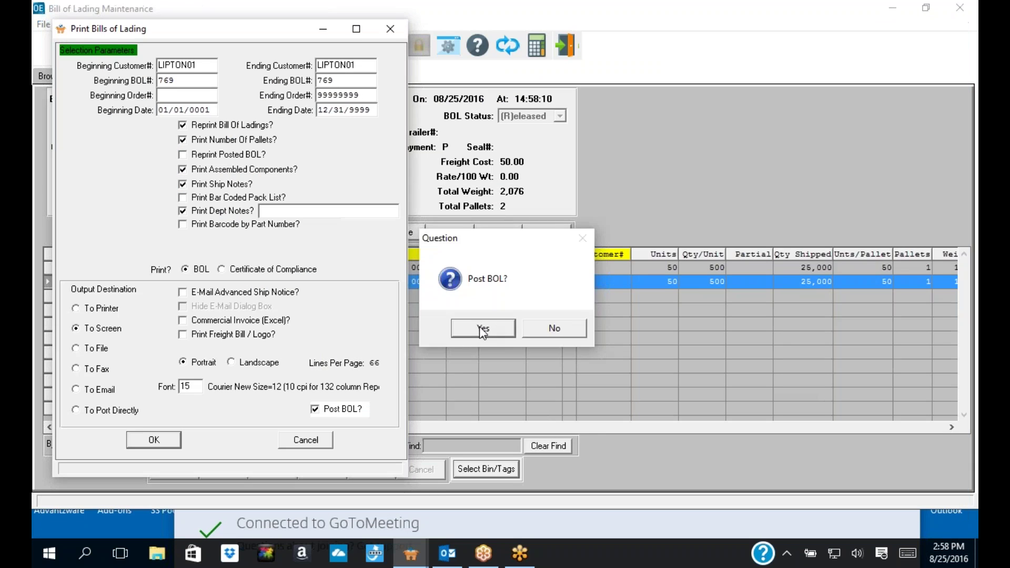
pyautogui.click(481, 329)
pyautogui.click(523, 327)
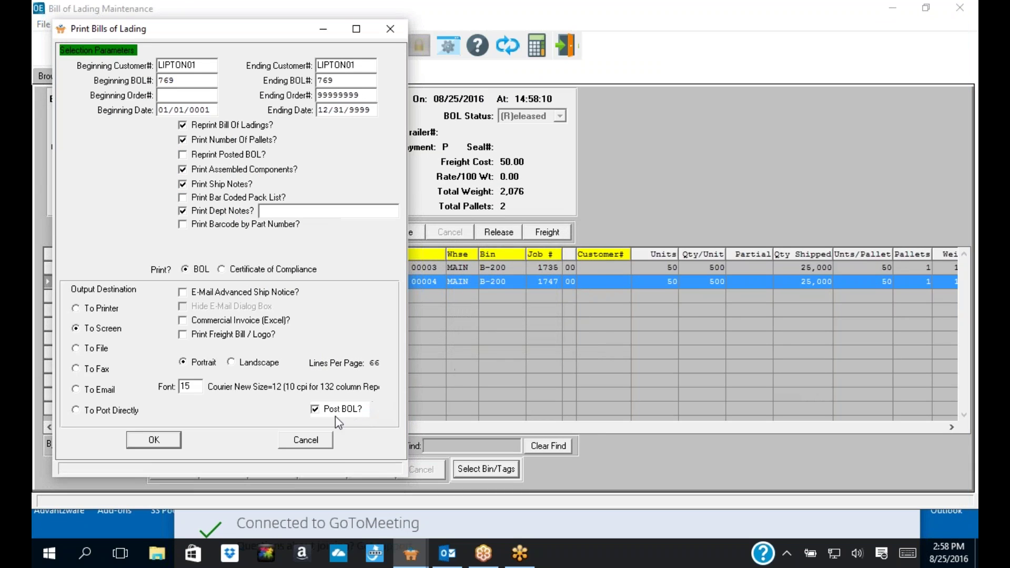
pyautogui.click(317, 441)
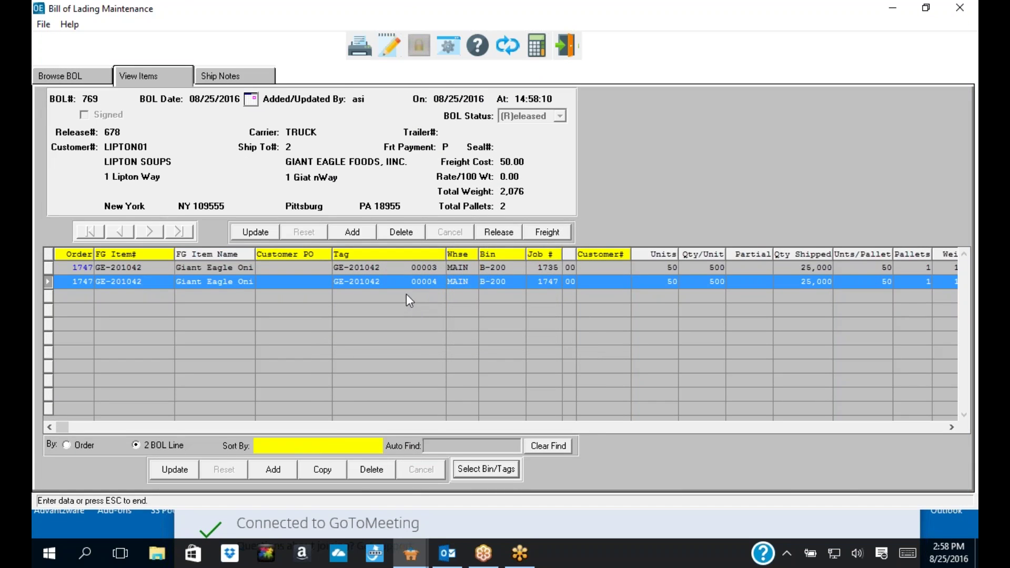
# - Exit bill of lading maintenance, review the BOL Posting/Create Invoice parameters, and close them without posting
pyautogui.click(564, 45)
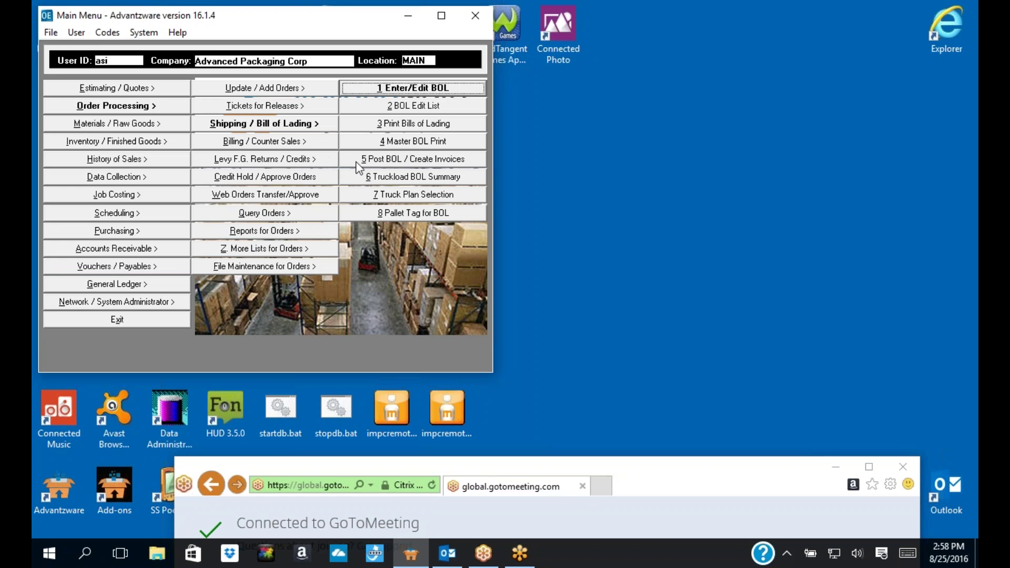
pyautogui.click(384, 160)
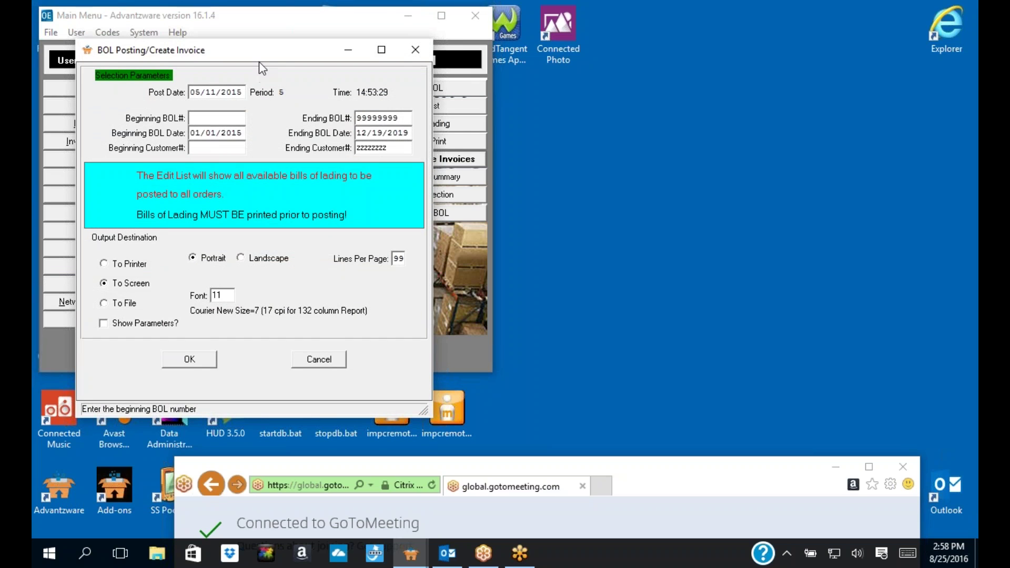
pyautogui.moveTo(263, 53); pyautogui.dragTo(351, 48)
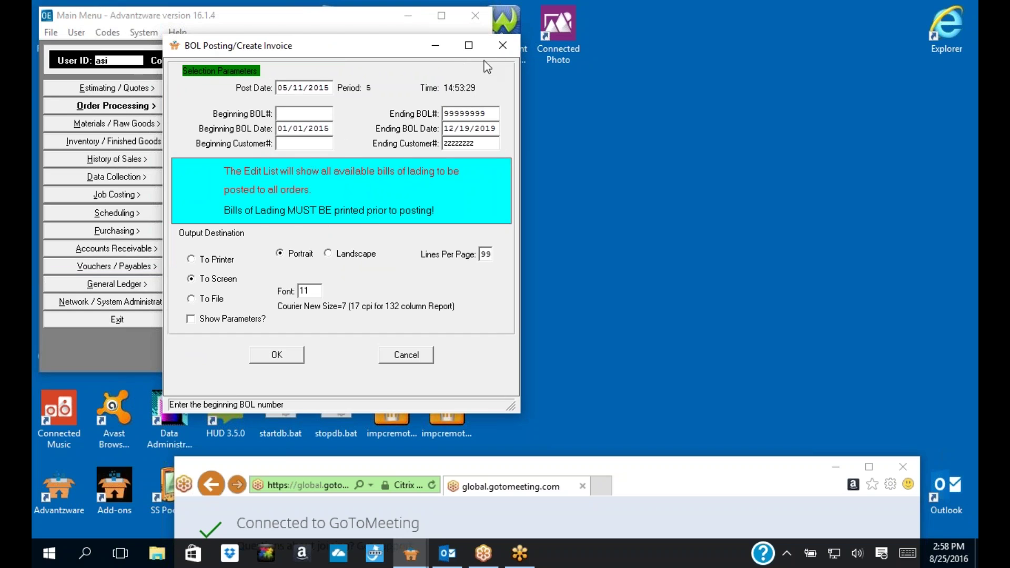
pyautogui.click(502, 45)
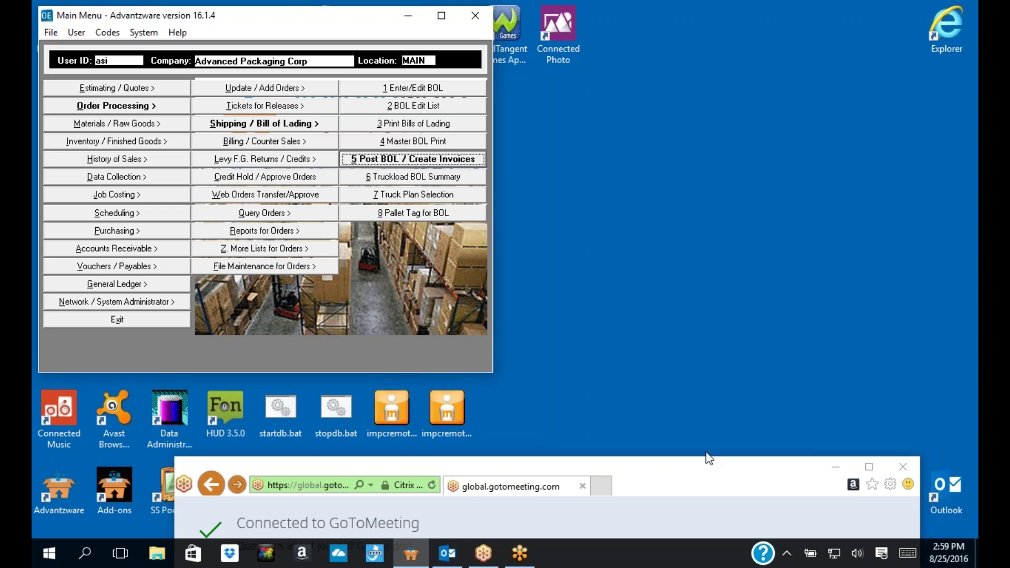
pyautogui.moveTo(687, 483); pyautogui.dragTo(537, 524)
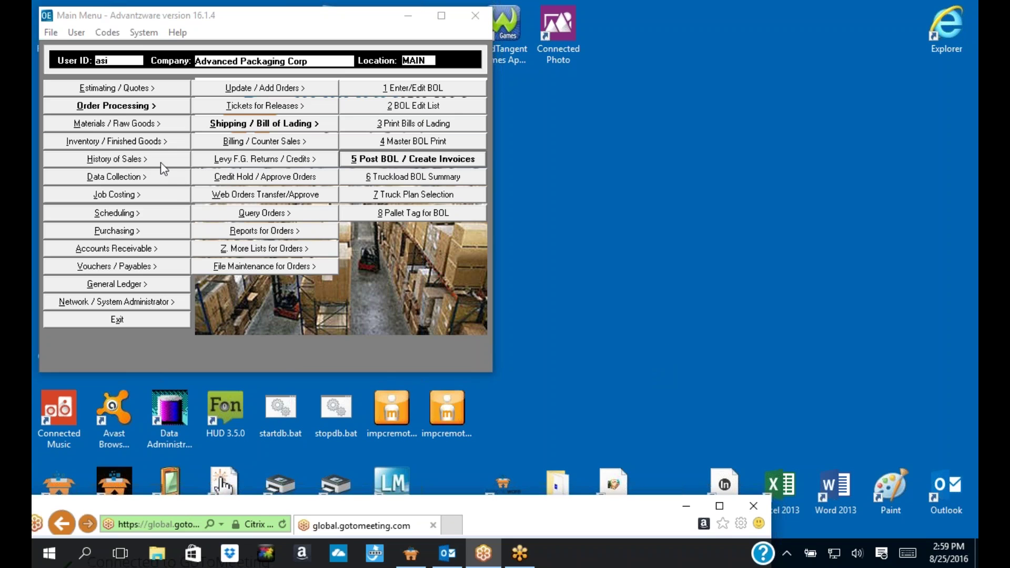
pyautogui.click(152, 142)
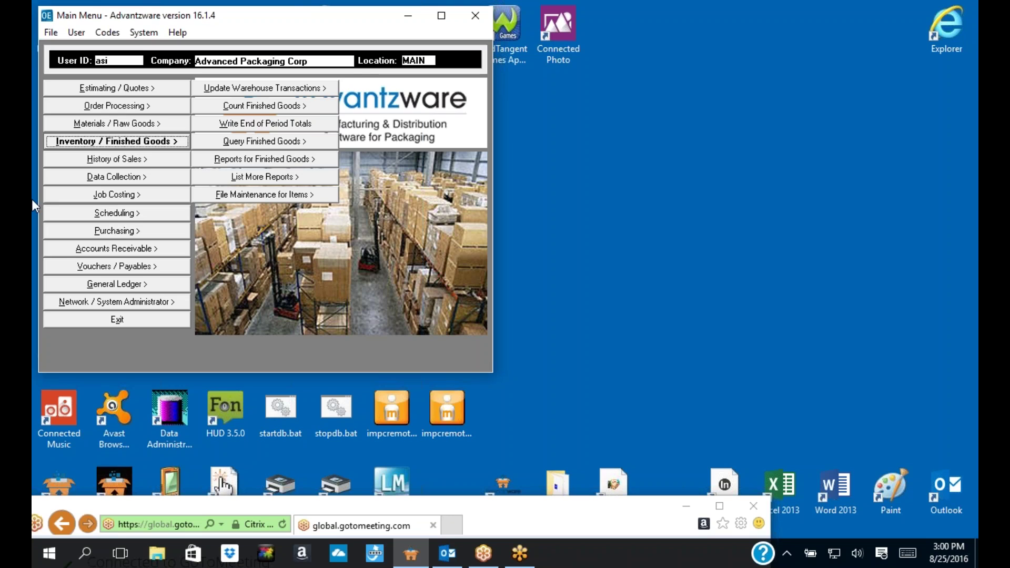
# - Review the Fix FG Hist Cost utility, turn off fixing only "0" and "?" costs, and cancel without running the process
pyautogui.click(126, 302)
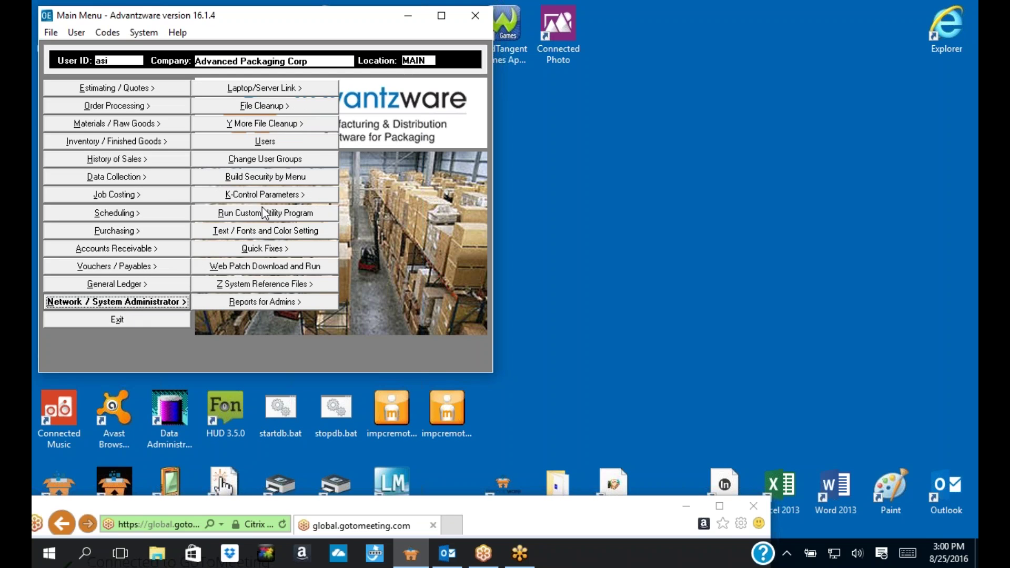
pyautogui.click(258, 252)
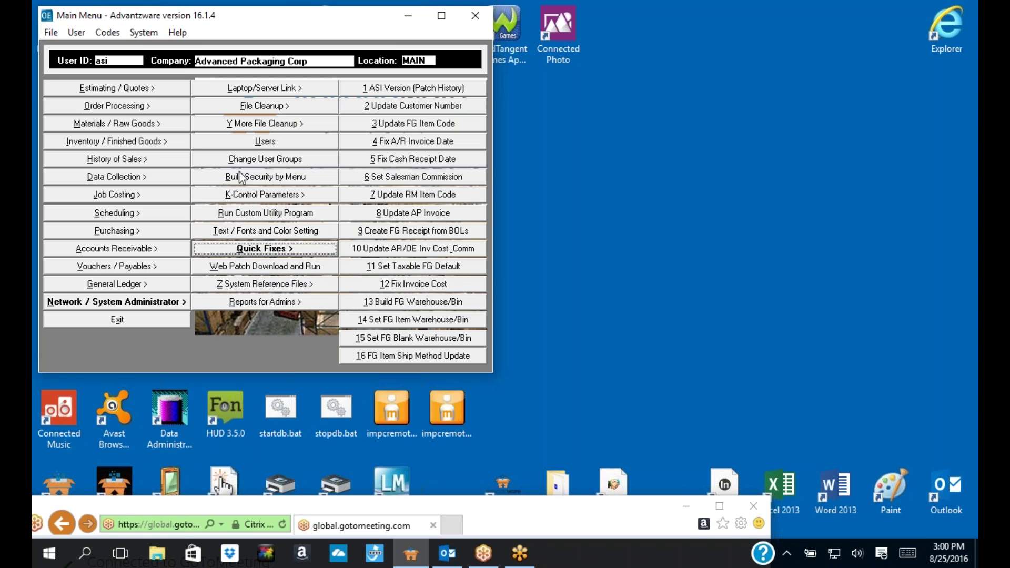
pyautogui.click(232, 124)
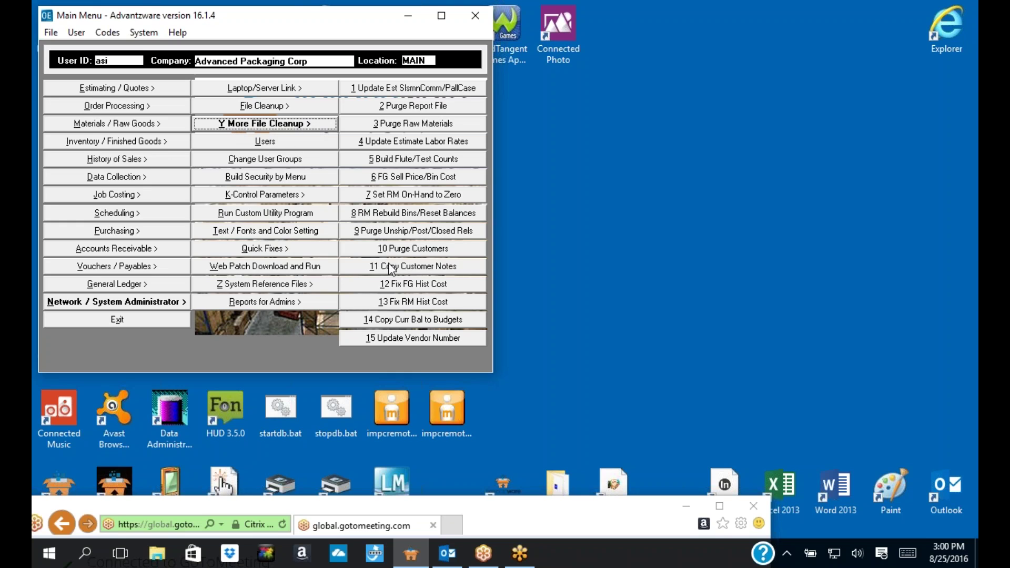
pyautogui.click(416, 286)
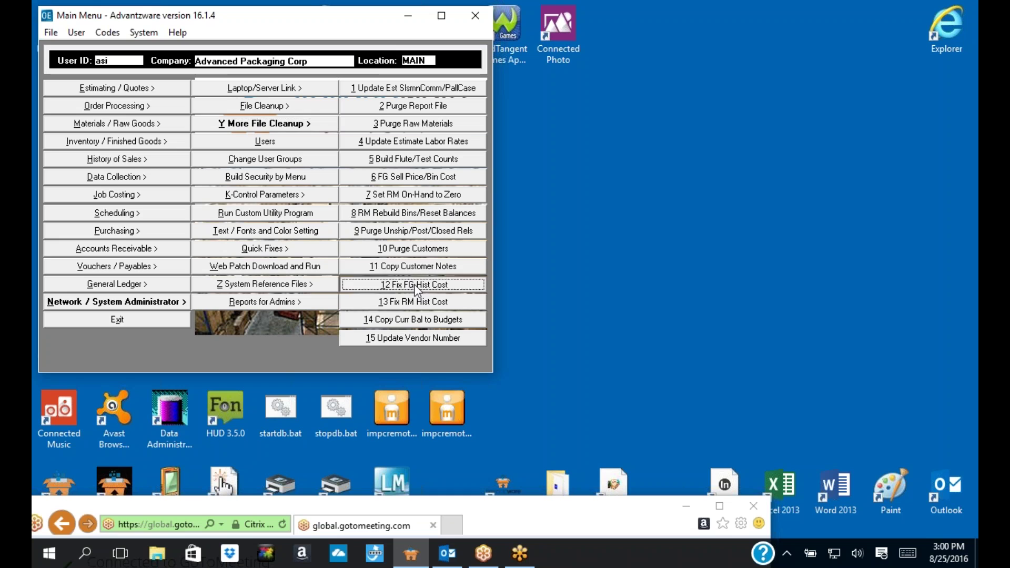
pyautogui.moveTo(268, 72); pyautogui.dragTo(637, 100)
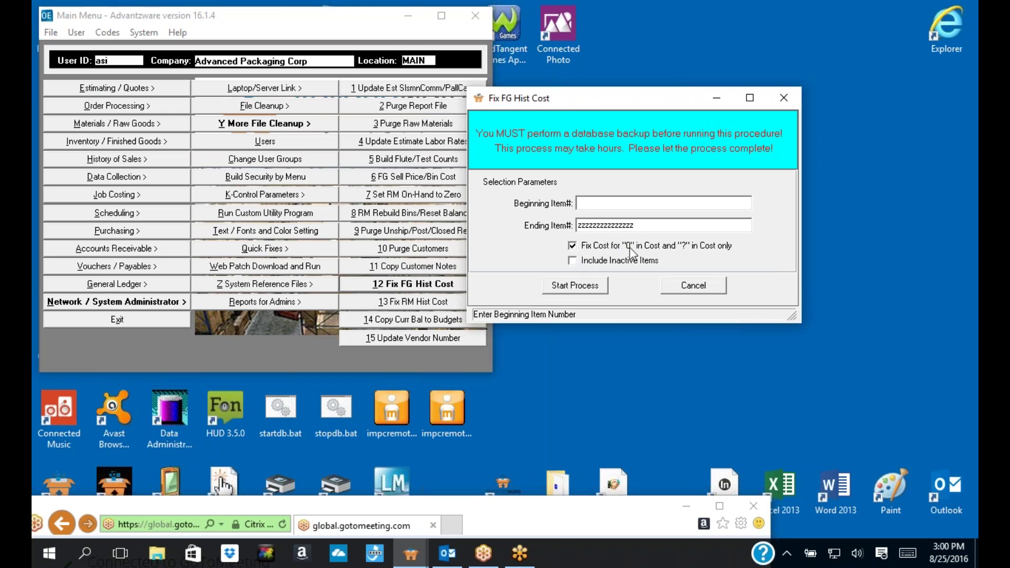
pyautogui.click(573, 245)
pyautogui.click(573, 245)
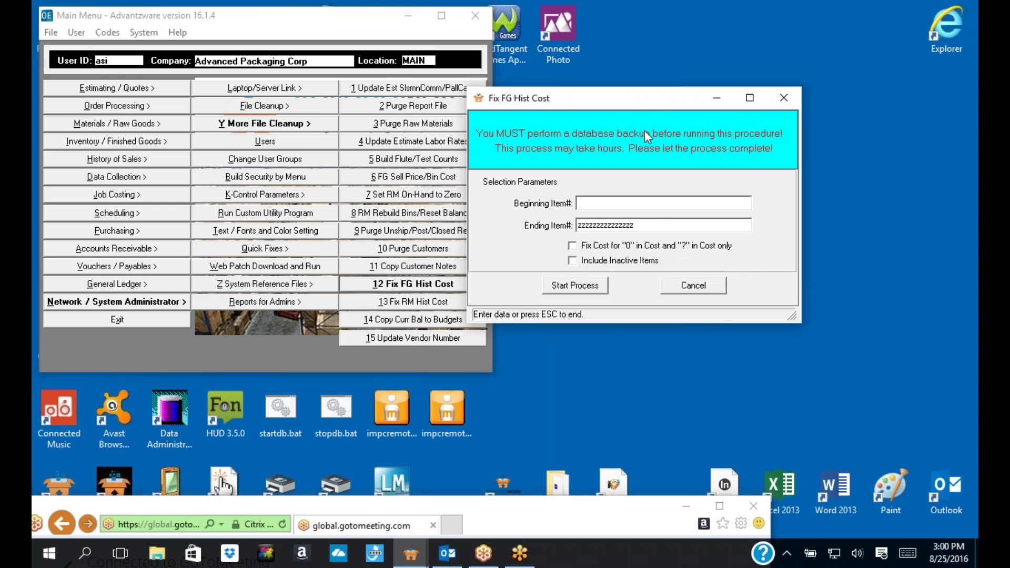
pyautogui.moveTo(643, 97); pyautogui.dragTo(617, 99)
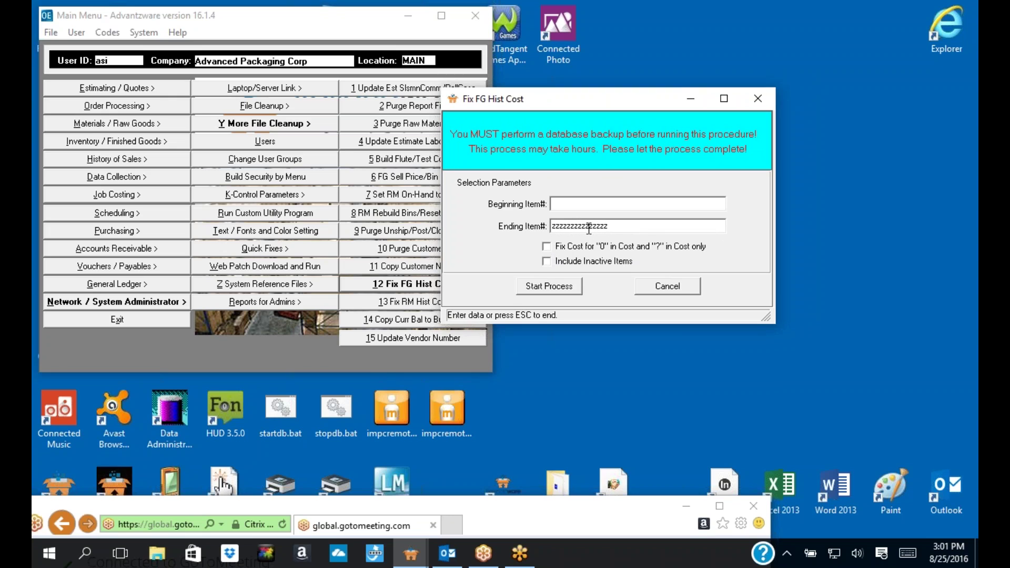
pyautogui.click(663, 289)
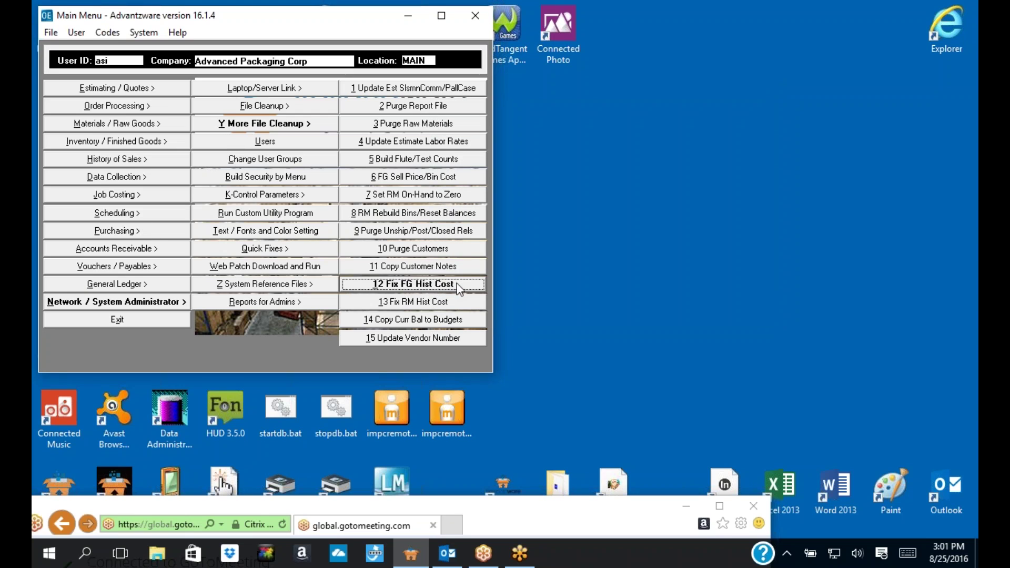
# - Open the Fix Invoice Cost quick fix to review it, and close it
pyautogui.press('q')
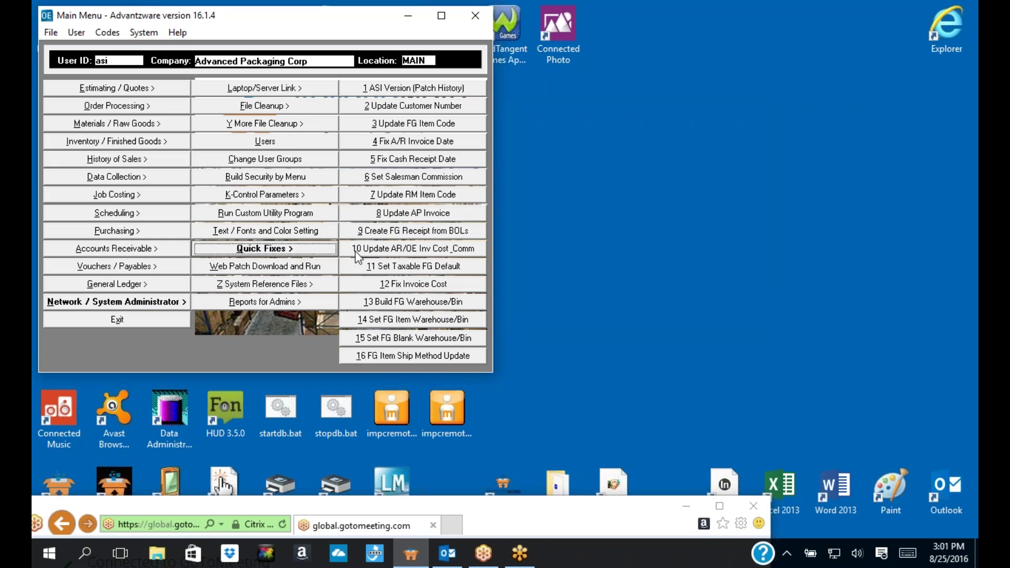
pyautogui.click(382, 286)
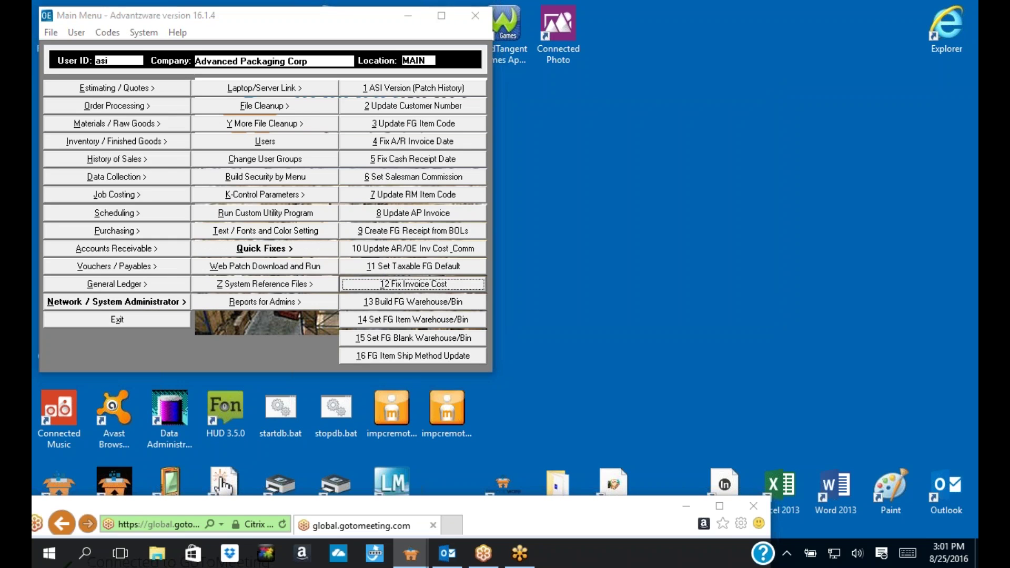
pyautogui.click(431, 90)
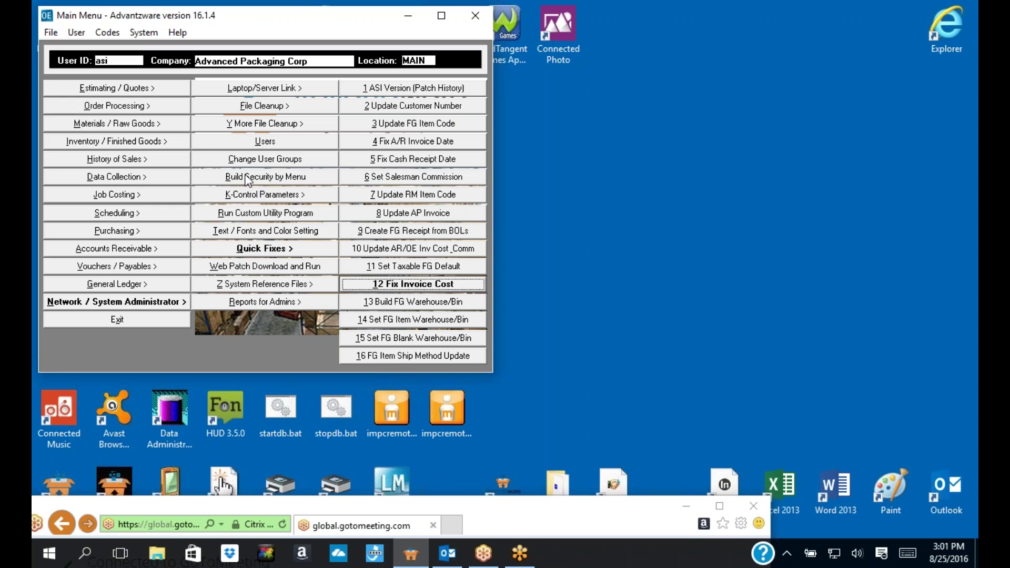
# - Open the finished goods returns entry and editing program, review its returns list, and exit it
pyautogui.click(136, 107)
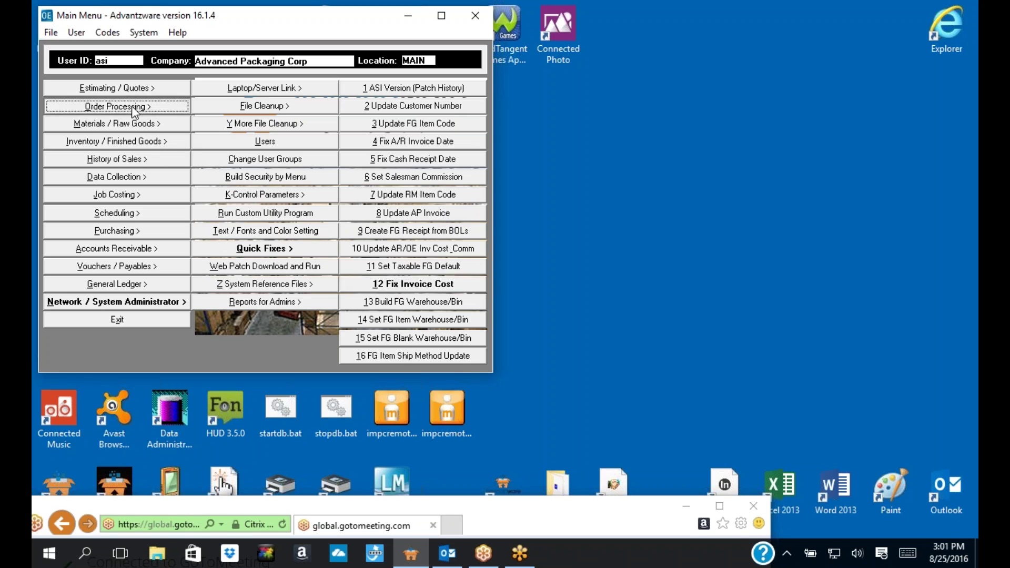
pyautogui.click(245, 160)
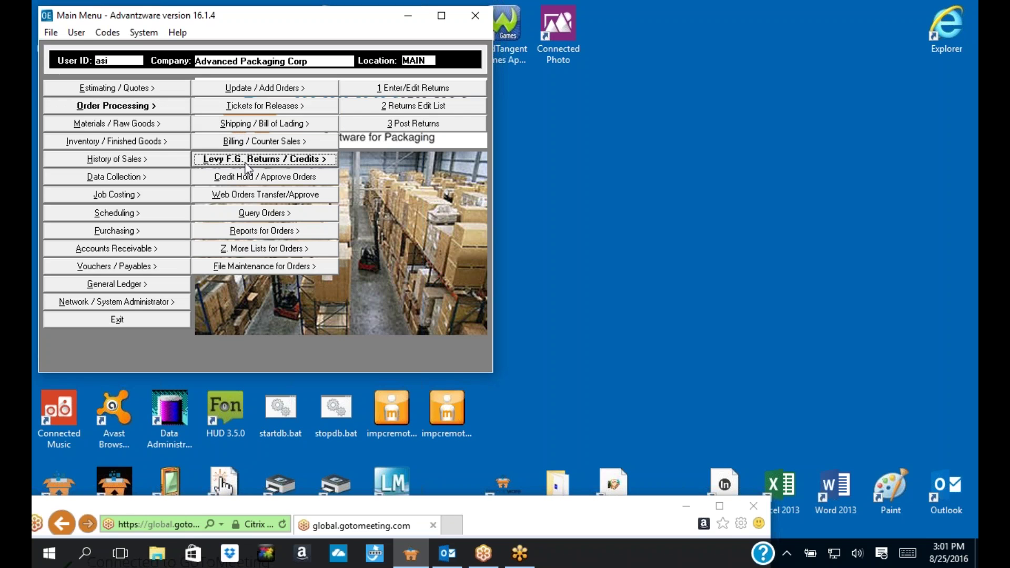
pyautogui.click(398, 88)
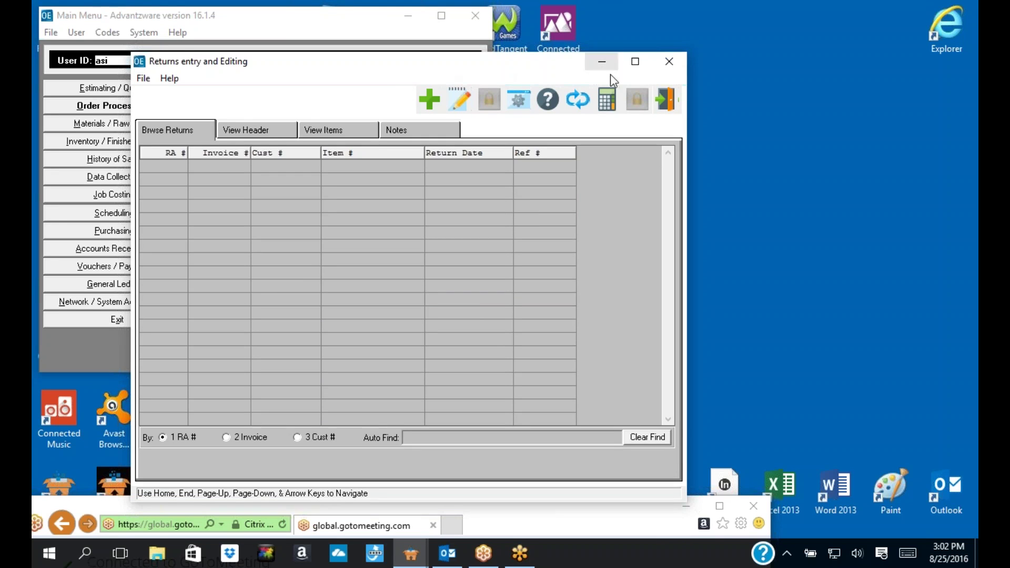
pyautogui.click(665, 100)
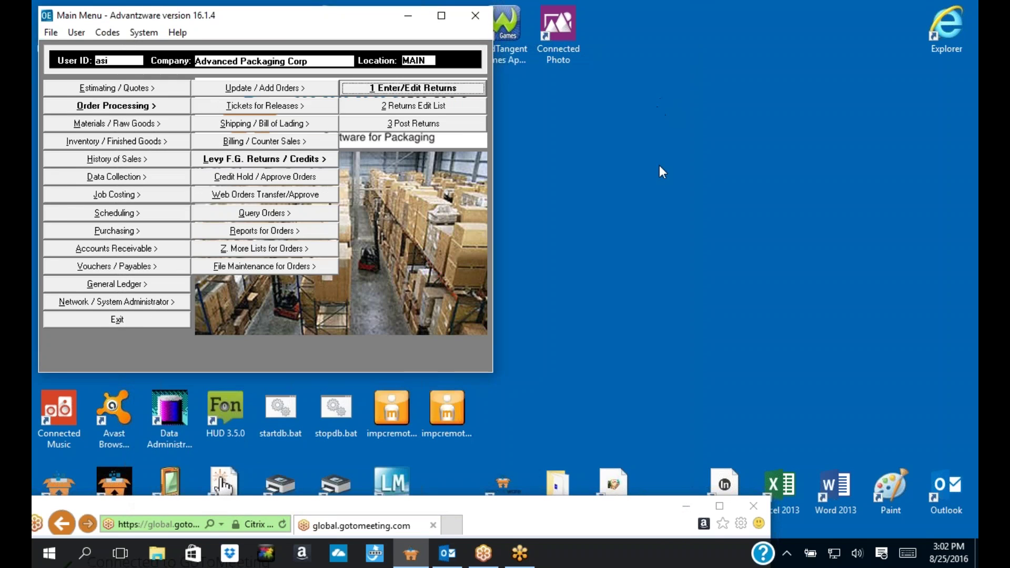